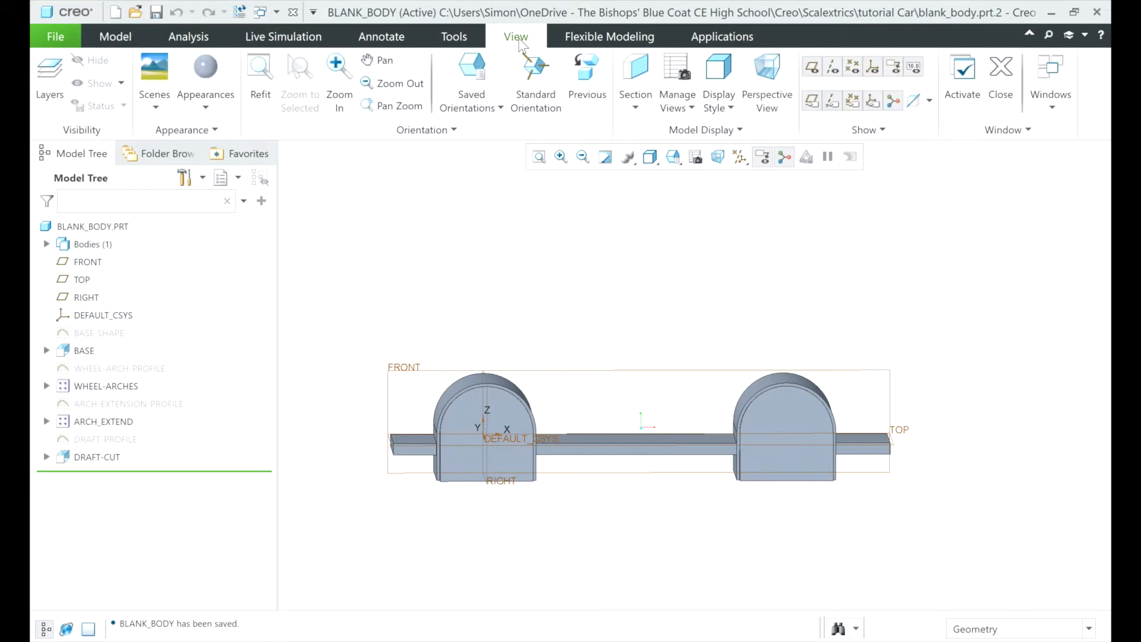
# - Import the reference image "Side elevation.jpg" from the working directory onto the FRONT datum plane
pyautogui.click(722, 134)
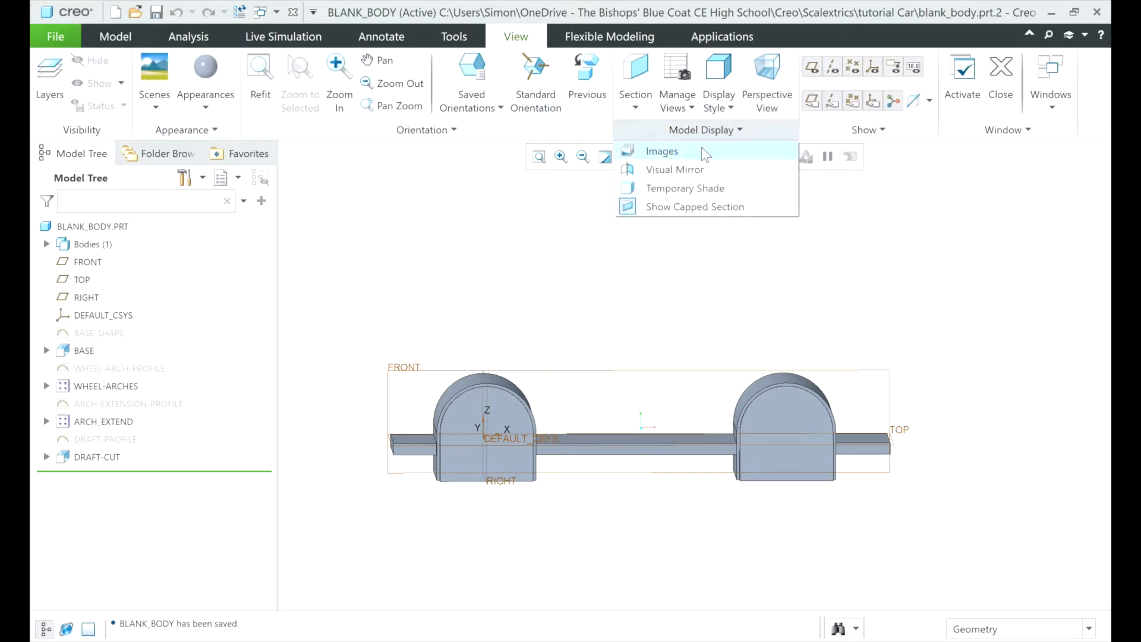
pyautogui.click(701, 151)
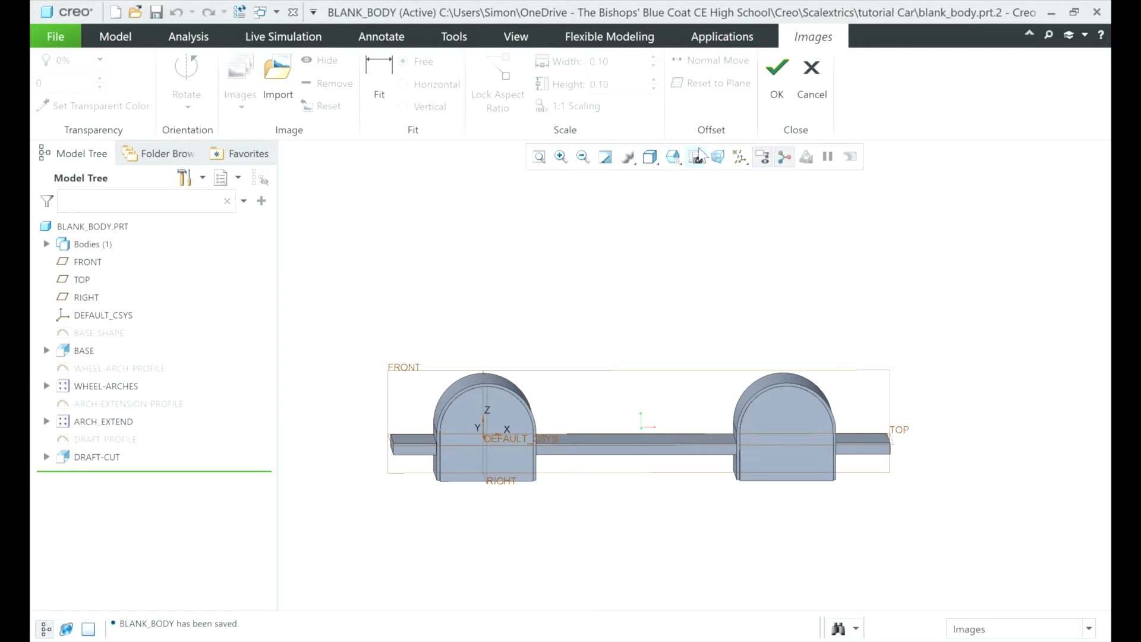
pyautogui.click(277, 80)
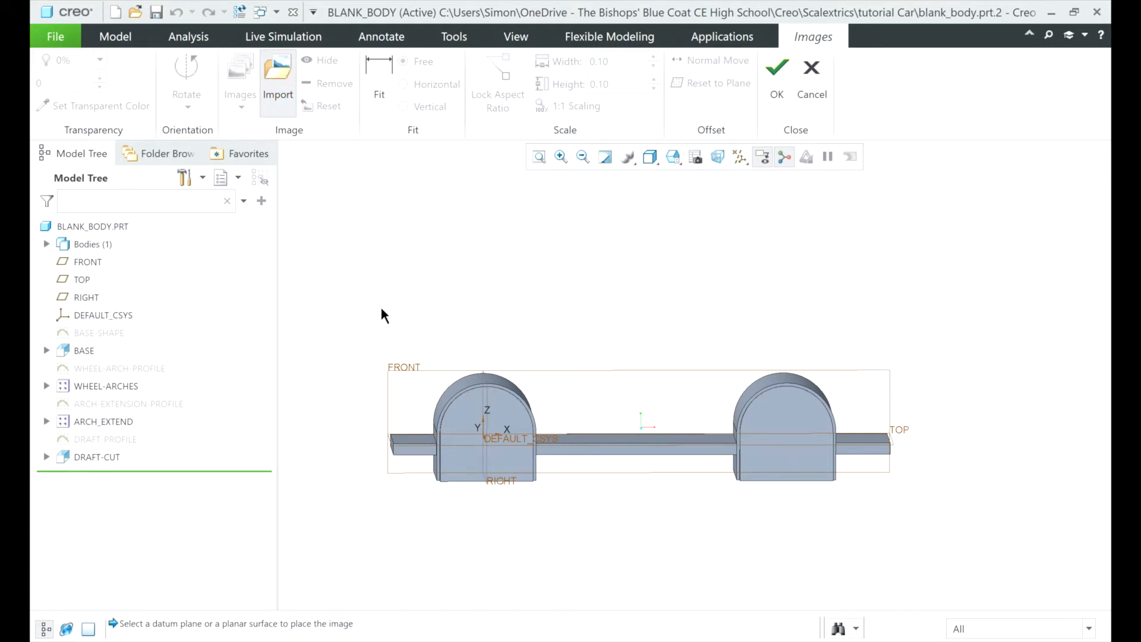
pyautogui.click(395, 370)
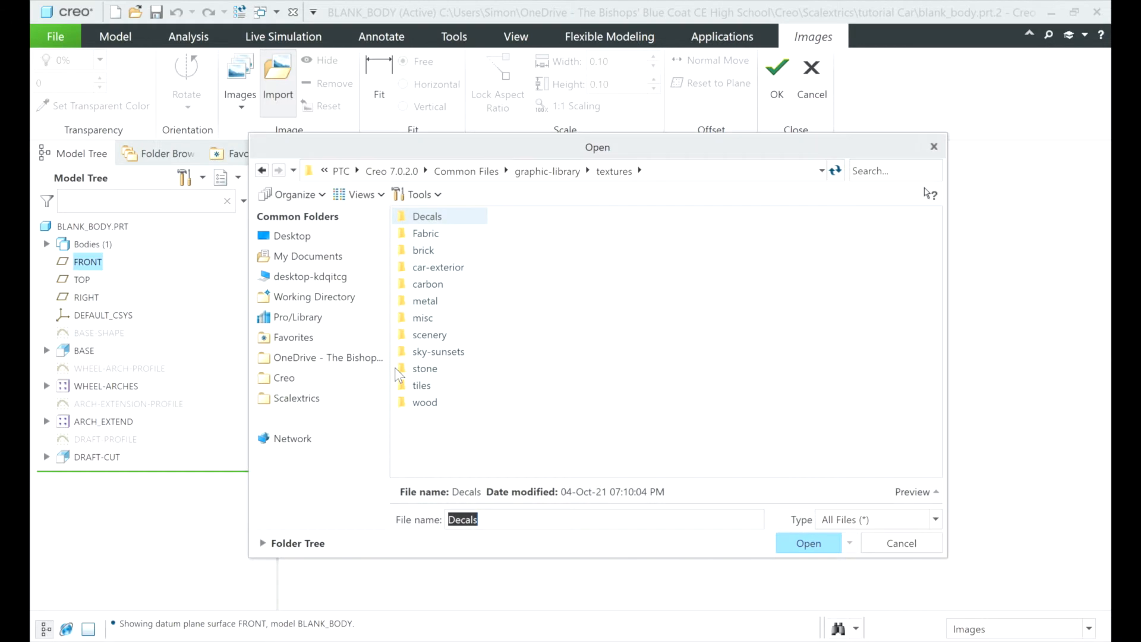
pyautogui.click(348, 294)
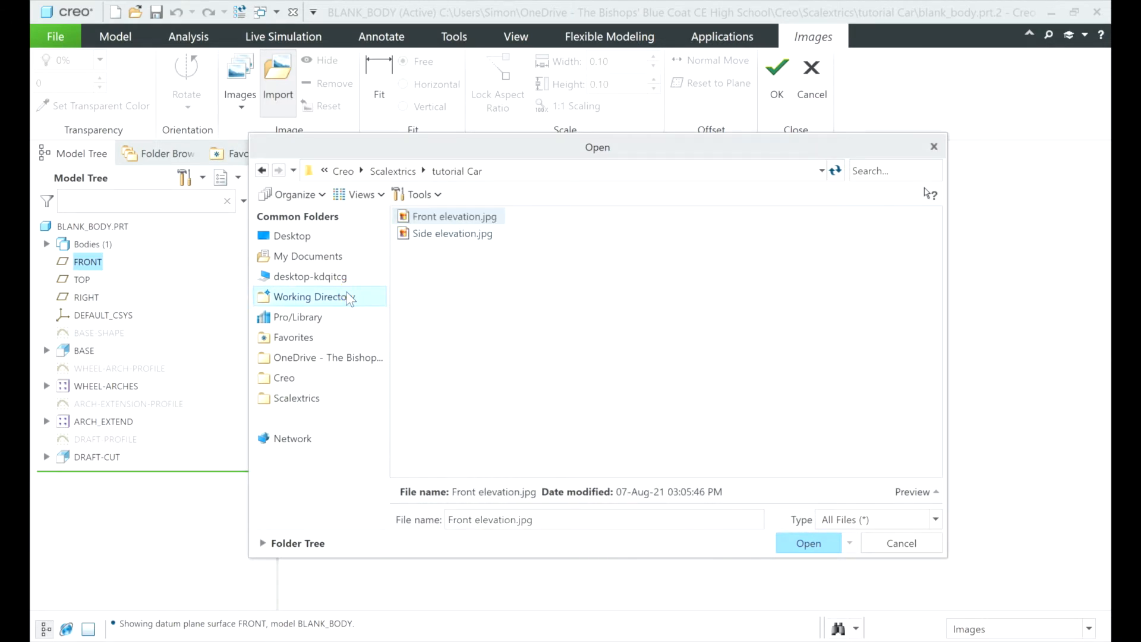
pyautogui.click(466, 234)
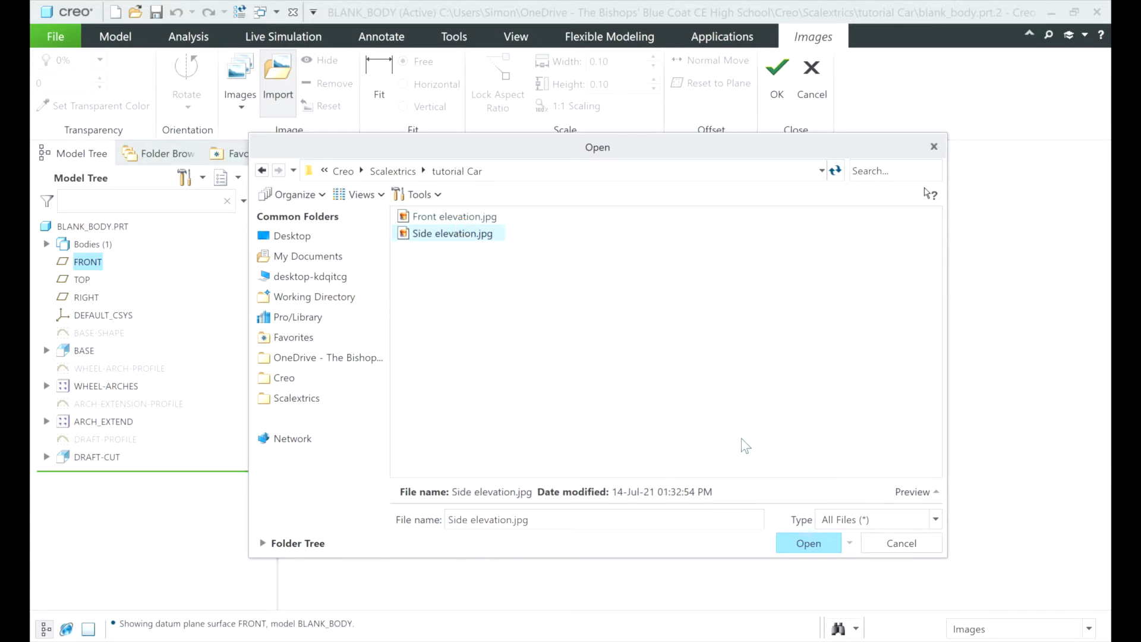
pyautogui.click(912, 491)
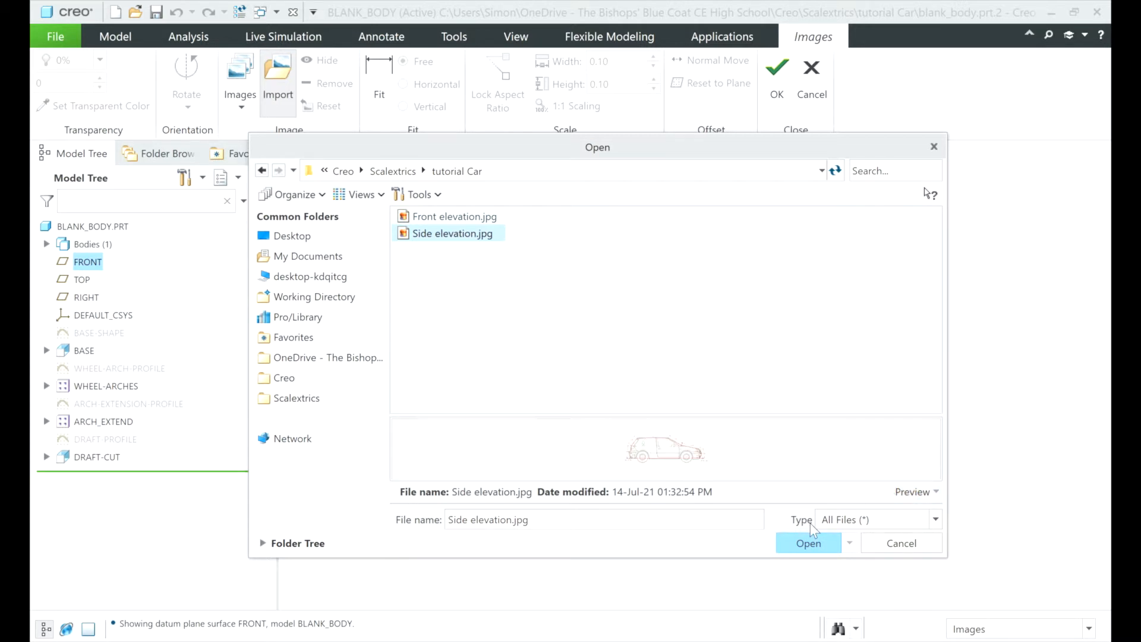
pyautogui.click(809, 544)
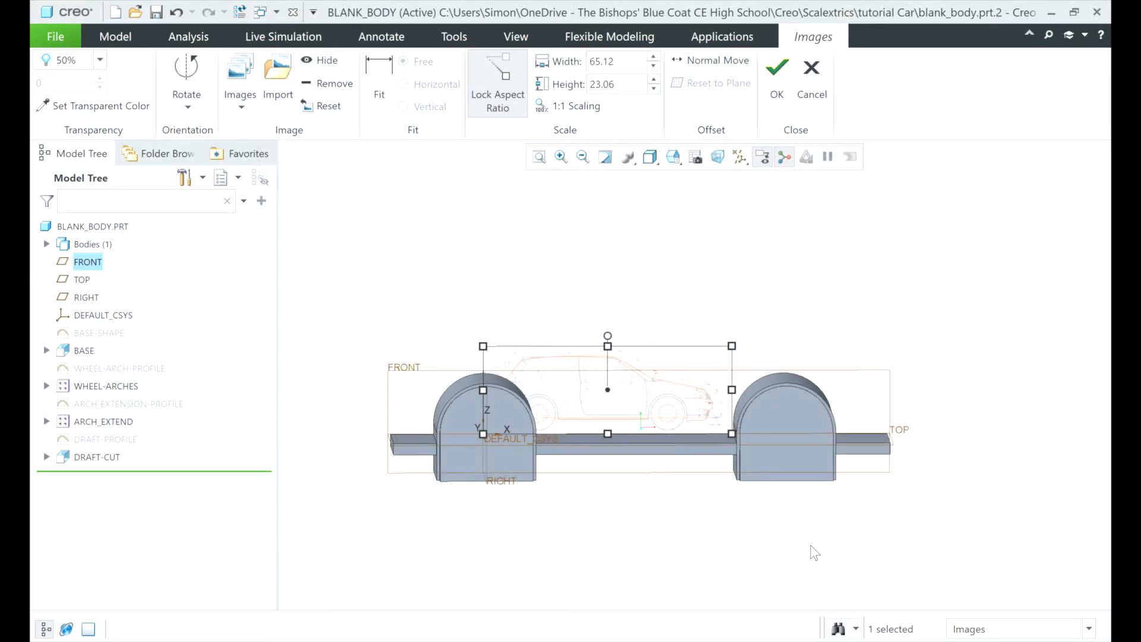
# - Enlarge the side-elevation image to about 151.41 wide and, in the FRONT orientation, align its wheels and sills with the body's arches and base
pyautogui.moveTo(574, 397); pyautogui.dragTo(442, 403)
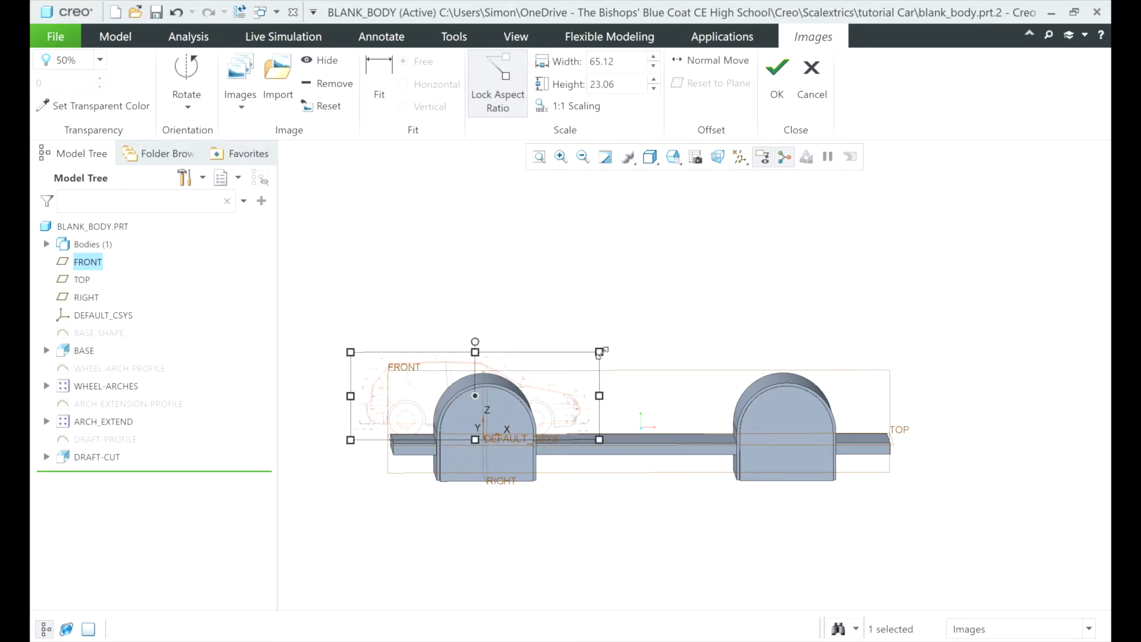
pyautogui.moveTo(599, 352); pyautogui.dragTo(764, 293)
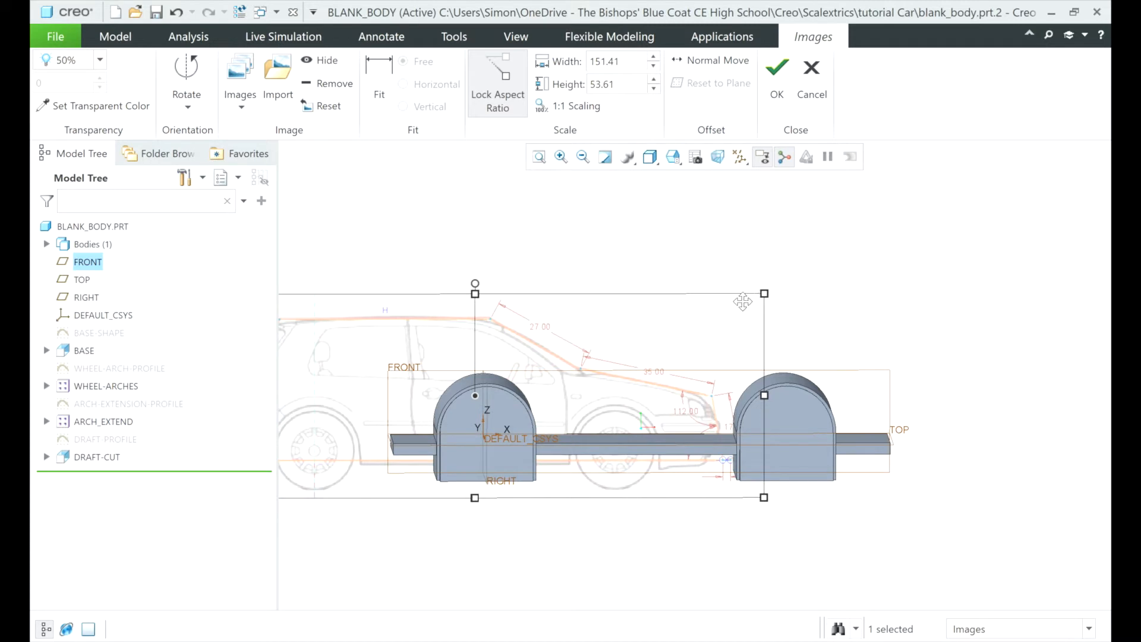
pyautogui.click(675, 165)
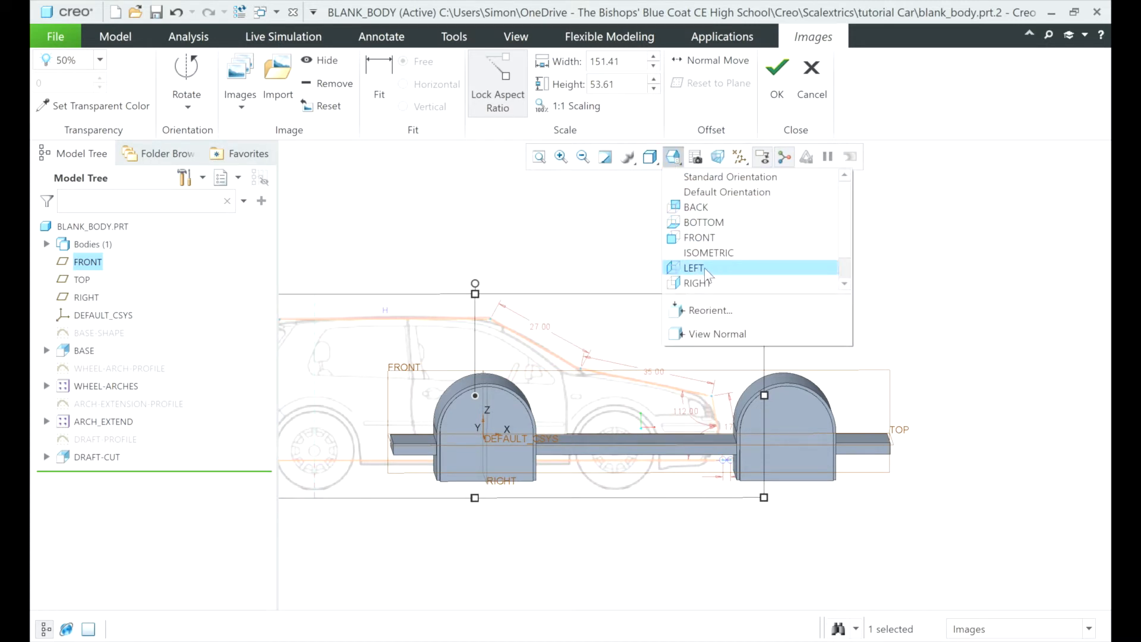
pyautogui.click(712, 237)
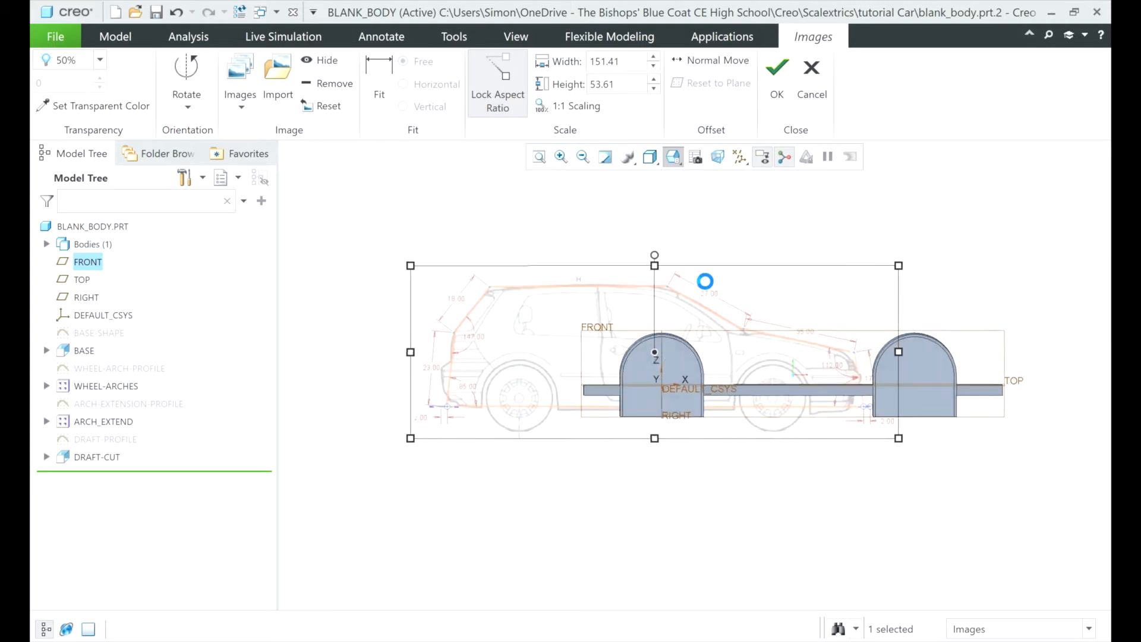
pyautogui.moveTo(658, 308)
pyautogui.mouseDown()
pyautogui.moveTo(731, 270)
pyautogui.moveTo(787, 270)
pyautogui.moveTo(801, 274)
pyautogui.moveTo(798, 286)
pyautogui.mouseUp()
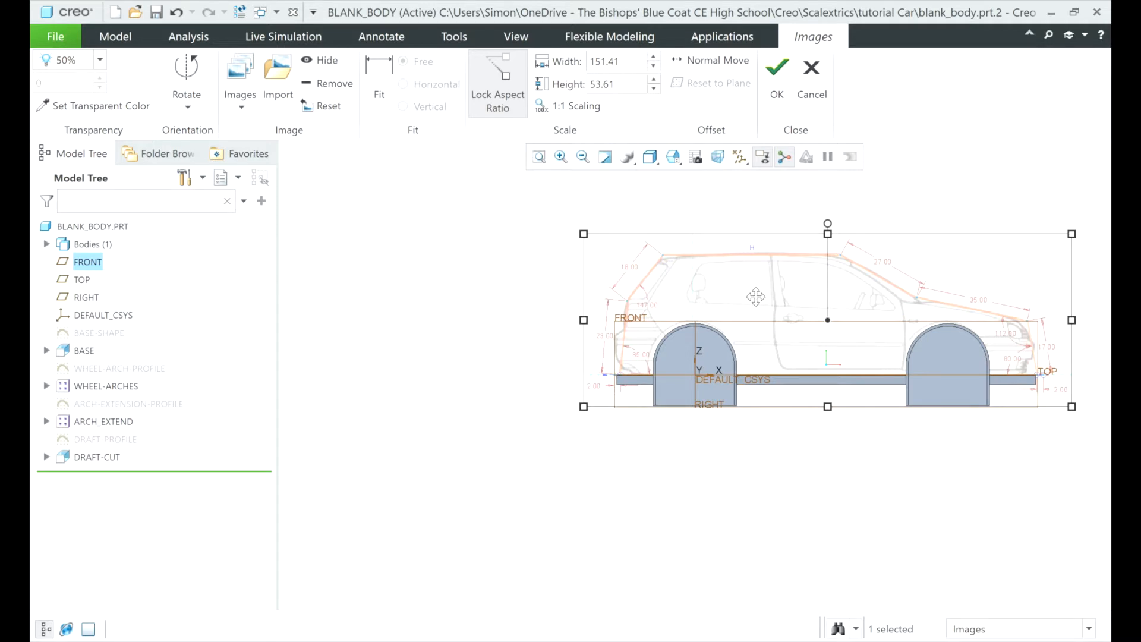
pyautogui.click(788, 69)
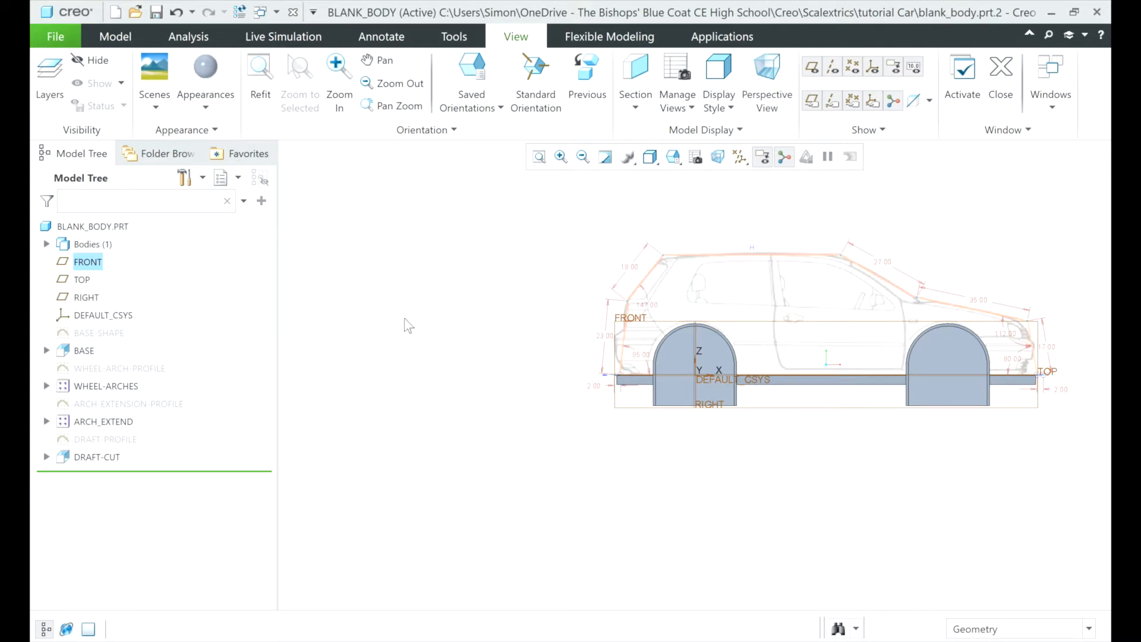
# - Start a solid extrude with its section sketched on the FRONT datum plane
pyautogui.scroll(-2, 408, 351)
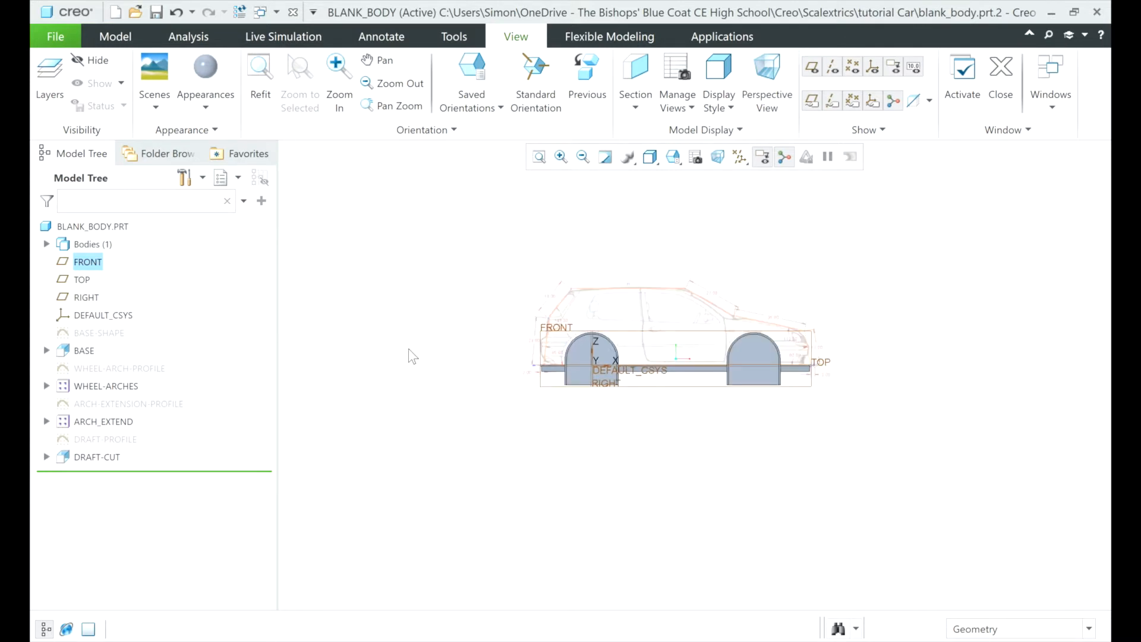
pyautogui.scroll(2, 685, 299)
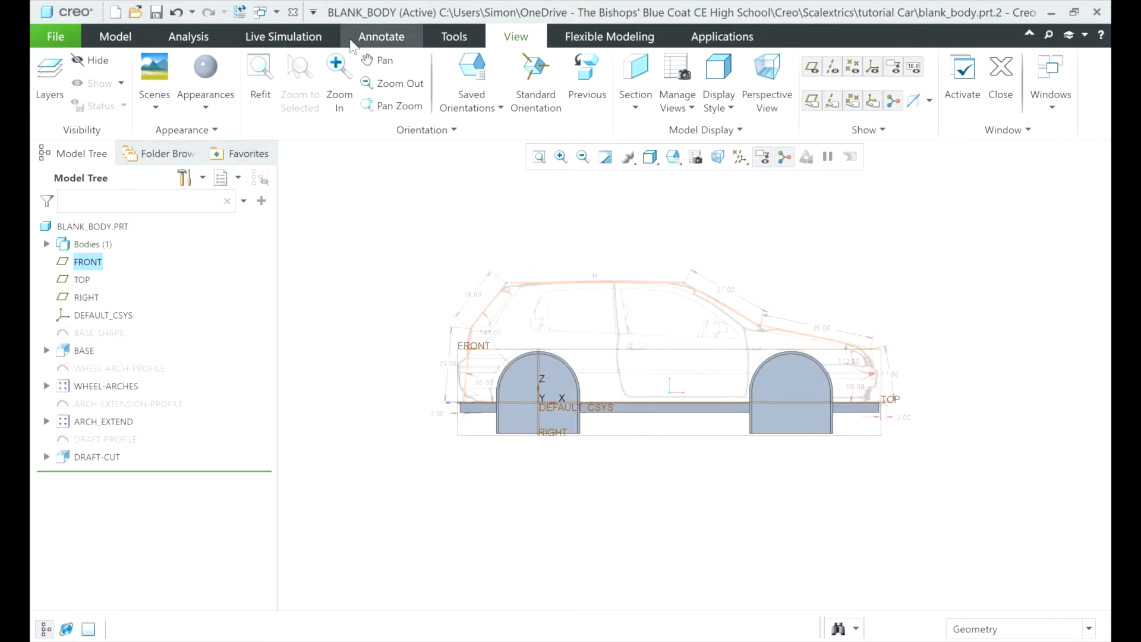
pyautogui.click(134, 39)
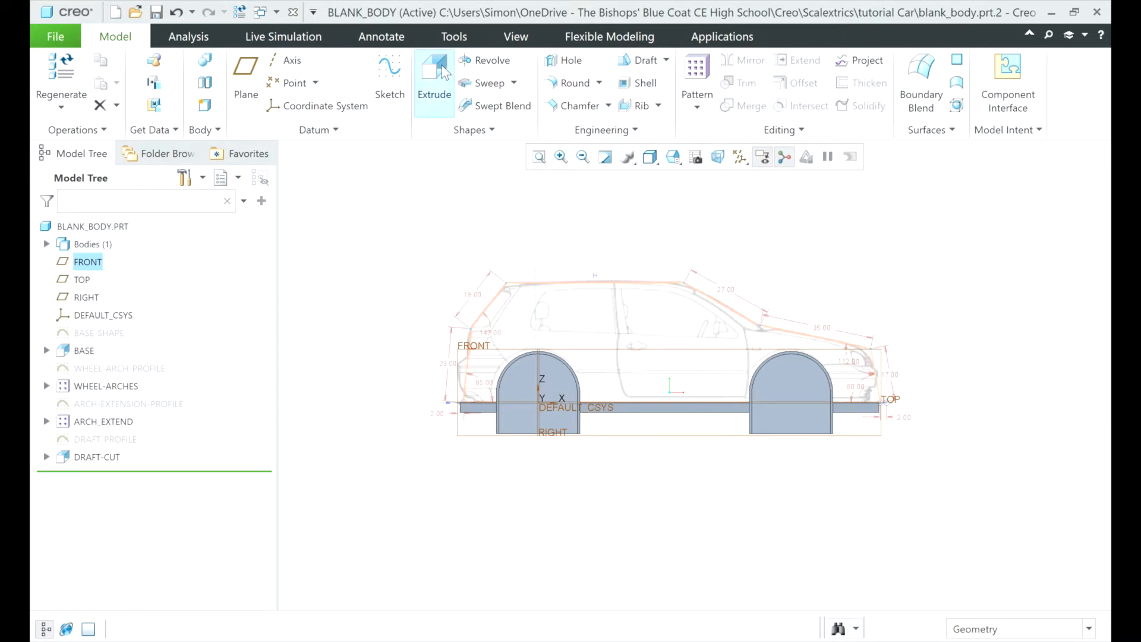
pyautogui.click(84, 265)
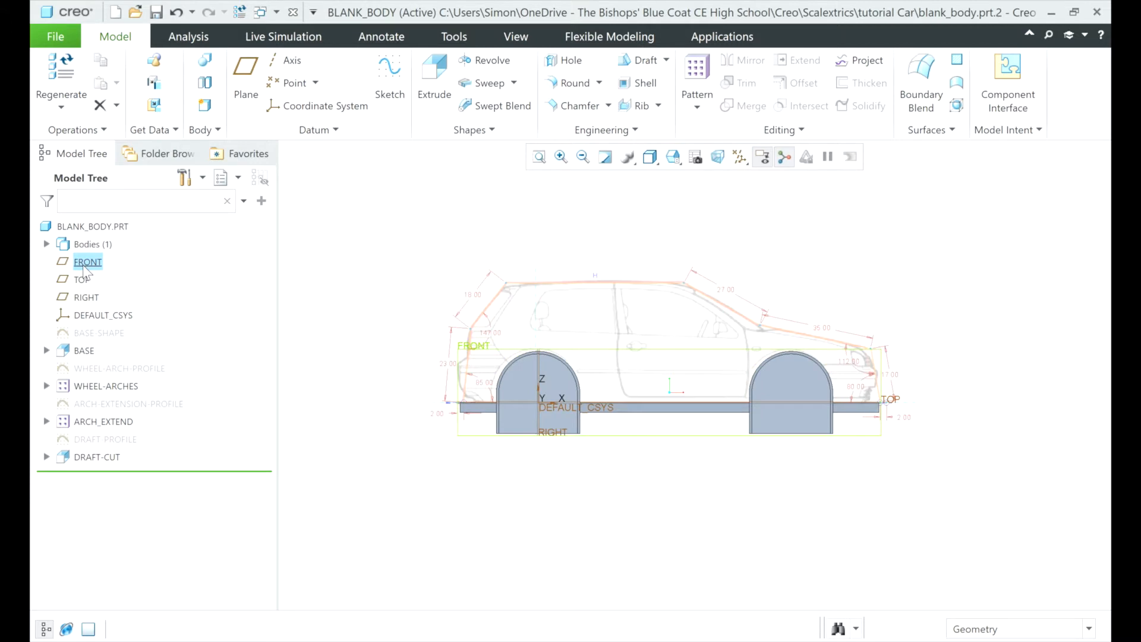
pyautogui.click(449, 80)
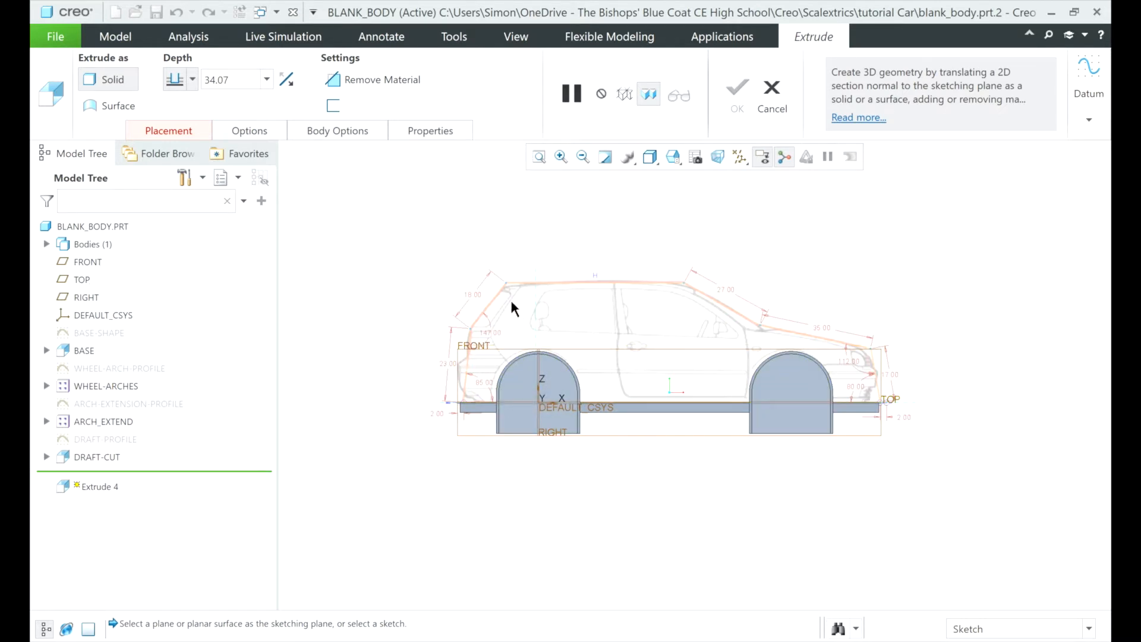
pyautogui.click(189, 135)
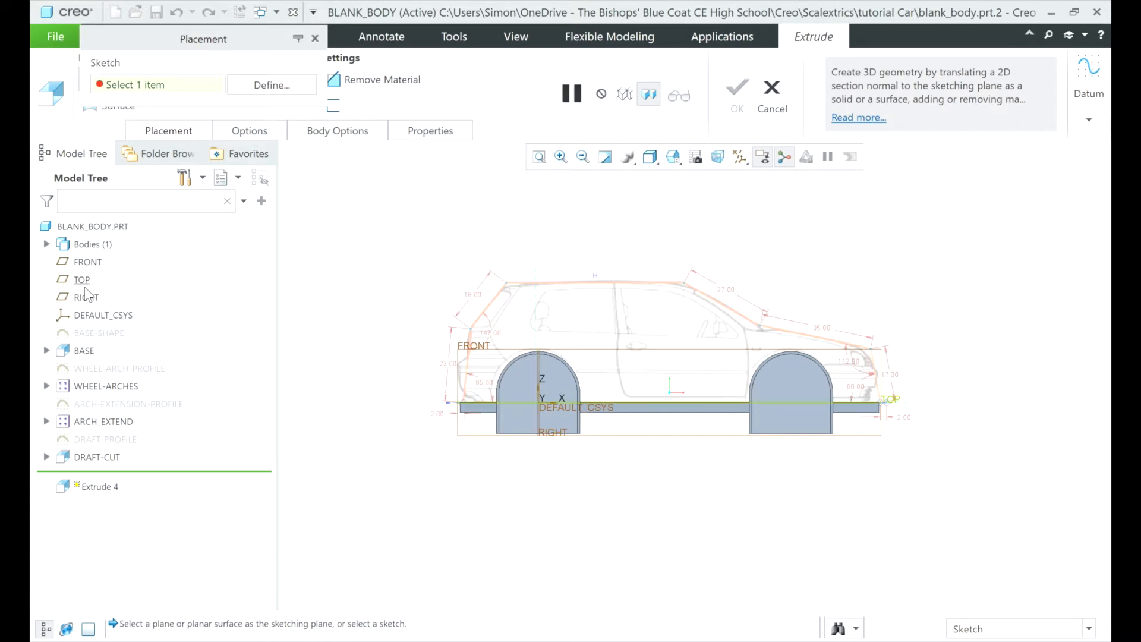
pyautogui.click(87, 262)
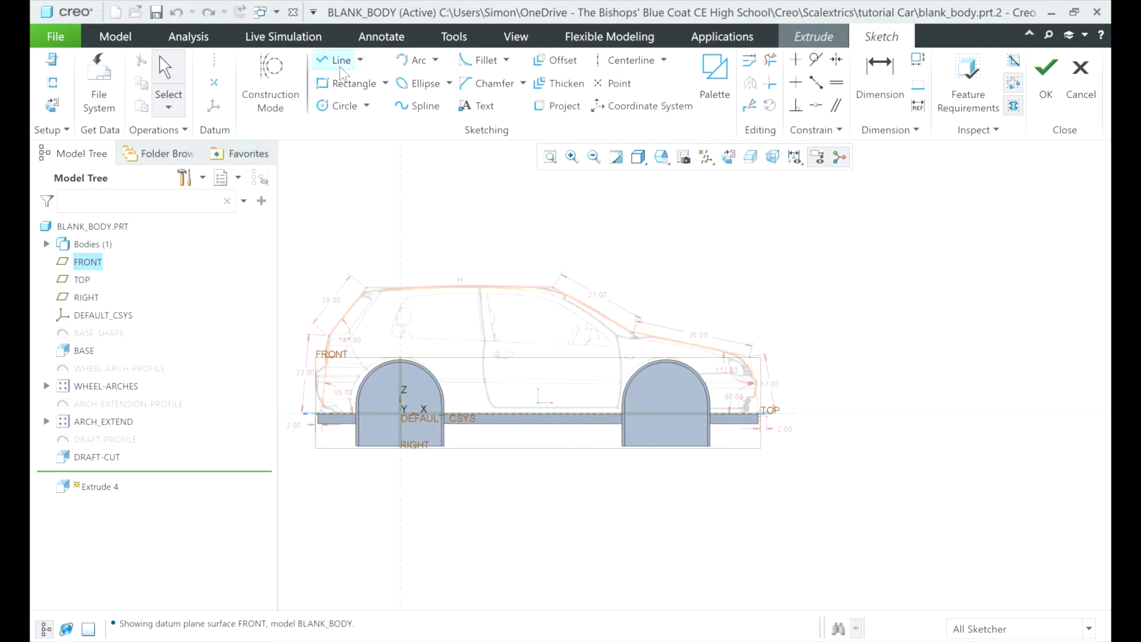
# - Trace the car's rear end, tailgate and roof with connected lines, starting from the upper rear corner of the base
pyautogui.click(337, 60)
pyautogui.scroll(3, 285, 380)
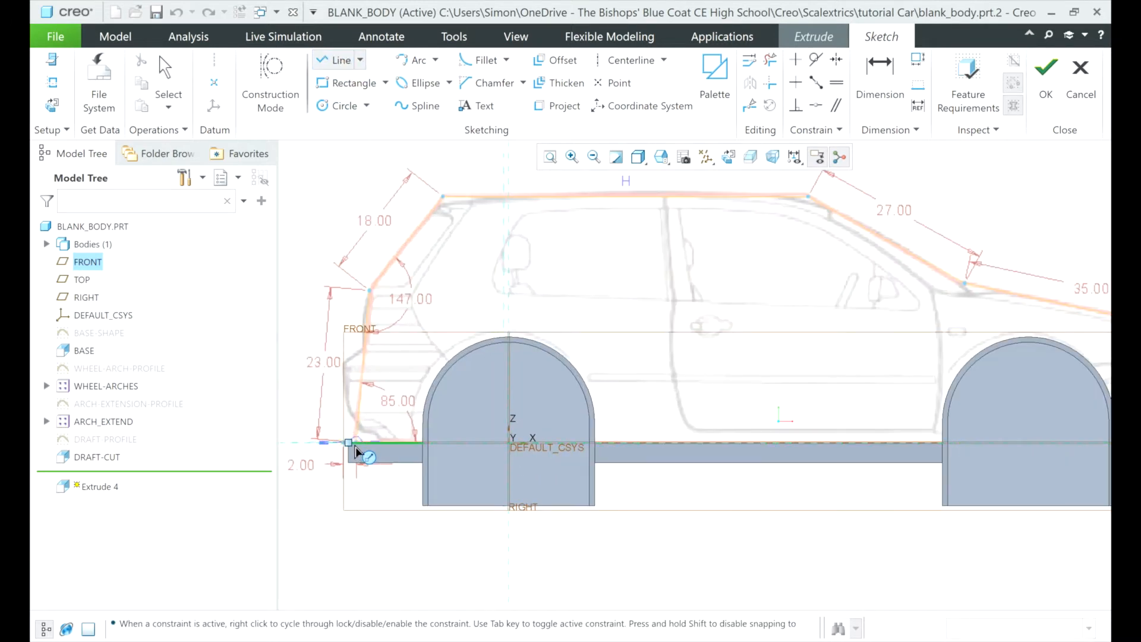
pyautogui.click(353, 444)
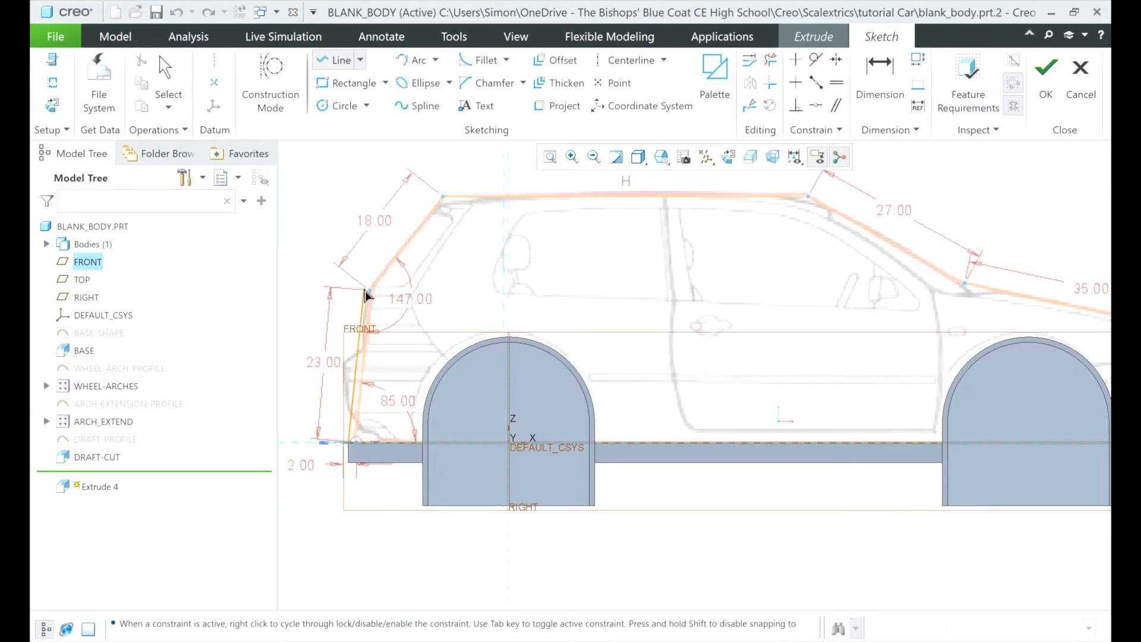
pyautogui.click(369, 290)
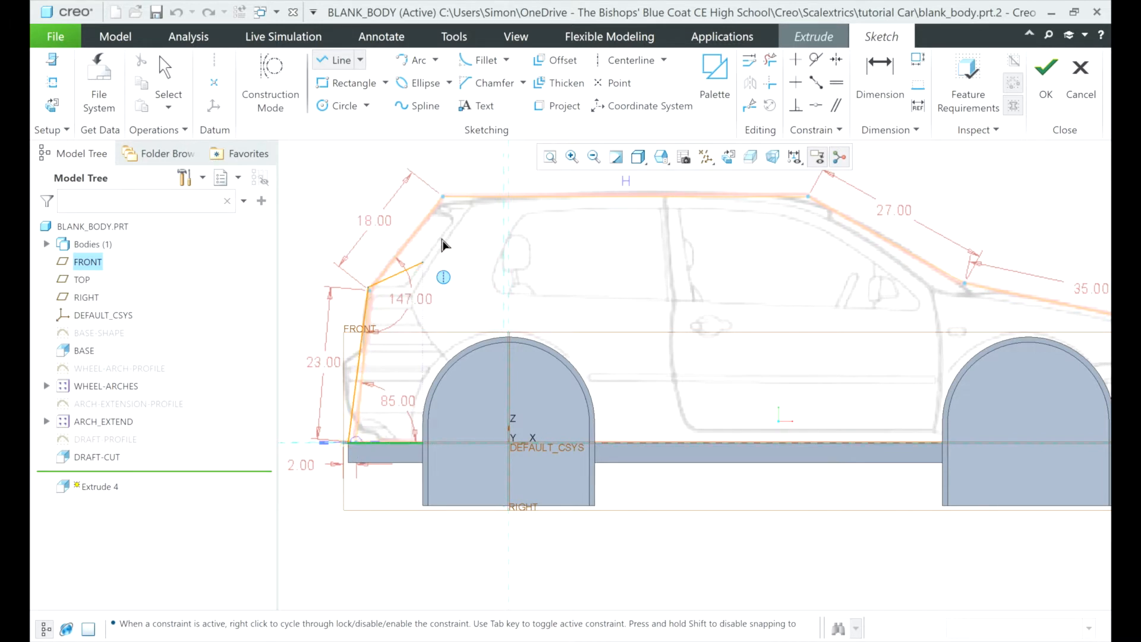
pyautogui.click(444, 199)
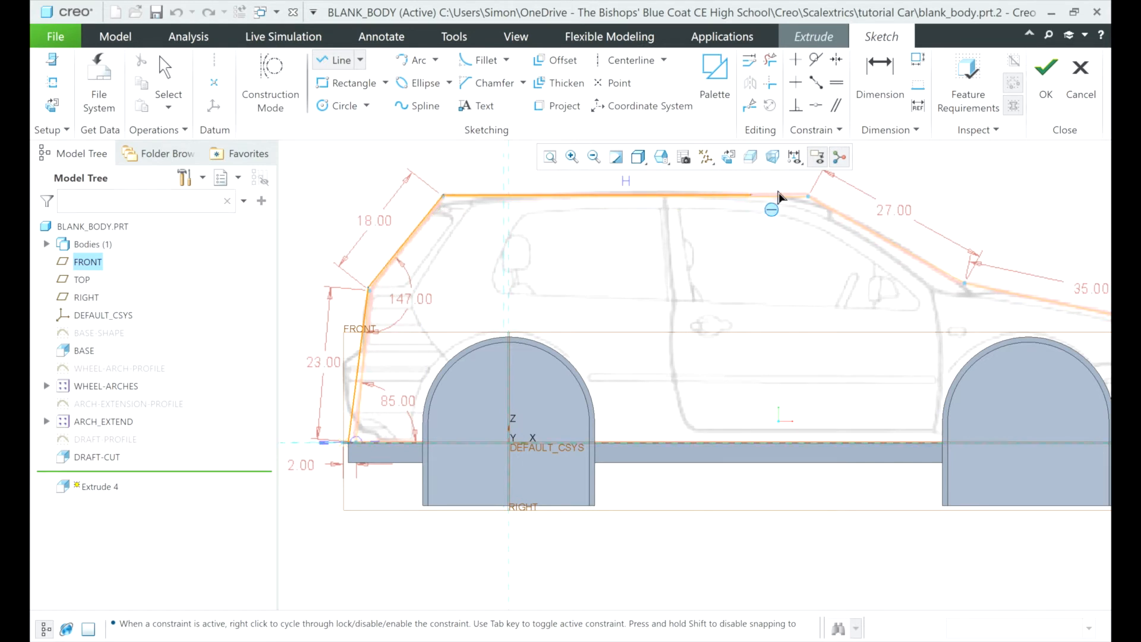
pyautogui.click(806, 195)
# - Continue the line chain over the reference image along the windscreen and bonnet to the top of the front end
pyautogui.scroll(3, 737, 262)
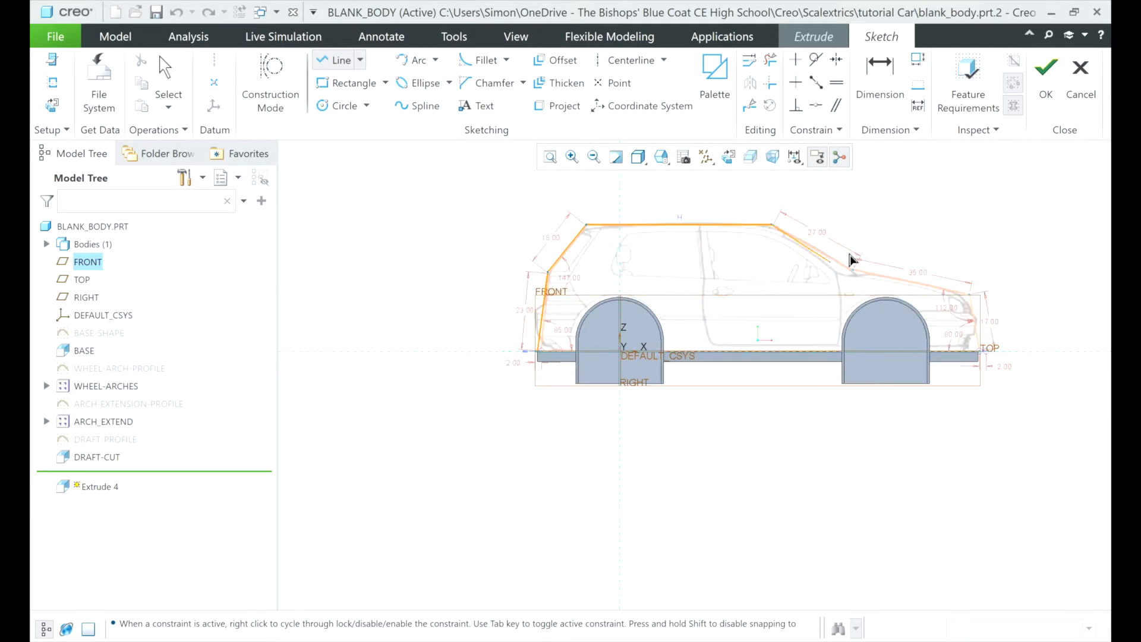
pyautogui.scroll(-5, 850, 258)
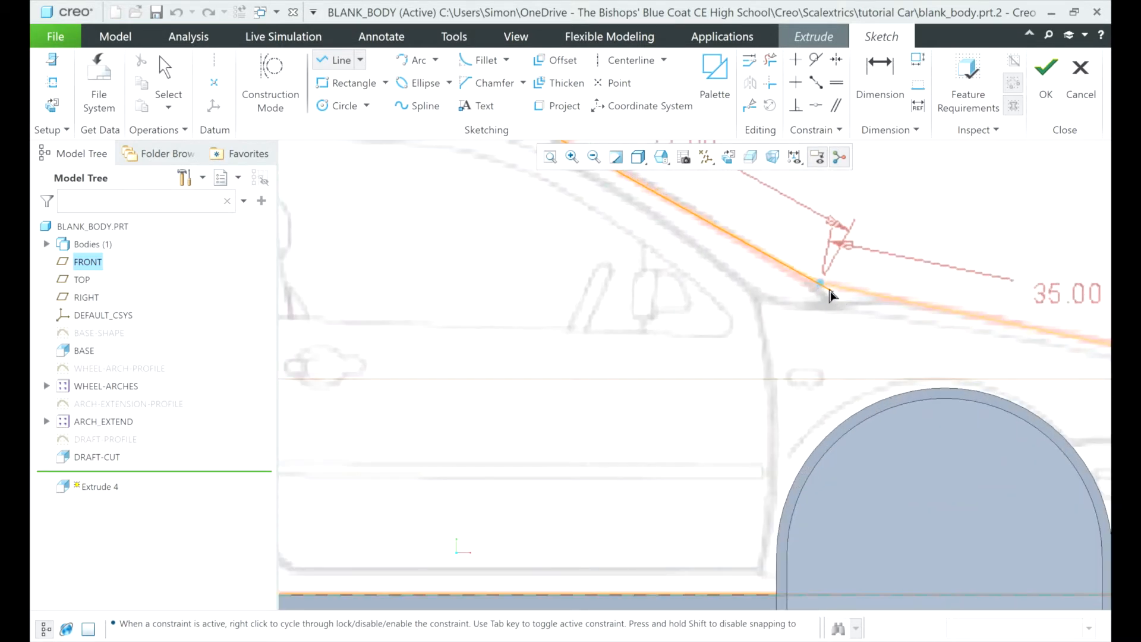
pyautogui.click(822, 283)
pyautogui.scroll(5, 770, 326)
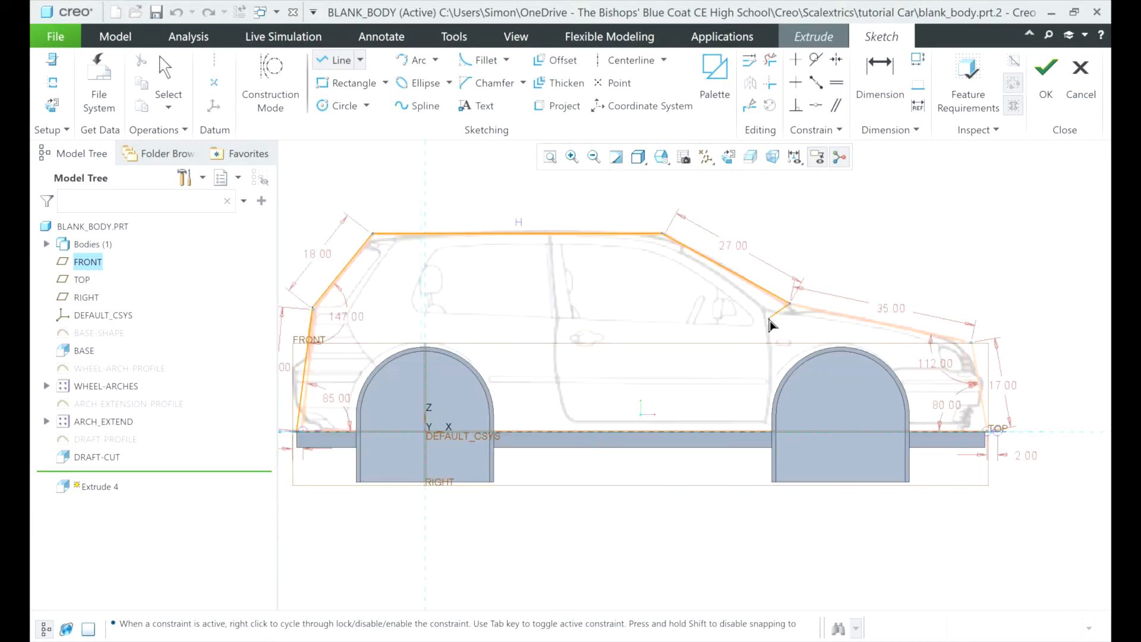
pyautogui.scroll(-4, 874, 345)
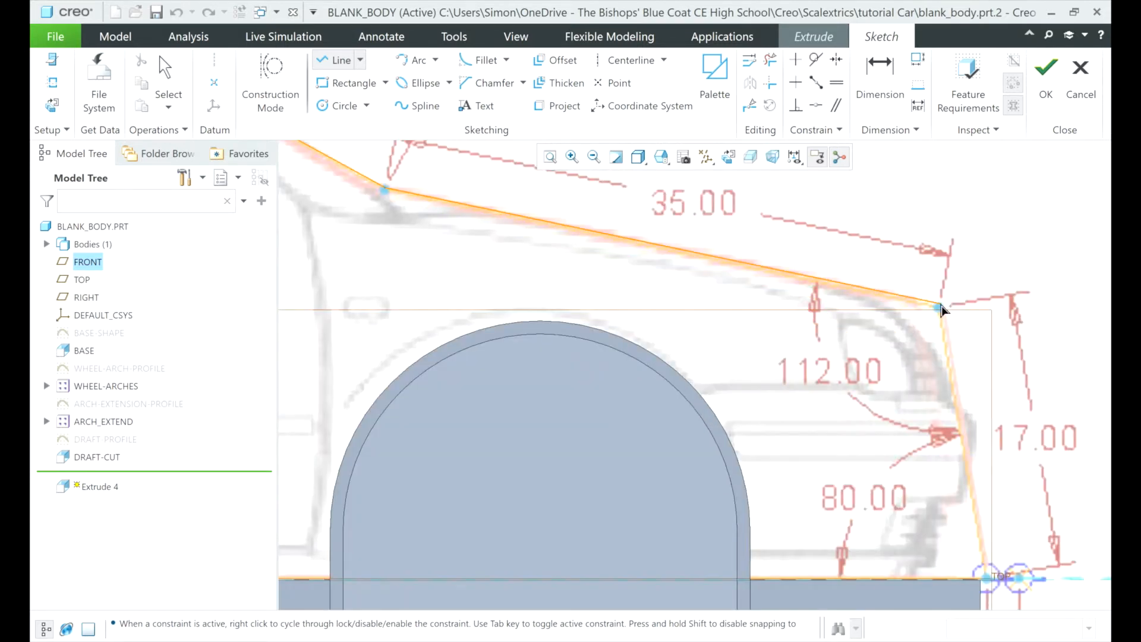
pyautogui.click(939, 308)
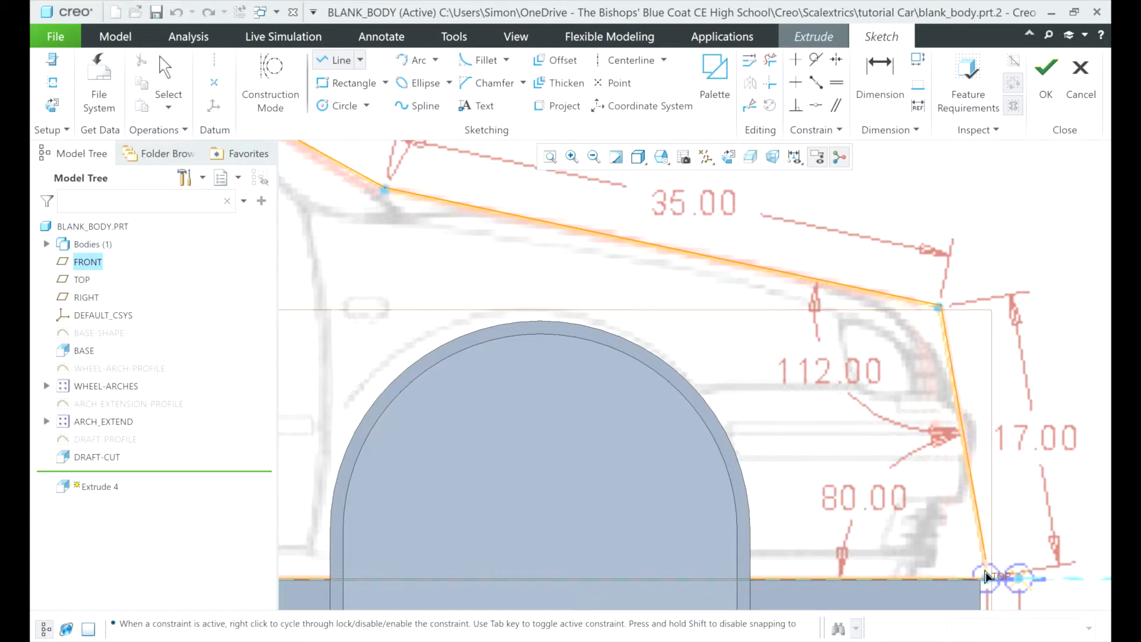
# - Draw the front-end line down to the base, close the profile along the base to its rear start point, and accept the sketch
pyautogui.click(982, 580)
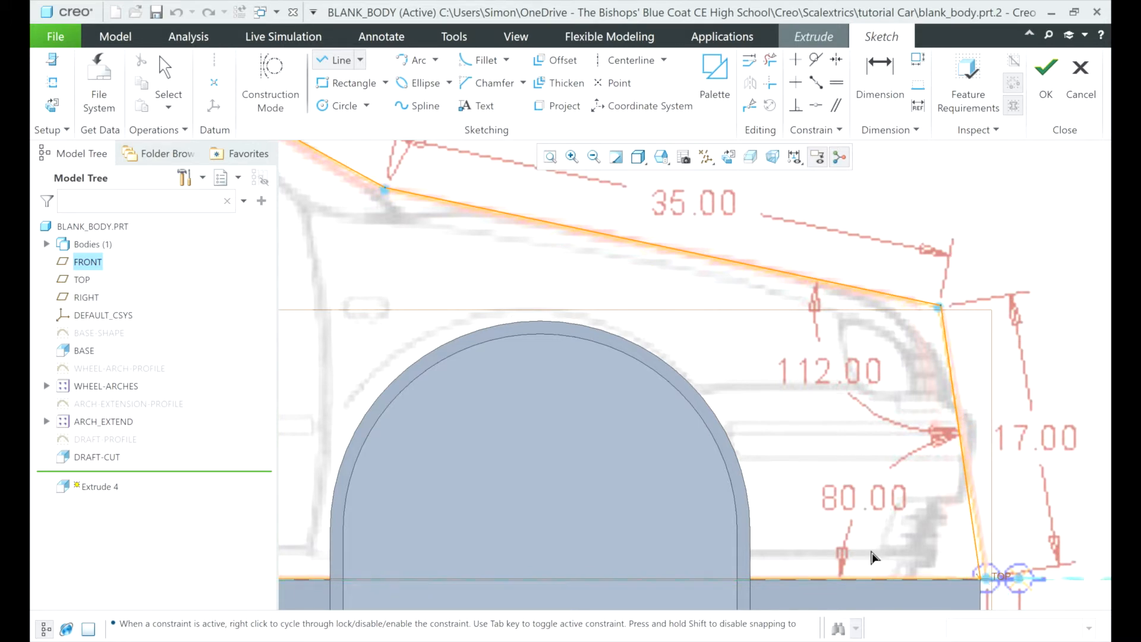
pyautogui.scroll(-5, 873, 555)
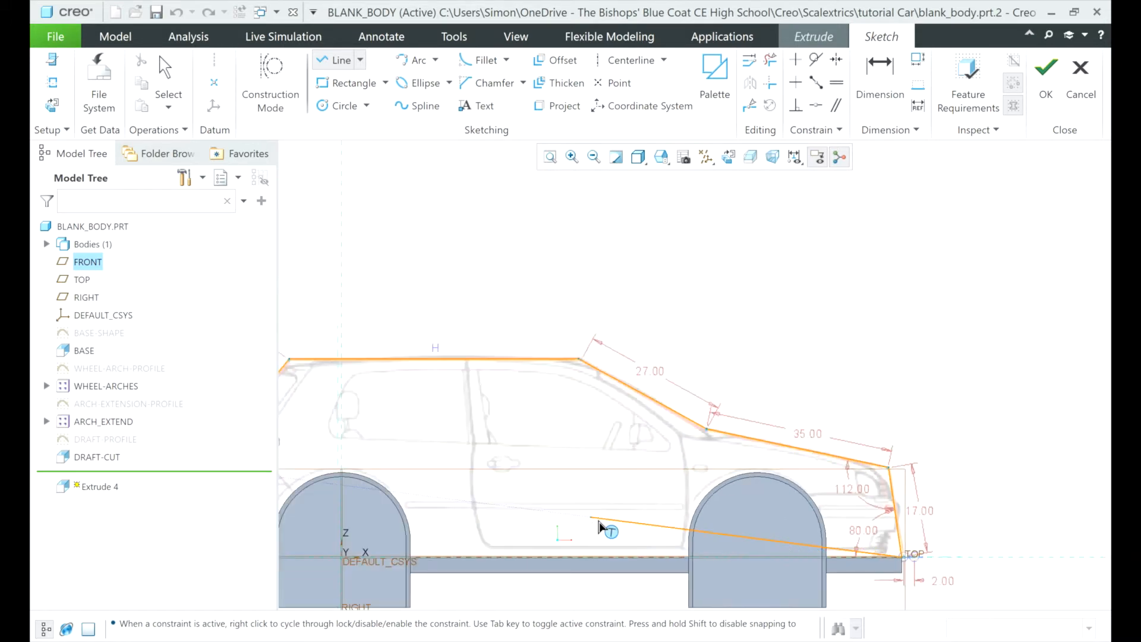
pyautogui.scroll(-4, 602, 527)
pyautogui.scroll(3, 535, 541)
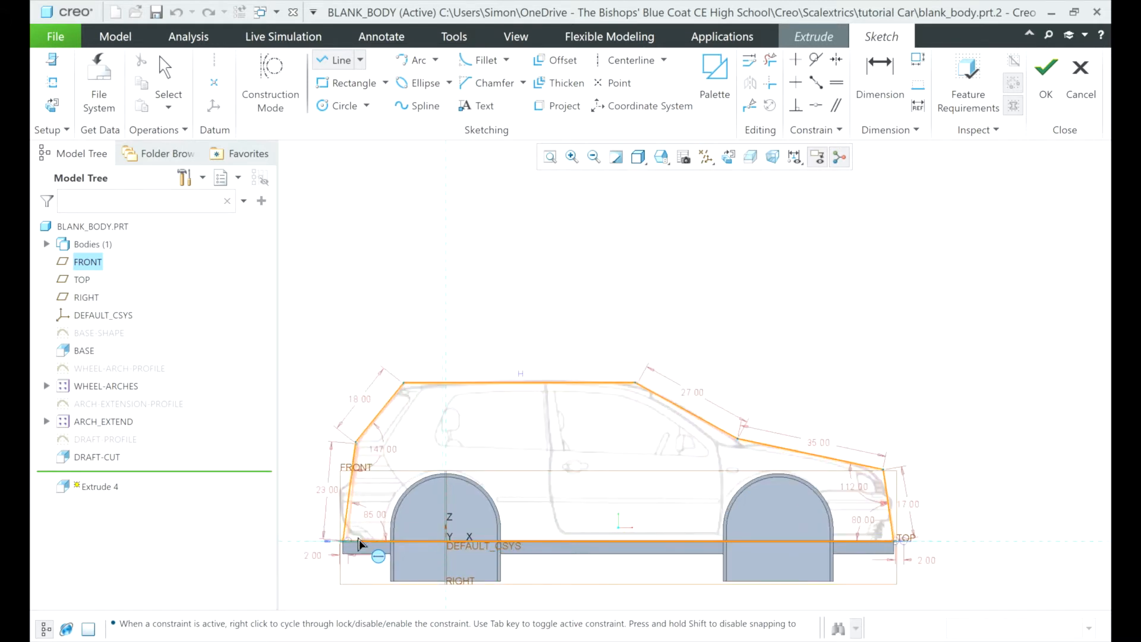
pyautogui.click(345, 541)
pyautogui.click(178, 76)
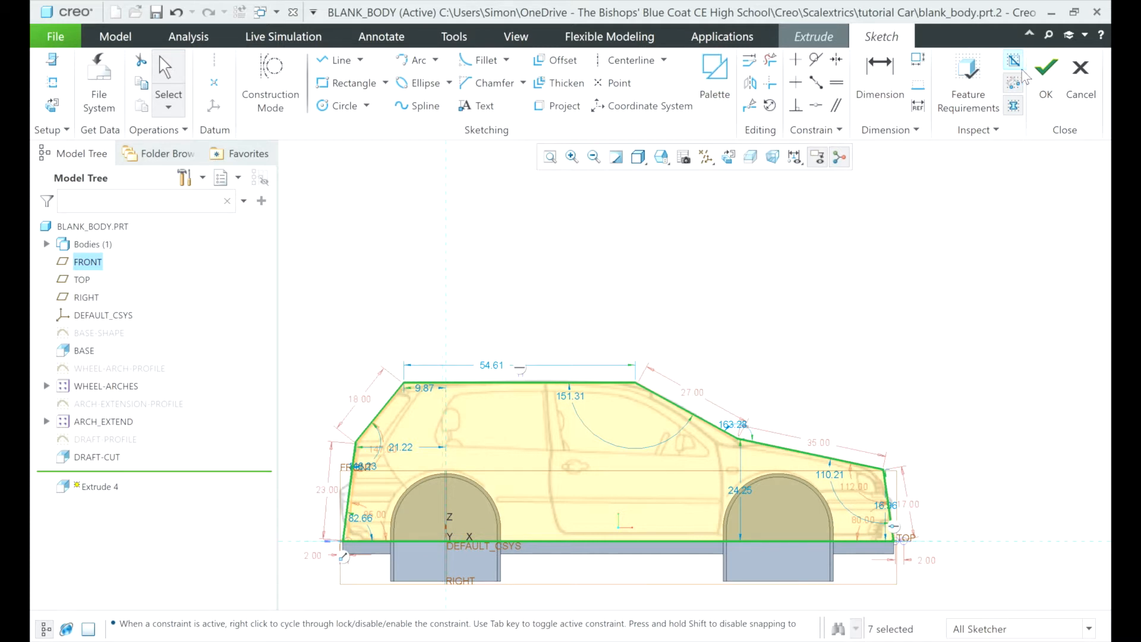
pyautogui.click(1046, 77)
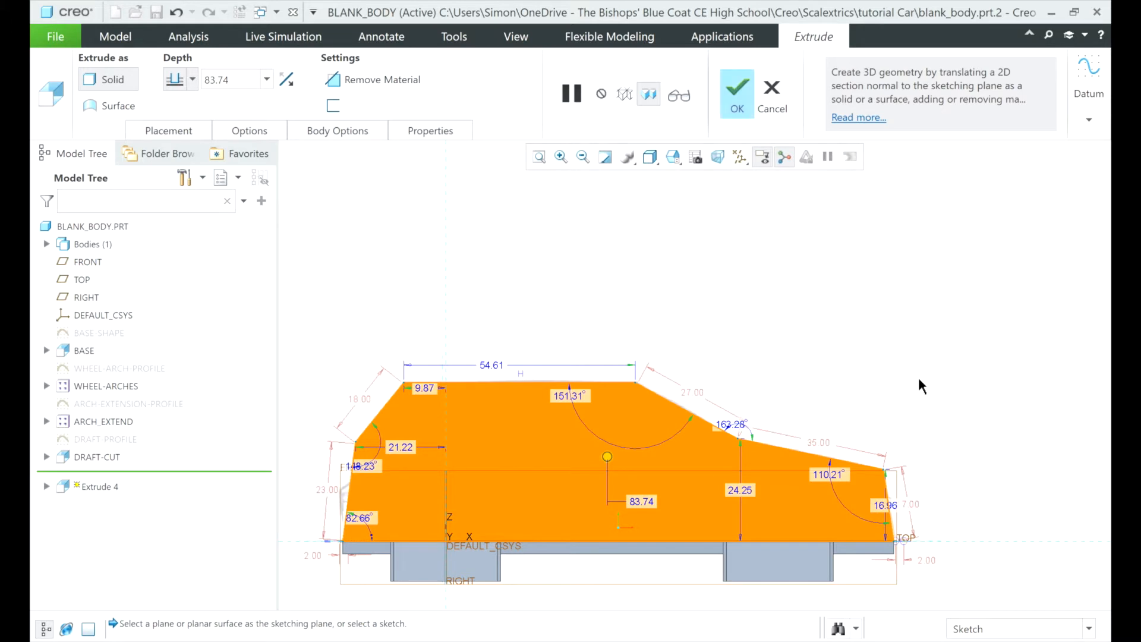
# - Extrude the car profile up to the base's outer side face instead of a fixed depth, and accept the feature
pyautogui.moveTo(919, 381)
pyautogui.mouseDown(button='middle')
pyautogui.moveTo(876, 387)
pyautogui.moveTo(836, 363)
pyautogui.mouseUp(button='middle')
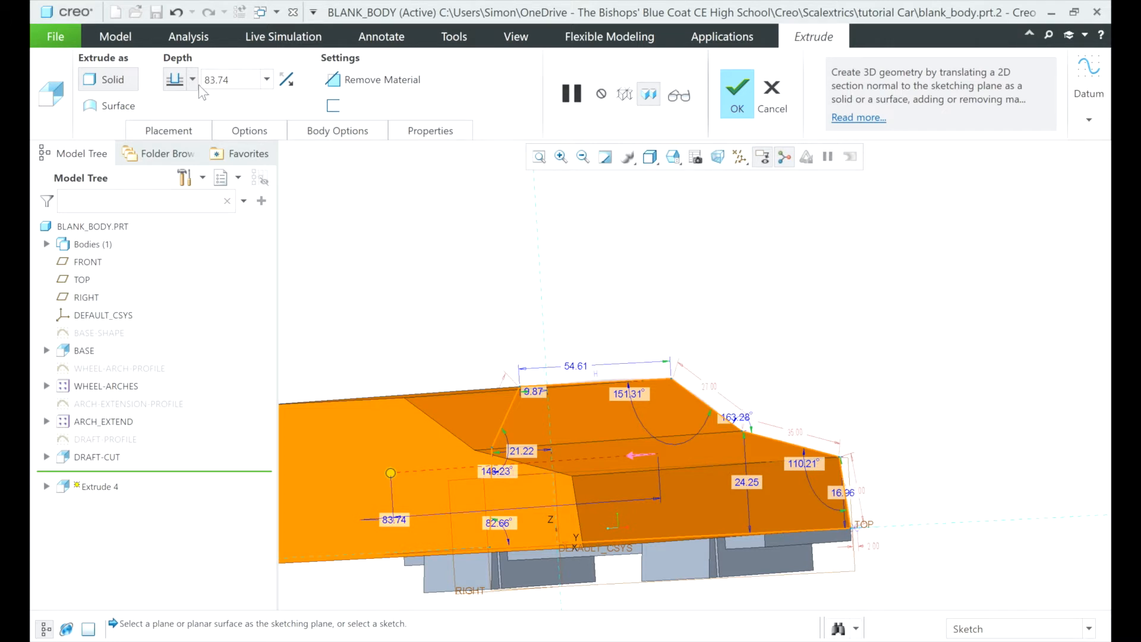
pyautogui.click(197, 84)
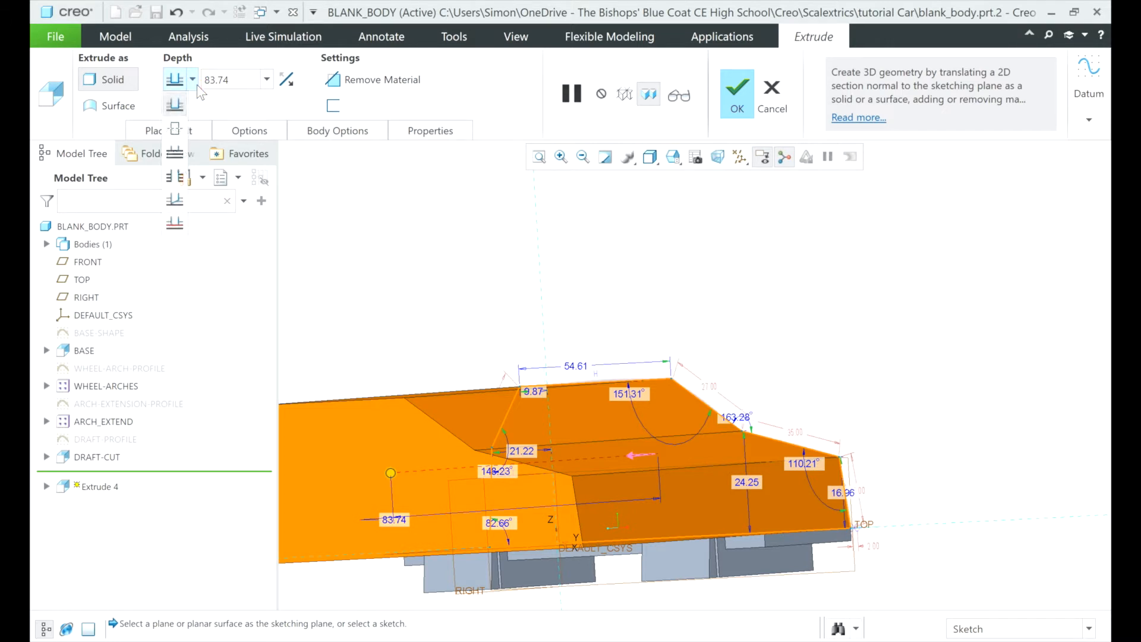
pyautogui.click(175, 224)
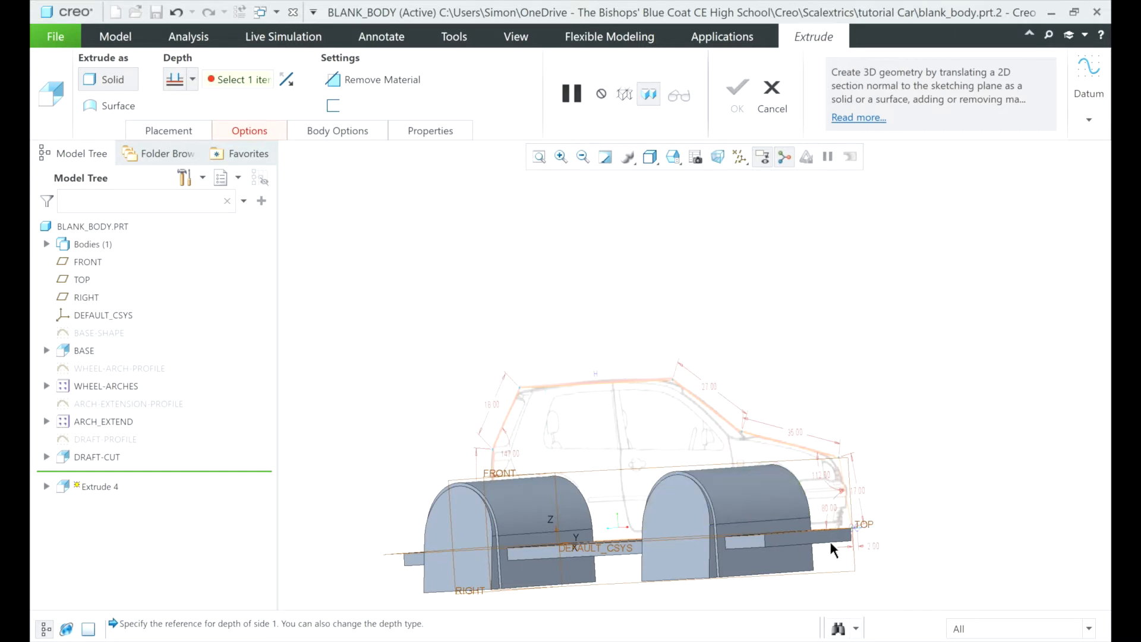
pyautogui.click(758, 543)
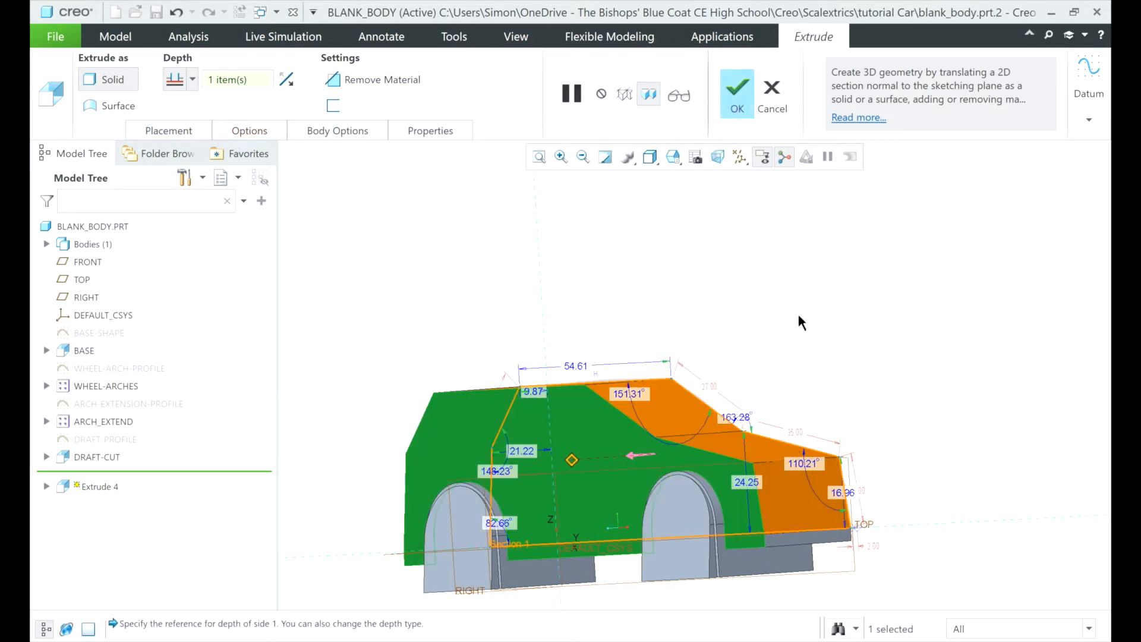
pyautogui.click(732, 96)
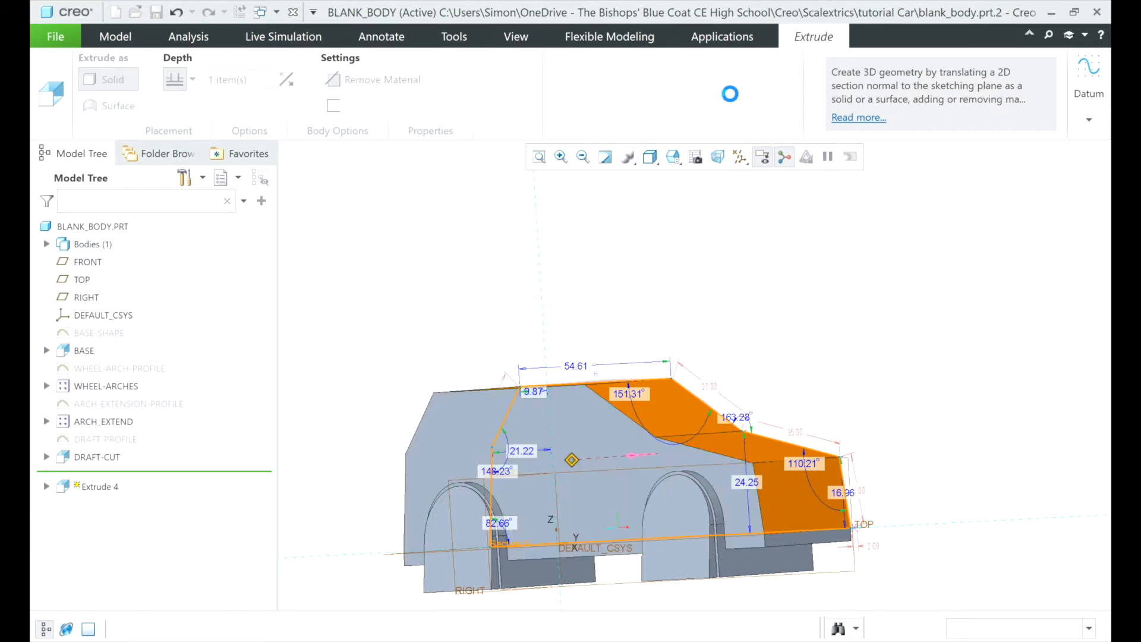
# - Round the bonnet's front upper edge with a radius of 6 and accept the feature
pyautogui.moveTo(804, 419)
pyautogui.mouseDown(button='middle')
pyautogui.moveTo(904, 407)
pyautogui.moveTo(792, 428)
pyautogui.moveTo(810, 441)
pyautogui.moveTo(824, 424)
pyautogui.mouseUp(button='middle')
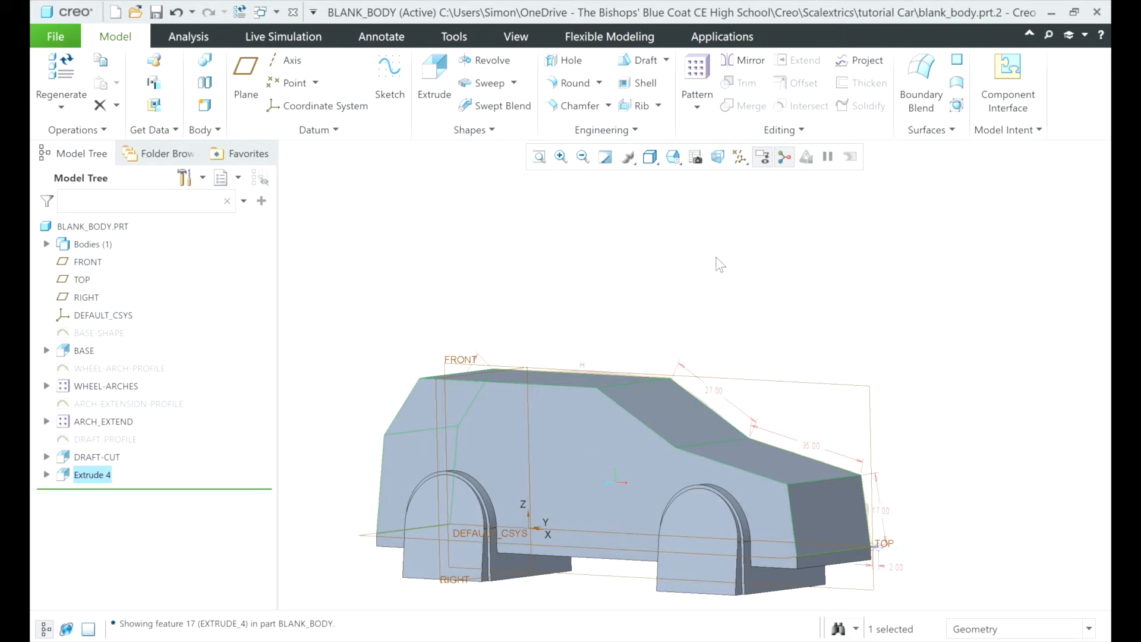
pyautogui.click(571, 84)
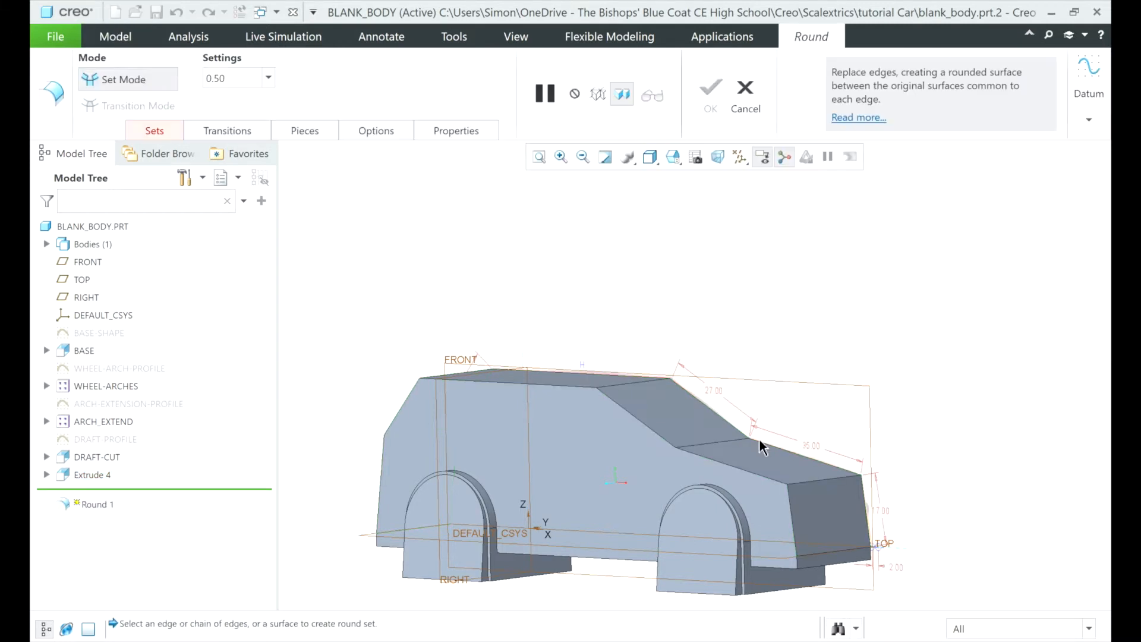
pyautogui.click(813, 487)
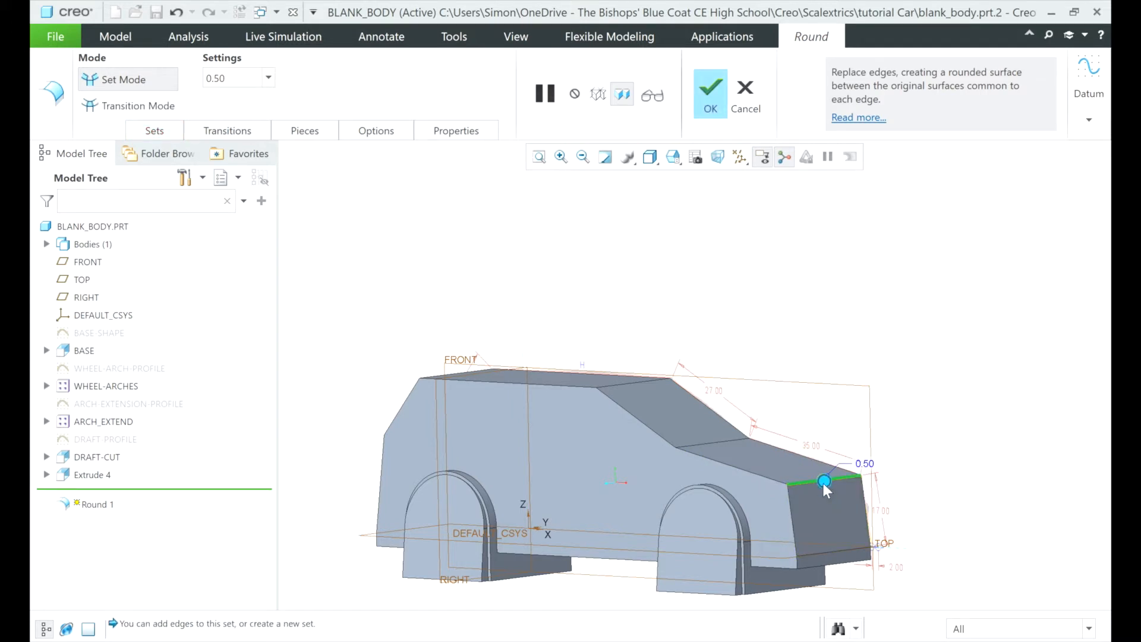
pyautogui.moveTo(824, 479); pyautogui.dragTo(812, 469)
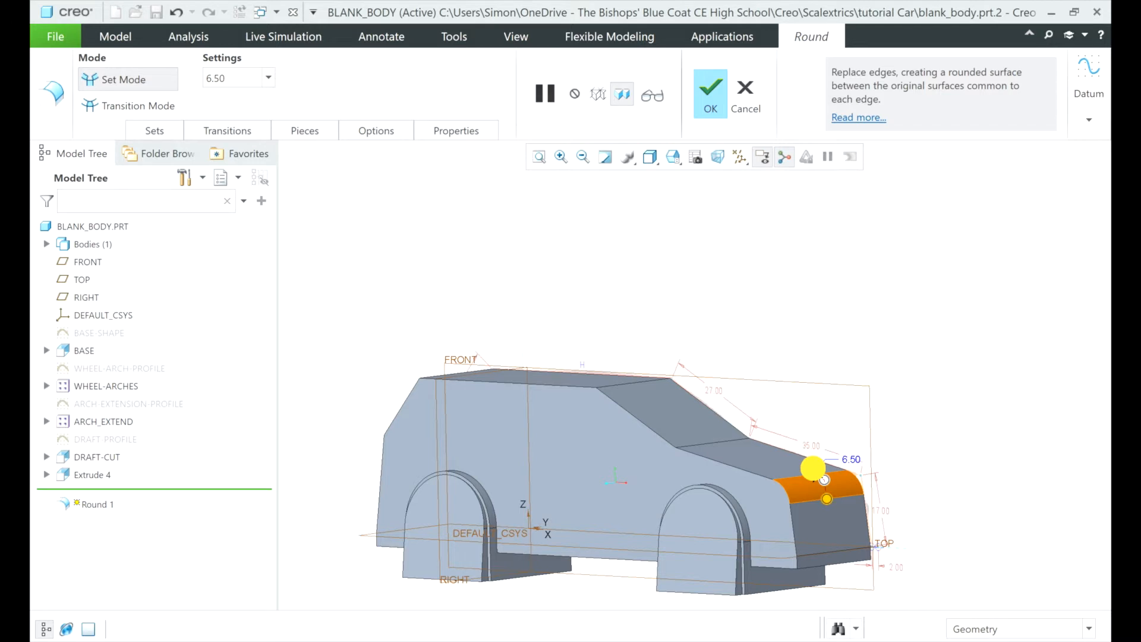
pyautogui.moveTo(813, 469); pyautogui.dragTo(811, 467)
pyautogui.moveTo(812, 468); pyautogui.dragTo(816, 468)
pyautogui.moveTo(815, 467); pyautogui.dragTo(814, 467)
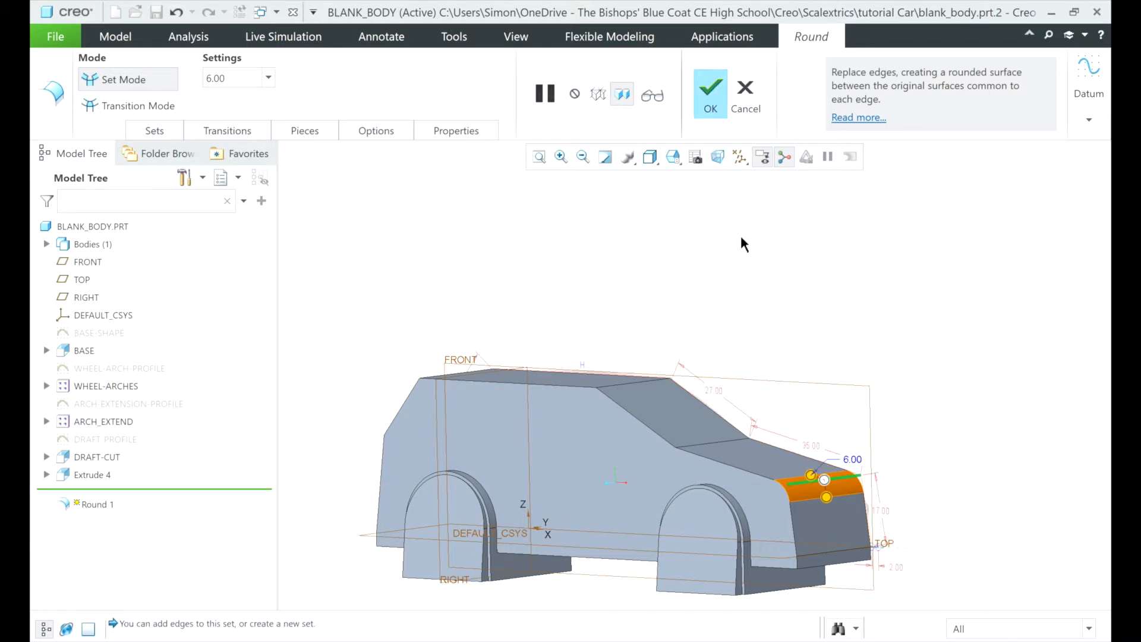
pyautogui.click(709, 93)
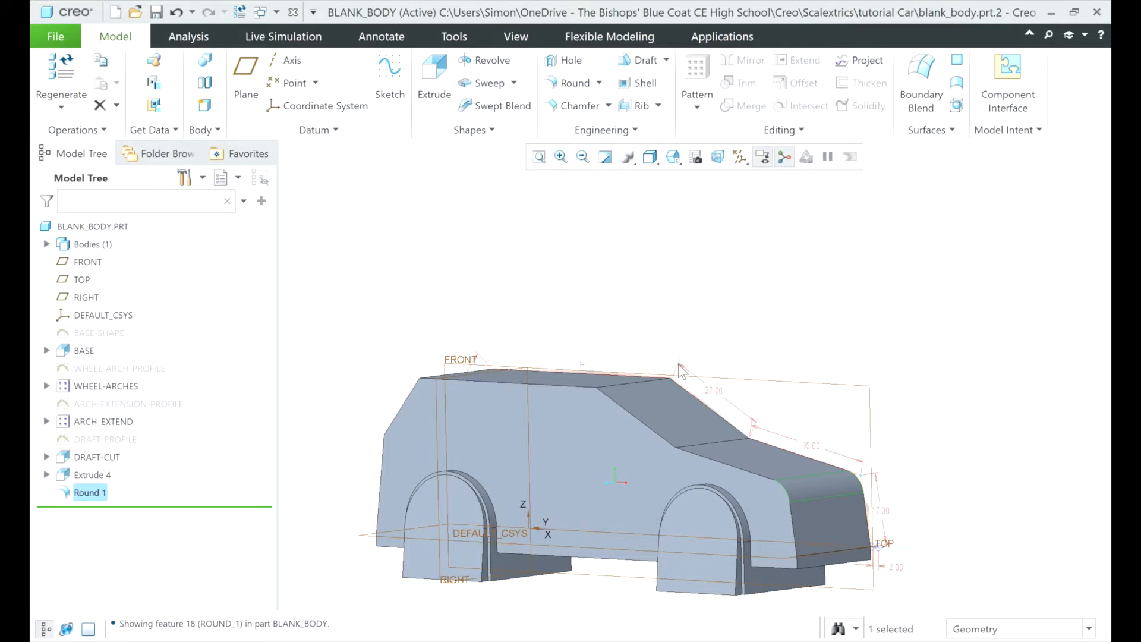
# - Start another round on the edge between the roof and the tailgate, with a radius of about 8.5
pyautogui.moveTo(682, 366); pyautogui.dragTo(757, 357, button='middle')
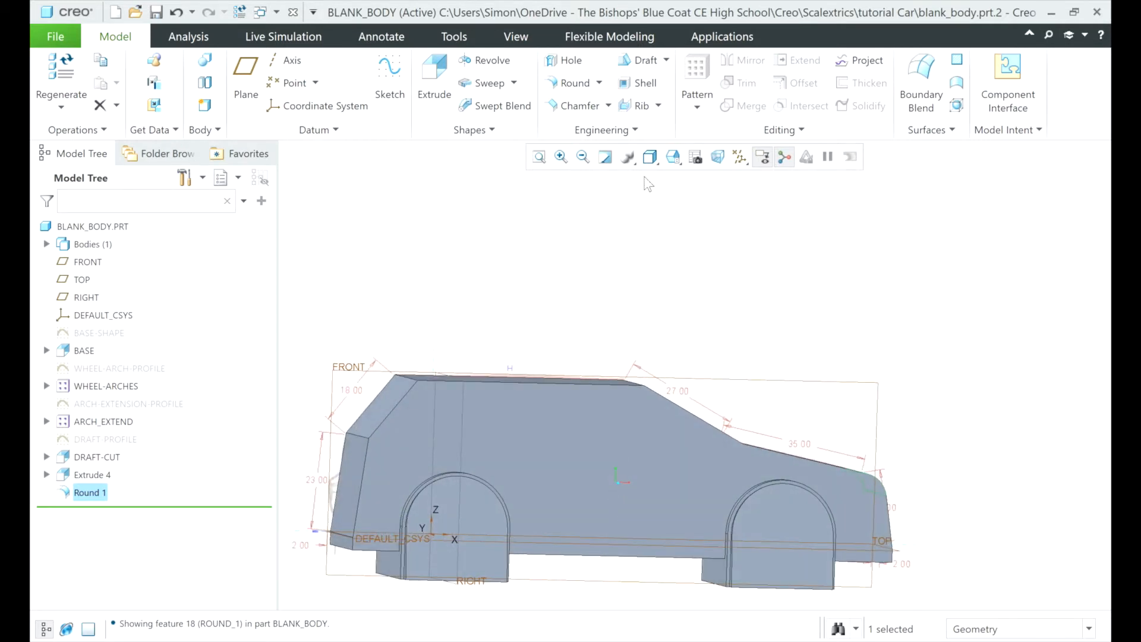
pyautogui.click(575, 83)
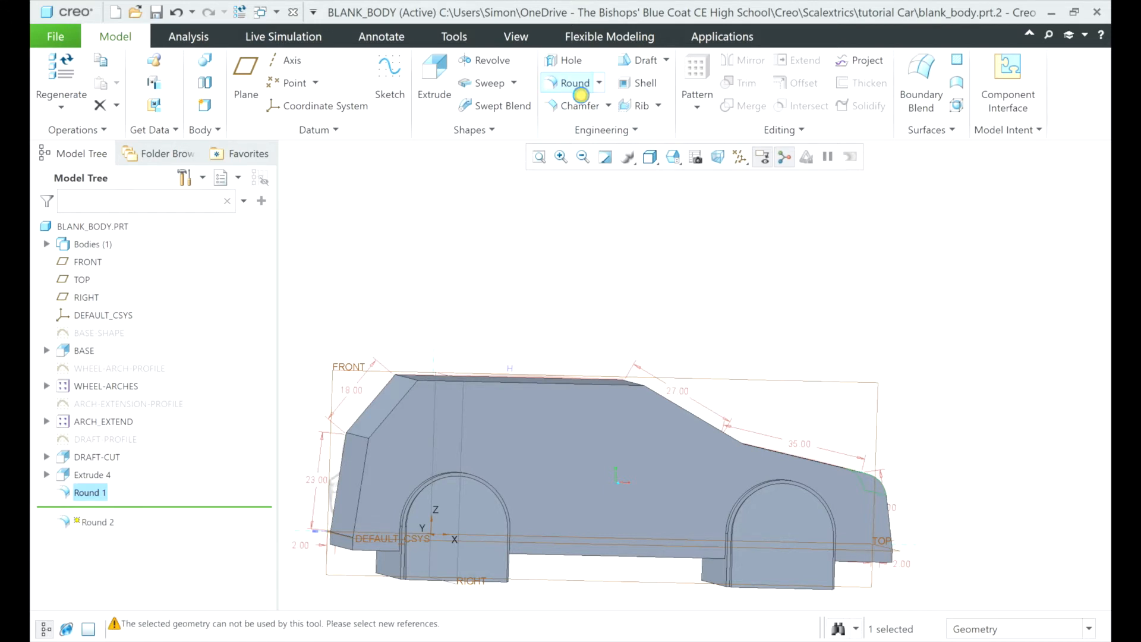
pyautogui.moveTo(726, 343)
pyautogui.mouseDown(button='middle')
pyautogui.moveTo(713, 373)
pyautogui.moveTo(656, 376)
pyautogui.mouseUp(button='middle')
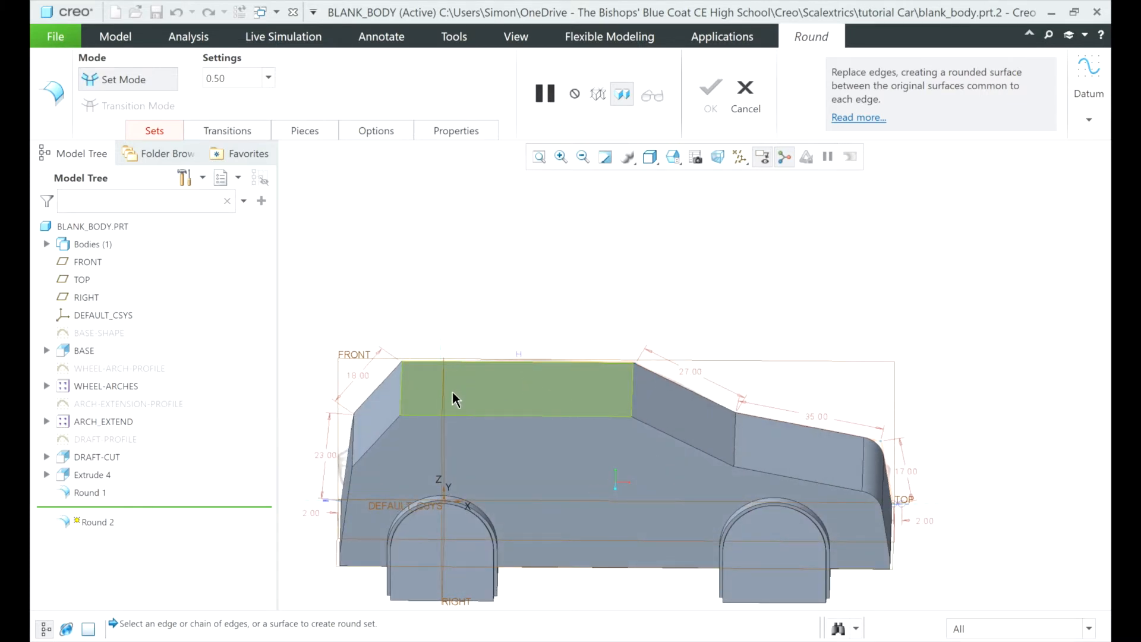
pyautogui.click(403, 403)
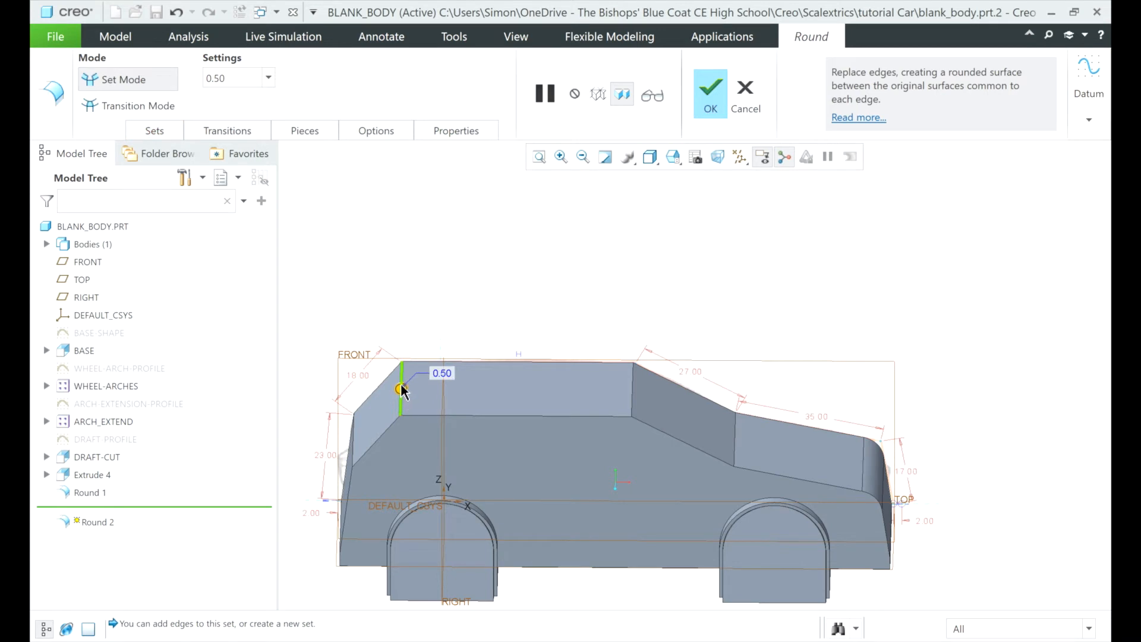
pyautogui.moveTo(402, 387)
pyautogui.mouseDown()
pyautogui.moveTo(419, 389)
pyautogui.moveTo(387, 389)
pyautogui.moveTo(401, 388)
pyautogui.mouseUp()
pyautogui.scroll(-4, 400, 392)
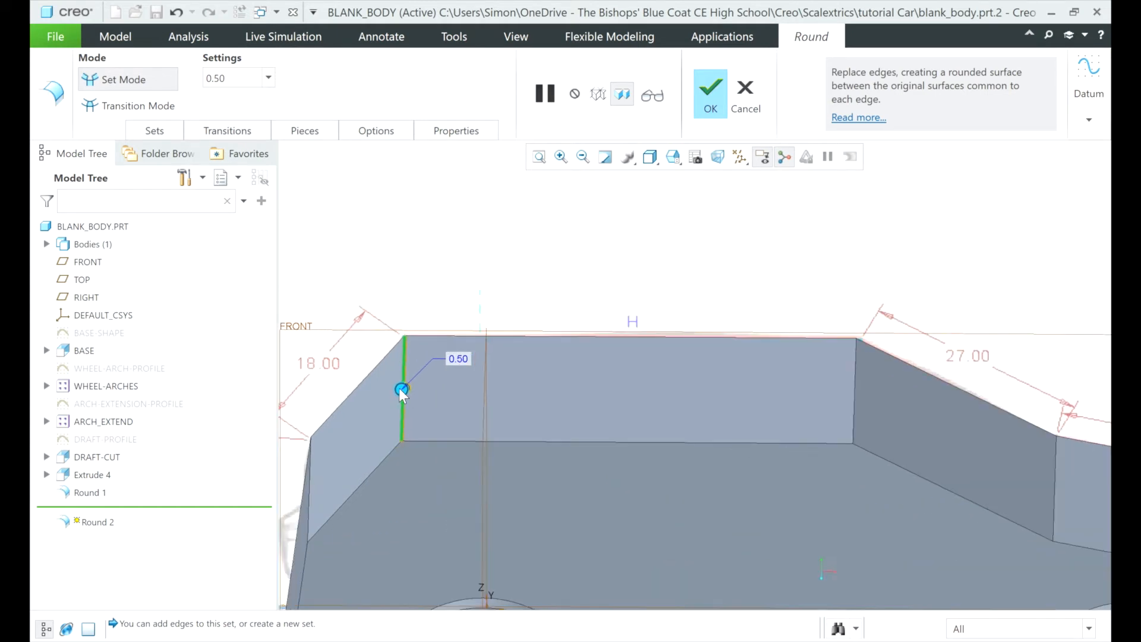
pyautogui.scroll(-2, 402, 392)
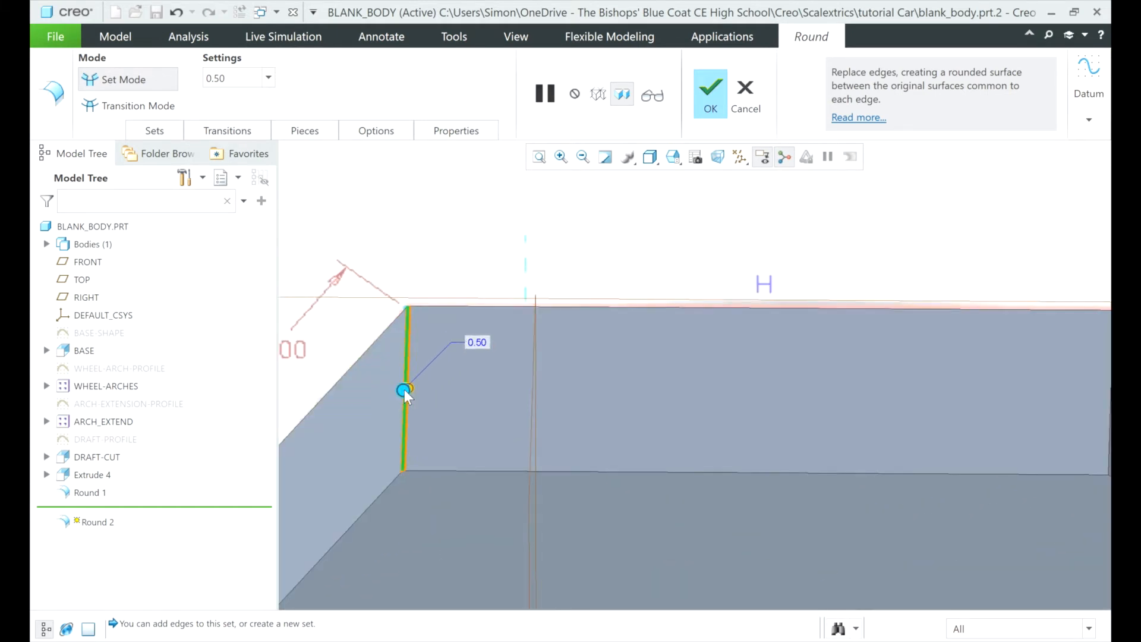
pyautogui.moveTo(402, 390); pyautogui.dragTo(363, 416)
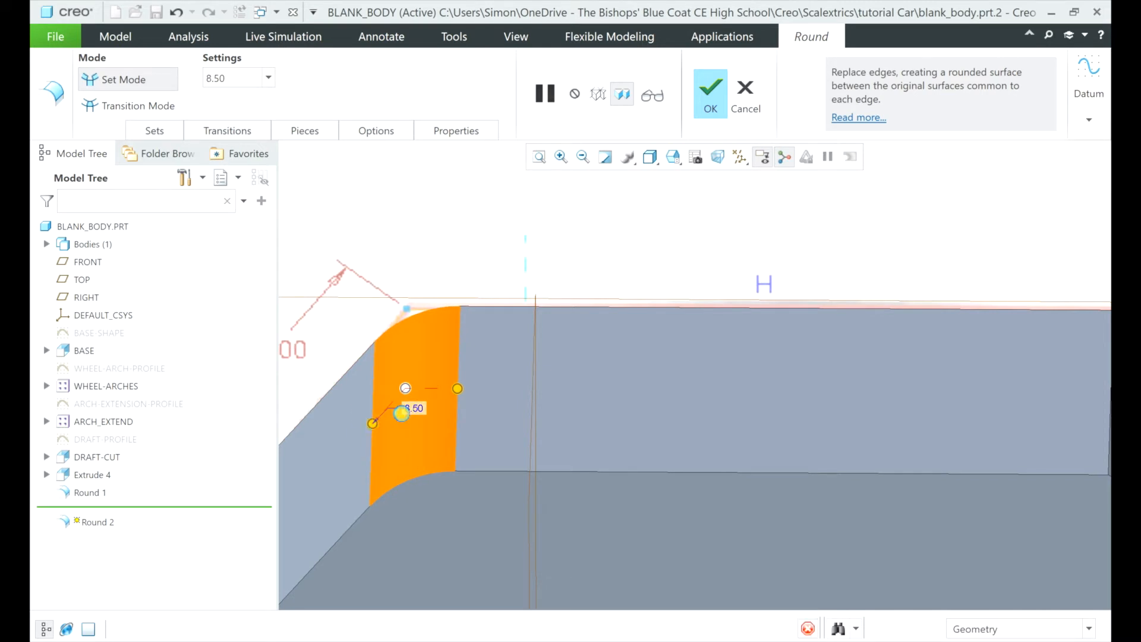
# - Enlarge the roof-to-tailgate round to a radius of 12
pyautogui.middleClick(450, 396)
pyautogui.moveTo(450, 396)
pyautogui.mouseDown(button='middle')
pyautogui.moveTo(450, 376)
pyautogui.moveTo(434, 381)
pyautogui.mouseUp(button='middle')
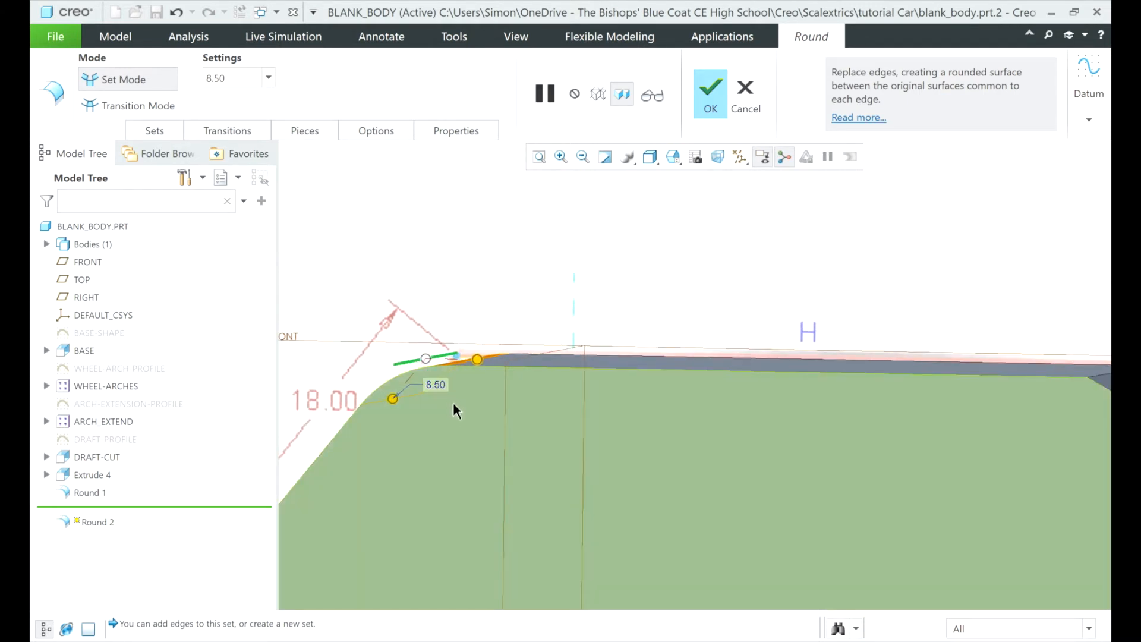
pyautogui.scroll(-2, 454, 403)
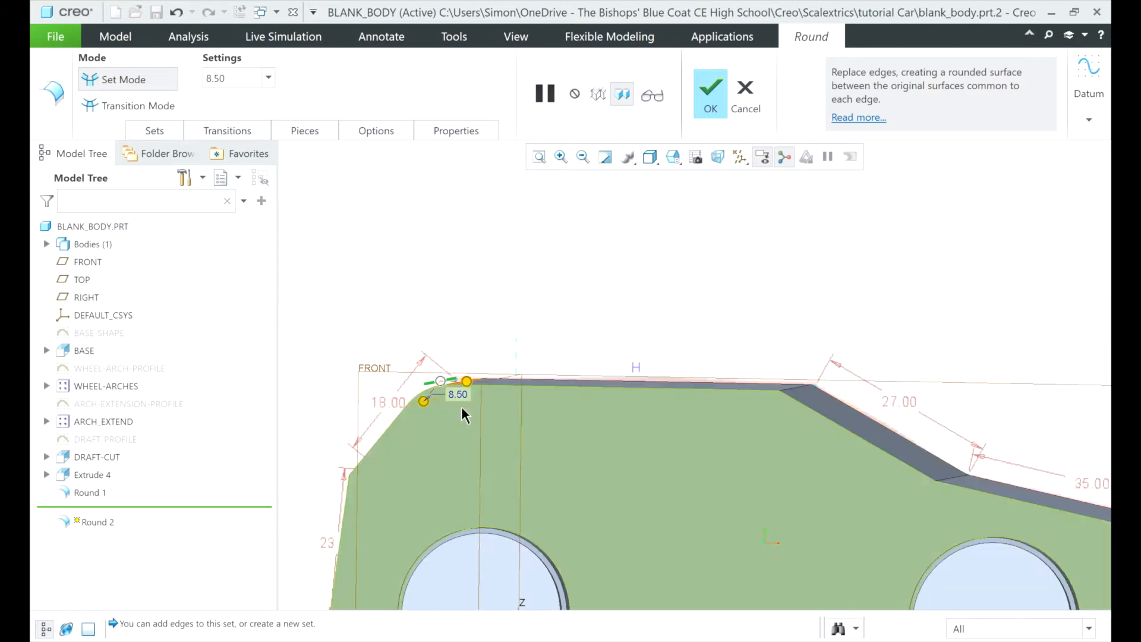
pyautogui.click(472, 409)
pyautogui.moveTo(474, 409); pyautogui.dragTo(478, 407, button='middle')
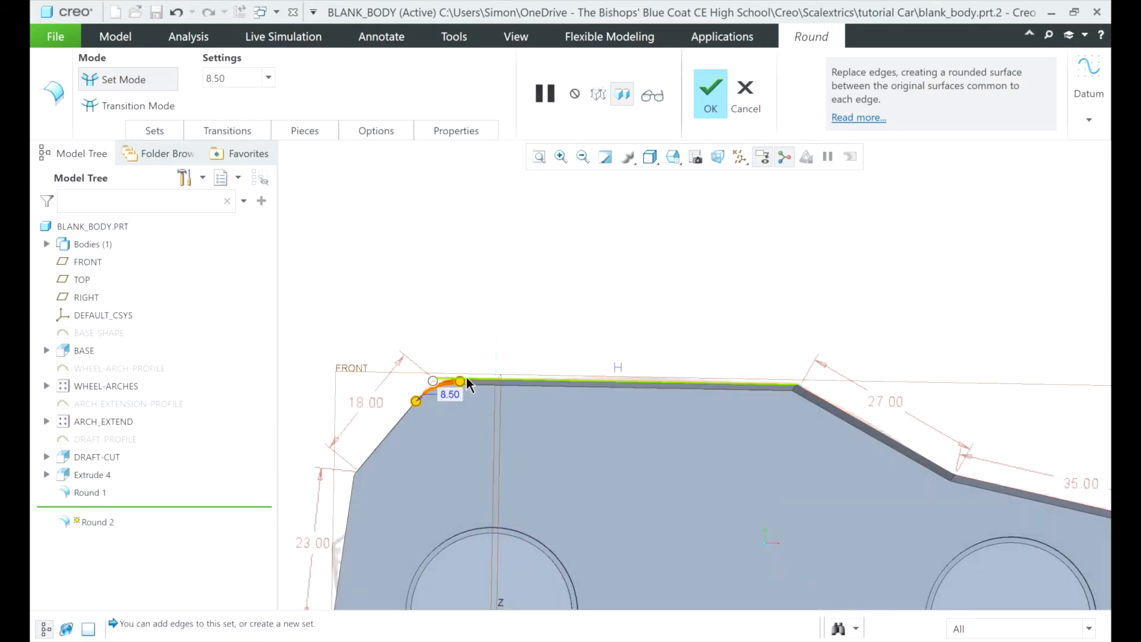
pyautogui.moveTo(462, 380); pyautogui.dragTo(471, 387)
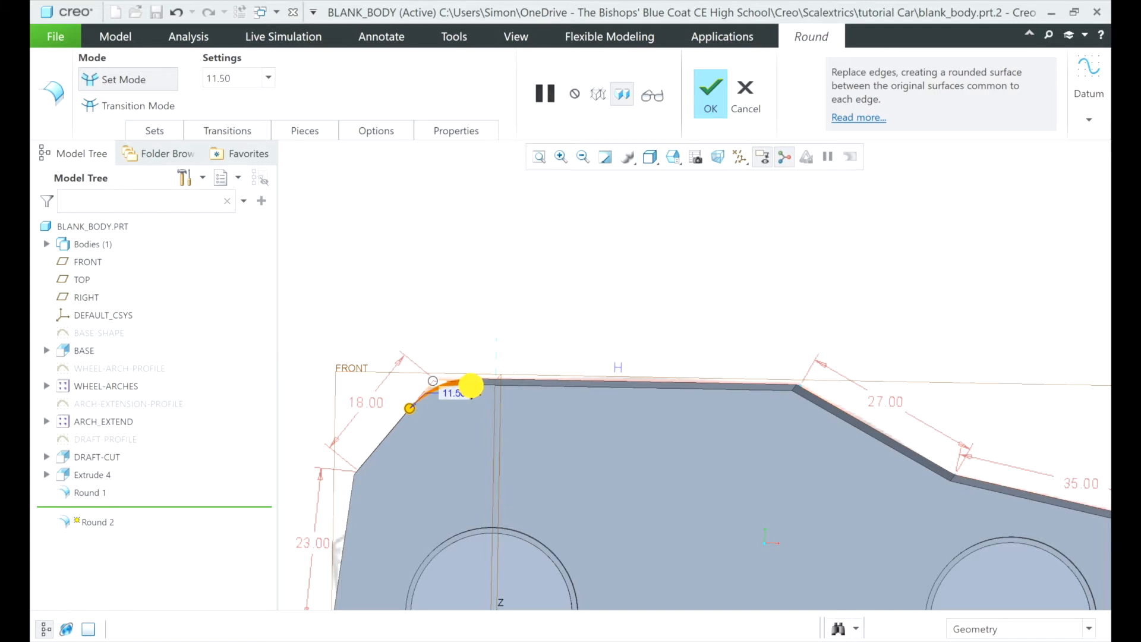
pyautogui.moveTo(471, 386); pyautogui.dragTo(473, 386)
# - Add the lower tailgate crease and the windscreen's upper and lower edges to the round with radius 12, and accept it
pyautogui.scroll(-4, 477, 419)
pyautogui.moveTo(460, 445); pyautogui.dragTo(512, 464, button='middle')
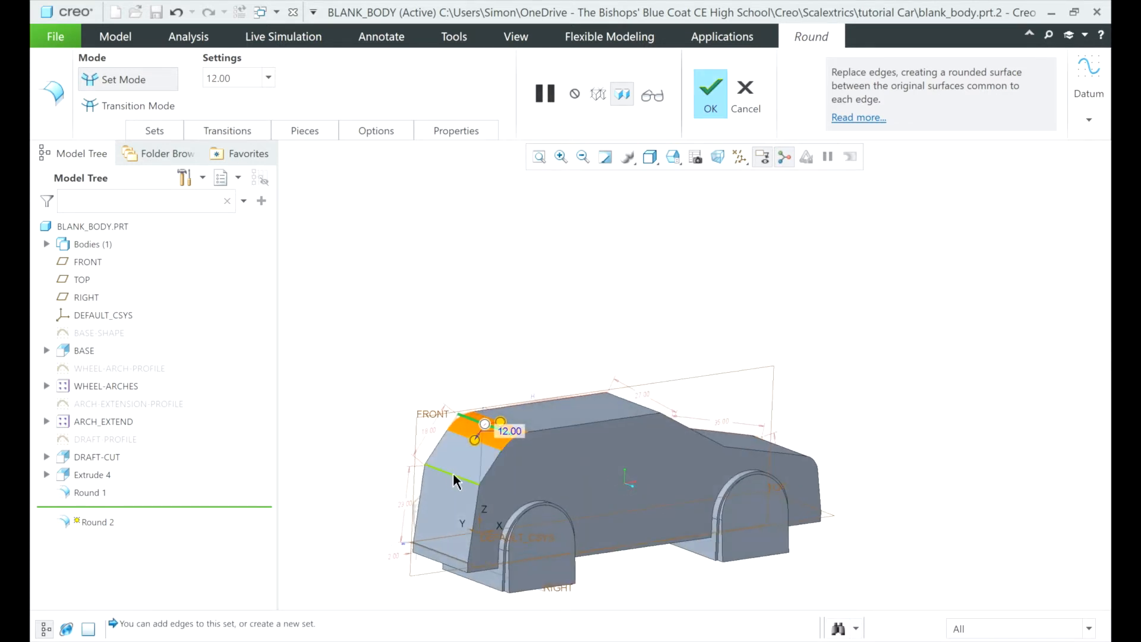
pyautogui.keyDown('ctrl'); pyautogui.click(462, 481); pyautogui.keyUp('ctrl')
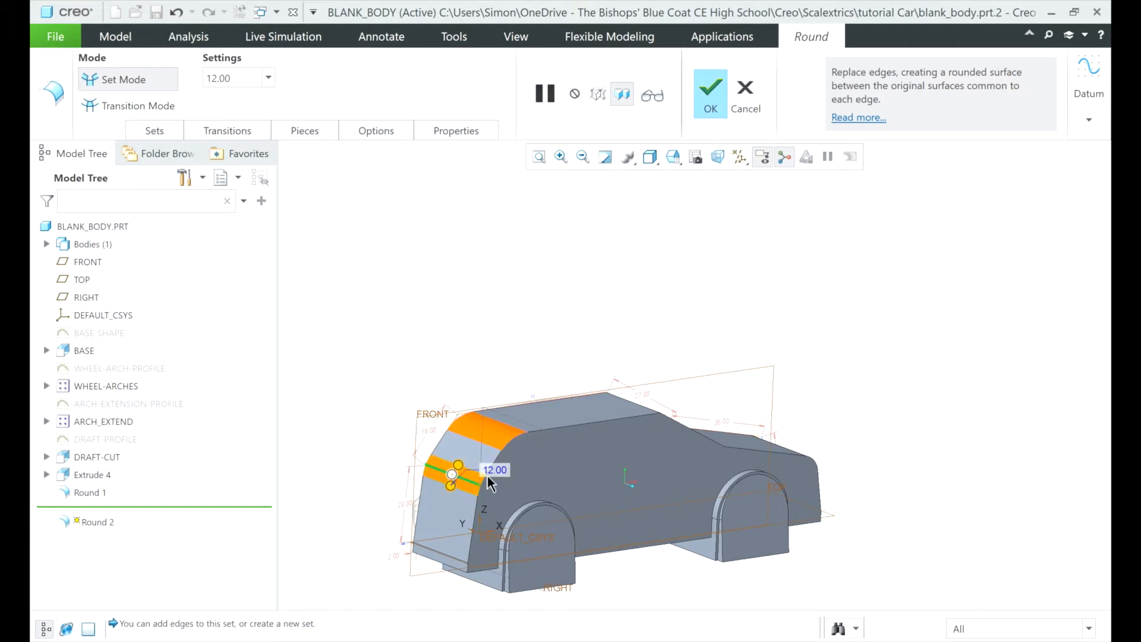
pyautogui.moveTo(487, 476)
pyautogui.mouseDown(button='middle')
pyautogui.moveTo(502, 472)
pyautogui.moveTo(478, 483)
pyautogui.mouseUp(button='middle')
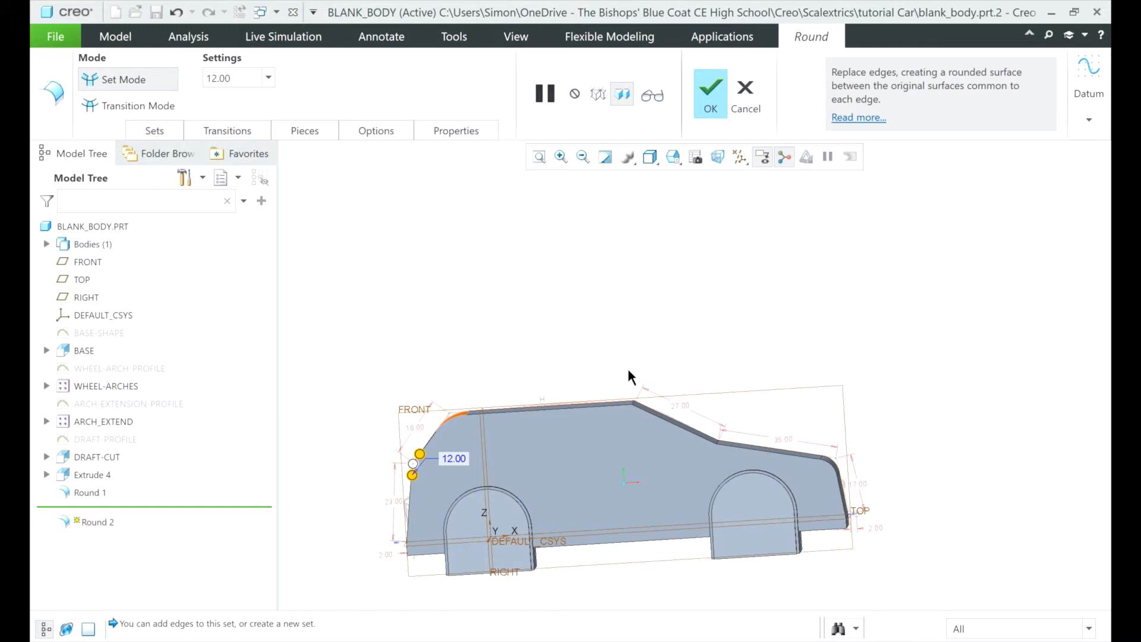
pyautogui.scroll(-3, 665, 420)
pyautogui.moveTo(642, 431); pyautogui.dragTo(646, 444, button='middle')
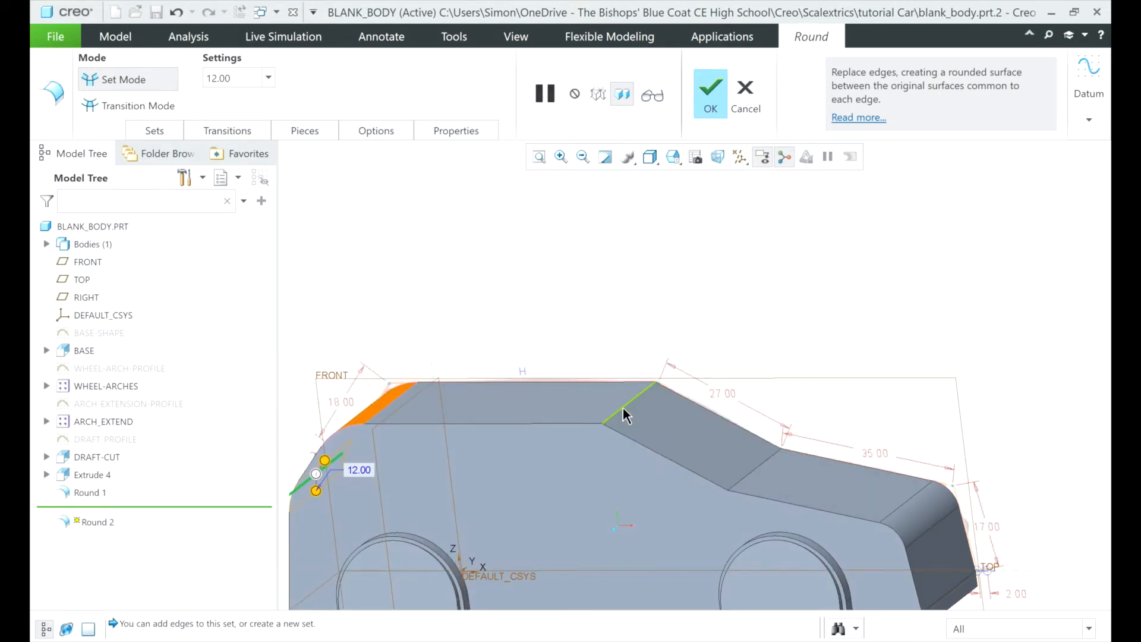
pyautogui.click(622, 408)
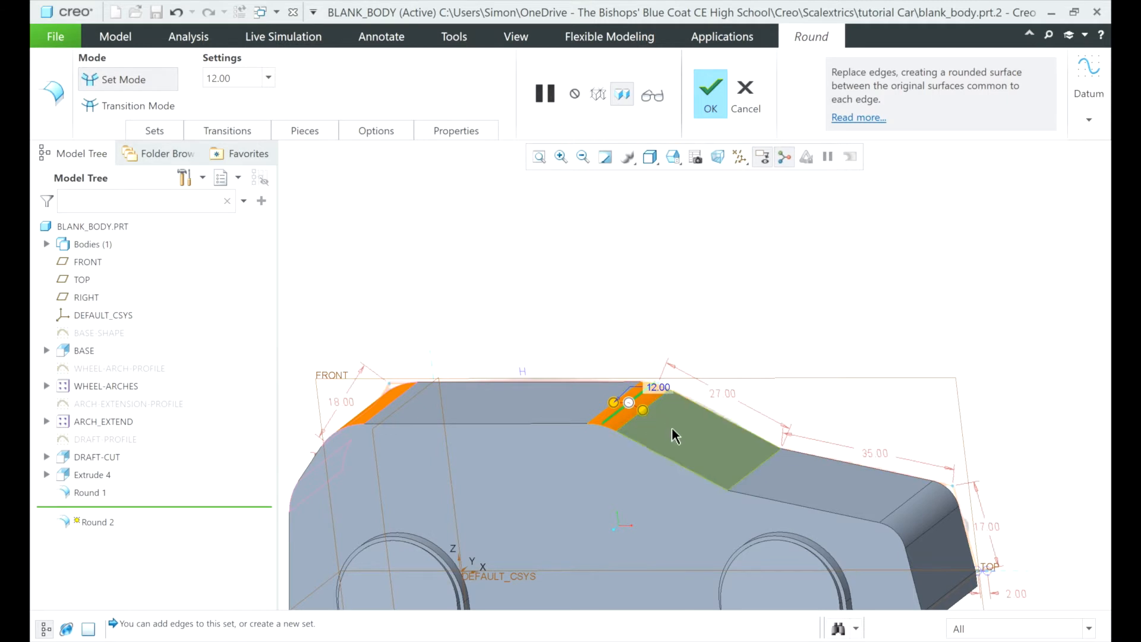
pyautogui.click(746, 484)
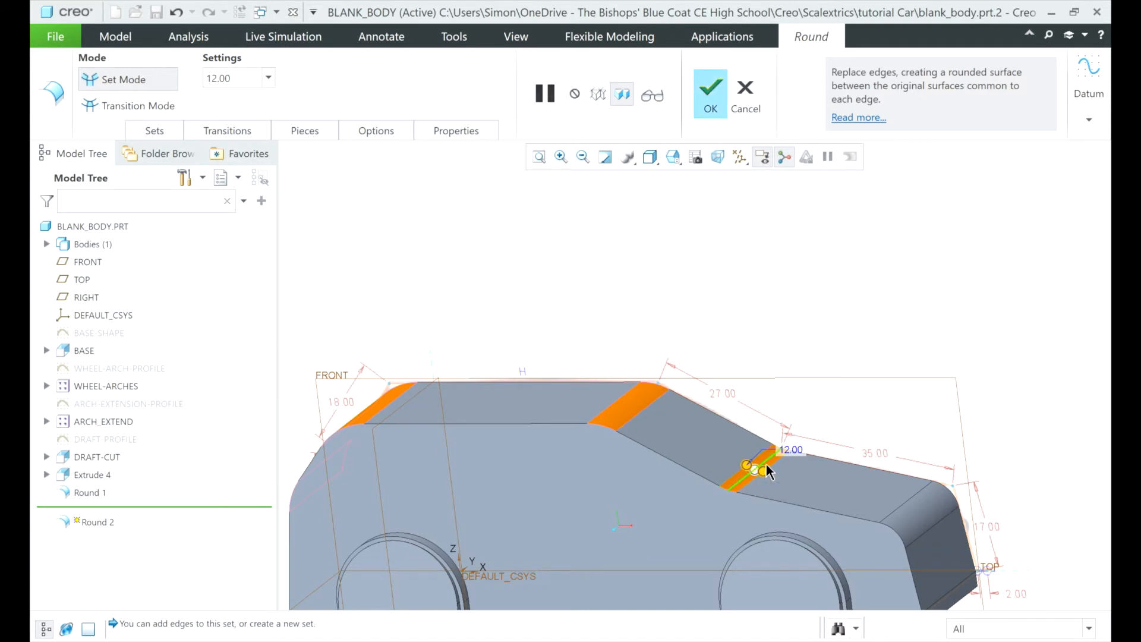
pyautogui.moveTo(775, 461)
pyautogui.mouseDown(button='middle')
pyautogui.moveTo(726, 466)
pyautogui.moveTo(789, 464)
pyautogui.mouseUp(button='middle')
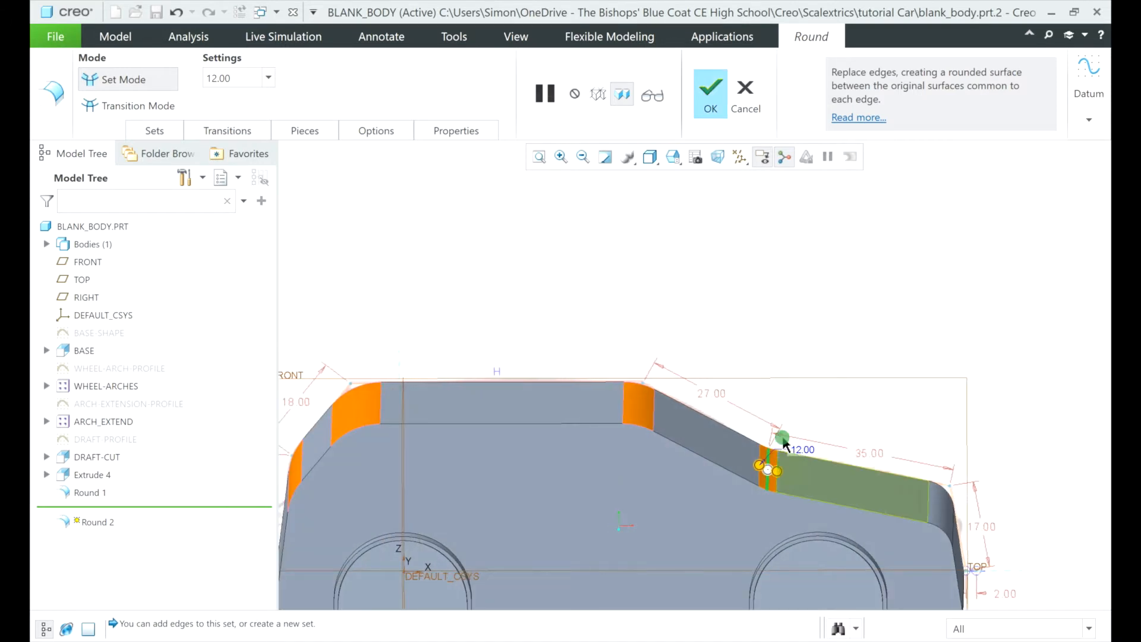
pyautogui.click(710, 86)
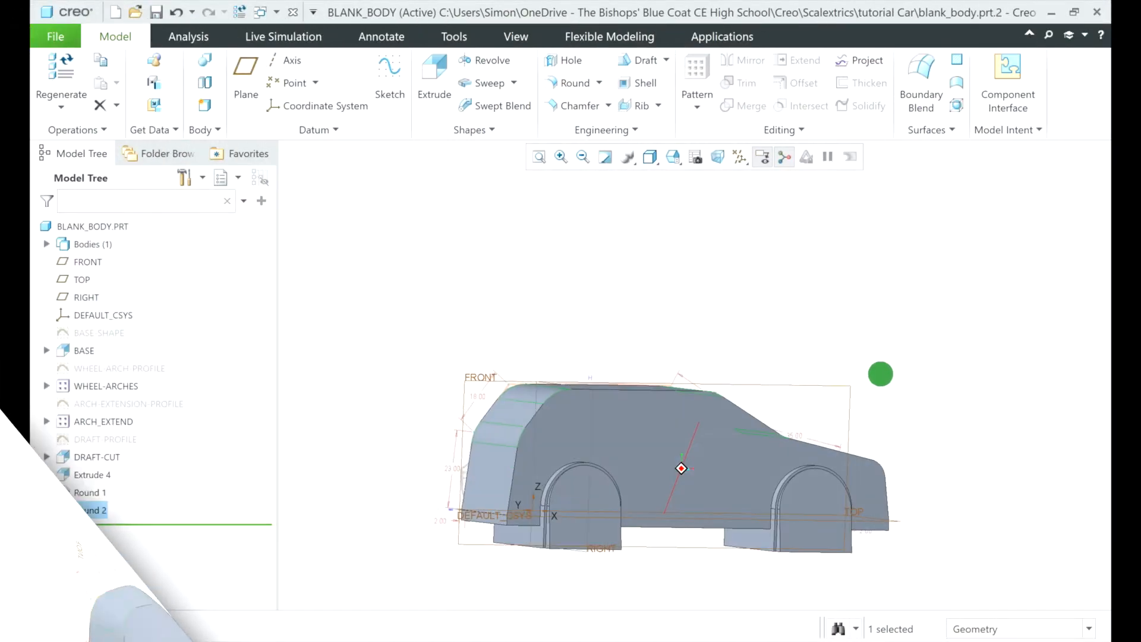
# - Create a datum plane offset 110 from the RIGHT plane, at the front end of the car
pyautogui.moveTo(881, 374)
pyautogui.mouseDown(button='middle')
pyautogui.moveTo(772, 376)
pyautogui.moveTo(796, 388)
pyautogui.mouseUp(button='middle')
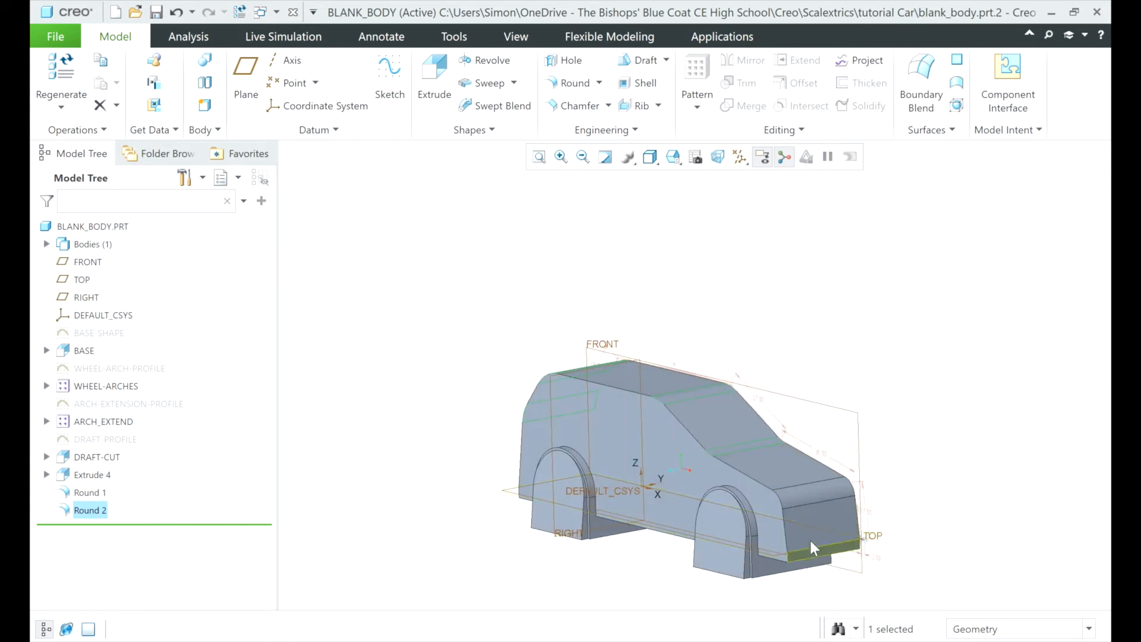
pyautogui.click(248, 74)
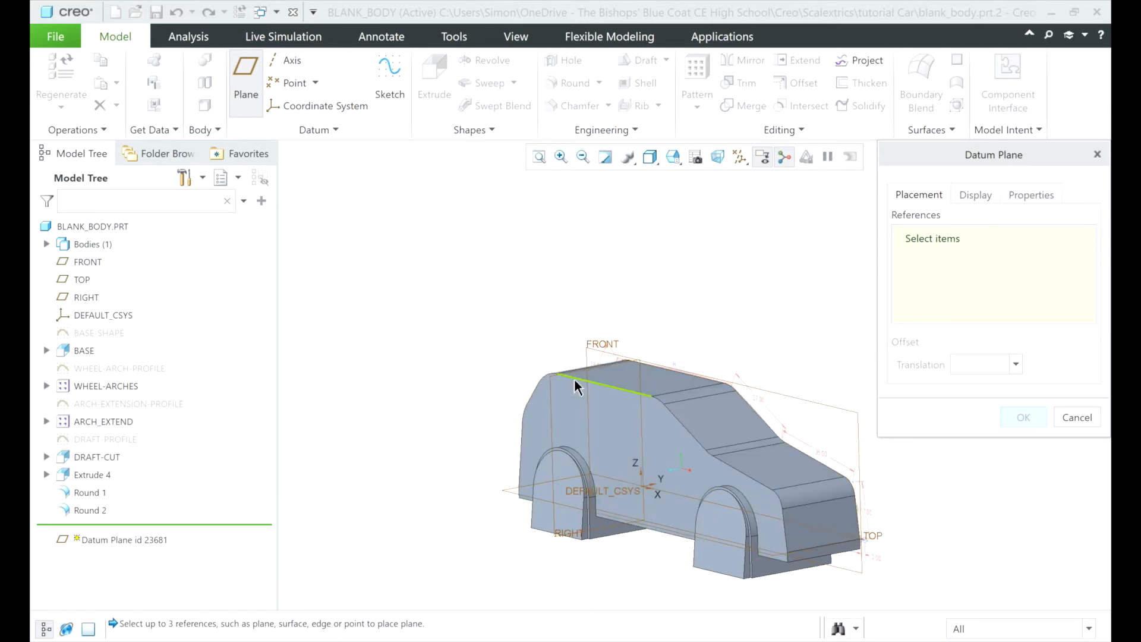
pyautogui.click(87, 298)
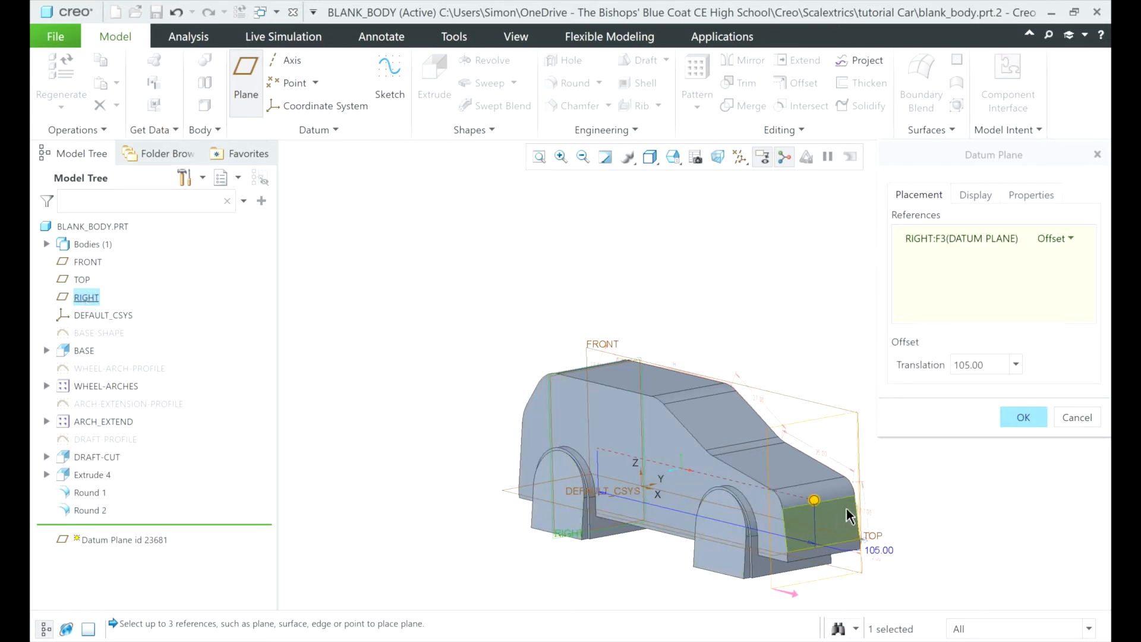
pyautogui.doubleClick(992, 364)
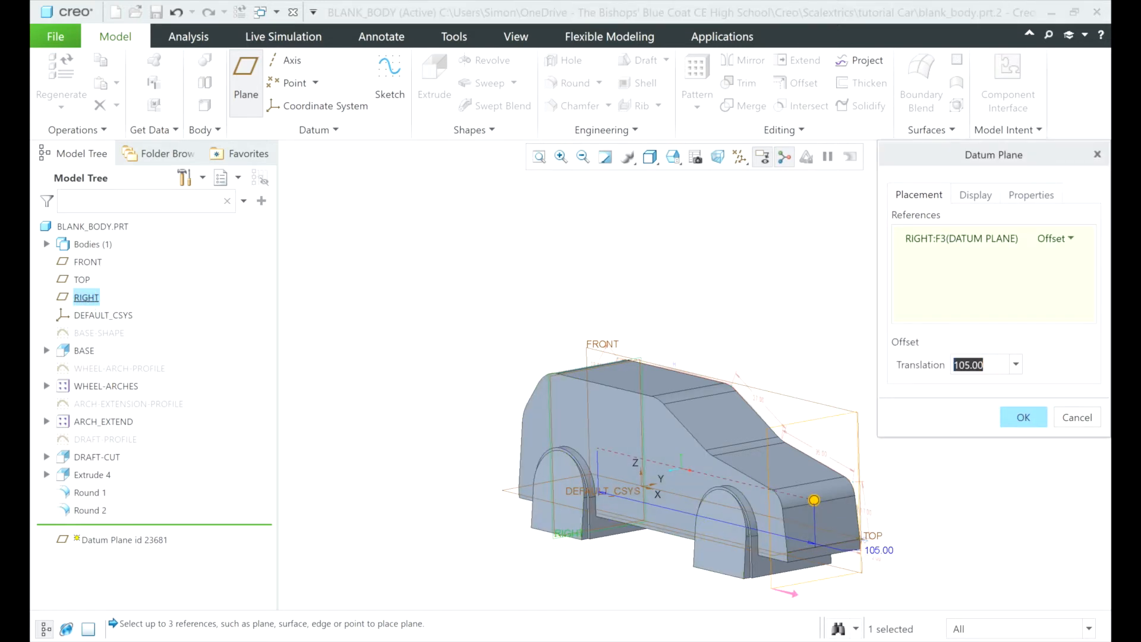
pyautogui.write('110')
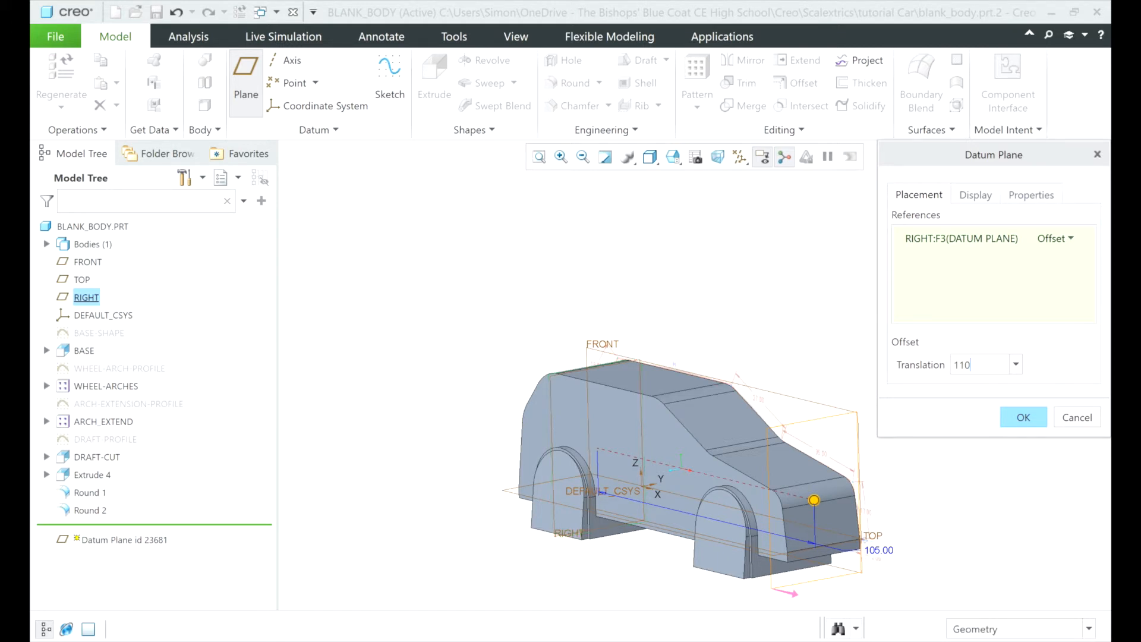
pyautogui.press('Return')
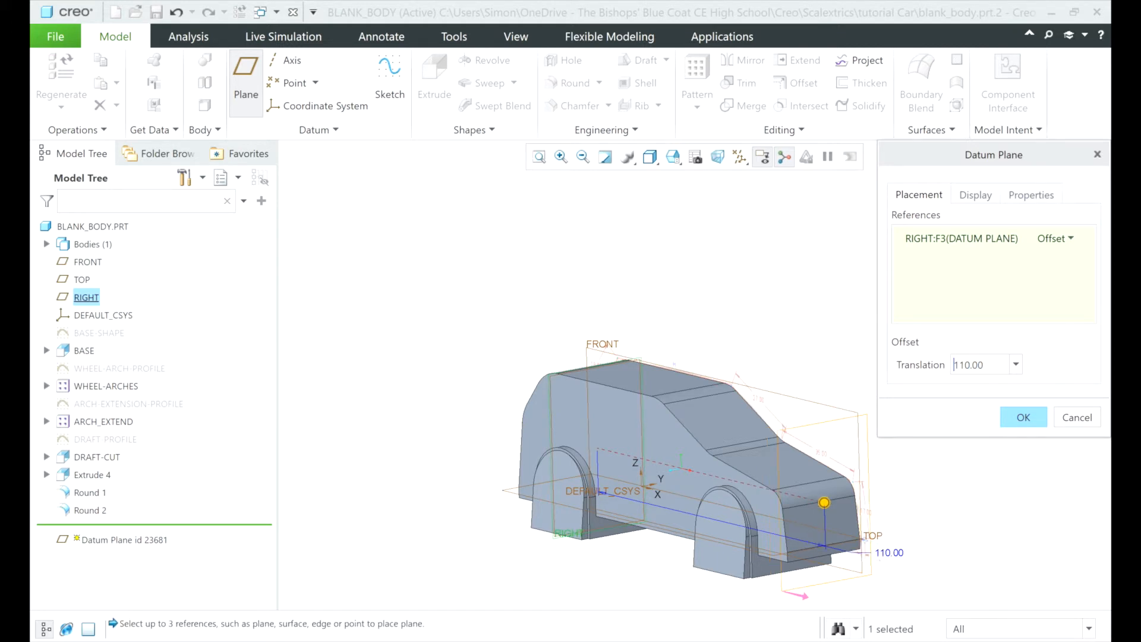
pyautogui.click(1029, 420)
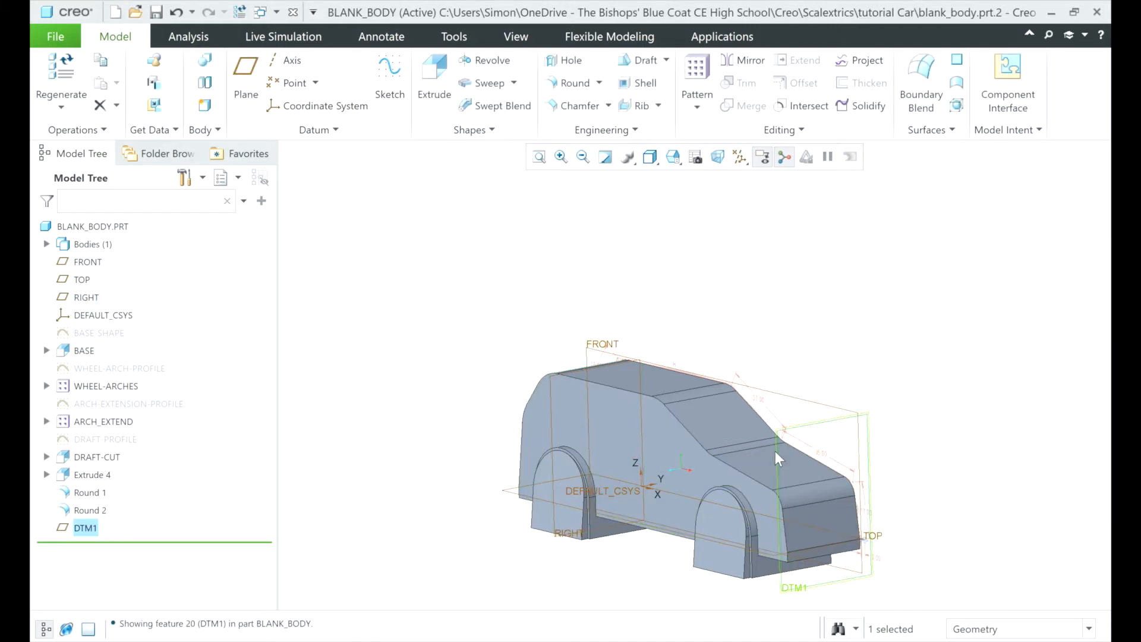
# - Import Front elevation.jpg as a reference image on the new front datum plane and rotate it 90° right
pyautogui.click(517, 38)
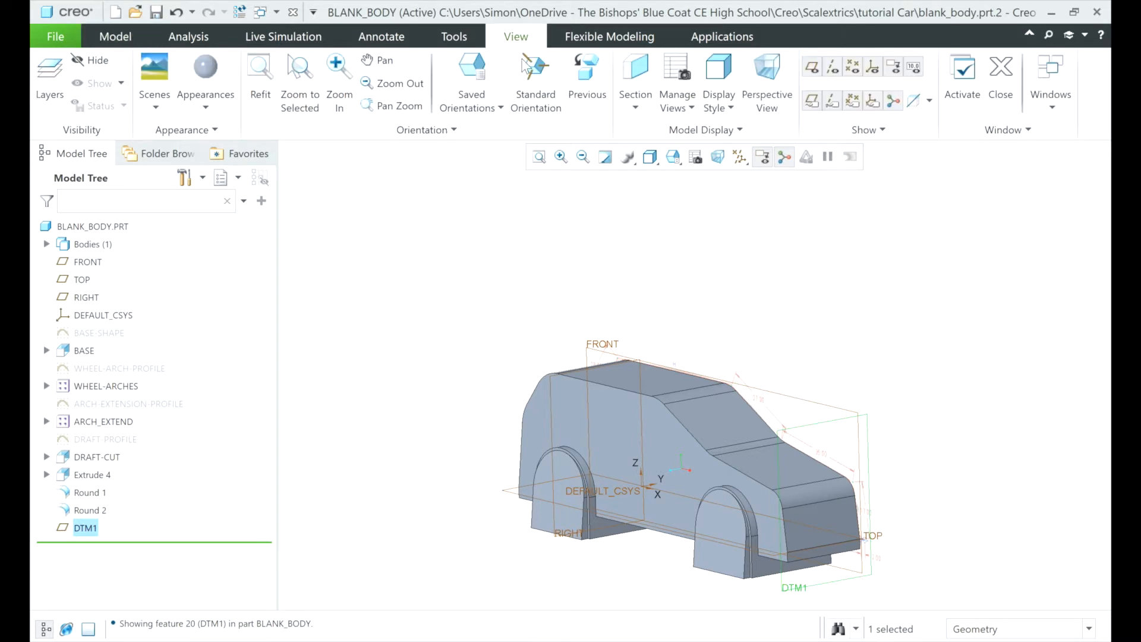
pyautogui.click(669, 132)
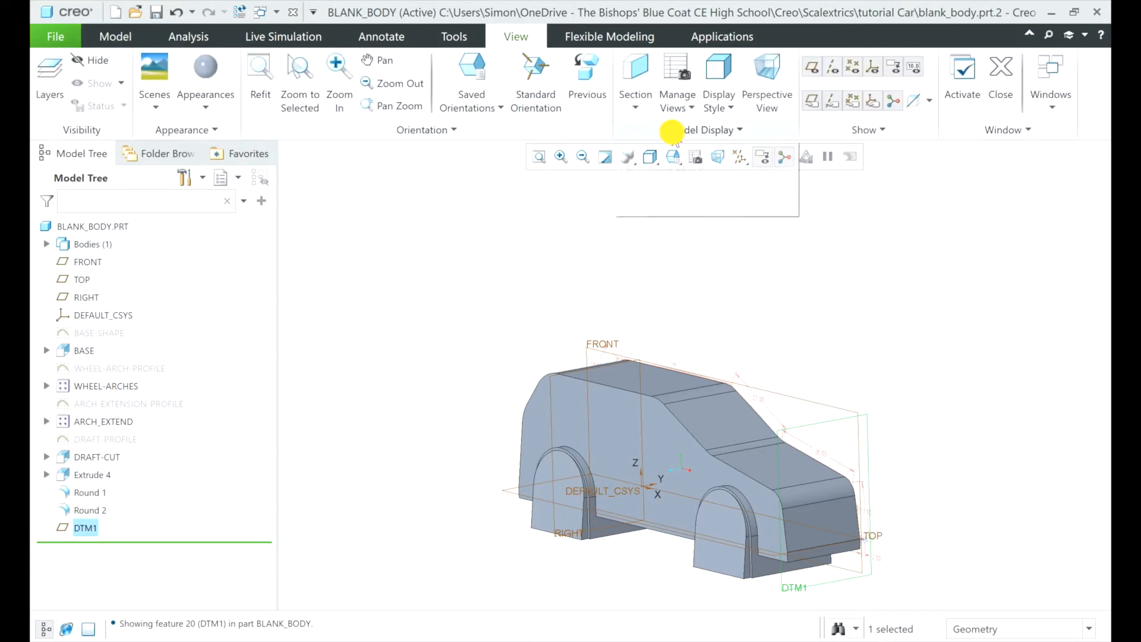
pyautogui.click(659, 153)
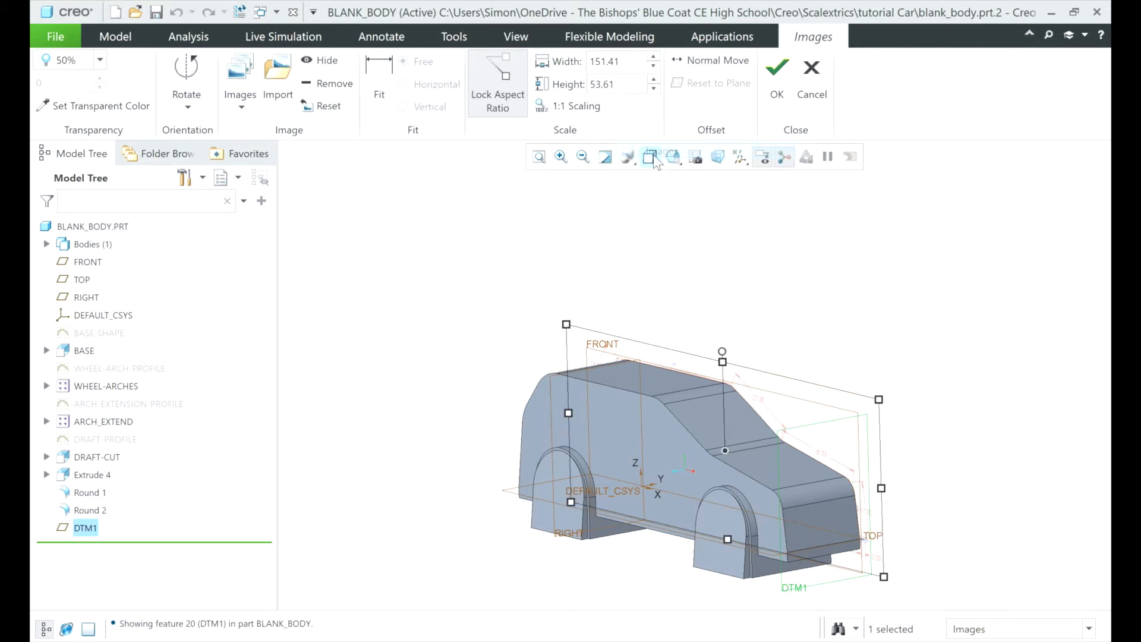
pyautogui.click(278, 72)
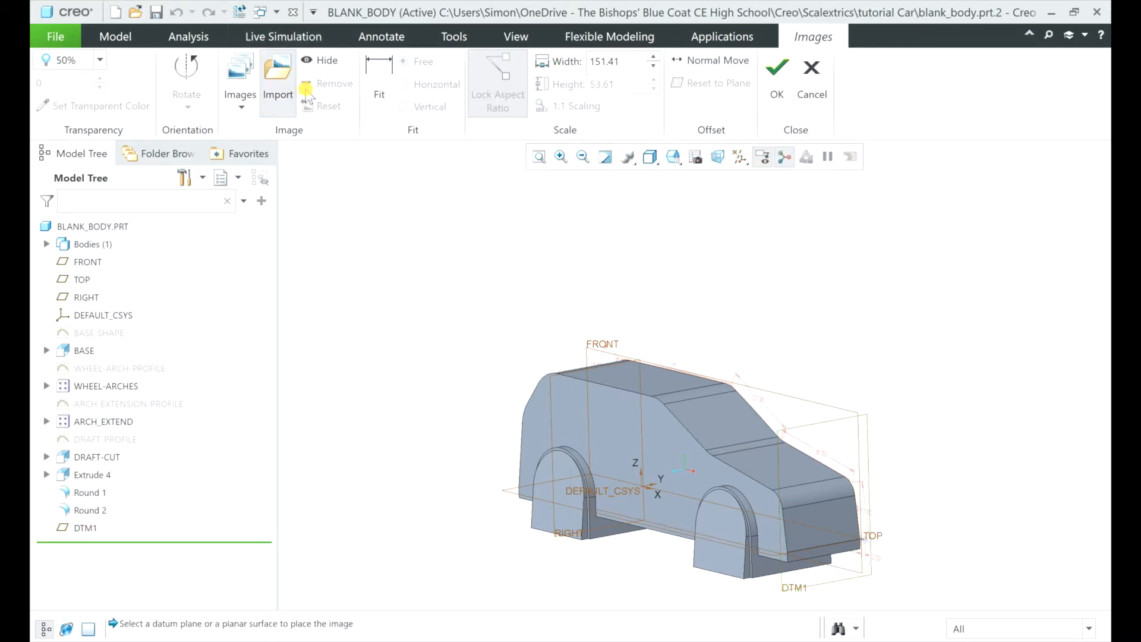
pyautogui.click(806, 424)
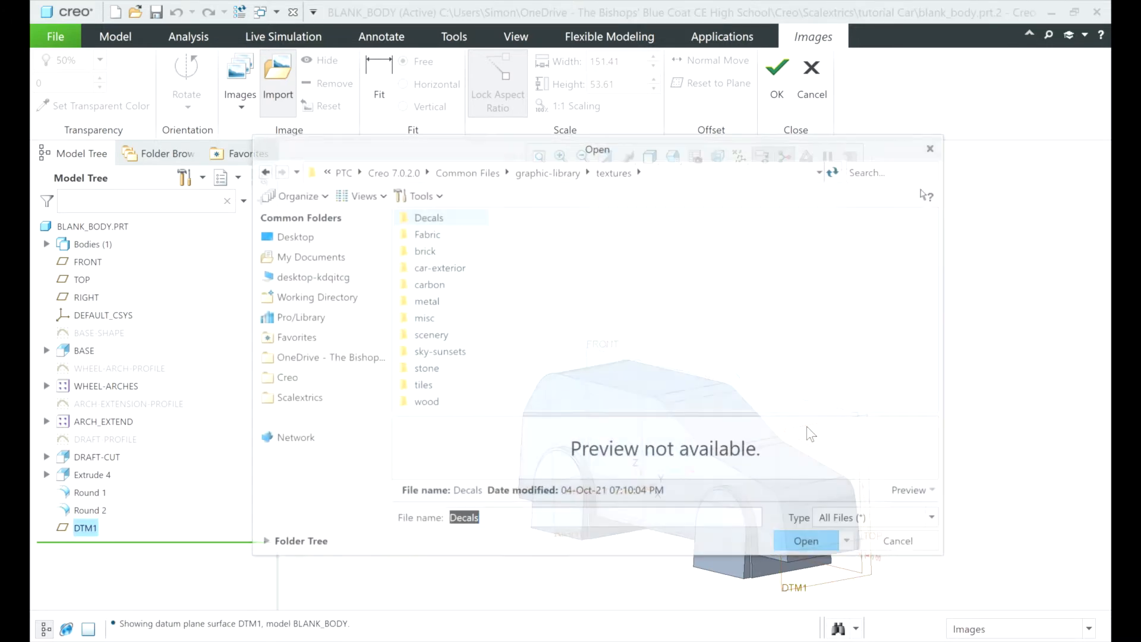
pyautogui.click(303, 303)
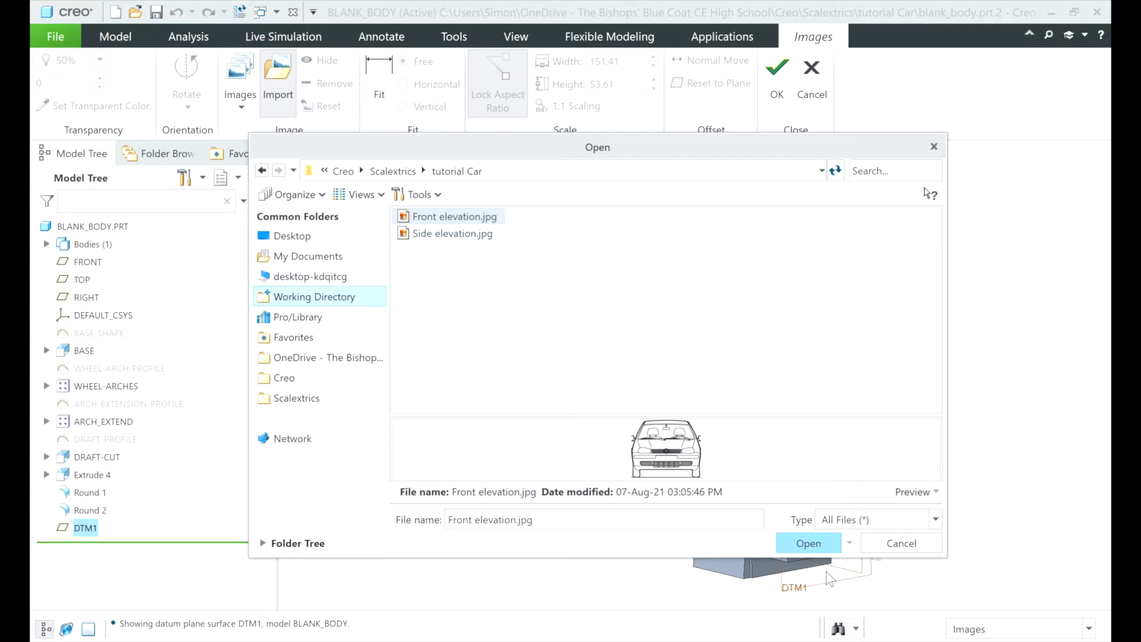
pyautogui.click(808, 543)
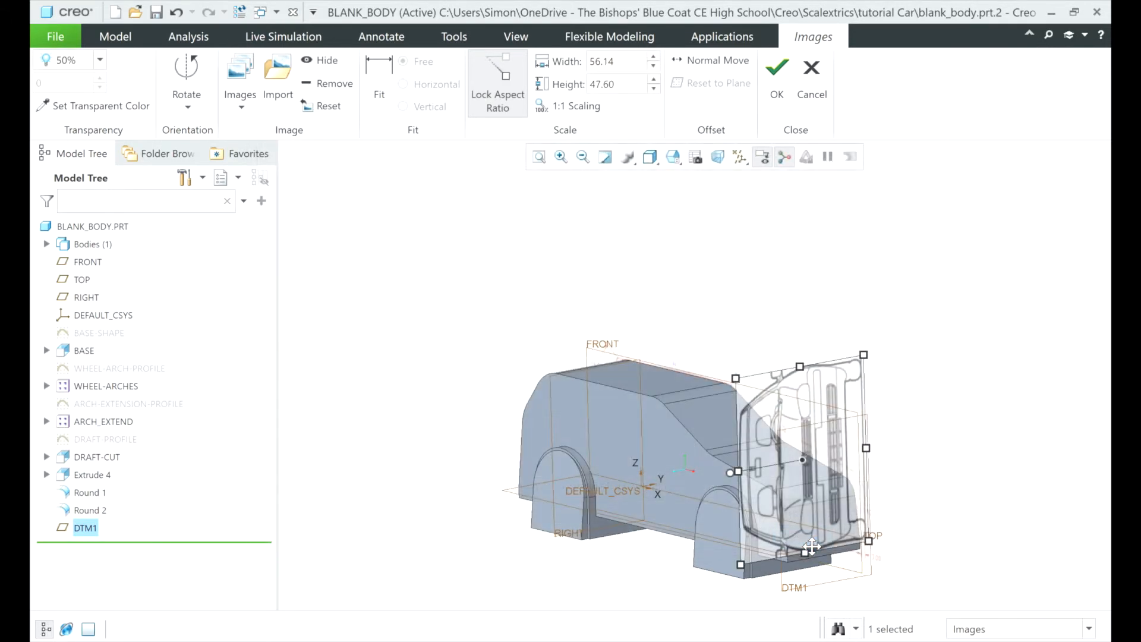
pyautogui.click(184, 107)
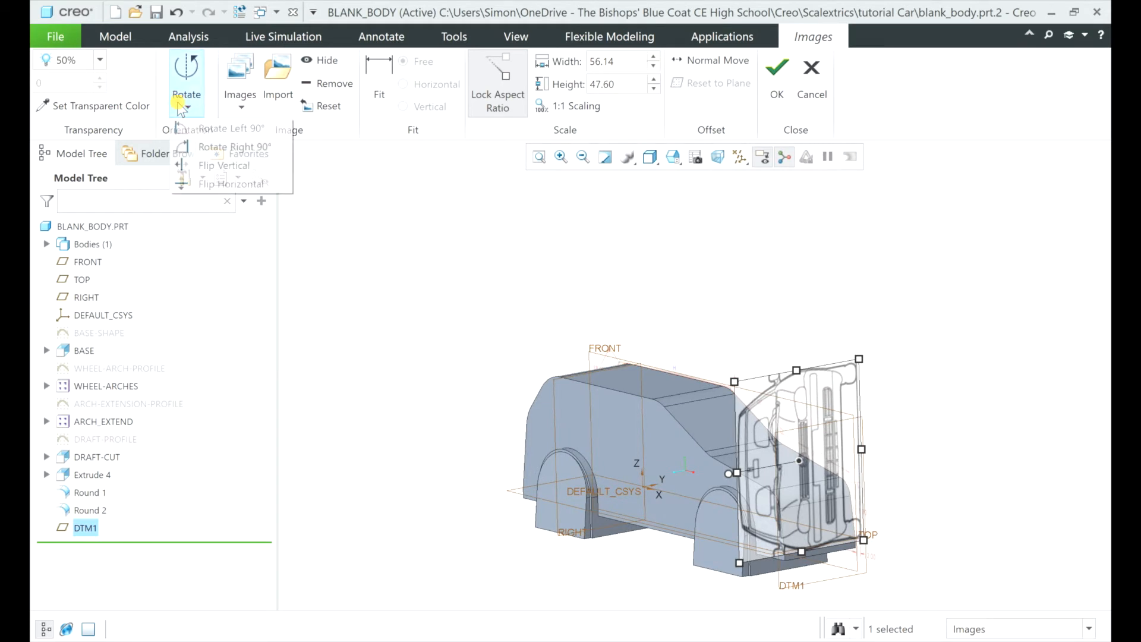
pyautogui.click(199, 149)
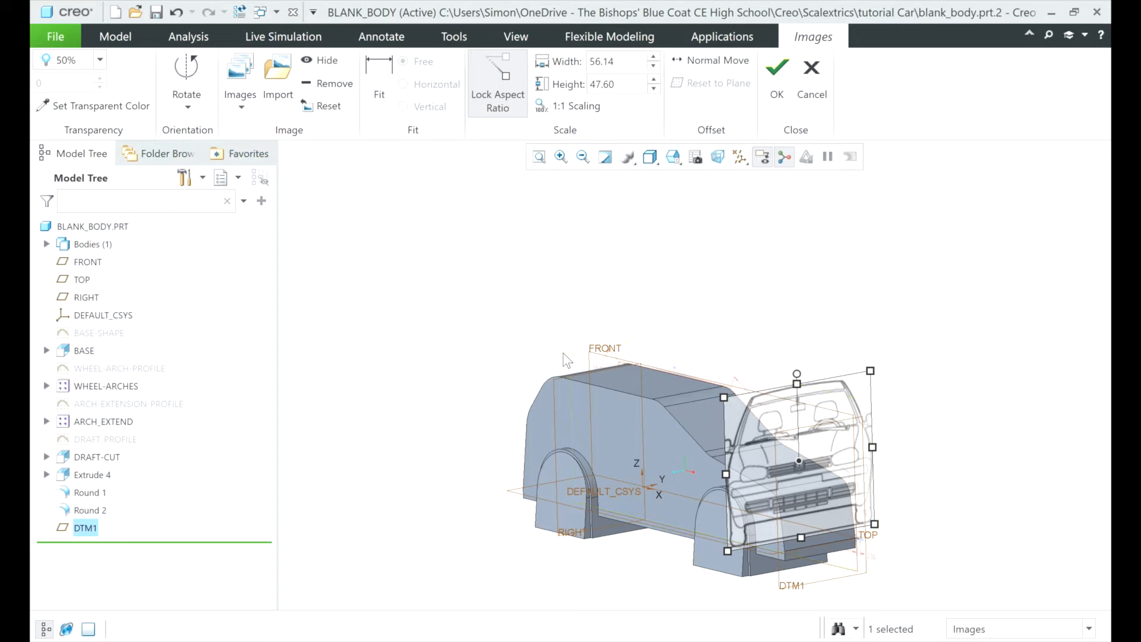
# - In the RIGHT view, move the front elevation image so its centreline lies on the FRONT plane, over the half body
pyautogui.click(673, 157)
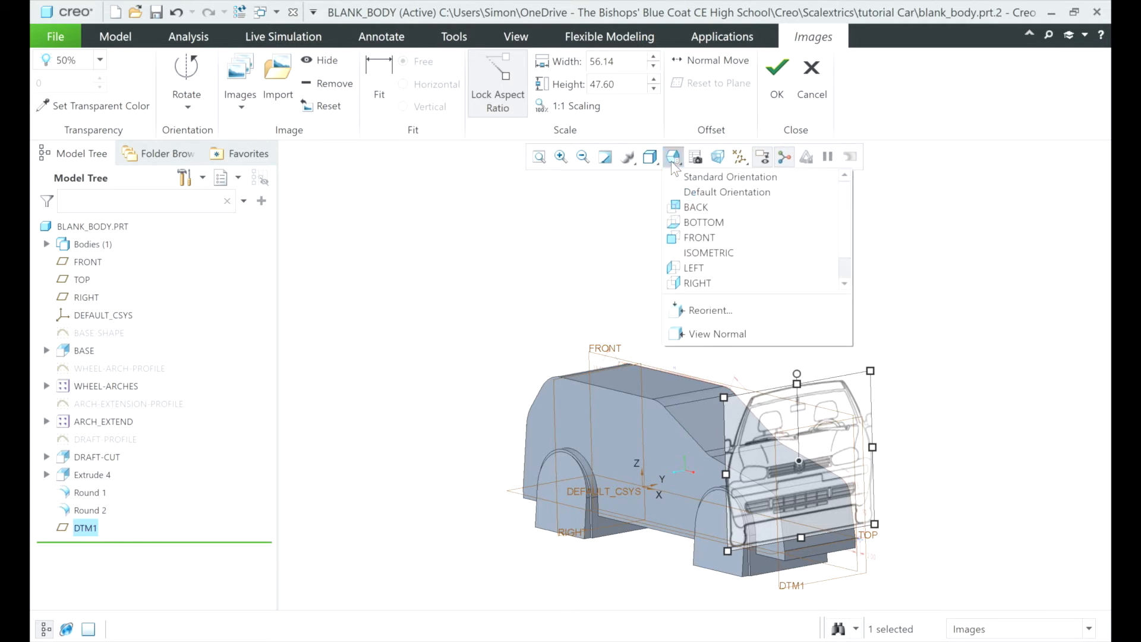
pyautogui.click(705, 238)
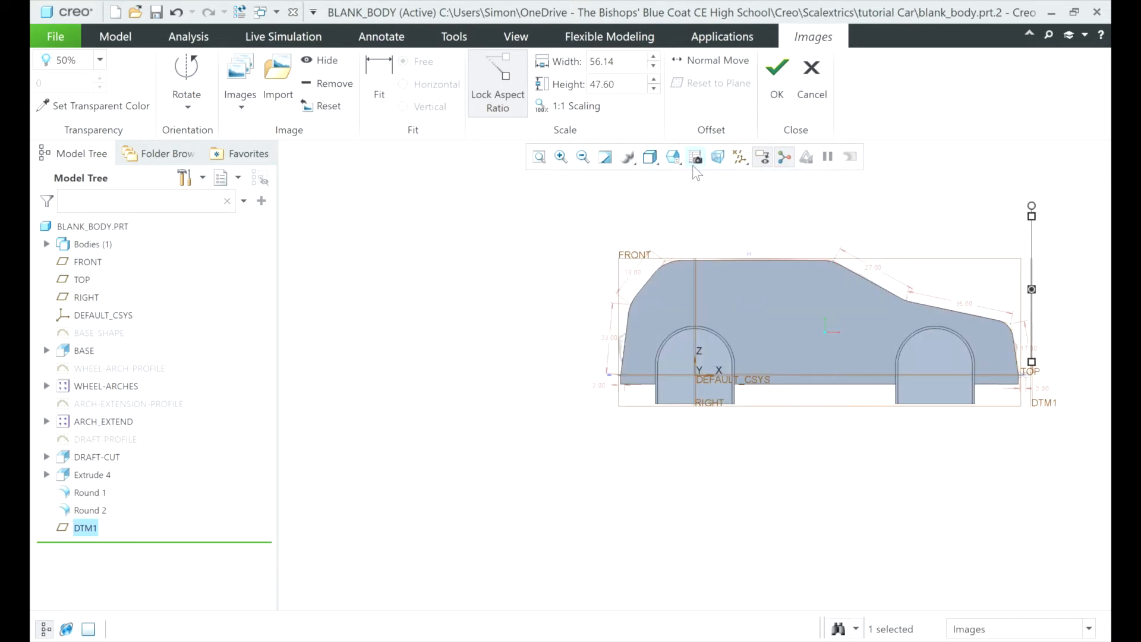
pyautogui.click(674, 157)
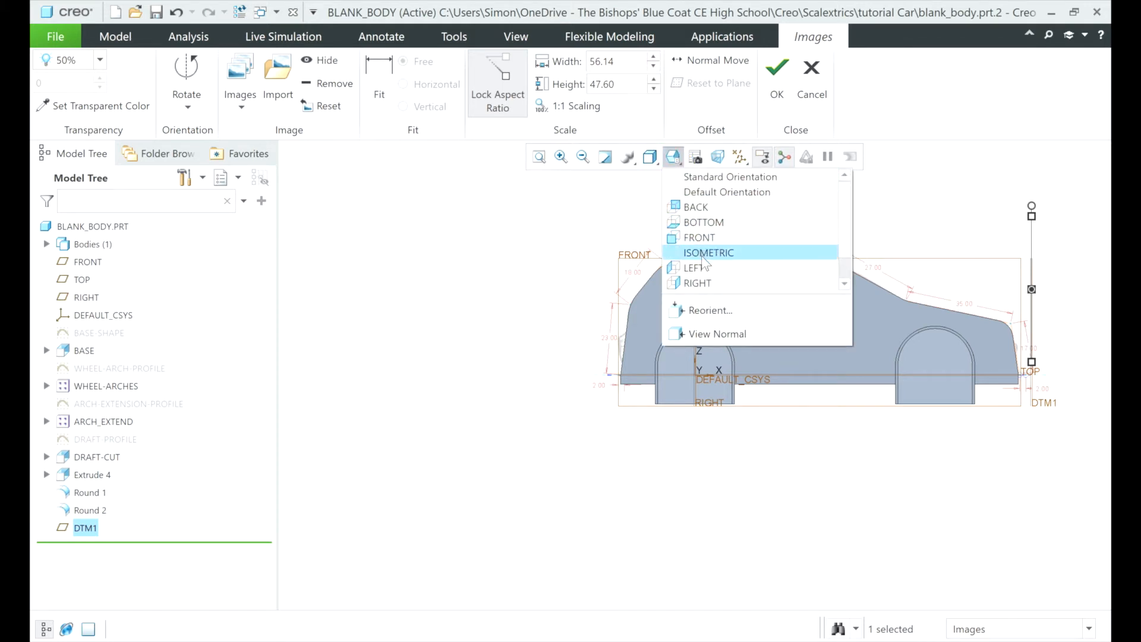
pyautogui.click(693, 283)
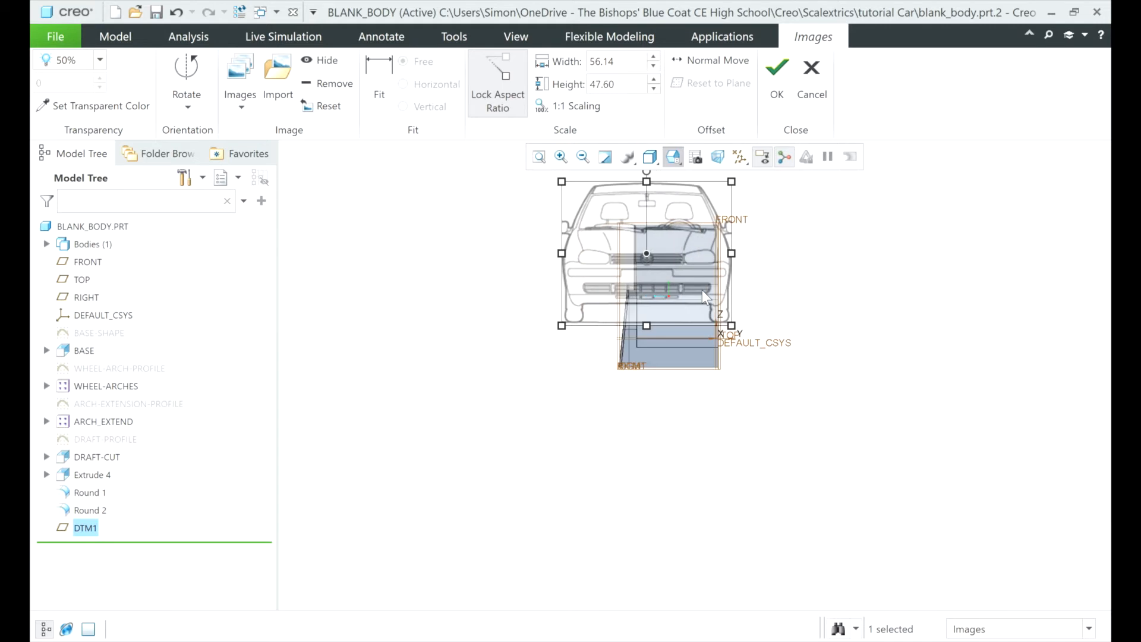
pyautogui.moveTo(672, 251)
pyautogui.mouseDown()
pyautogui.moveTo(736, 284)
pyautogui.moveTo(731, 264)
pyautogui.moveTo(729, 296)
pyautogui.moveTo(746, 293)
pyautogui.mouseUp()
# - Enlarge the front elevation image with its aspect ratio locked, realign it with the body's width and centreline, and accept the placement
pyautogui.scroll(4, 665, 284)
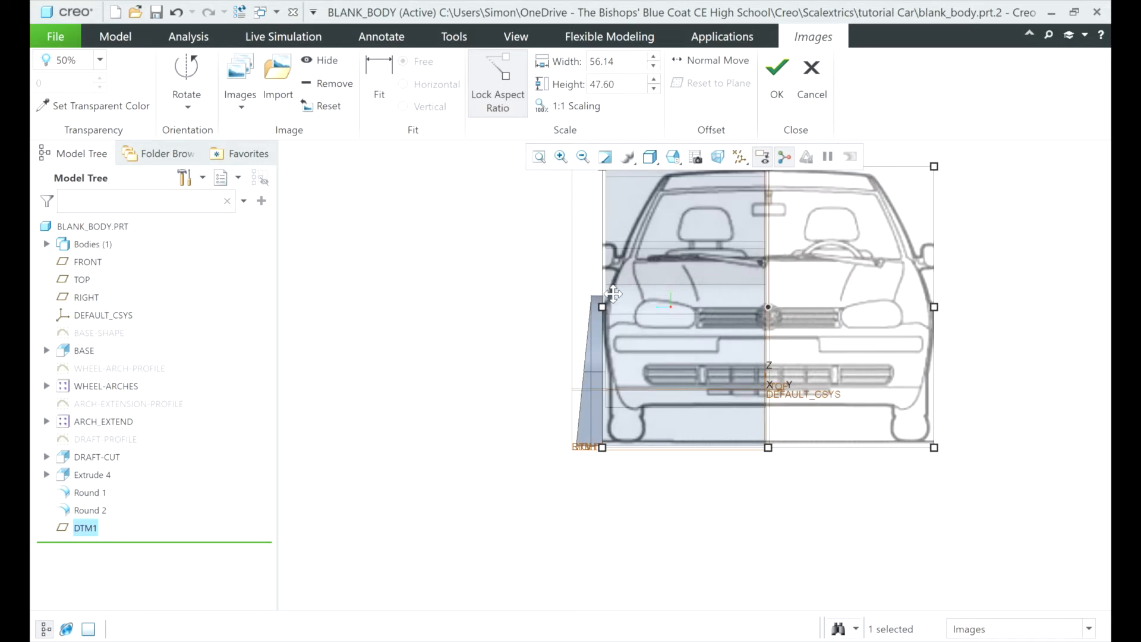
pyautogui.scroll(-1, 629, 312)
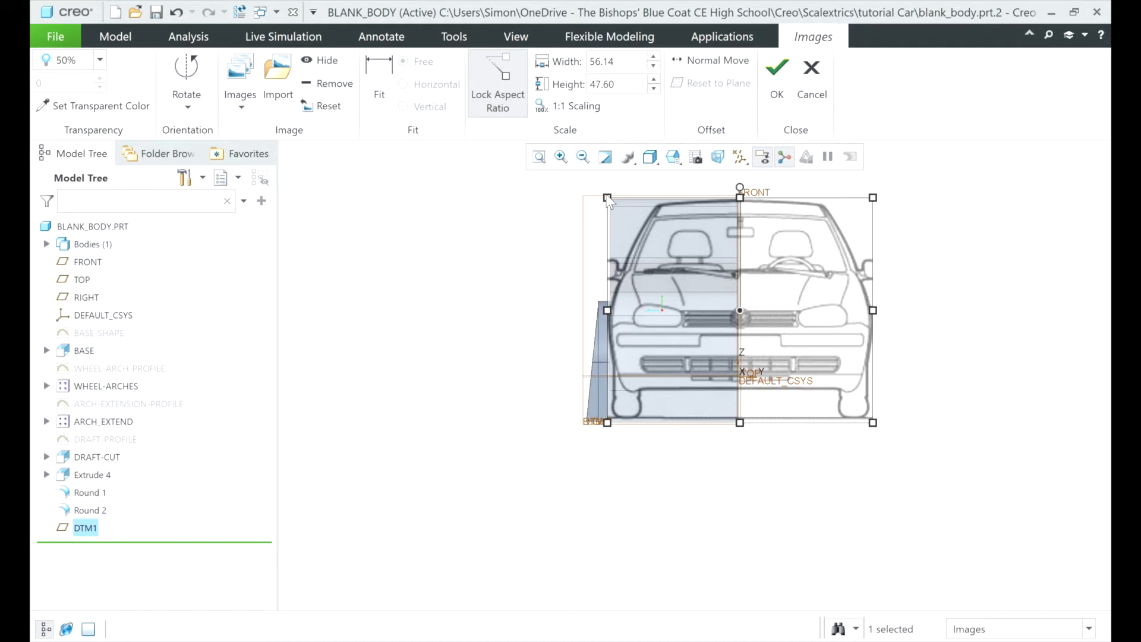
pyautogui.moveTo(607, 196); pyautogui.dragTo(599, 192)
pyautogui.moveTo(693, 267); pyautogui.dragTo(699, 303)
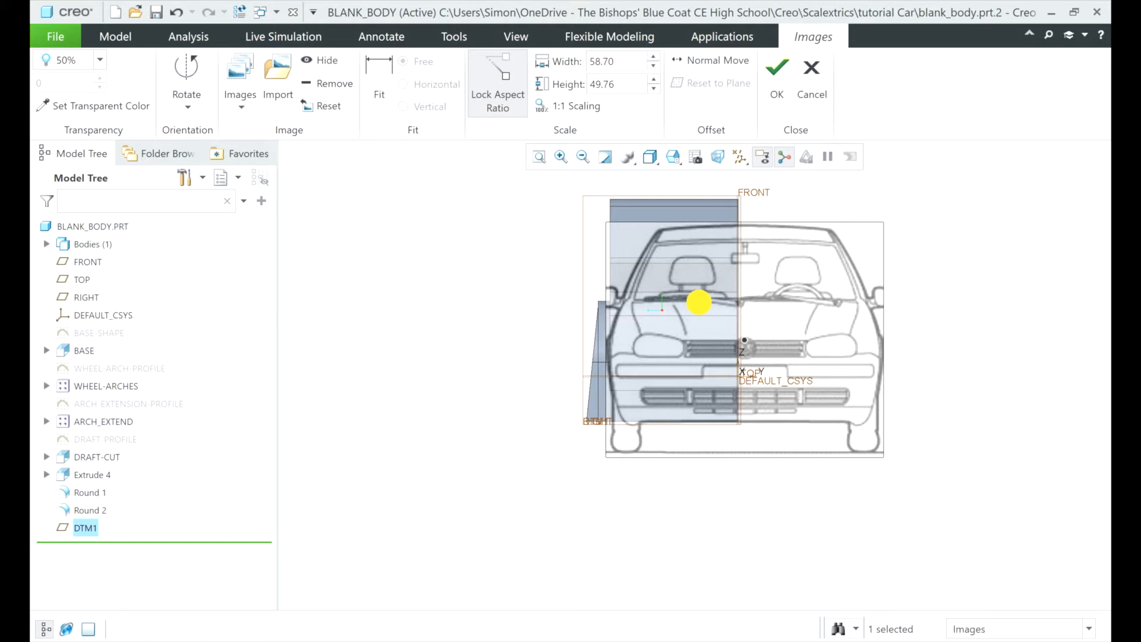
pyautogui.moveTo(699, 303); pyautogui.dragTo(699, 302)
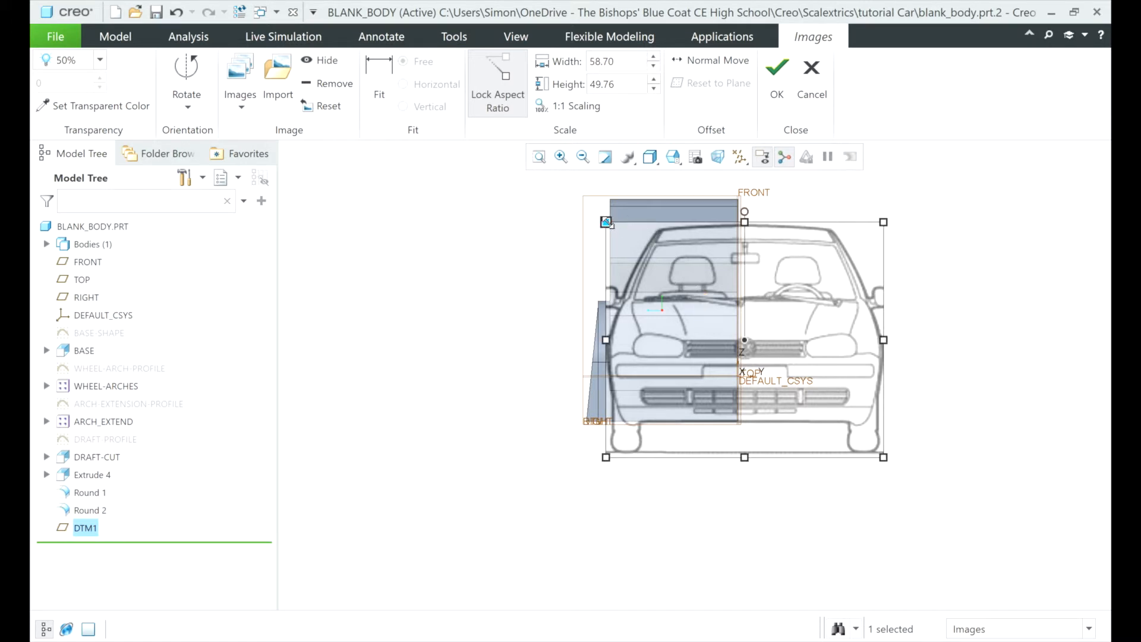
pyautogui.moveTo(607, 222); pyautogui.dragTo(593, 212)
pyautogui.moveTo(705, 335)
pyautogui.mouseDown()
pyautogui.moveTo(699, 316)
pyautogui.moveTo(707, 327)
pyautogui.mouseUp()
pyautogui.click(764, 70)
# - Try a D x D edge chamfer of 9.00 along the body's upper side edge, and cancel the feature
pyautogui.moveTo(537, 331); pyautogui.dragTo(583, 339, button='middle')
pyautogui.click(565, 188)
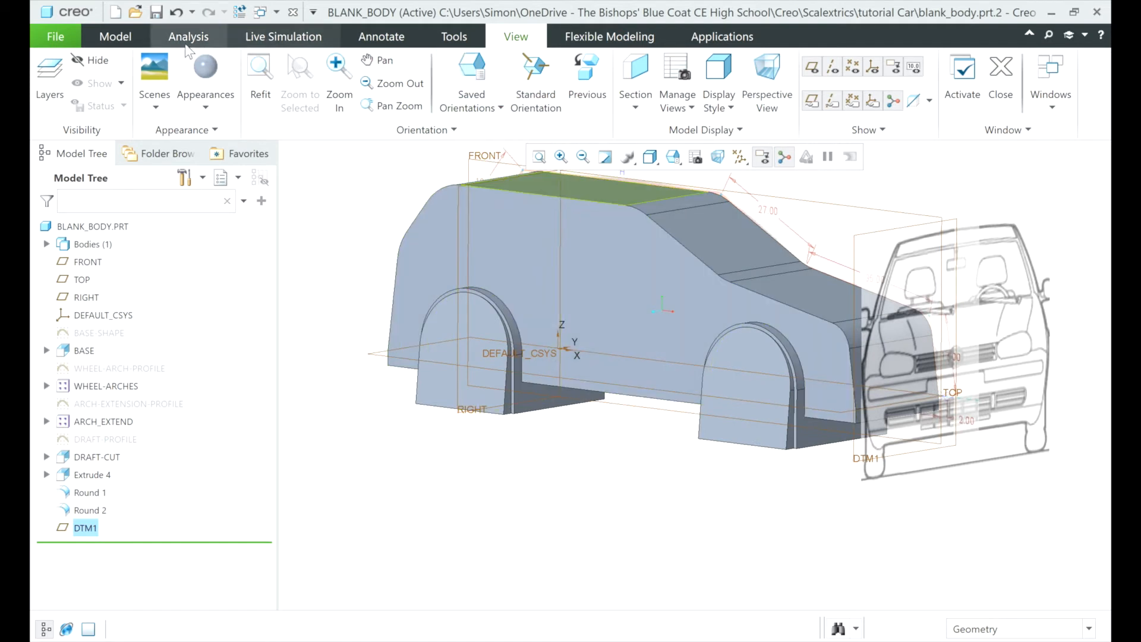
pyautogui.click(136, 37)
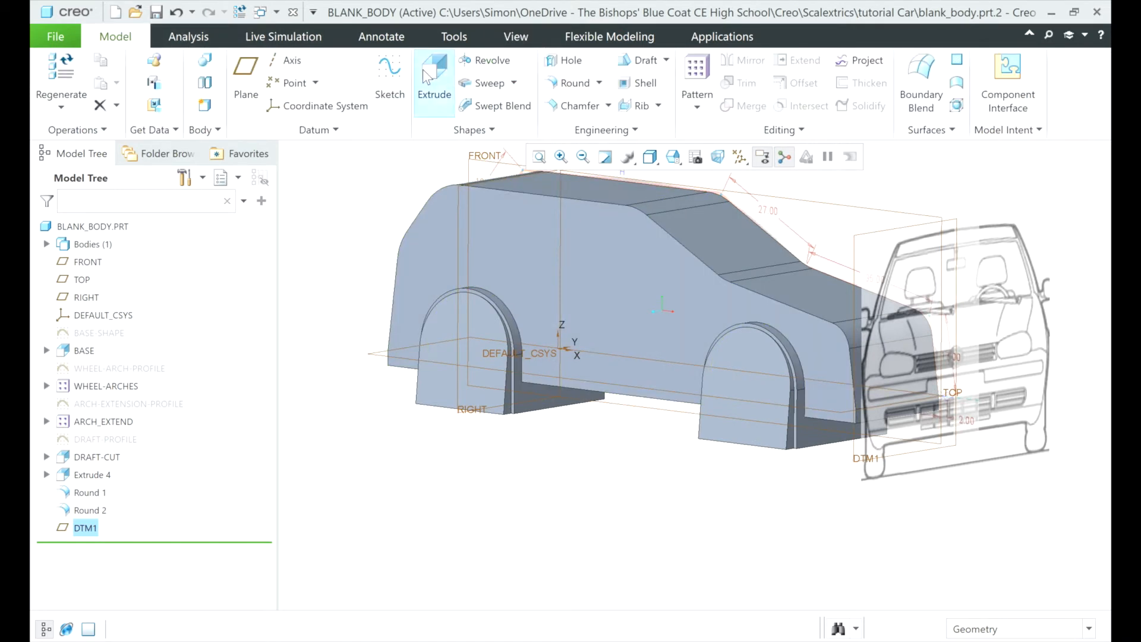
pyautogui.click(554, 222)
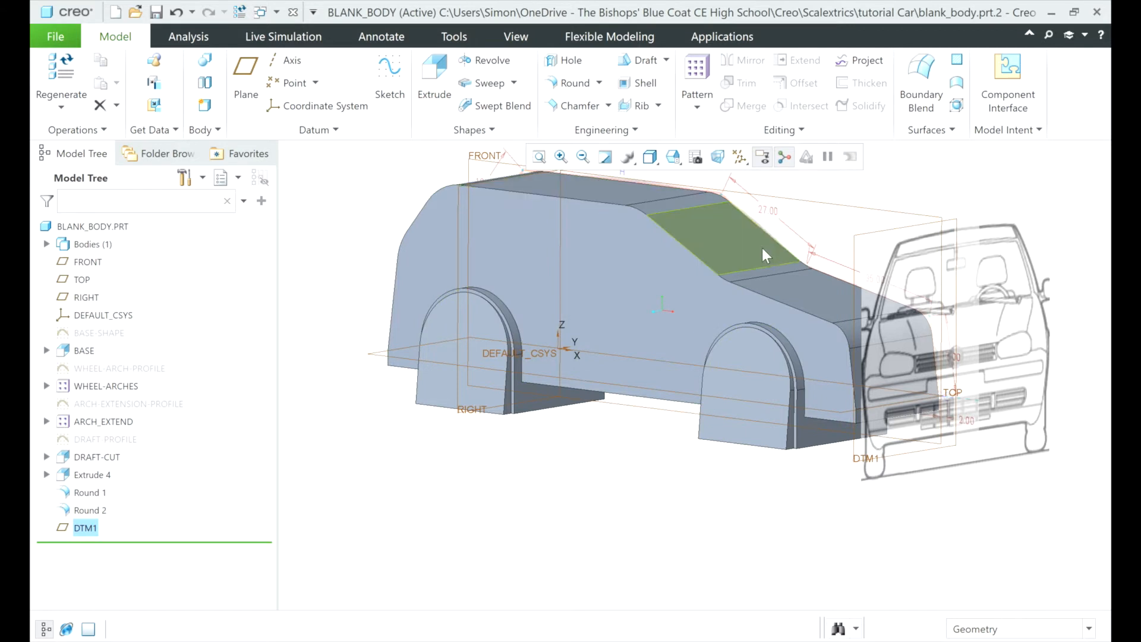
pyautogui.click(577, 106)
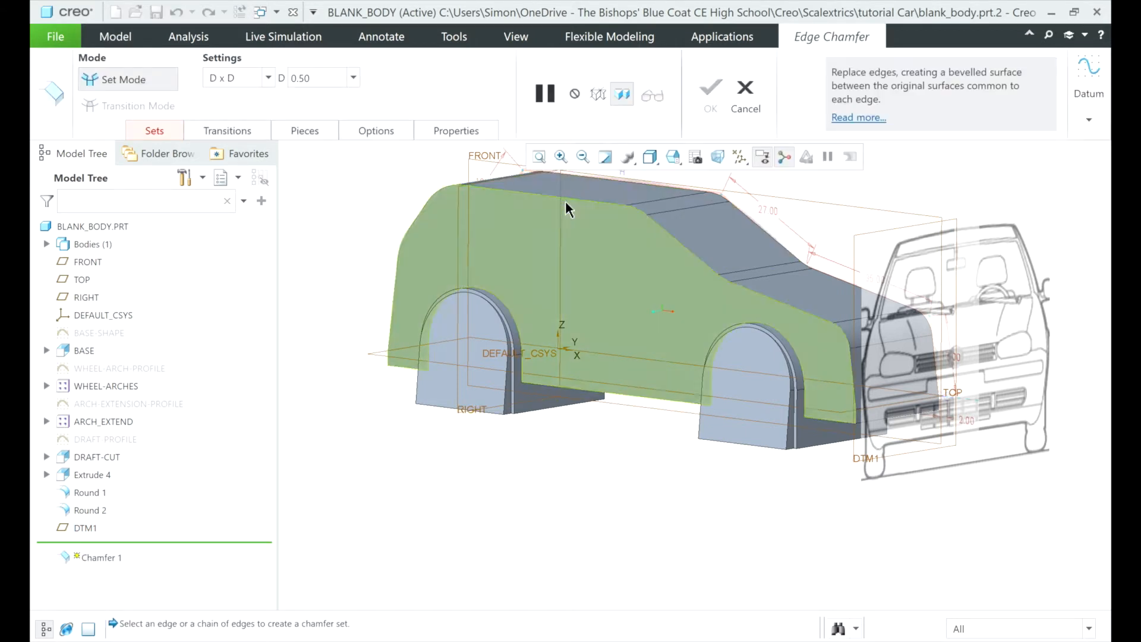
pyautogui.click(568, 198)
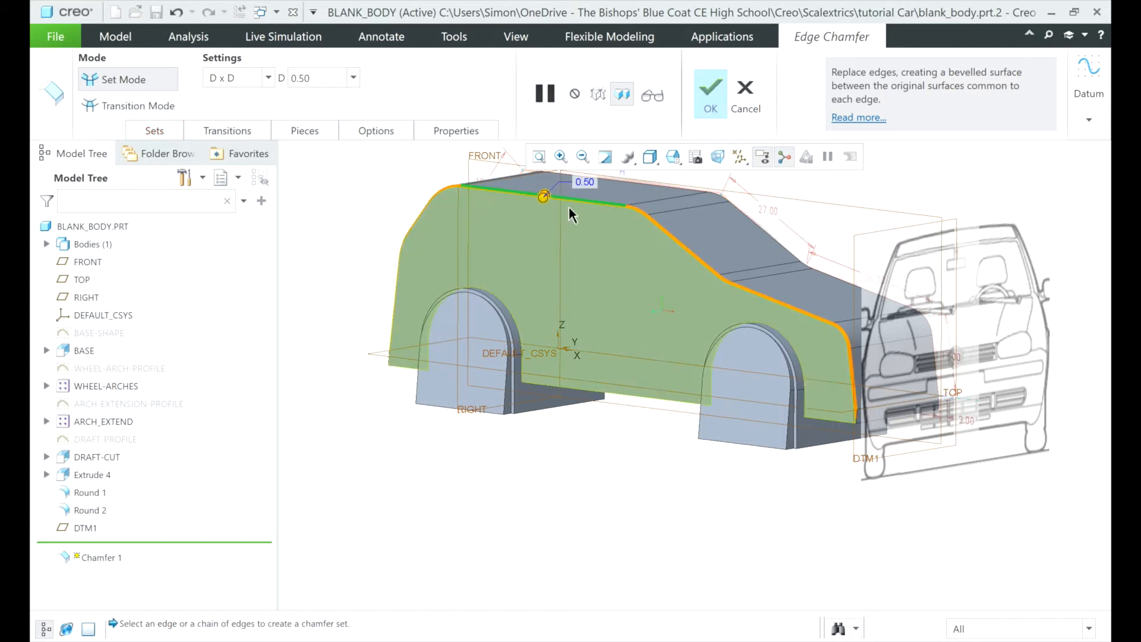
pyautogui.moveTo(541, 196); pyautogui.dragTo(544, 237)
pyautogui.moveTo(675, 331)
pyautogui.mouseDown(button='middle')
pyautogui.moveTo(627, 322)
pyautogui.moveTo(769, 338)
pyautogui.moveTo(797, 357)
pyautogui.moveTo(667, 345)
pyautogui.moveTo(678, 349)
pyautogui.moveTo(688, 262)
pyautogui.mouseUp(button='middle')
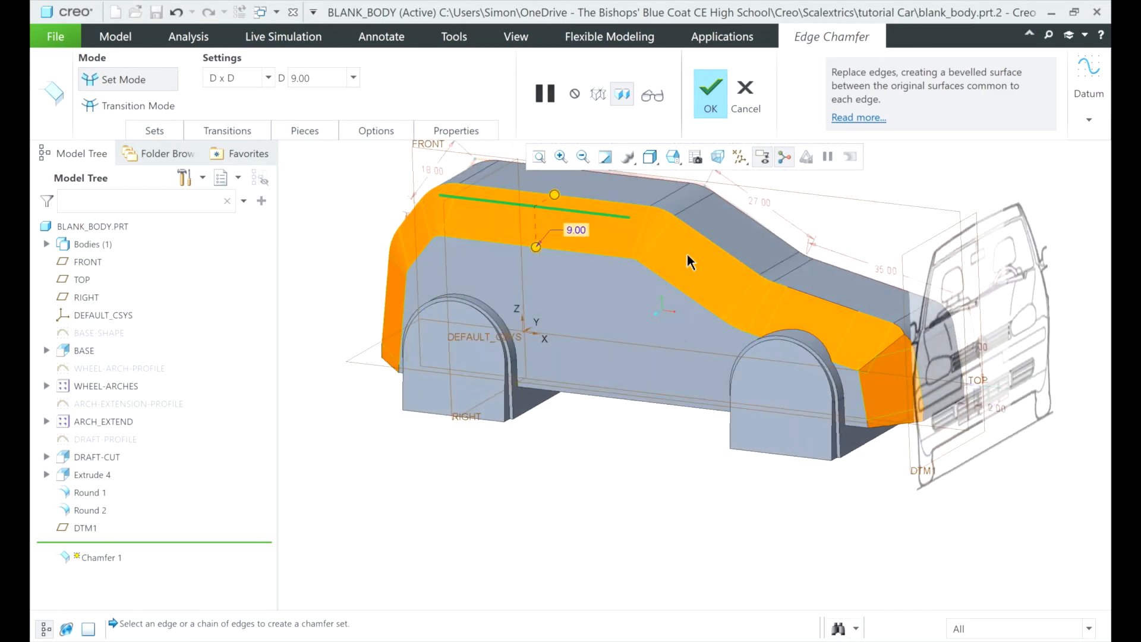
pyautogui.click(746, 99)
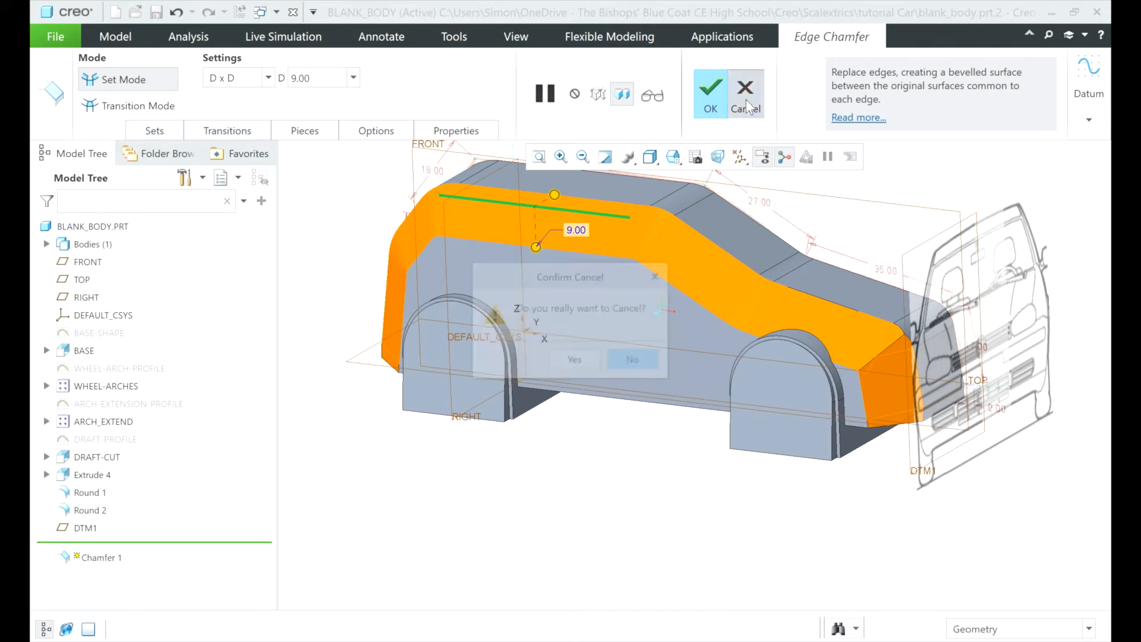
pyautogui.click(581, 360)
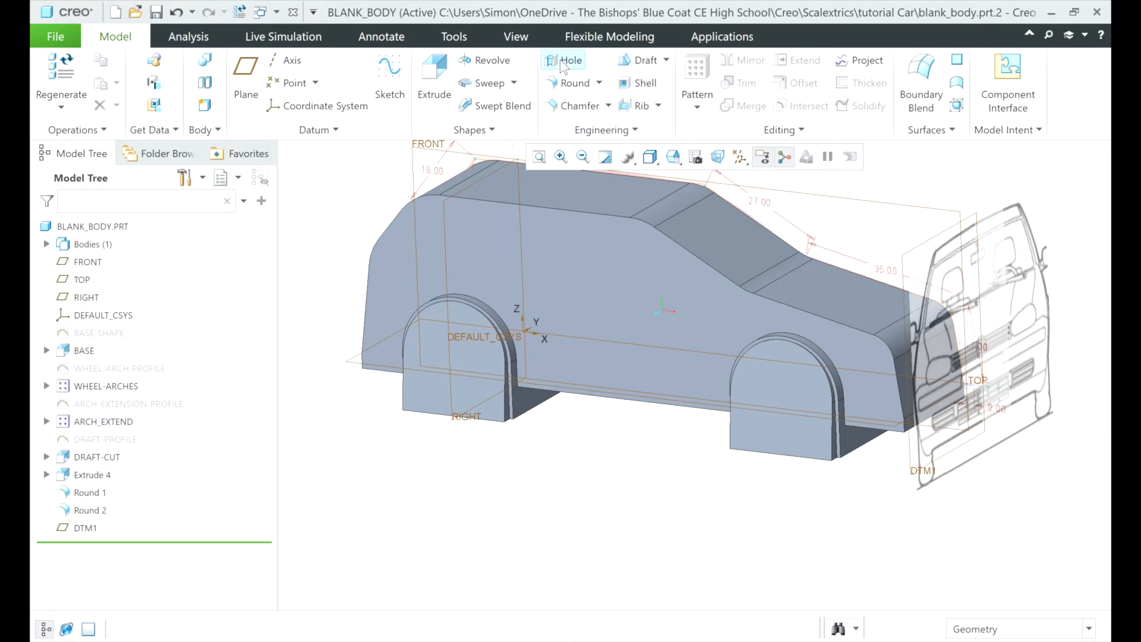
# - Start an extrude on DTM1 and sketch a closed four-line profile outside the body, its sloping side following the front elevation's window line up to the roof
pyautogui.click(434, 81)
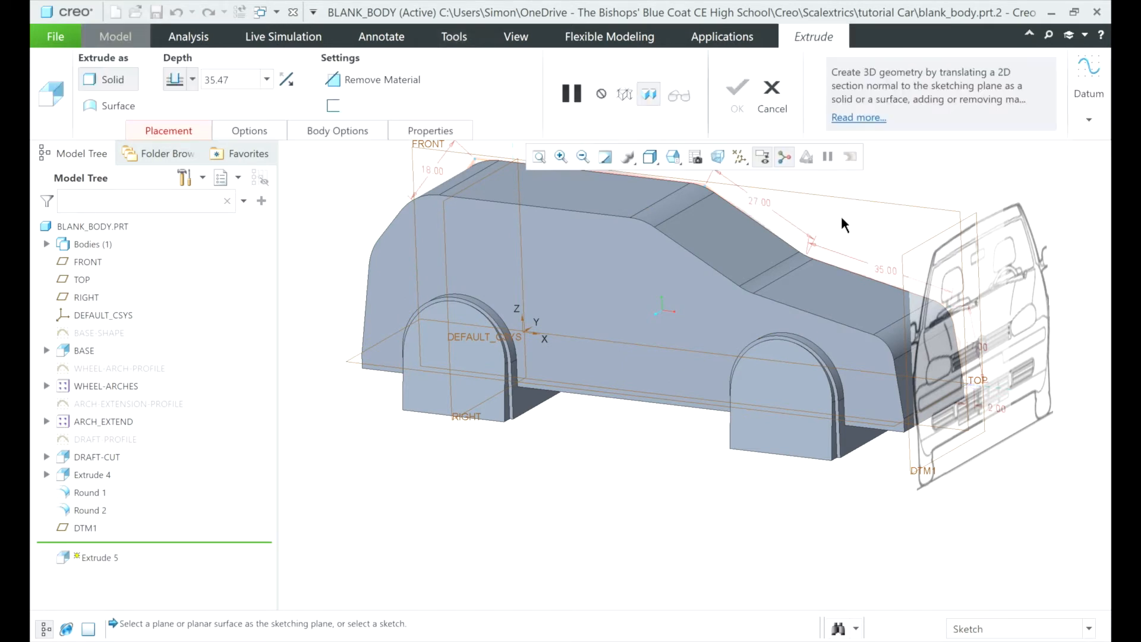
pyautogui.click(916, 249)
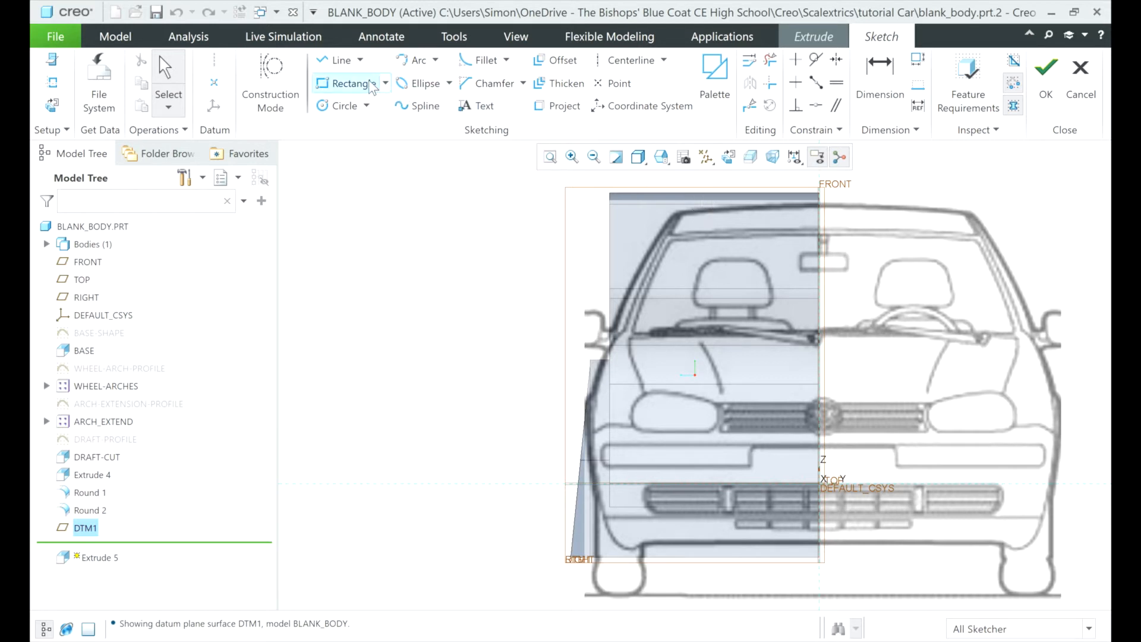
pyautogui.click(359, 61)
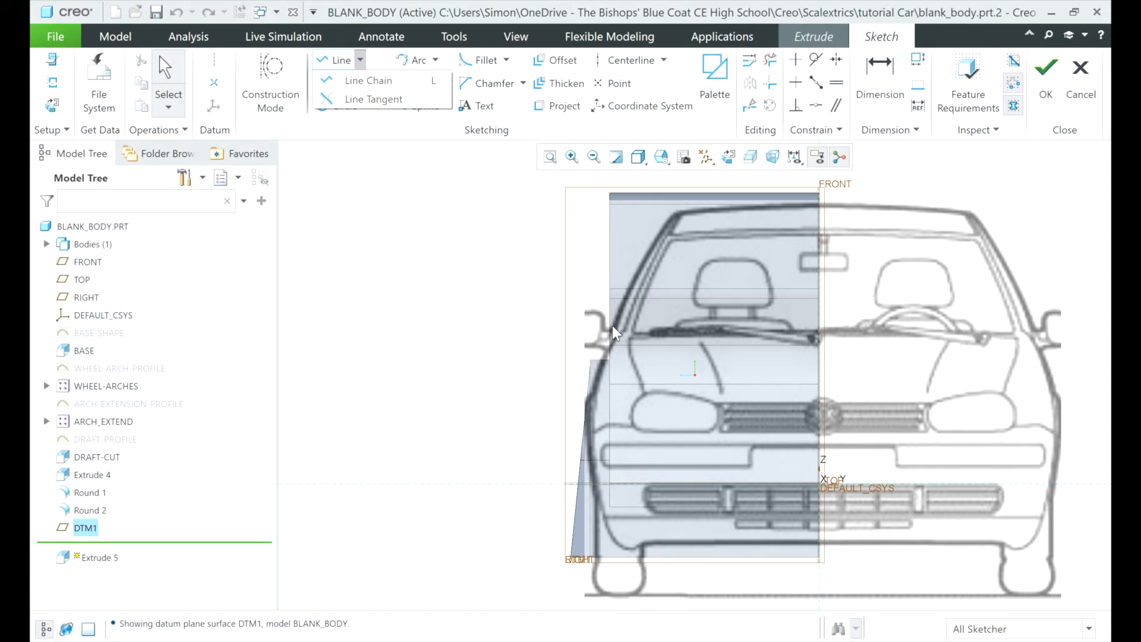
pyautogui.click(325, 60)
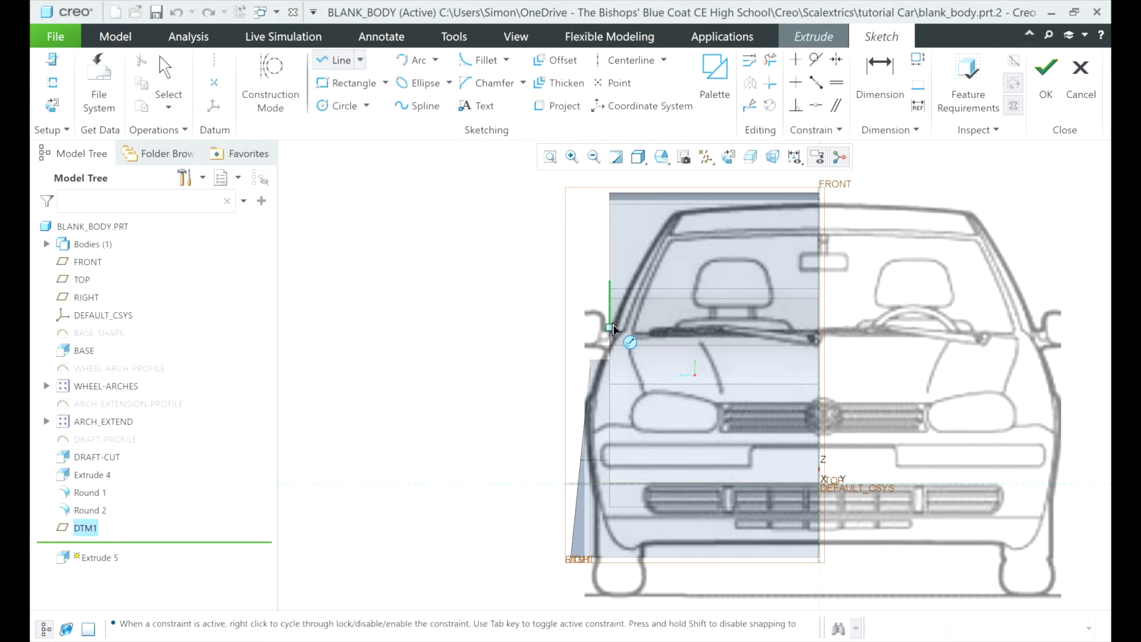
pyautogui.click(610, 328)
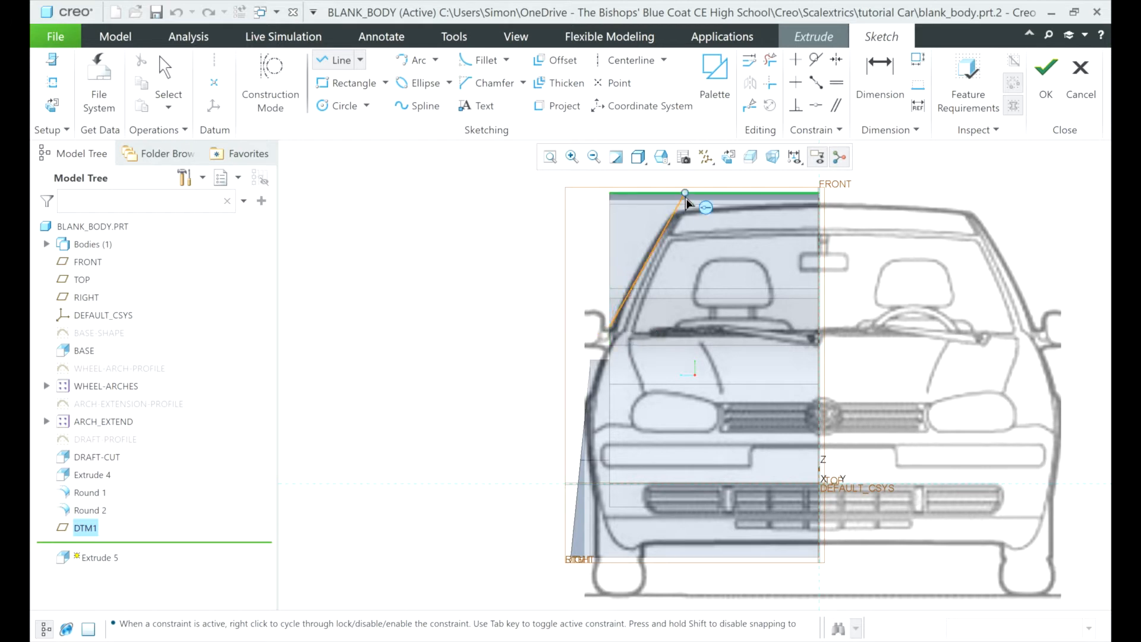
pyautogui.click(685, 194)
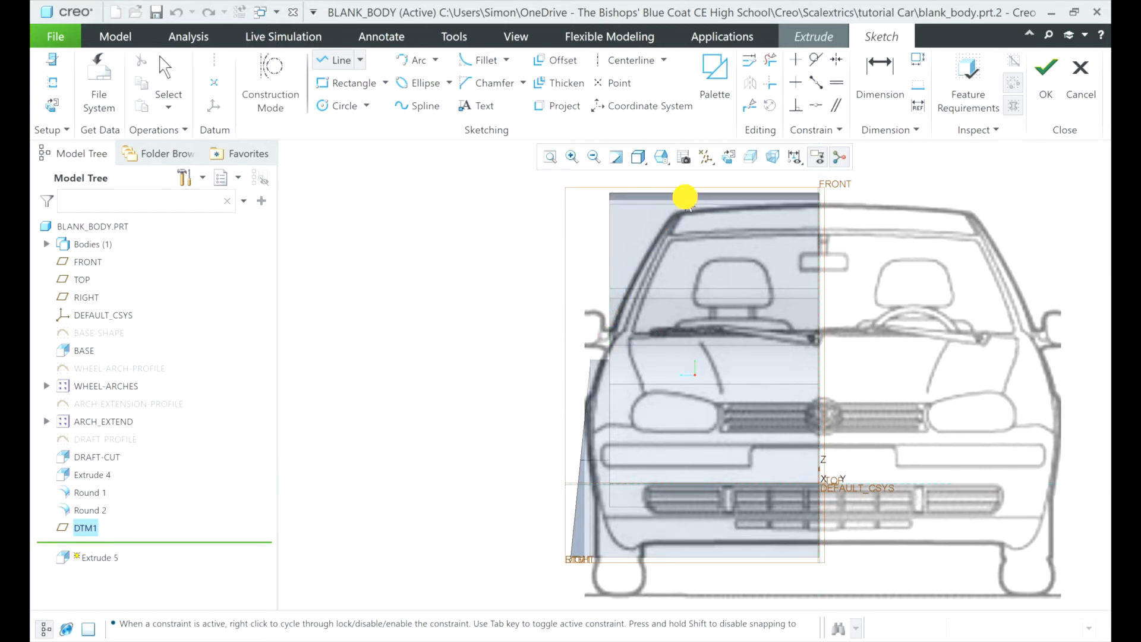
pyautogui.click(551, 193)
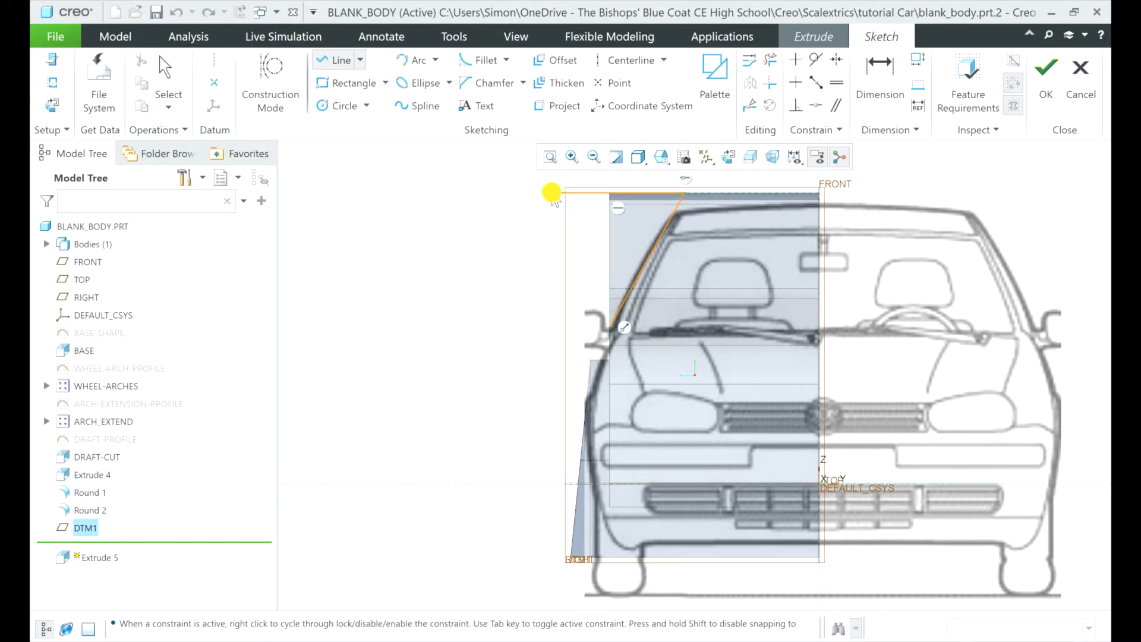
pyautogui.click(551, 327)
pyautogui.click(609, 327)
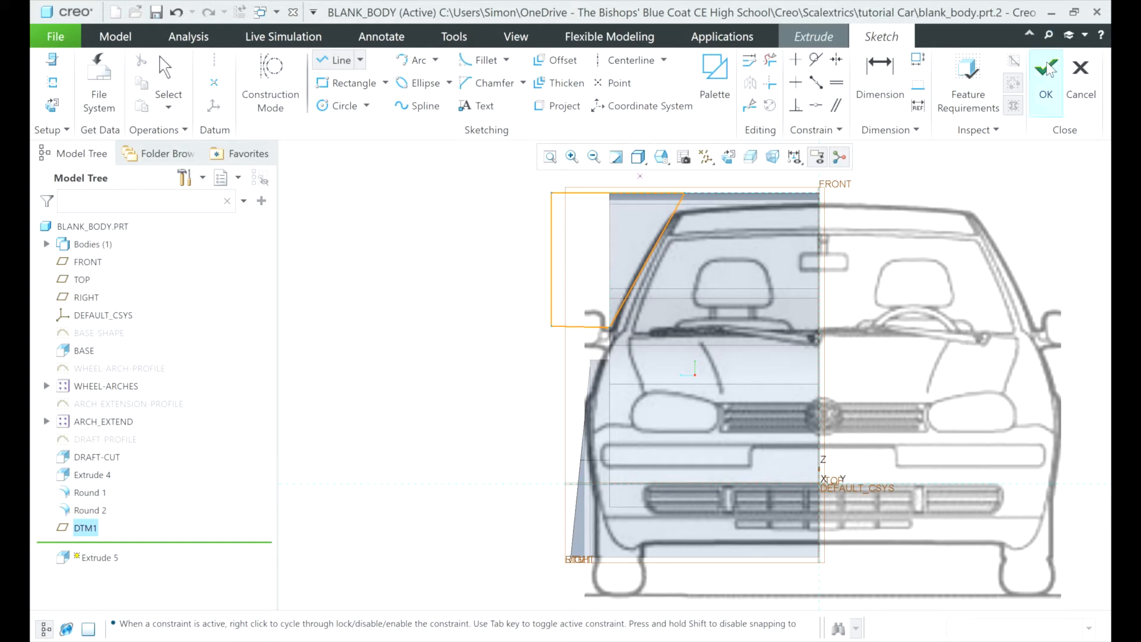
pyautogui.click(1046, 77)
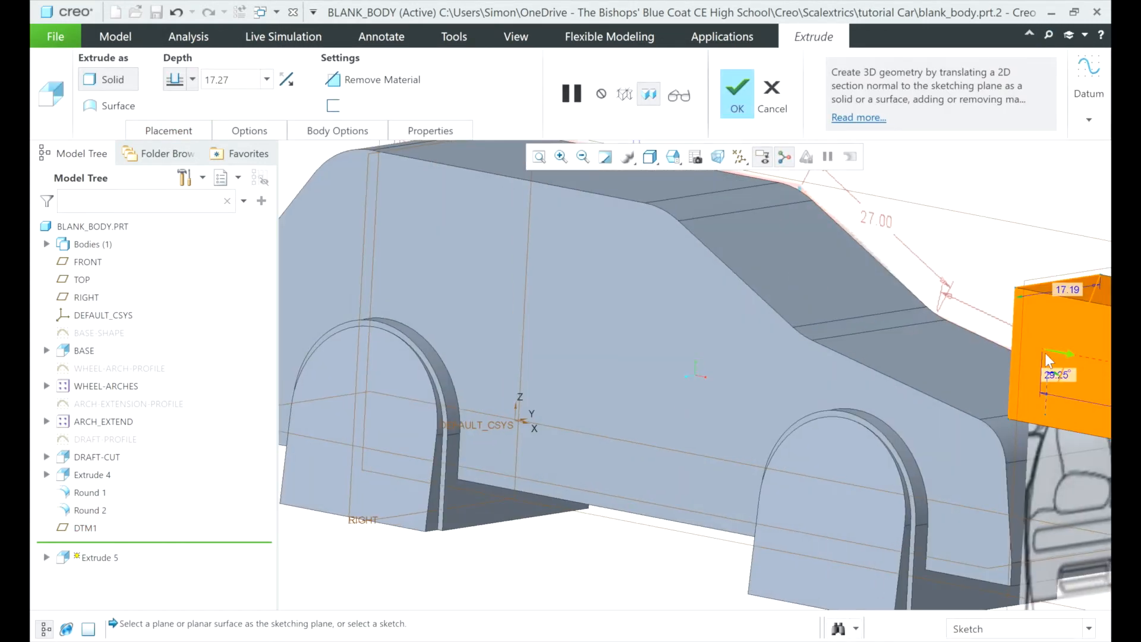
# - Extrude the profile back through the body as a material-removing cut with a depth of 140.00
pyautogui.click(1064, 354)
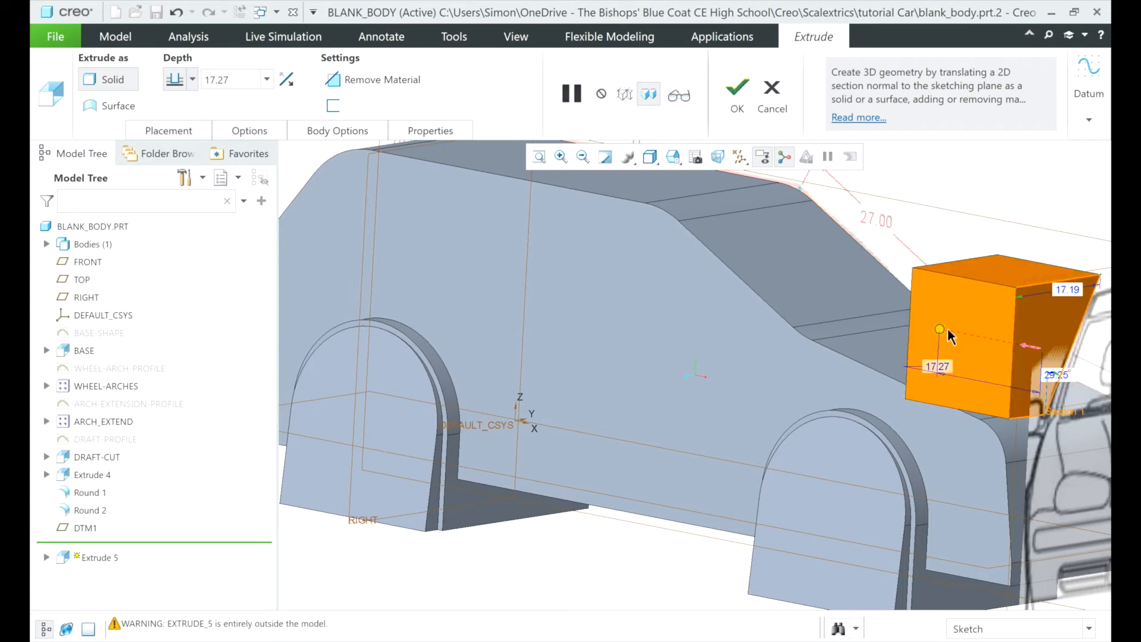
pyautogui.moveTo(940, 327); pyautogui.dragTo(281, 152)
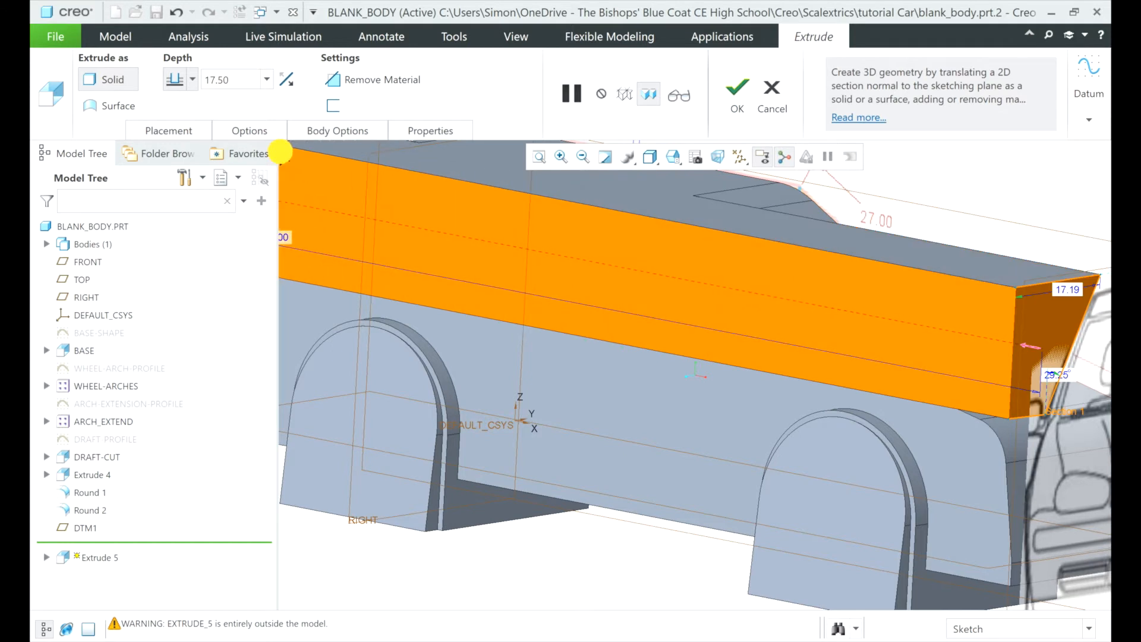
pyautogui.click(367, 83)
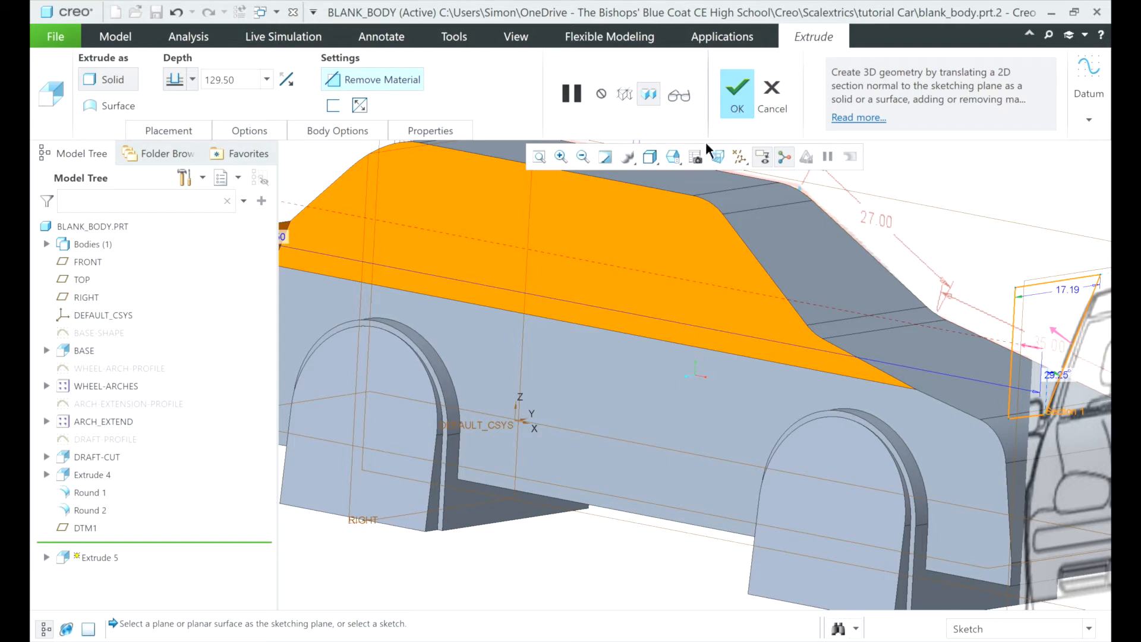
pyautogui.scroll(-3, 682, 247)
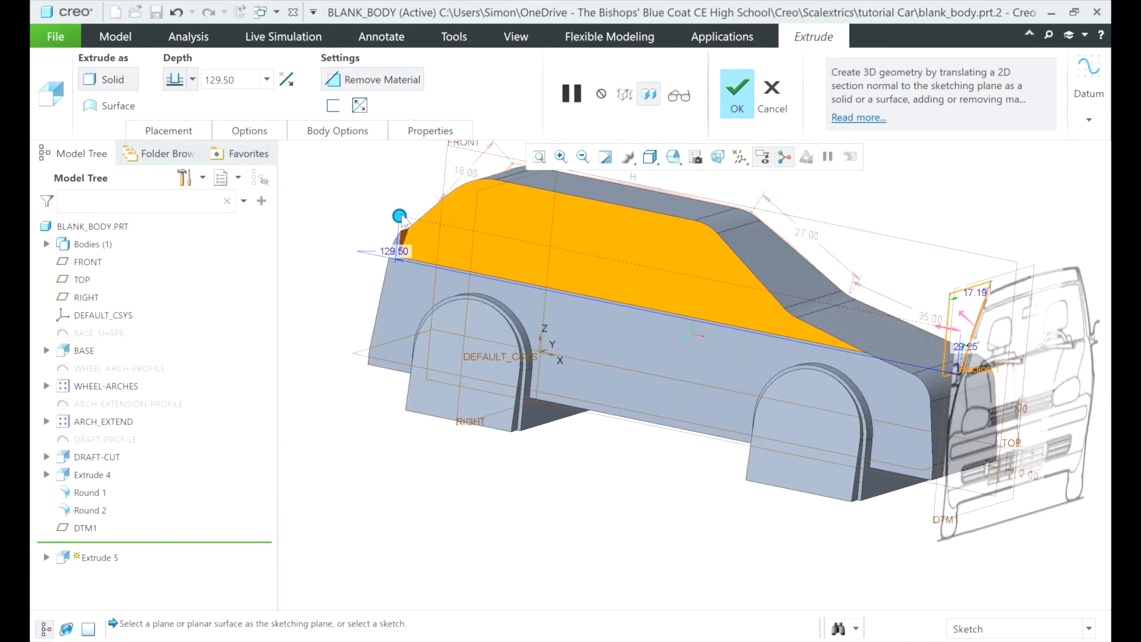
pyautogui.moveTo(400, 216); pyautogui.dragTo(354, 207)
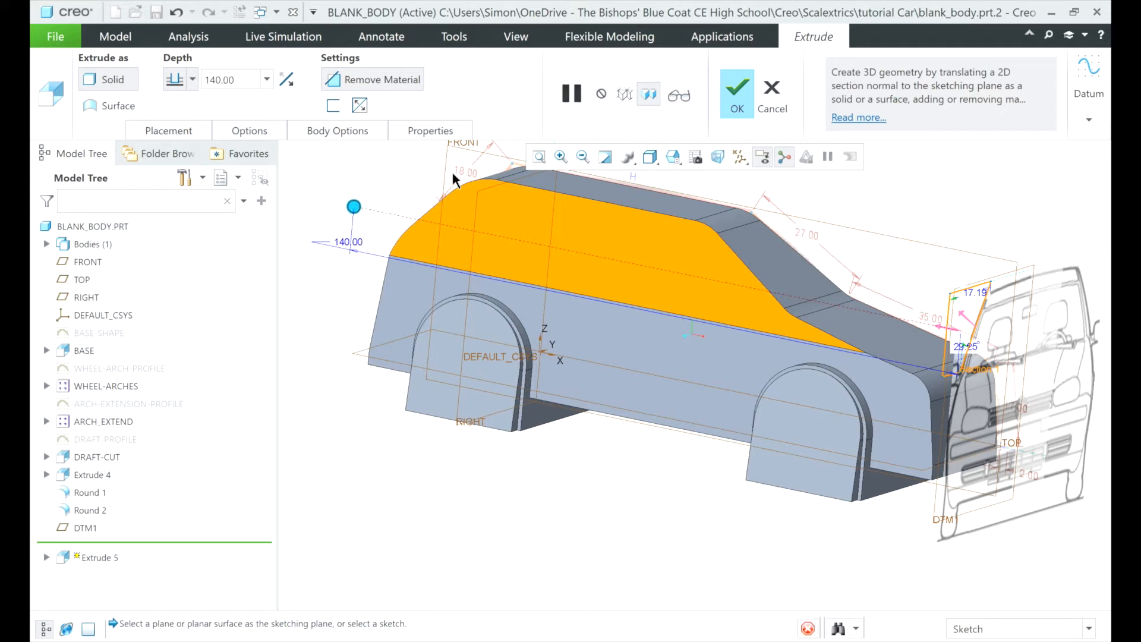
pyautogui.click(729, 91)
# - Round the upper edge chain of the sloped side cut and the rear vertical corner edge with a radius of 8.00
pyautogui.moveTo(639, 251); pyautogui.dragTo(705, 274, button='middle')
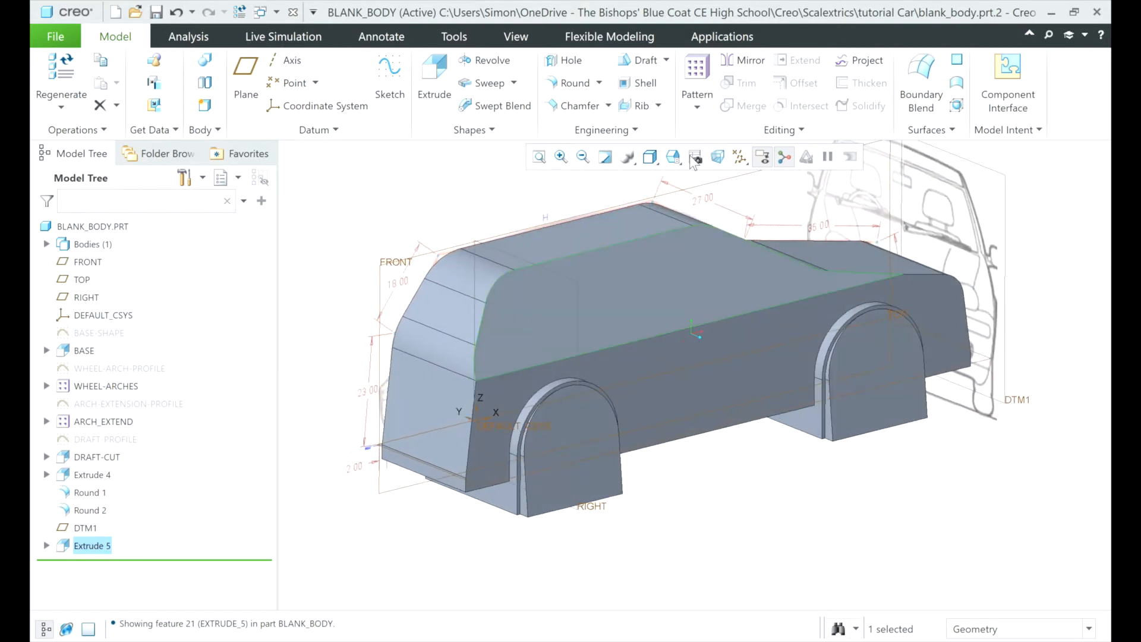
pyautogui.click(568, 89)
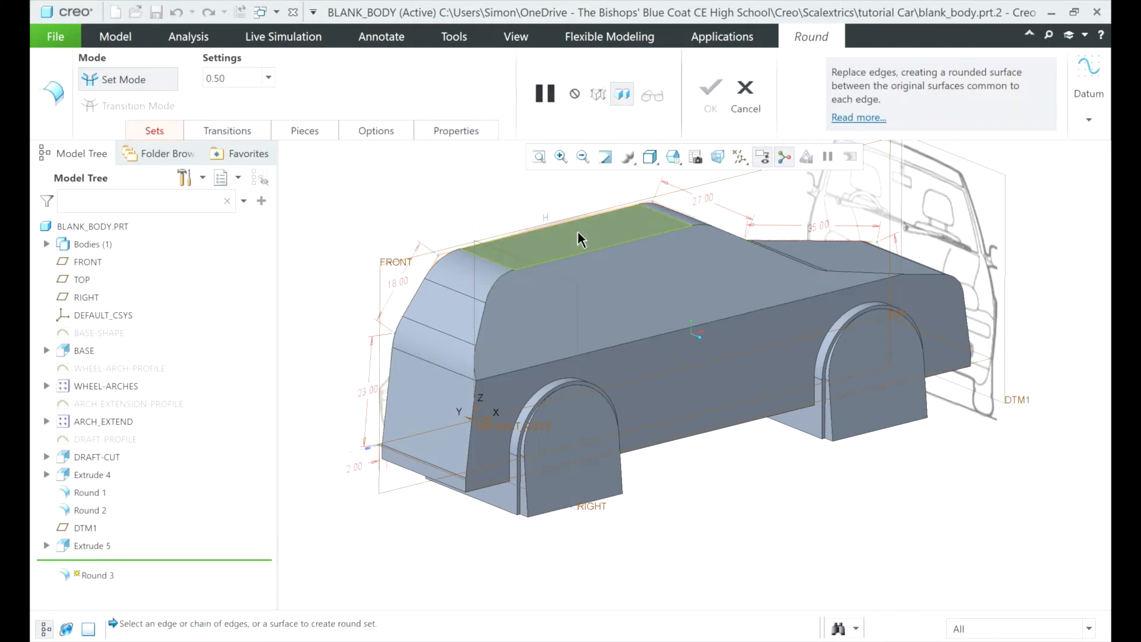
pyautogui.click(582, 254)
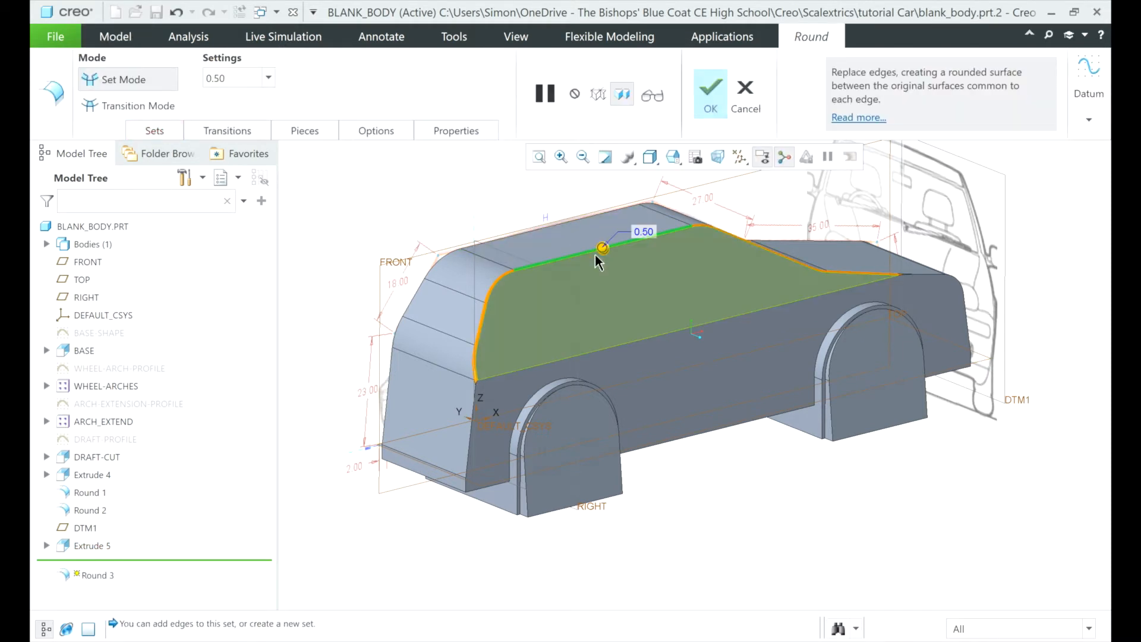
pyautogui.moveTo(602, 247); pyautogui.dragTo(594, 233)
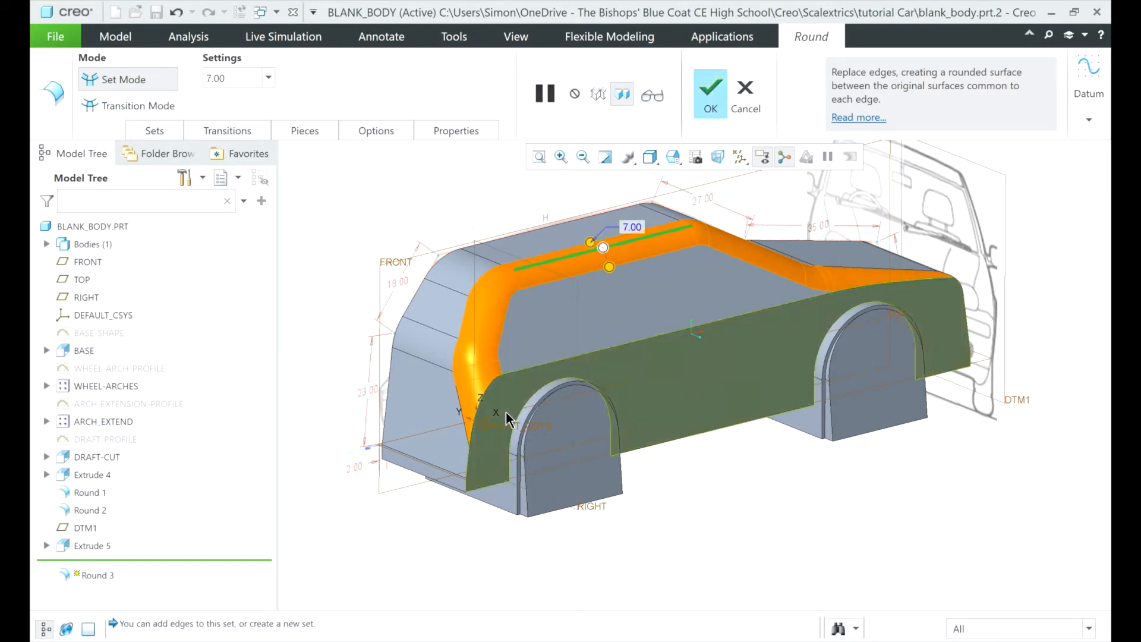
pyautogui.keyDown('ctrl'); pyautogui.click(467, 462); pyautogui.keyUp('ctrl')
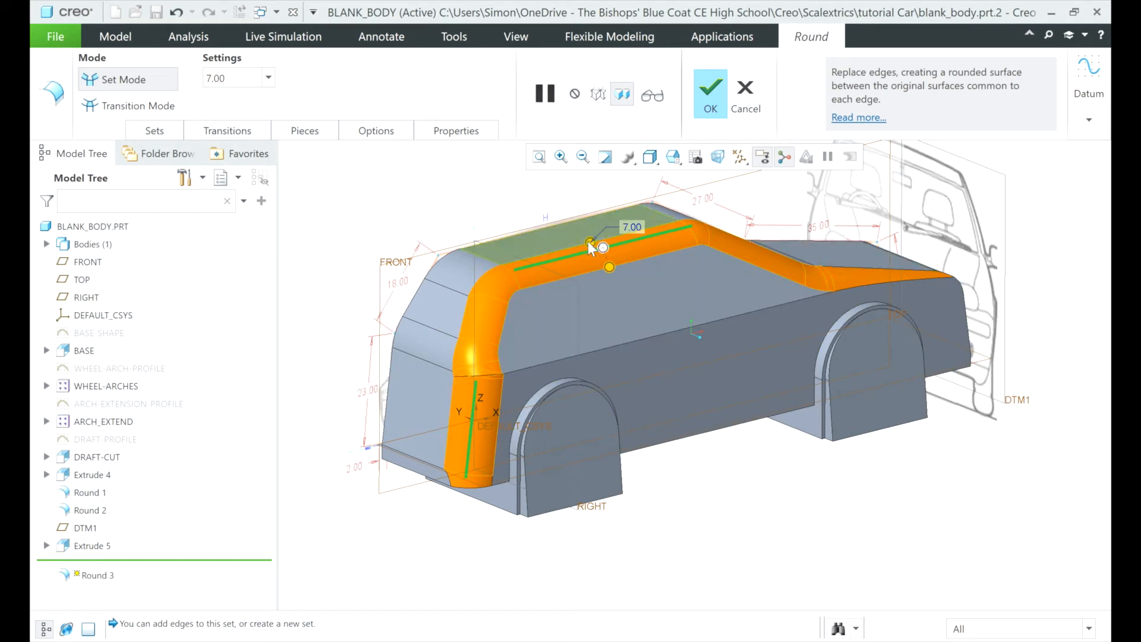
pyautogui.moveTo(585, 238); pyautogui.dragTo(587, 240)
pyautogui.click(700, 91)
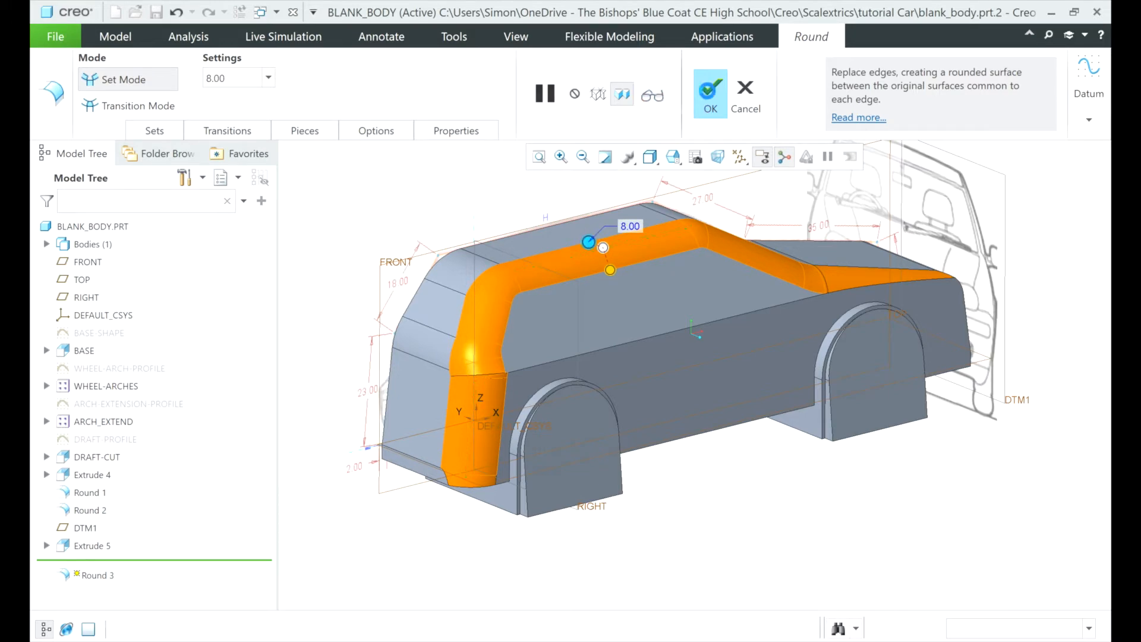
# - Try a round of 3.00 on the front vertical corner edge of the body, and cancel the feature
pyautogui.moveTo(727, 246); pyautogui.dragTo(800, 452, button='middle')
pyautogui.scroll(2, 886, 475)
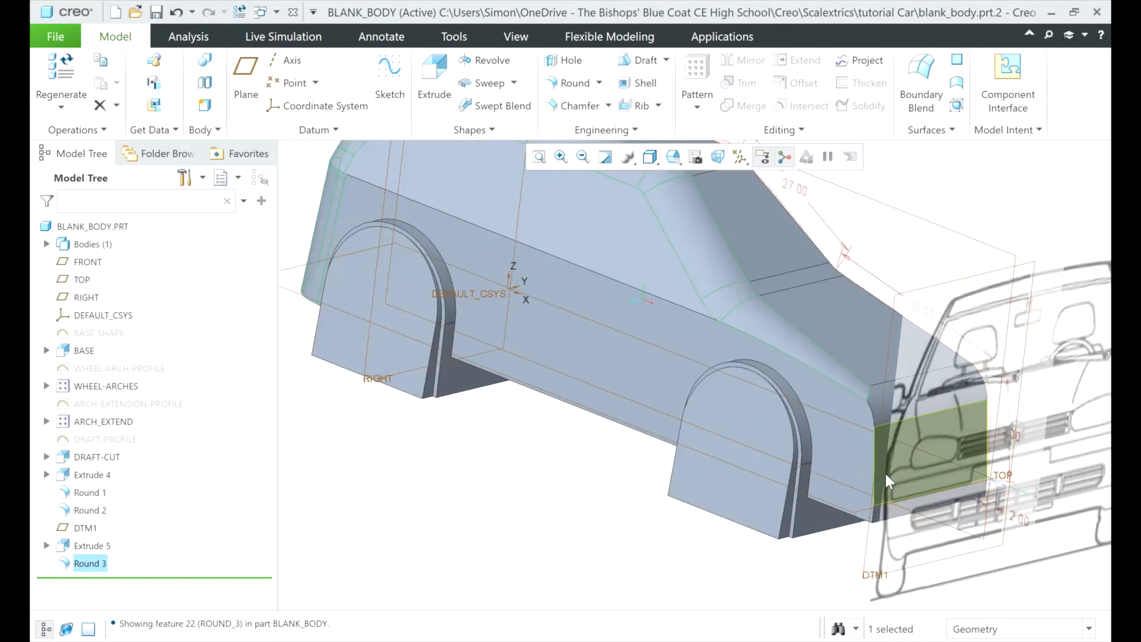
pyautogui.click(572, 82)
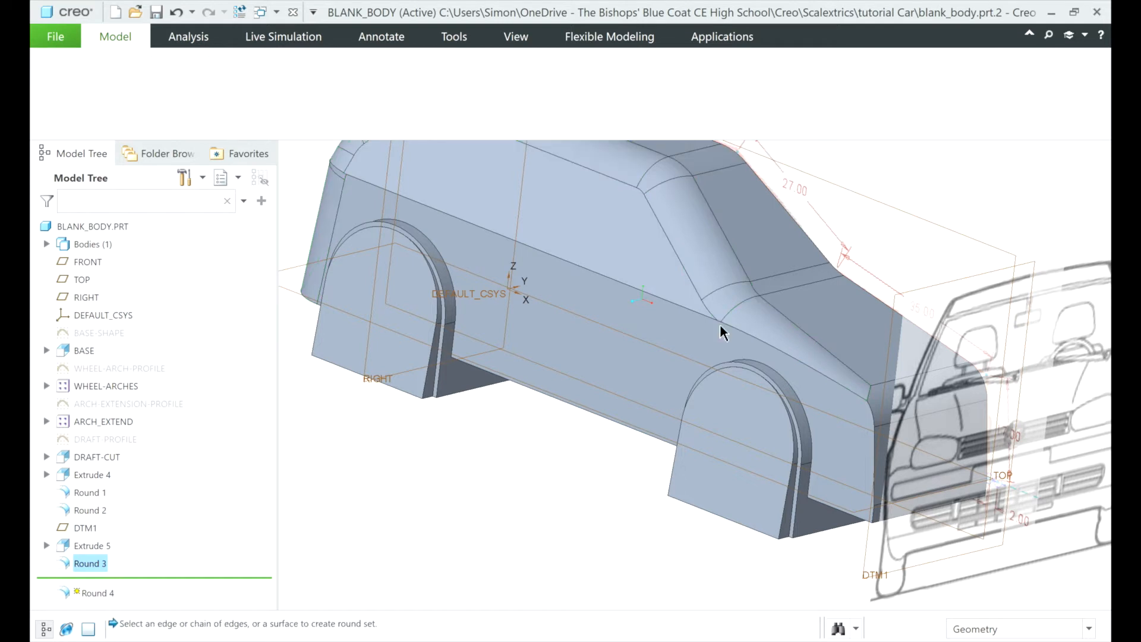
pyautogui.click(875, 460)
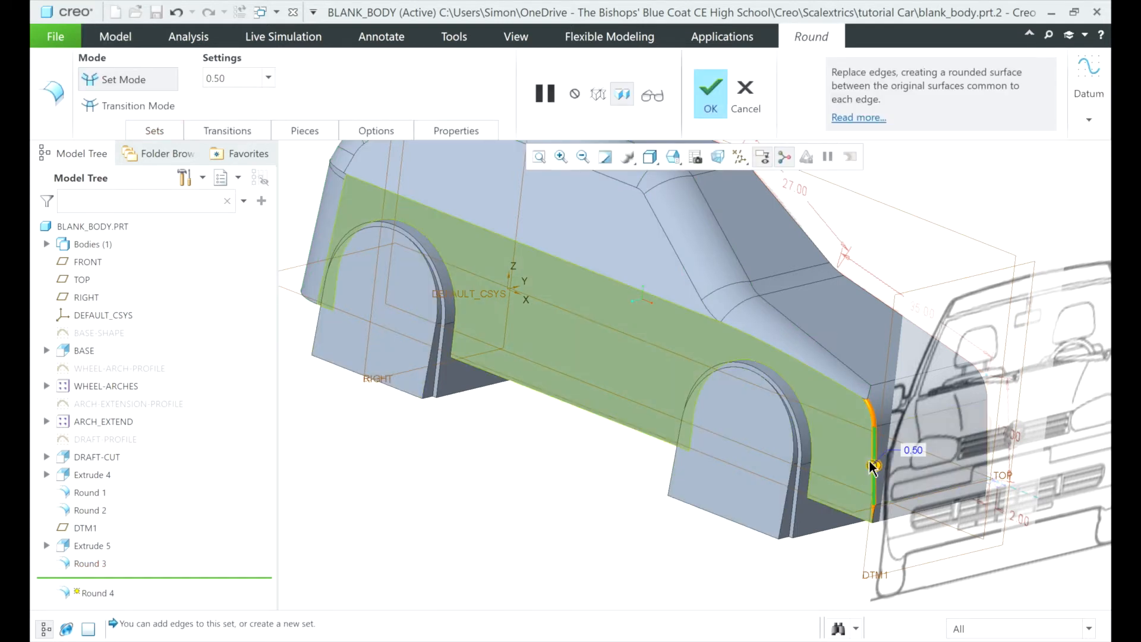
pyautogui.moveTo(870, 462)
pyautogui.mouseDown()
pyautogui.moveTo(857, 465)
pyautogui.moveTo(879, 462)
pyautogui.mouseUp()
pyautogui.scroll(-3, 876, 477)
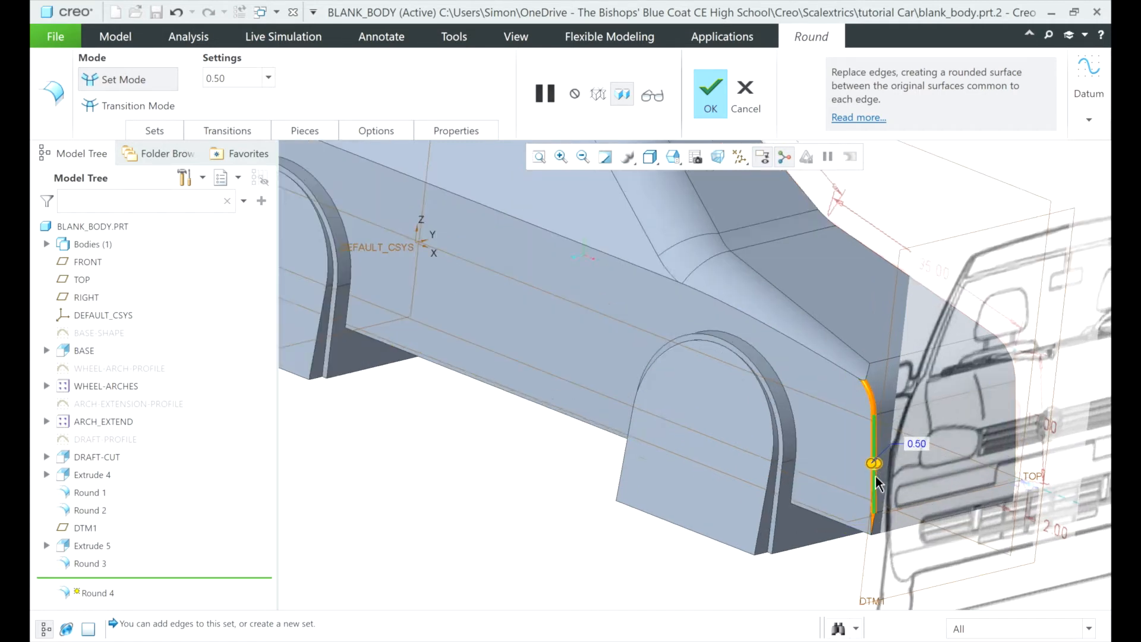
pyautogui.scroll(-2, 875, 478)
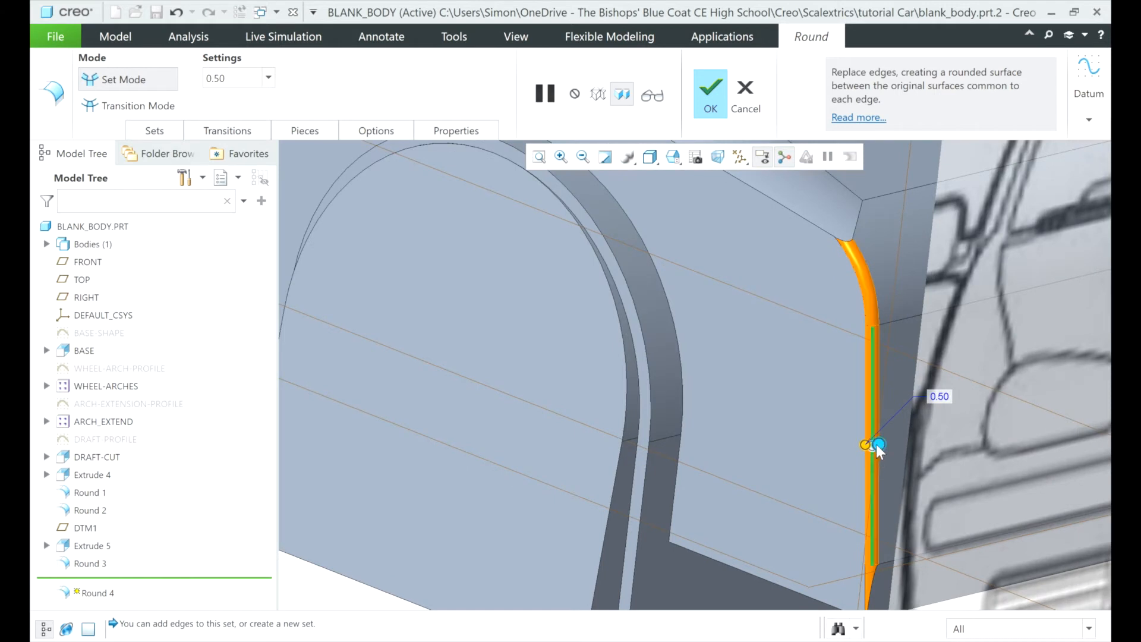
pyautogui.moveTo(876, 444); pyautogui.dragTo(904, 441)
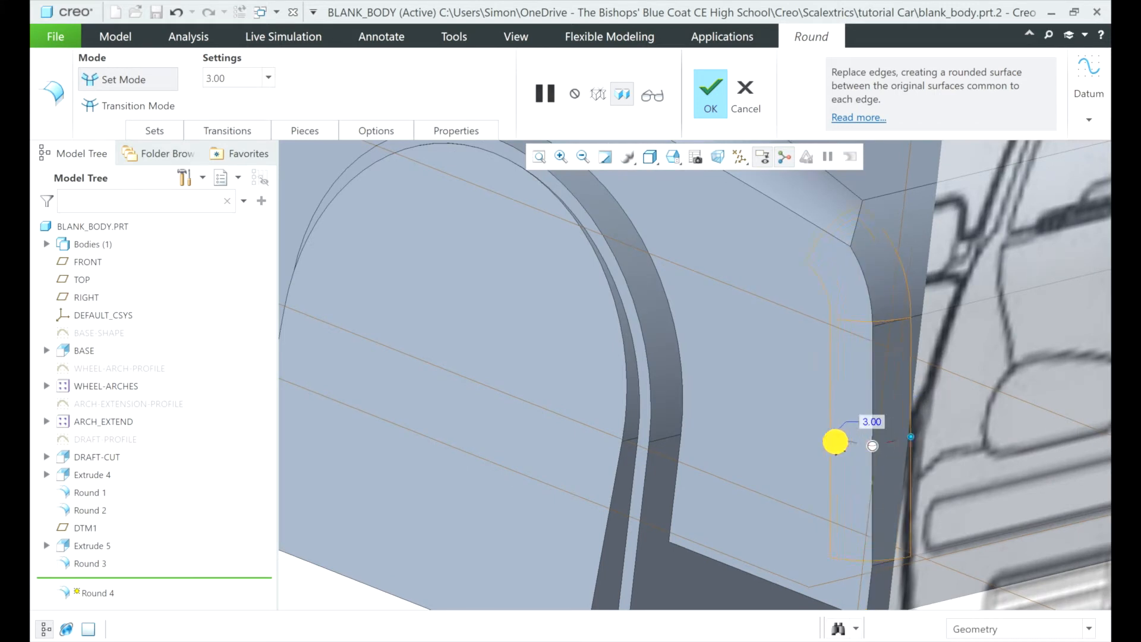
pyautogui.scroll(3, 823, 455)
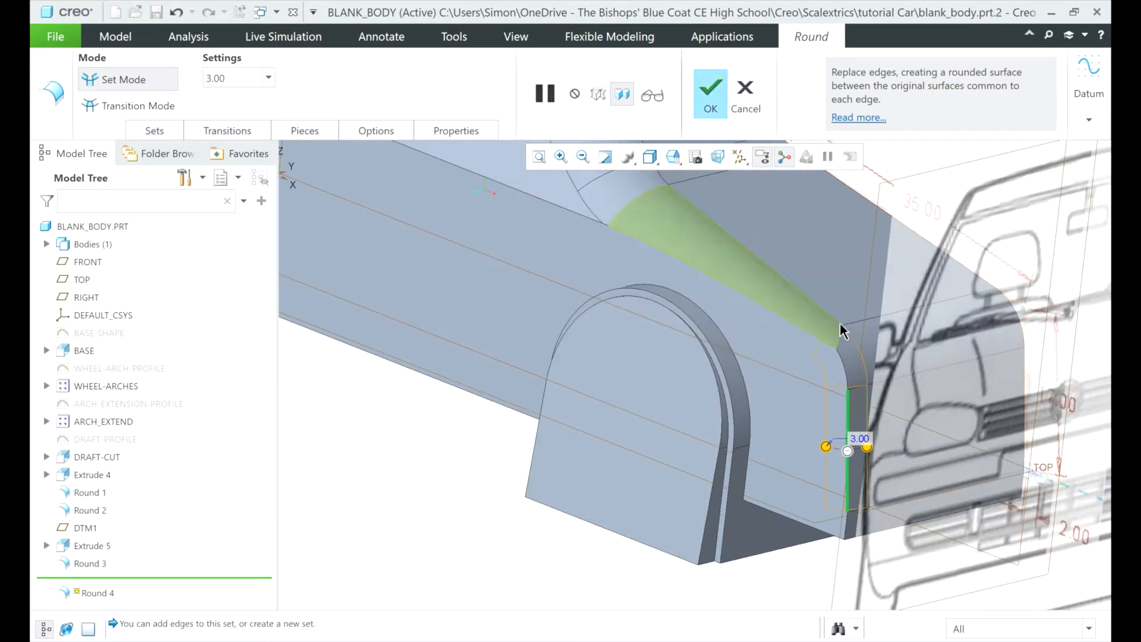
pyautogui.click(754, 107)
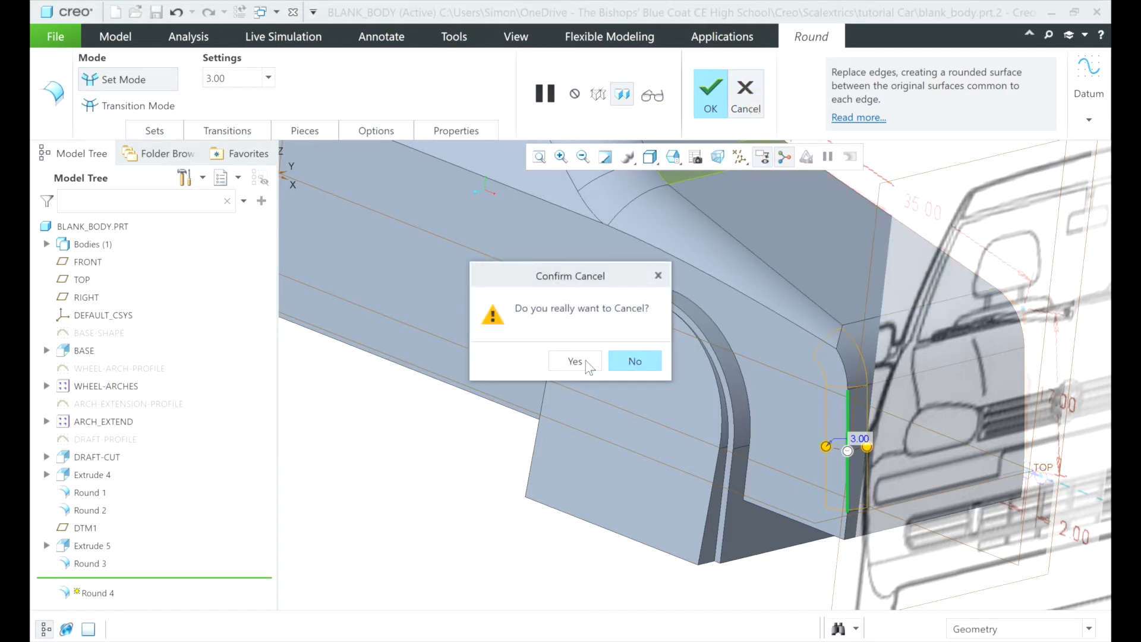
pyautogui.click(561, 359)
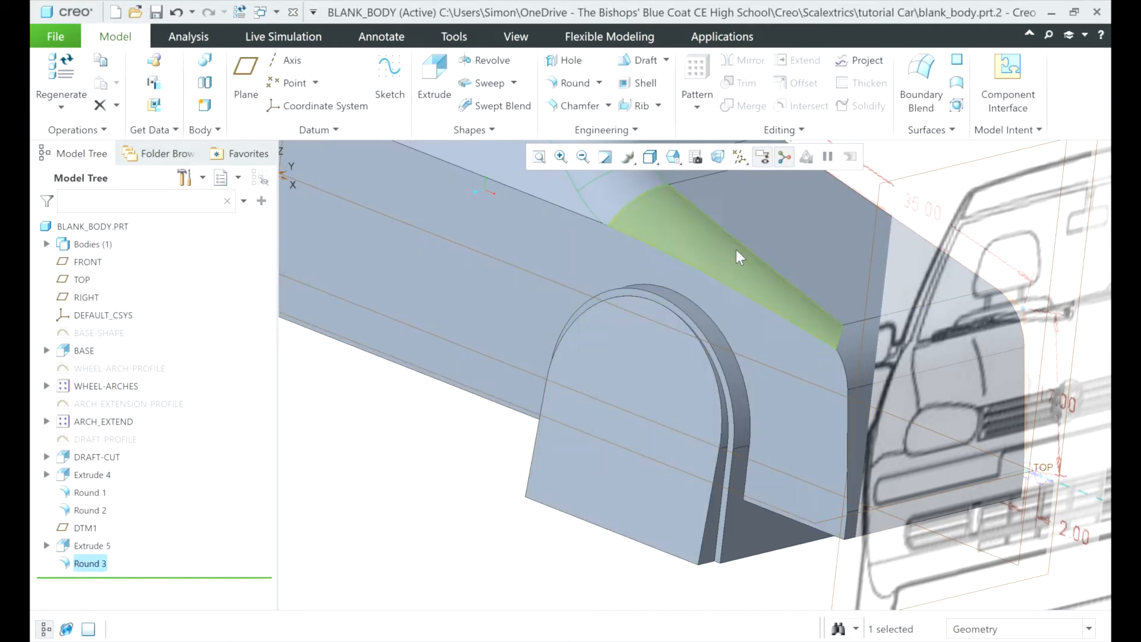
# - Round the bonnet's front edge, starting from the short edge at the side corner, with a radius of 7.00
pyautogui.click(574, 83)
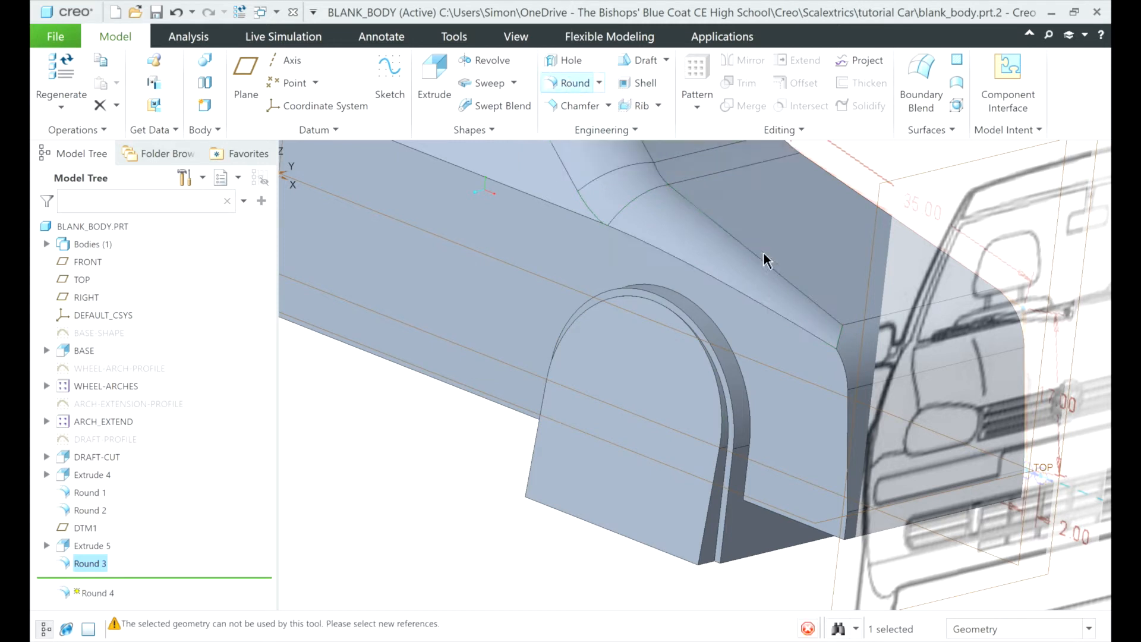
pyautogui.click(840, 341)
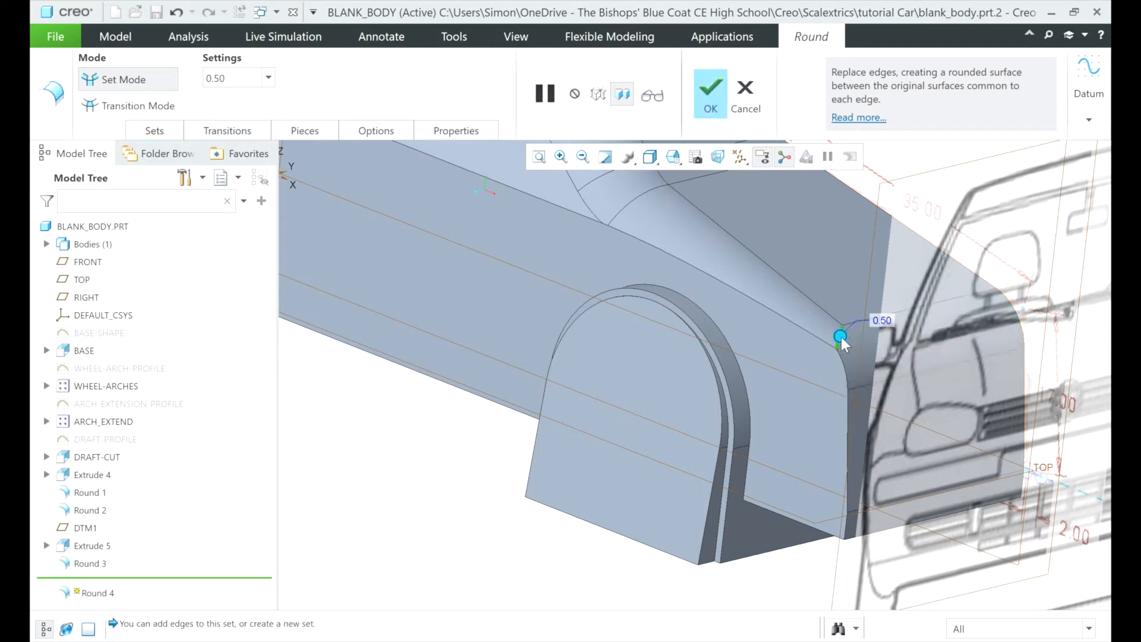
pyautogui.moveTo(841, 337)
pyautogui.mouseDown()
pyautogui.moveTo(818, 331)
pyautogui.moveTo(862, 339)
pyautogui.moveTo(828, 333)
pyautogui.moveTo(861, 346)
pyautogui.moveTo(847, 347)
pyautogui.mouseUp()
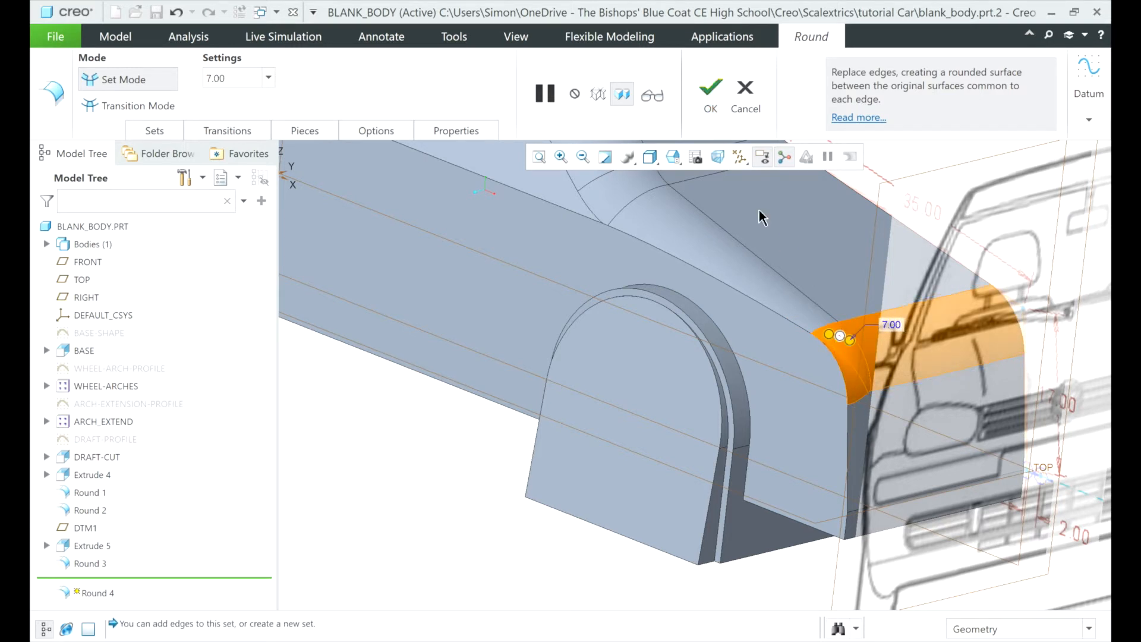
pyautogui.click(700, 111)
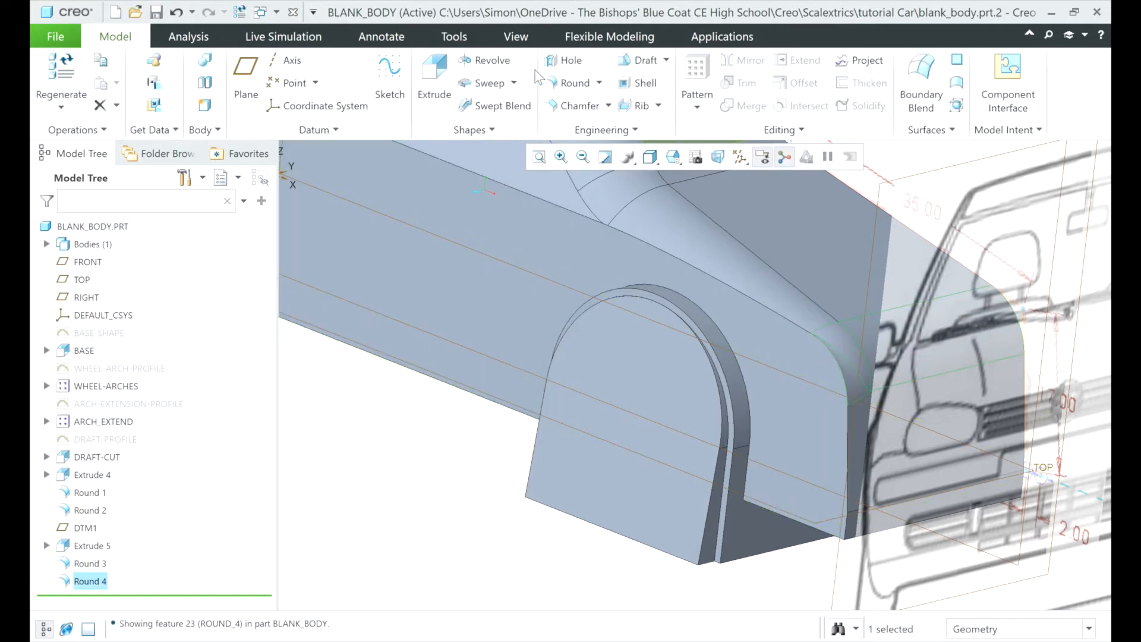
# - Round the front vertical corner edge and its tangent chain along the body side with a radius of 4.50
pyautogui.click(572, 79)
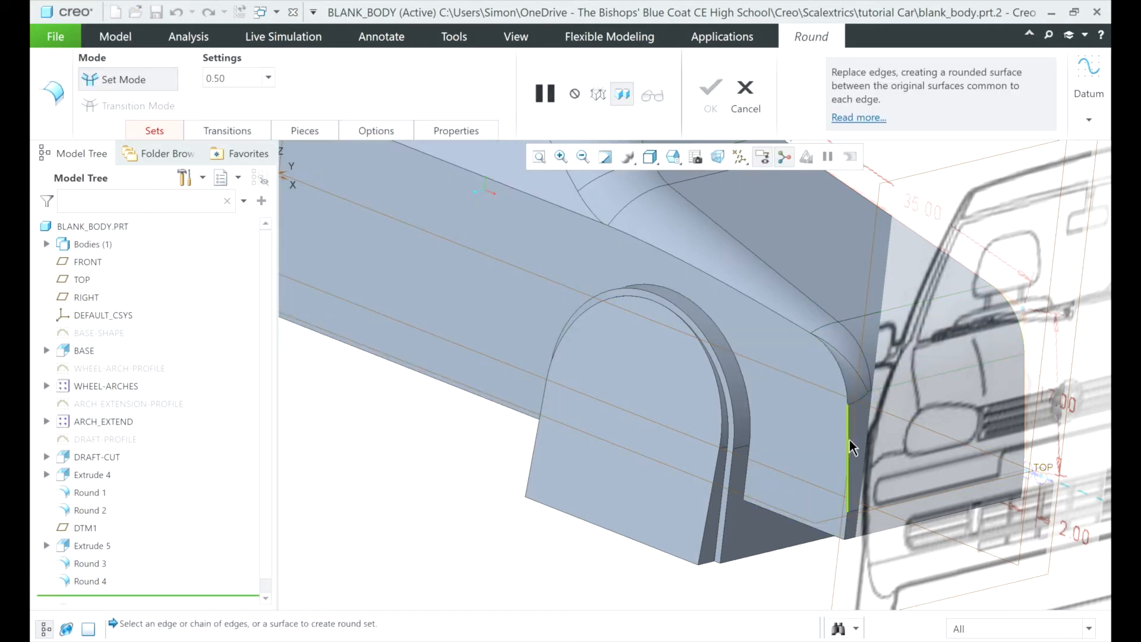
pyautogui.click(848, 445)
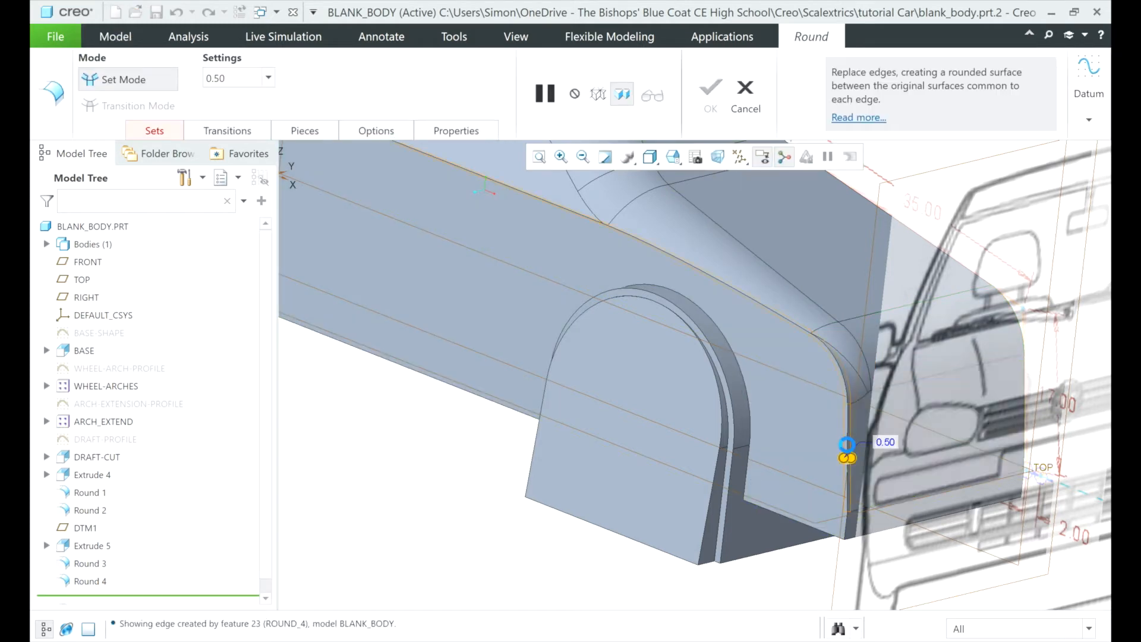
pyautogui.click(841, 458)
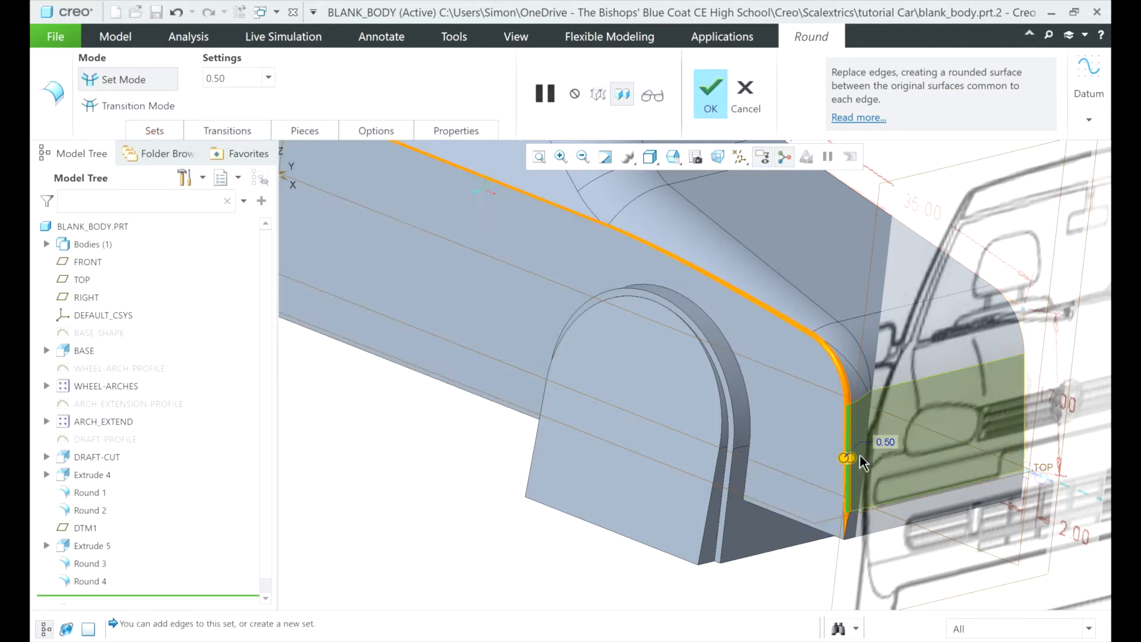
pyautogui.moveTo(854, 459); pyautogui.dragTo(879, 456)
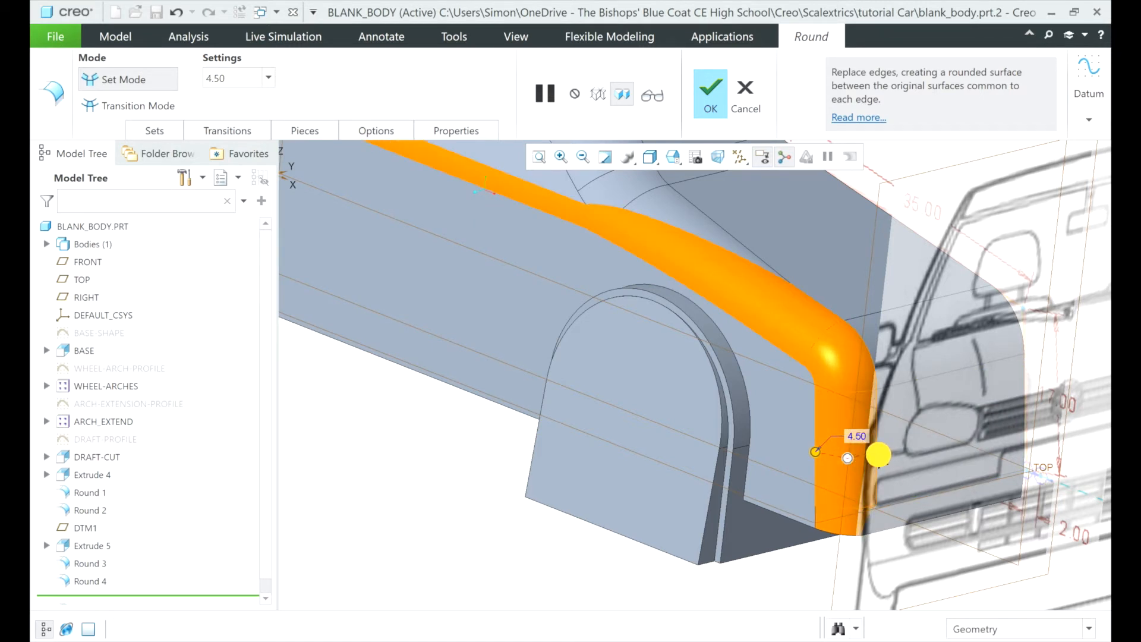
pyautogui.moveTo(881, 453); pyautogui.dragTo(879, 455)
pyautogui.scroll(4, 732, 425)
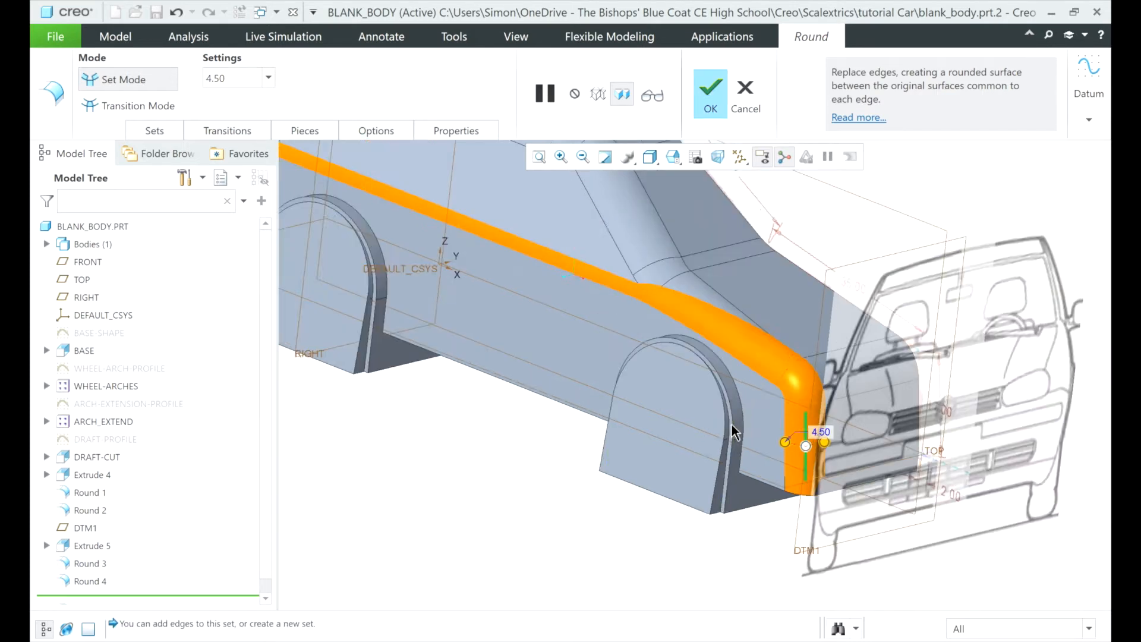
pyautogui.click(711, 95)
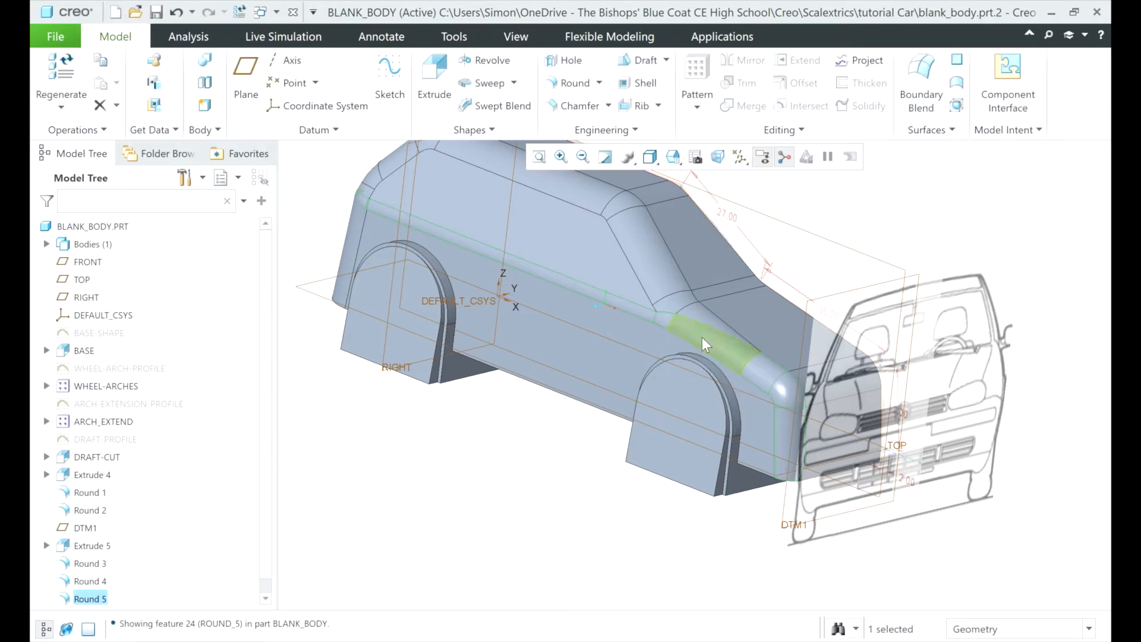
# - Mirror the whole half-body part about the FRONT datum plane
pyautogui.moveTo(702, 336)
pyautogui.mouseDown(button='middle')
pyautogui.moveTo(664, 314)
pyautogui.moveTo(563, 313)
pyautogui.moveTo(704, 327)
pyautogui.moveTo(769, 349)
pyautogui.moveTo(711, 342)
pyautogui.moveTo(764, 339)
pyautogui.moveTo(696, 340)
pyautogui.mouseUp(button='middle')
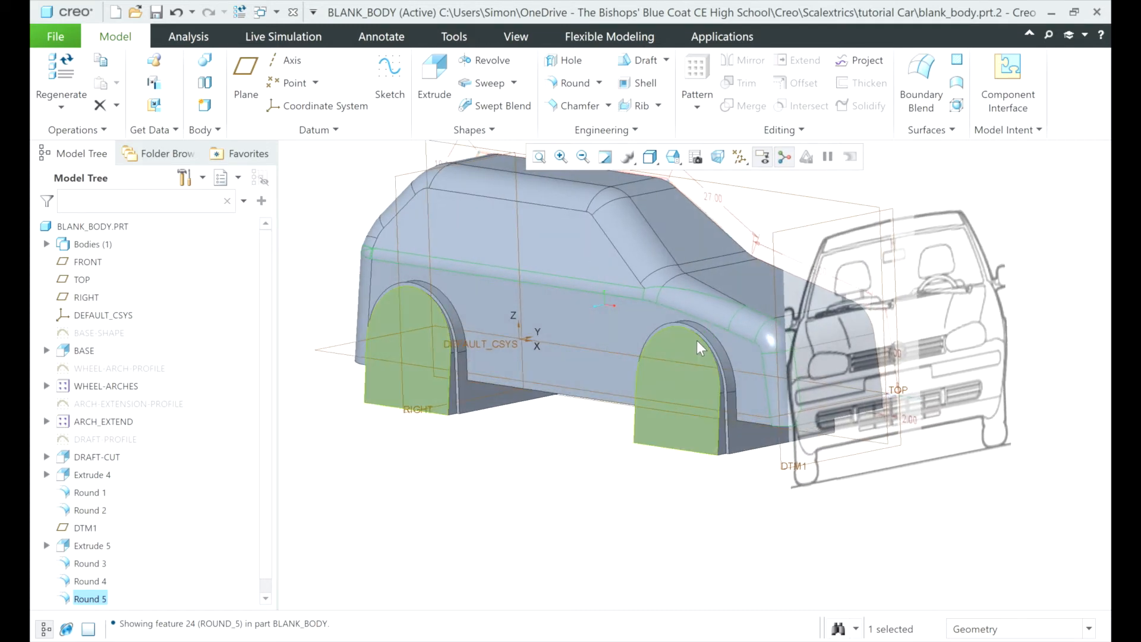
pyautogui.scroll(-3, 618, 351)
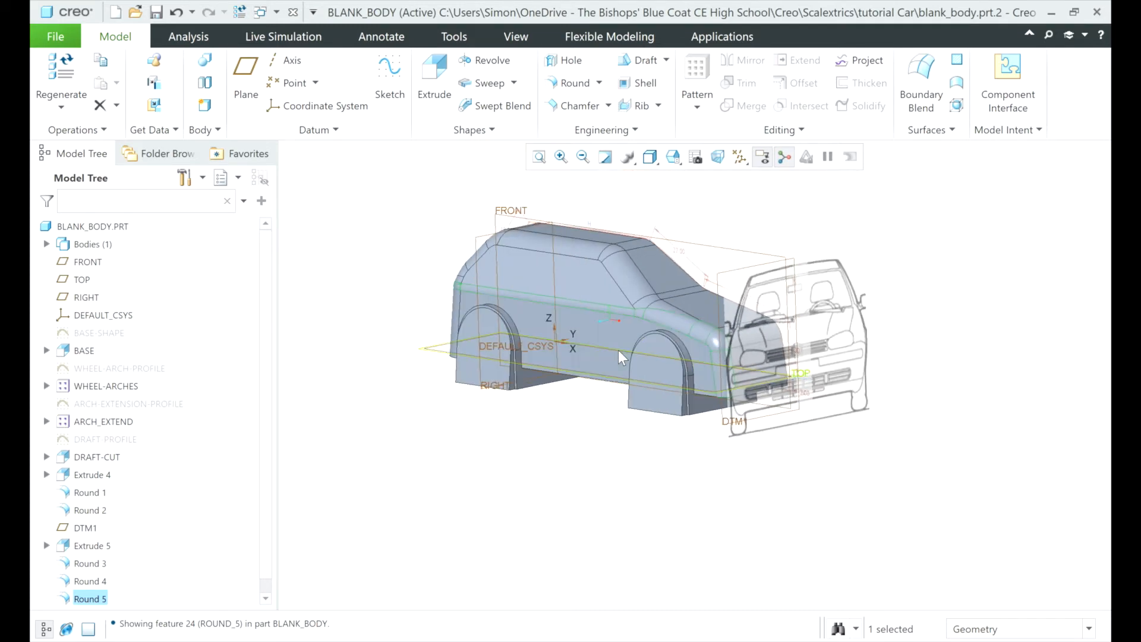
pyautogui.scroll(2, 686, 305)
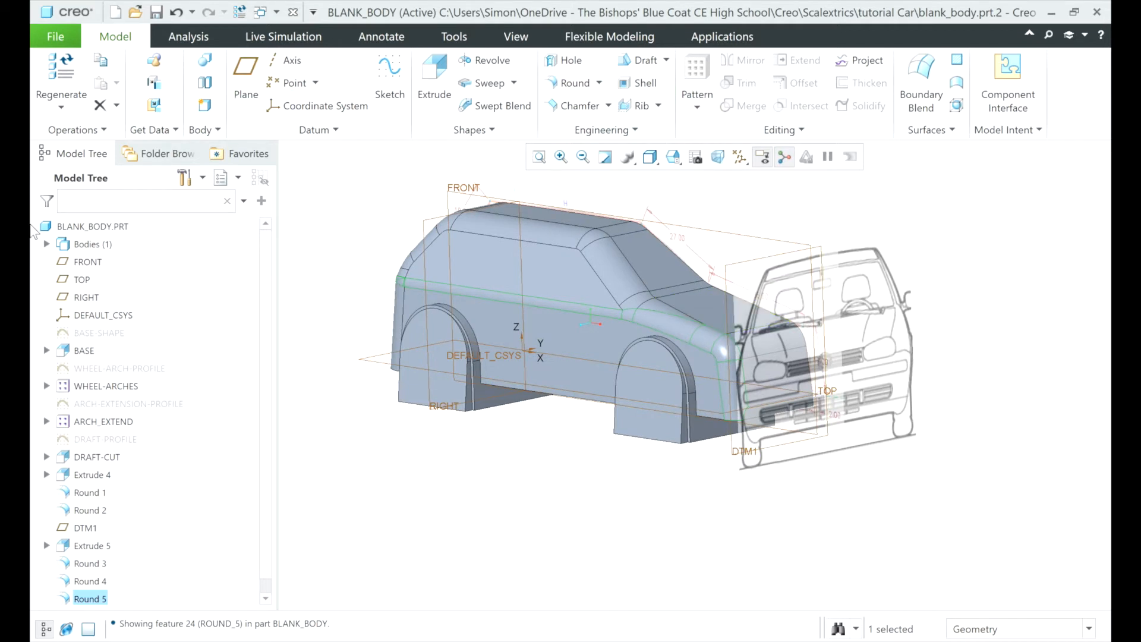
pyautogui.click(105, 229)
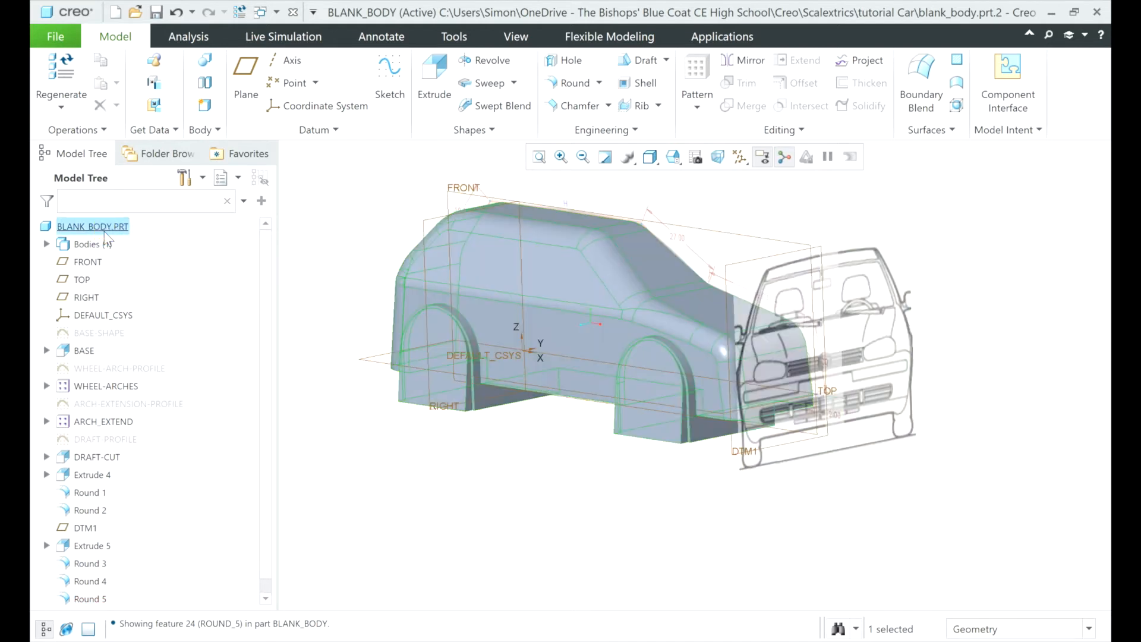
pyautogui.click(747, 63)
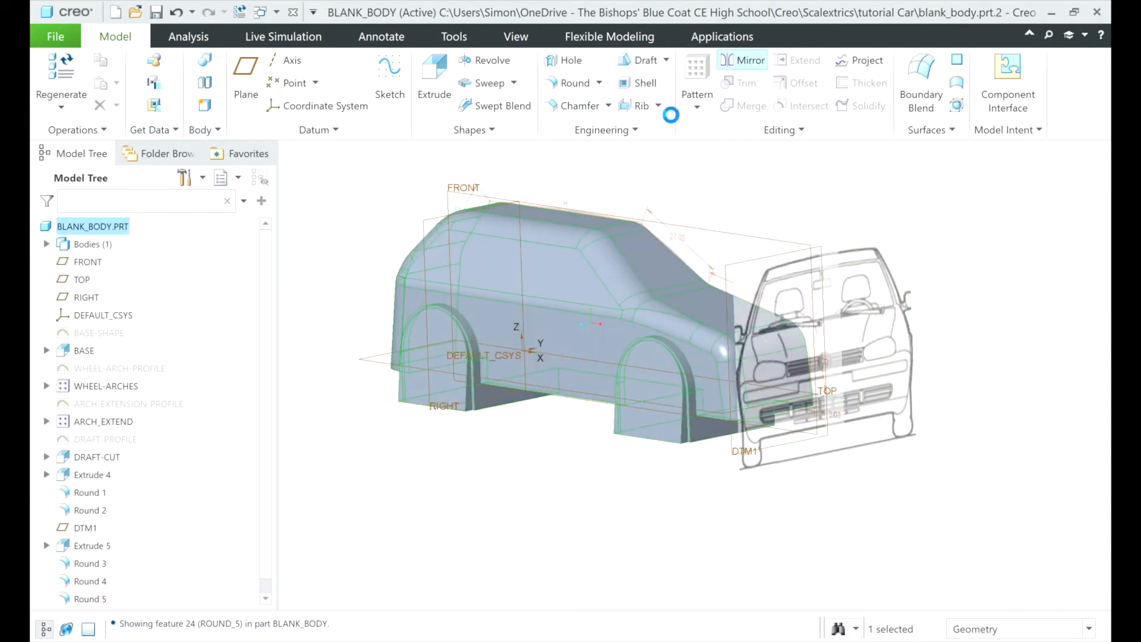
pyautogui.click(457, 191)
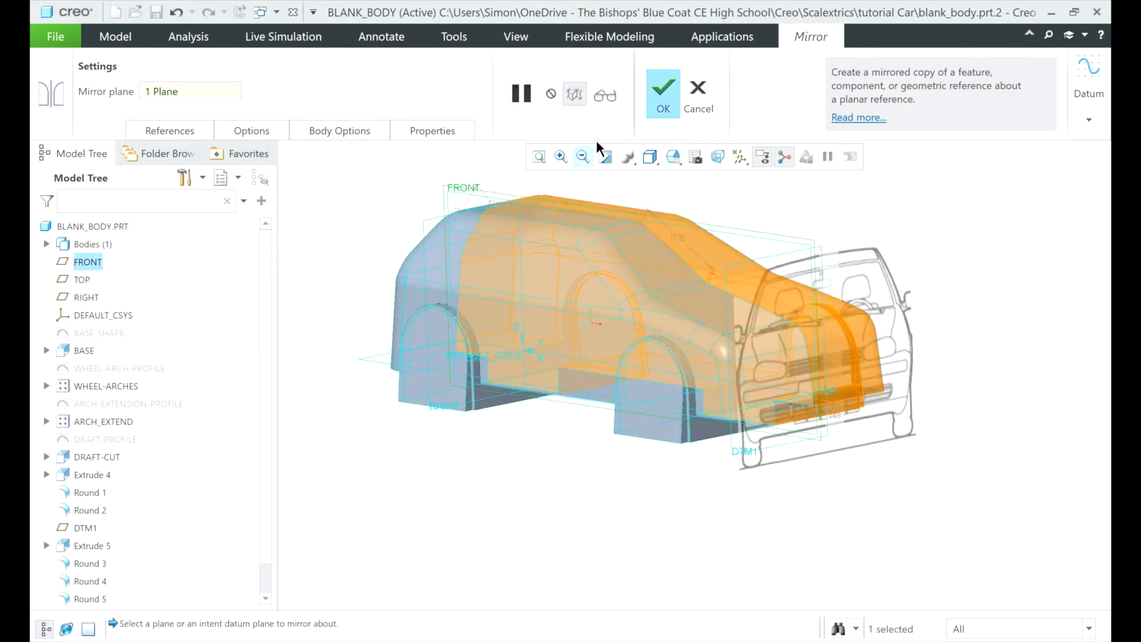
pyautogui.click(664, 98)
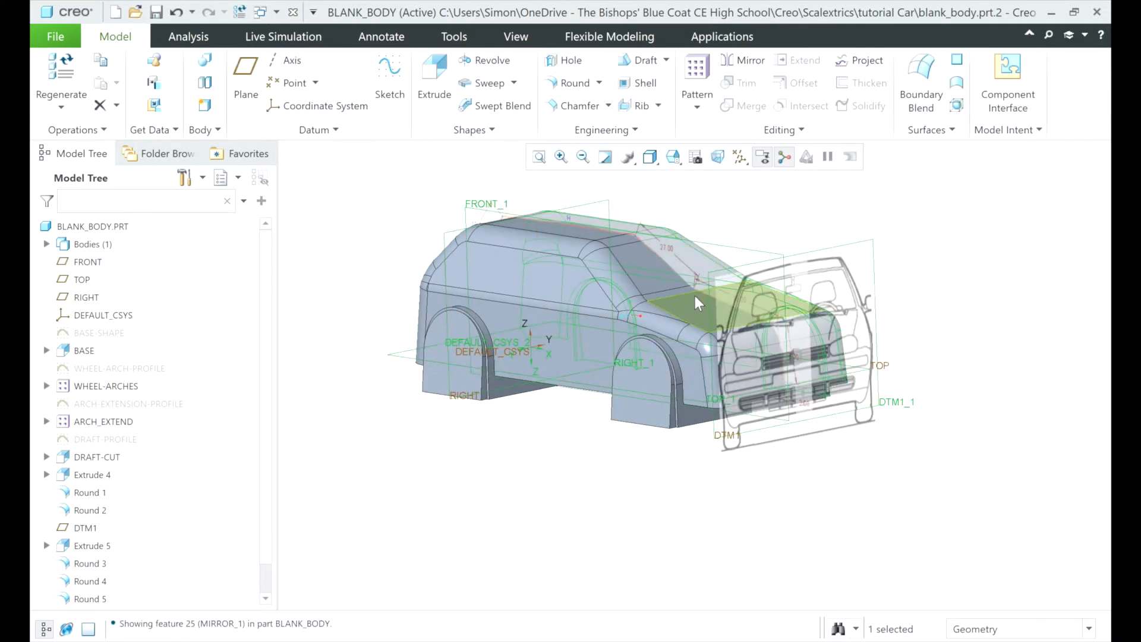
# - Save the mirrored part, and save a copy of it in the tutorial Car folder under the name Testcar_cnc
pyautogui.moveTo(694, 296); pyautogui.dragTo(678, 371, button='middle')
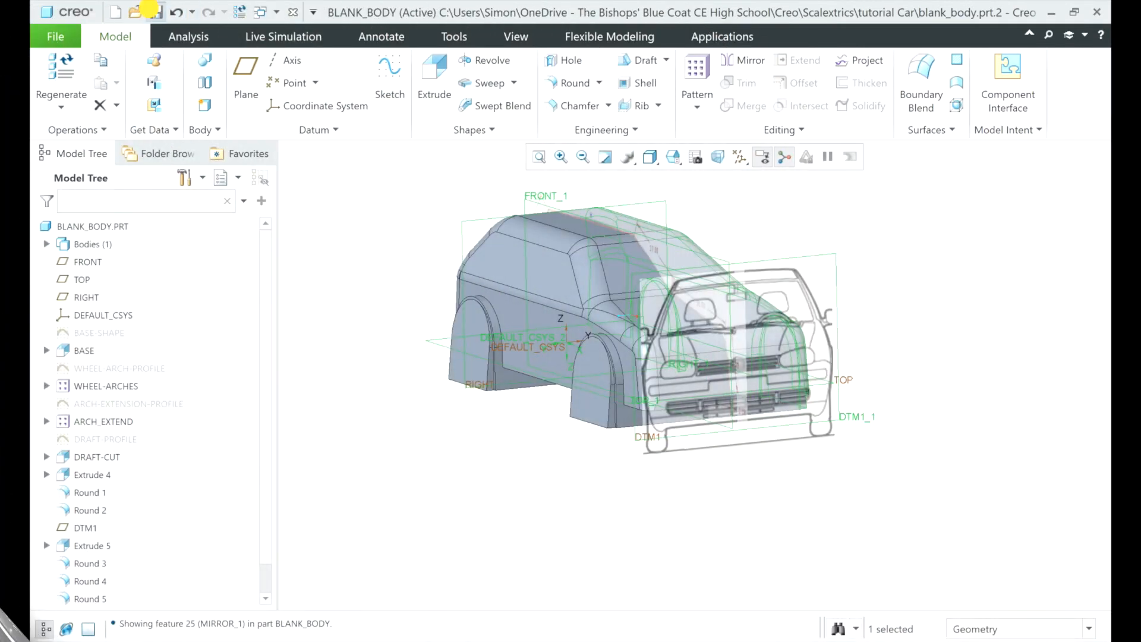
pyautogui.click(152, 10)
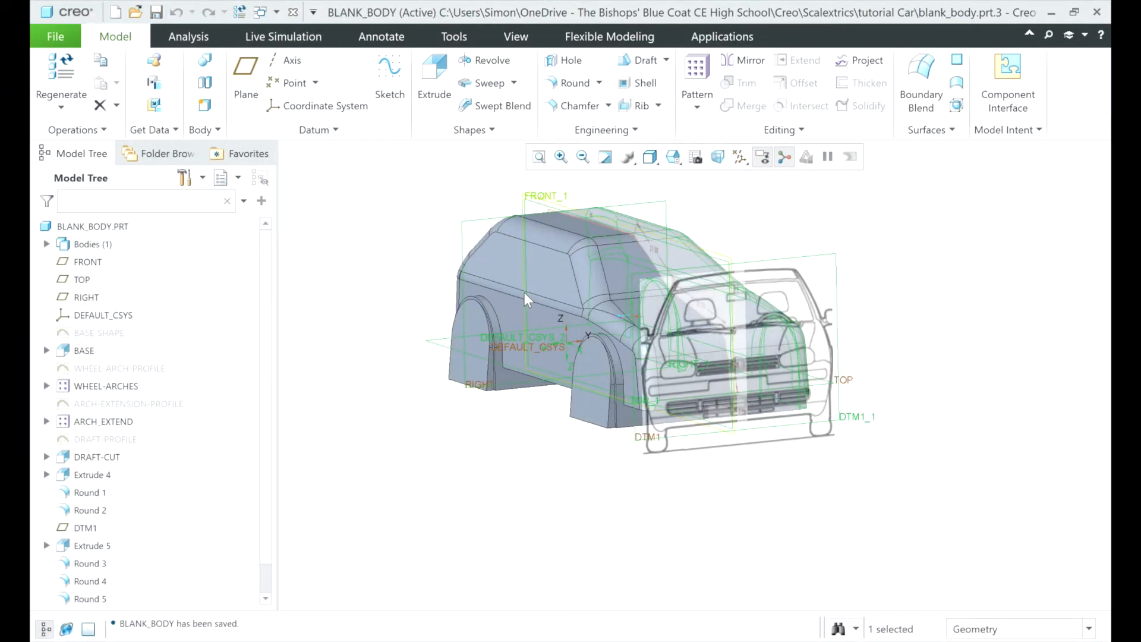
pyautogui.click(55, 36)
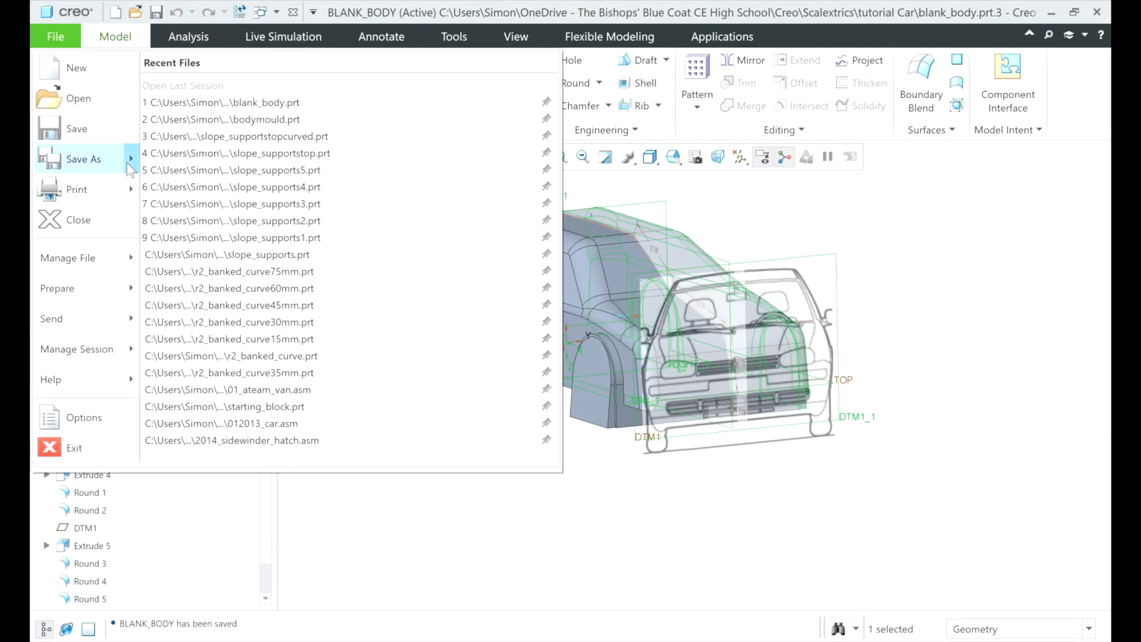
pyautogui.moveTo(131, 159)
pyautogui.click(226, 107)
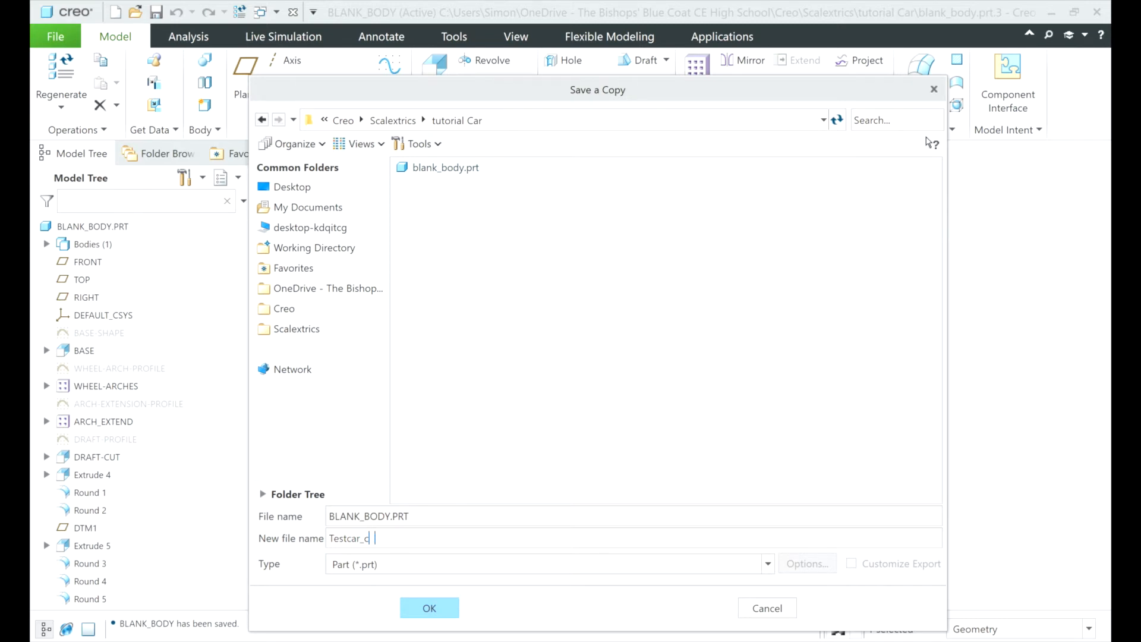
pyautogui.click(453, 609)
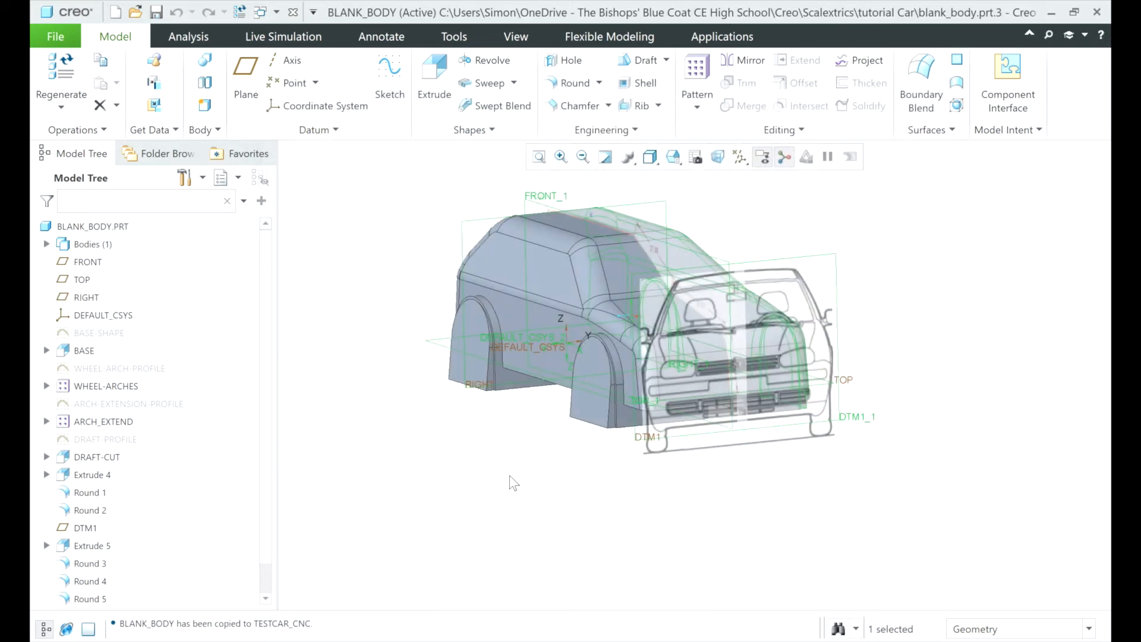
# - Delete the mirror feature from the blank_body part
pyautogui.moveTo(262, 531); pyautogui.dragTo(260, 576)
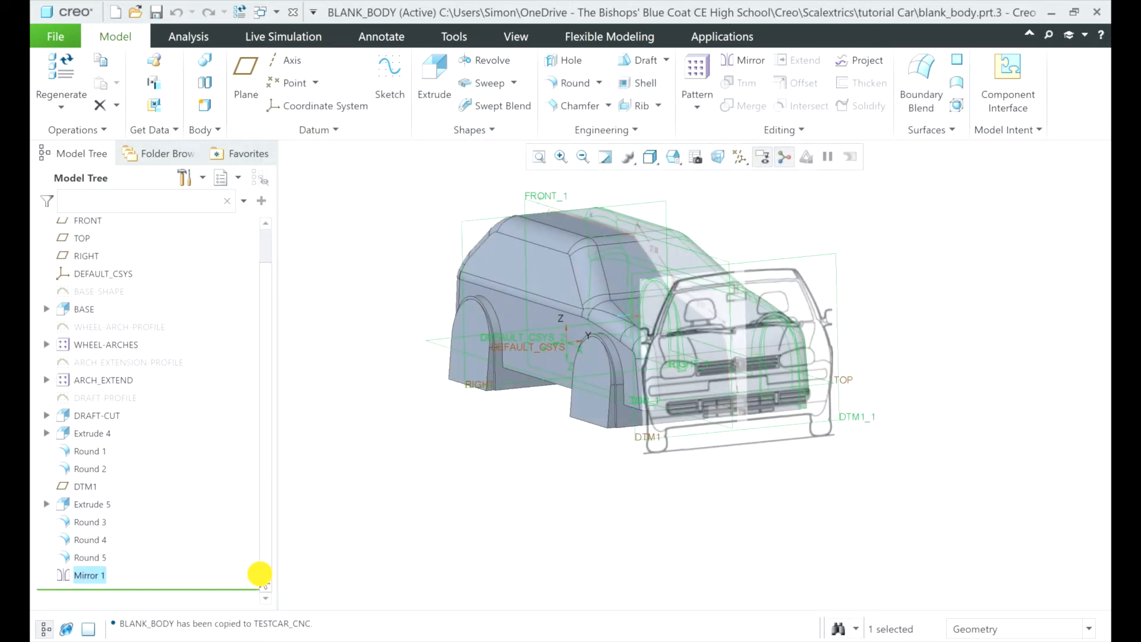
pyautogui.rightClick(98, 586)
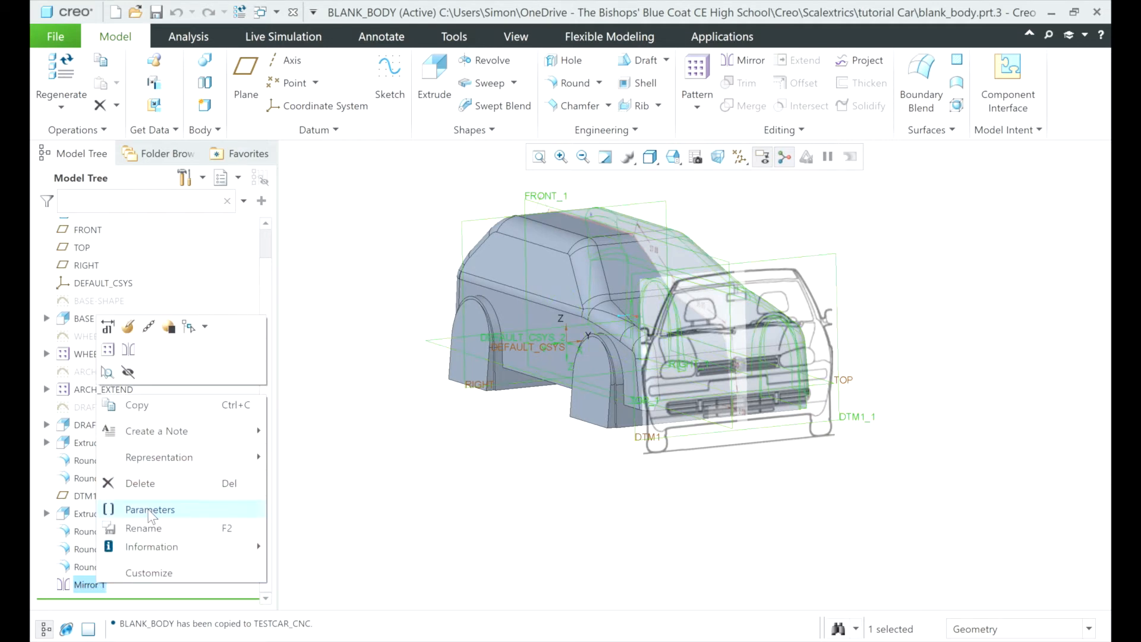
pyautogui.click(156, 485)
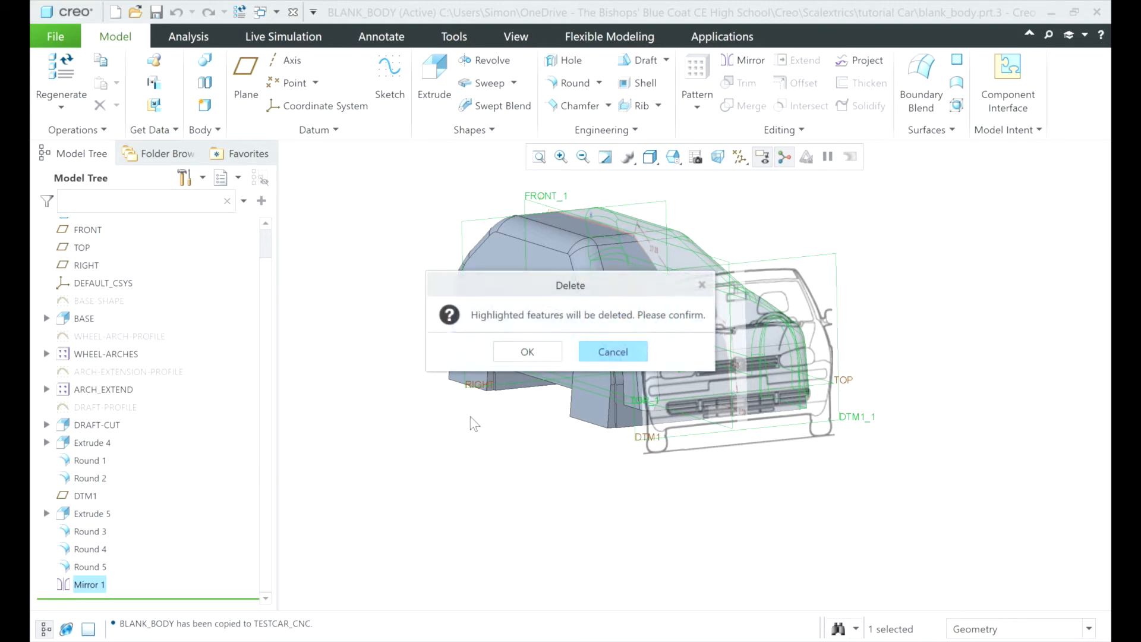
pyautogui.click(526, 352)
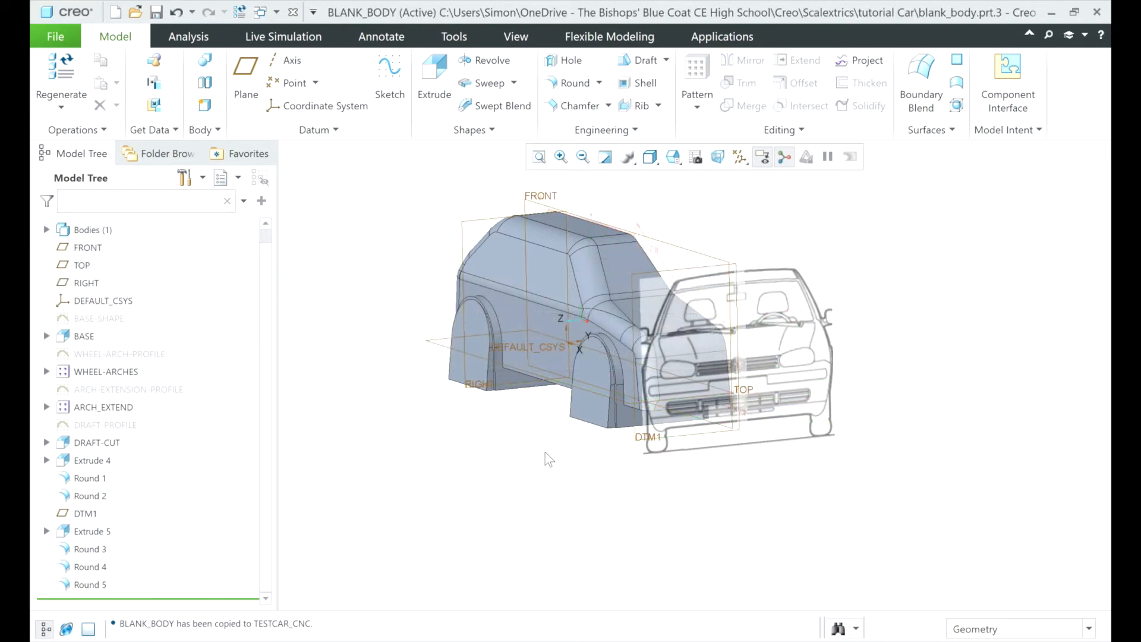
# - Shell the half body with a wall thickness of 2.00, removing the flat face on the centre plane
pyautogui.moveTo(546, 452); pyautogui.dragTo(474, 497, button='middle')
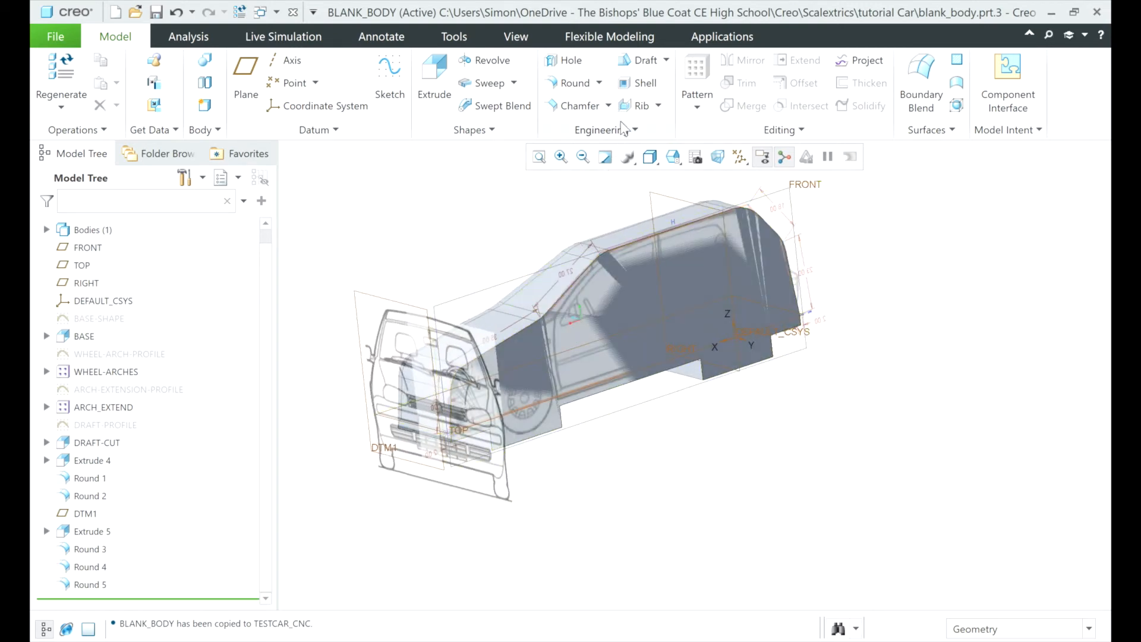
pyautogui.click(633, 89)
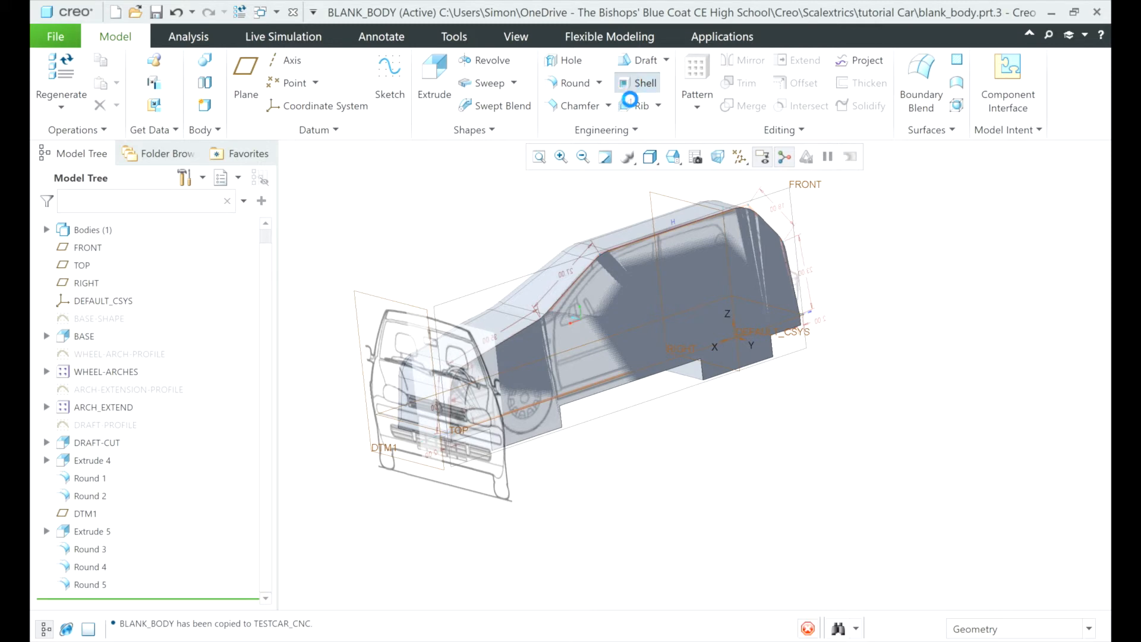
pyautogui.click(633, 259)
pyautogui.scroll(3, 634, 259)
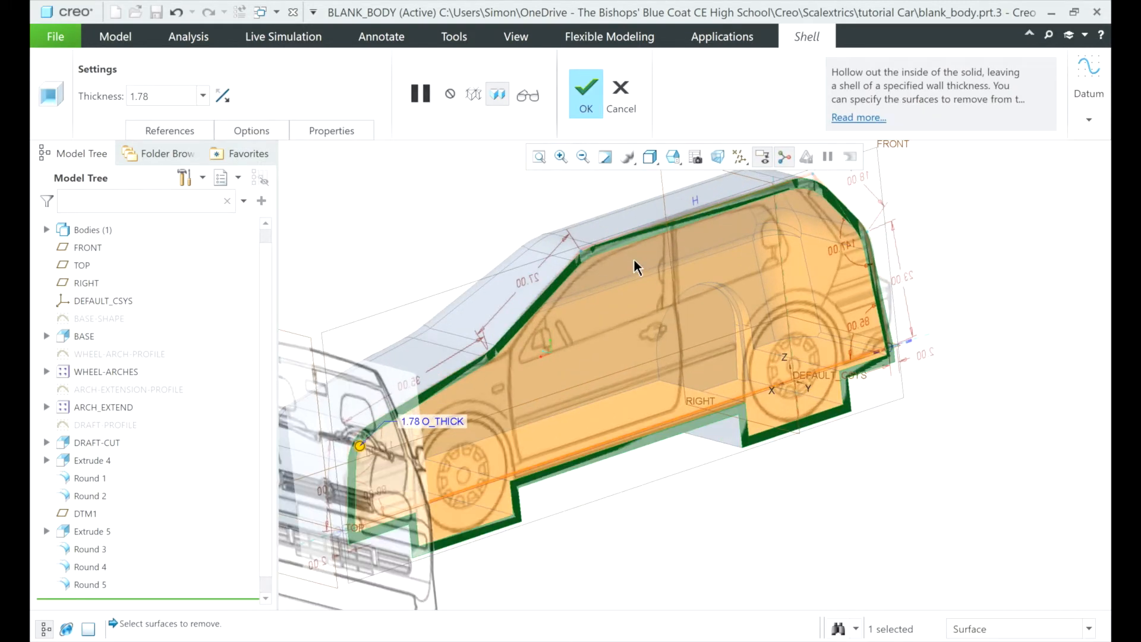
pyautogui.moveTo(629, 266); pyautogui.dragTo(592, 274, button='middle')
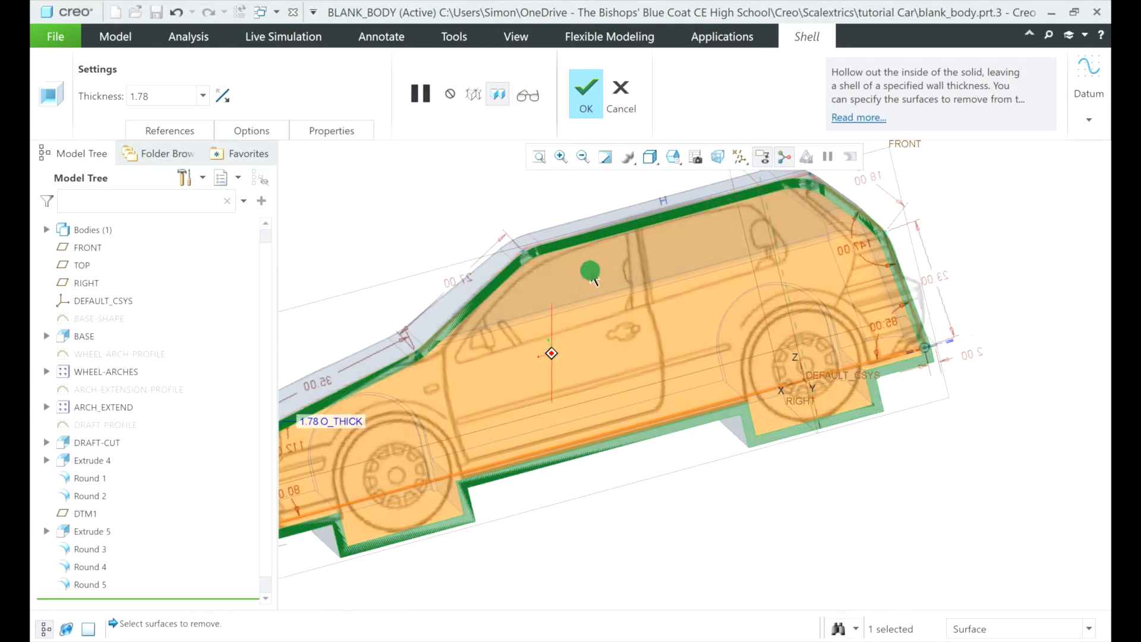
pyautogui.click(169, 91)
pyautogui.write('2')
pyautogui.press('Return')
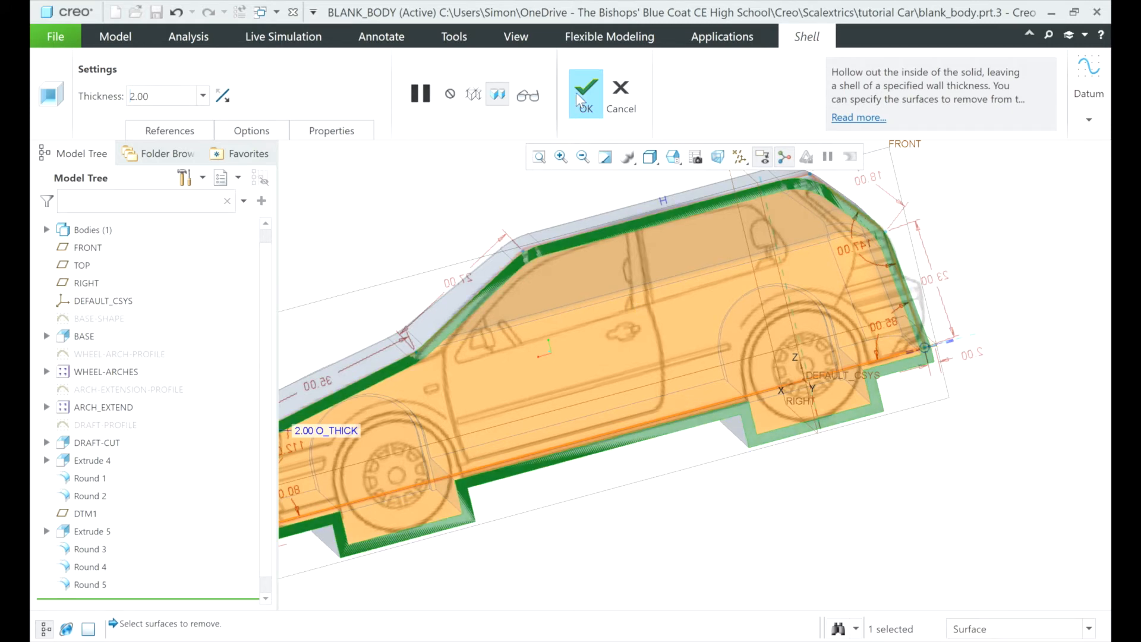
pyautogui.click(593, 81)
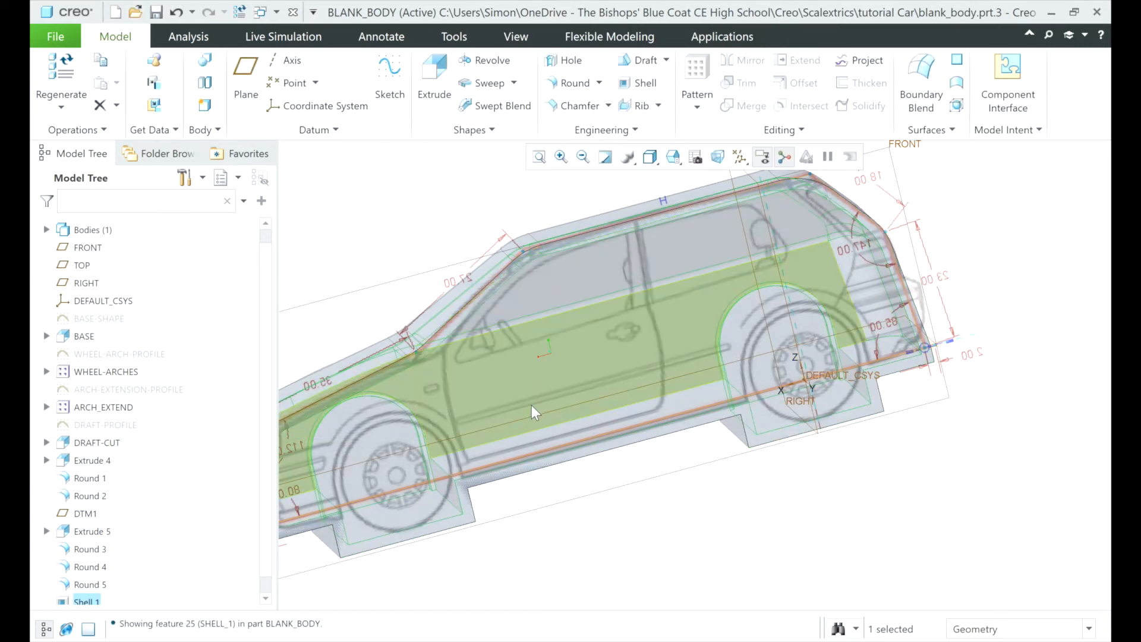
# - Start an Extrude feature and open its sketch on the FRONT datum plane, viewed from the body's outer side
pyautogui.moveTo(542, 400)
pyautogui.mouseDown(button='middle')
pyautogui.moveTo(708, 387)
pyautogui.moveTo(770, 407)
pyautogui.moveTo(565, 350)
pyautogui.mouseUp(button='middle')
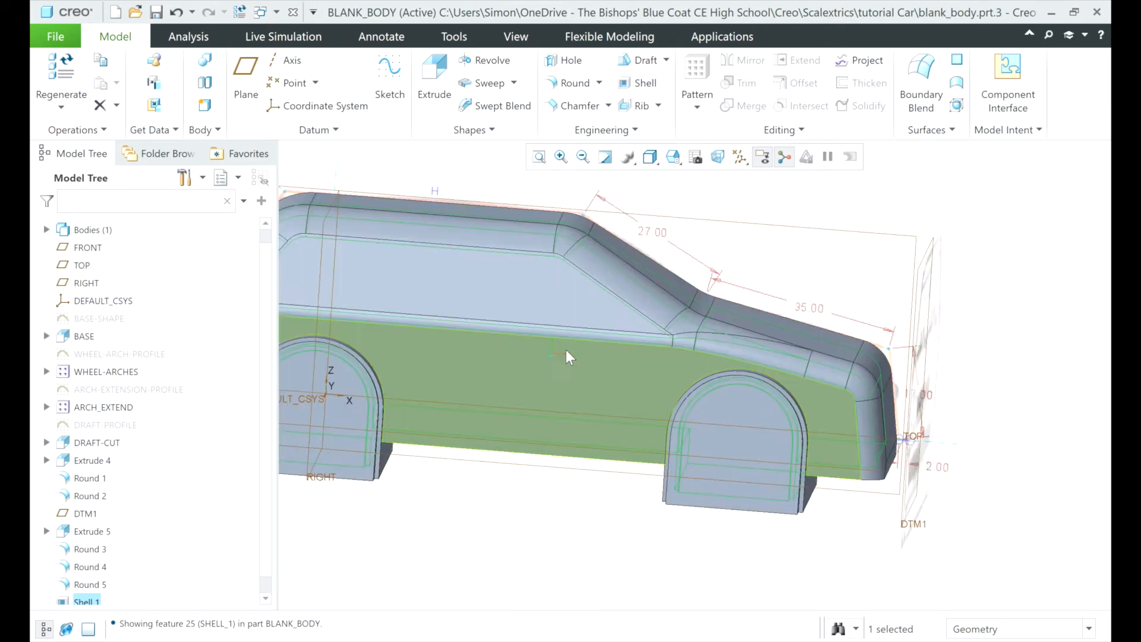
pyautogui.moveTo(660, 395)
pyautogui.mouseDown(button='middle')
pyautogui.moveTo(589, 377)
pyautogui.moveTo(515, 390)
pyautogui.moveTo(537, 369)
pyautogui.mouseUp(button='middle')
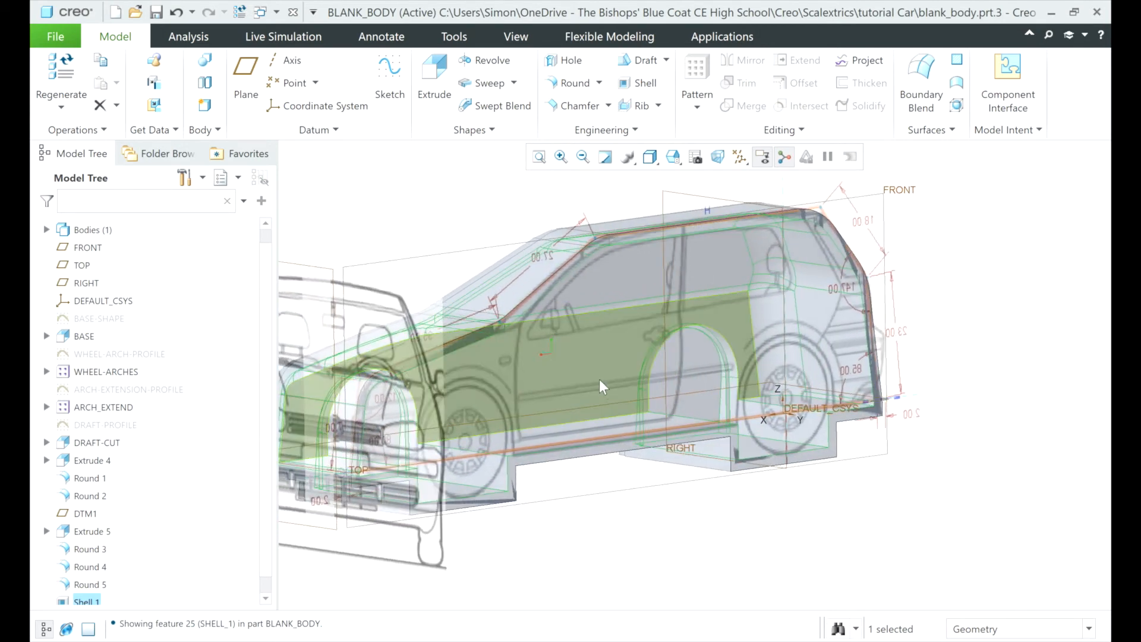
pyautogui.scroll(-3, 600, 387)
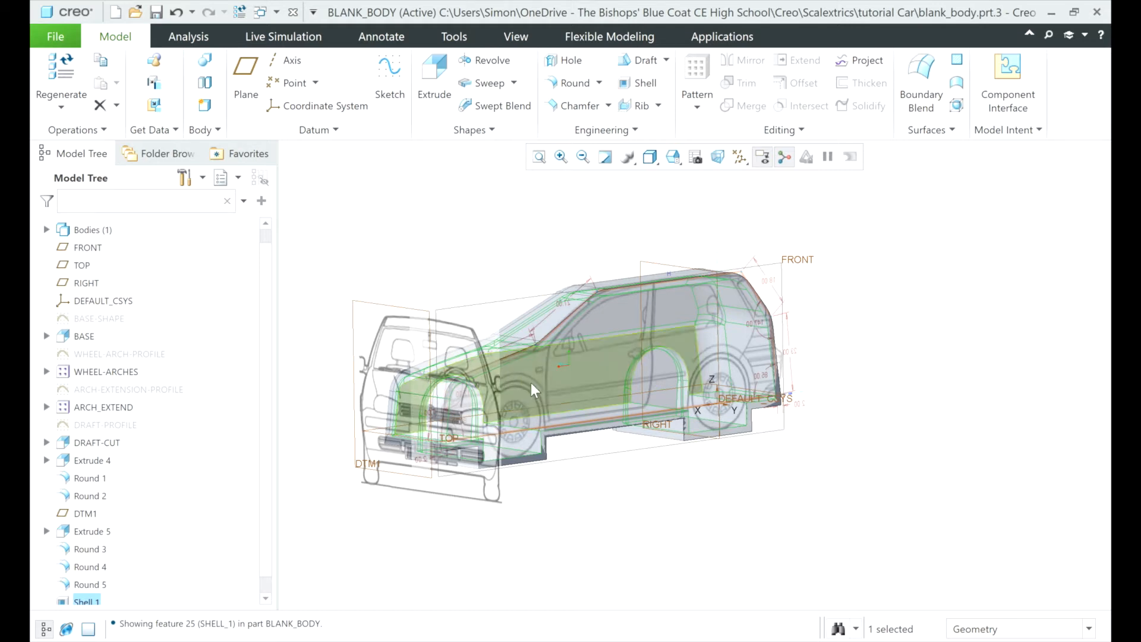
pyautogui.moveTo(554, 359); pyautogui.dragTo(518, 378, button='middle')
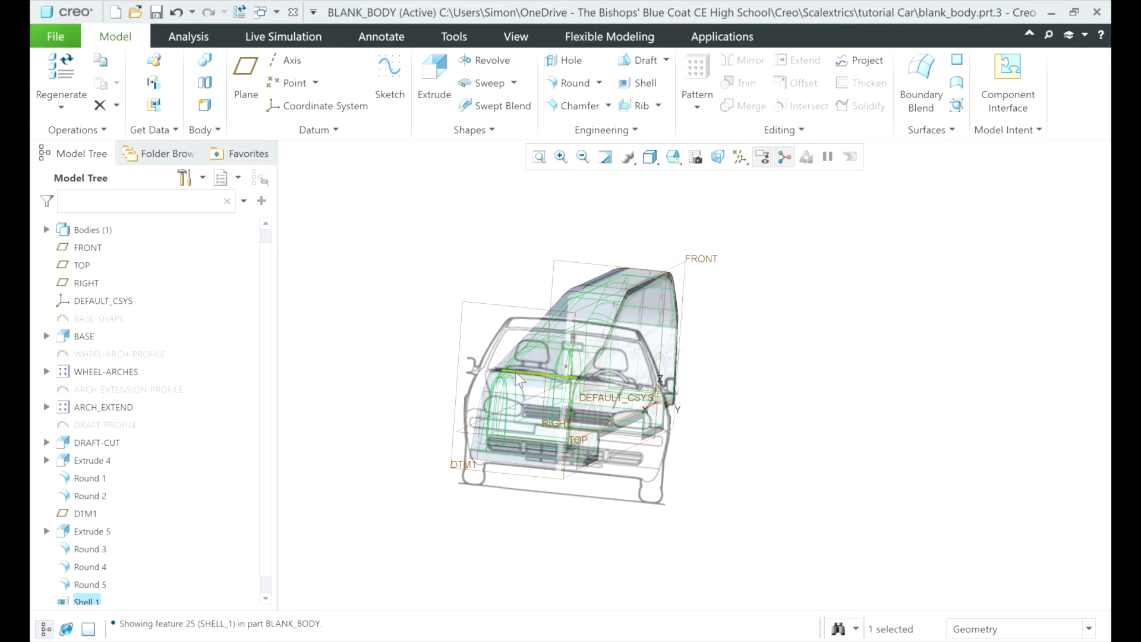
pyautogui.moveTo(662, 395)
pyautogui.mouseDown(button='middle')
pyautogui.moveTo(519, 392)
pyautogui.moveTo(767, 400)
pyautogui.moveTo(779, 423)
pyautogui.mouseUp(button='middle')
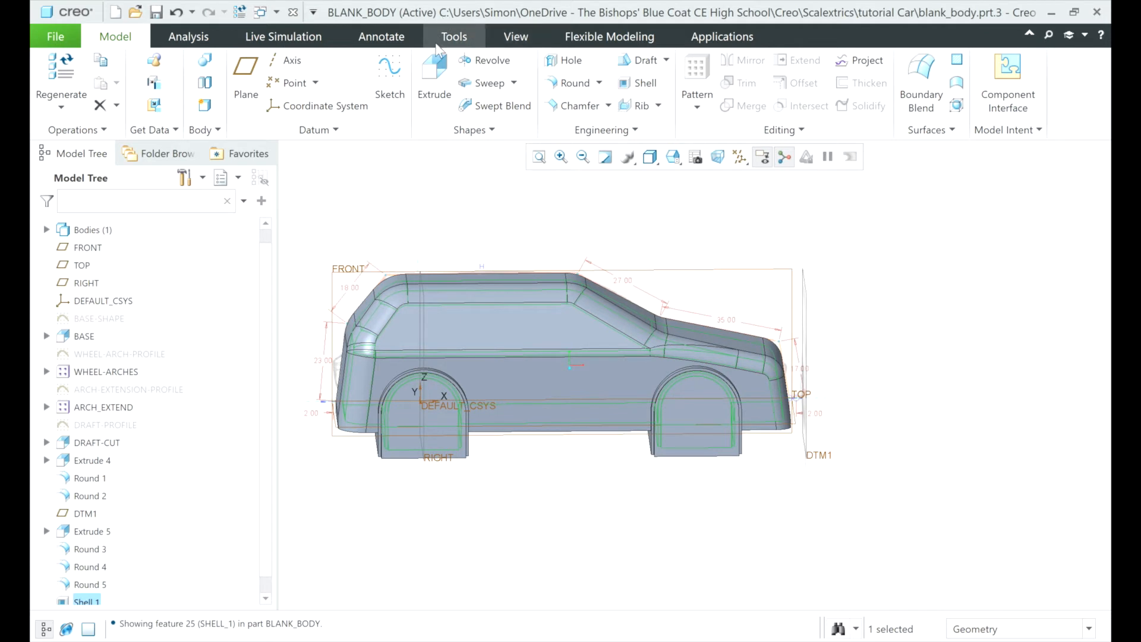
pyautogui.click(438, 69)
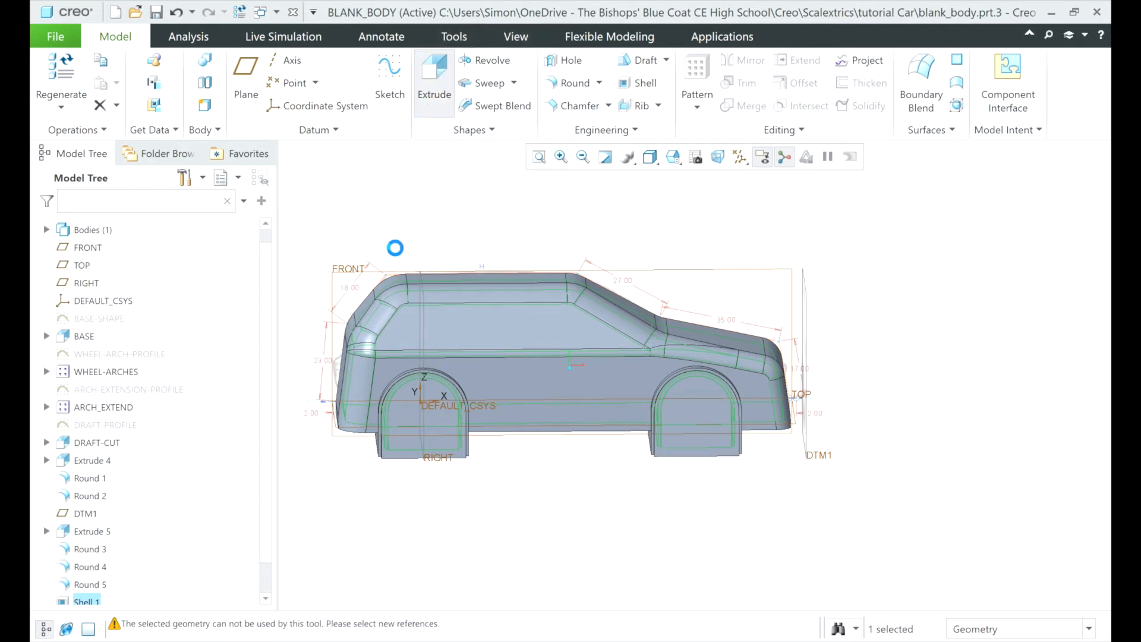
pyautogui.click(349, 270)
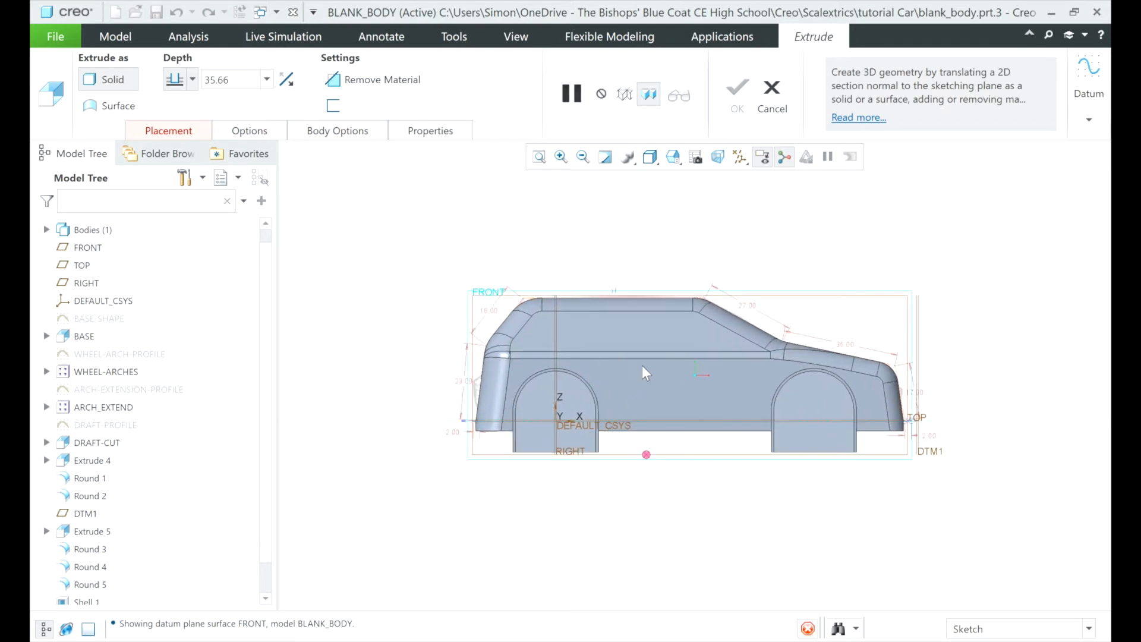
pyautogui.scroll(1, 675, 365)
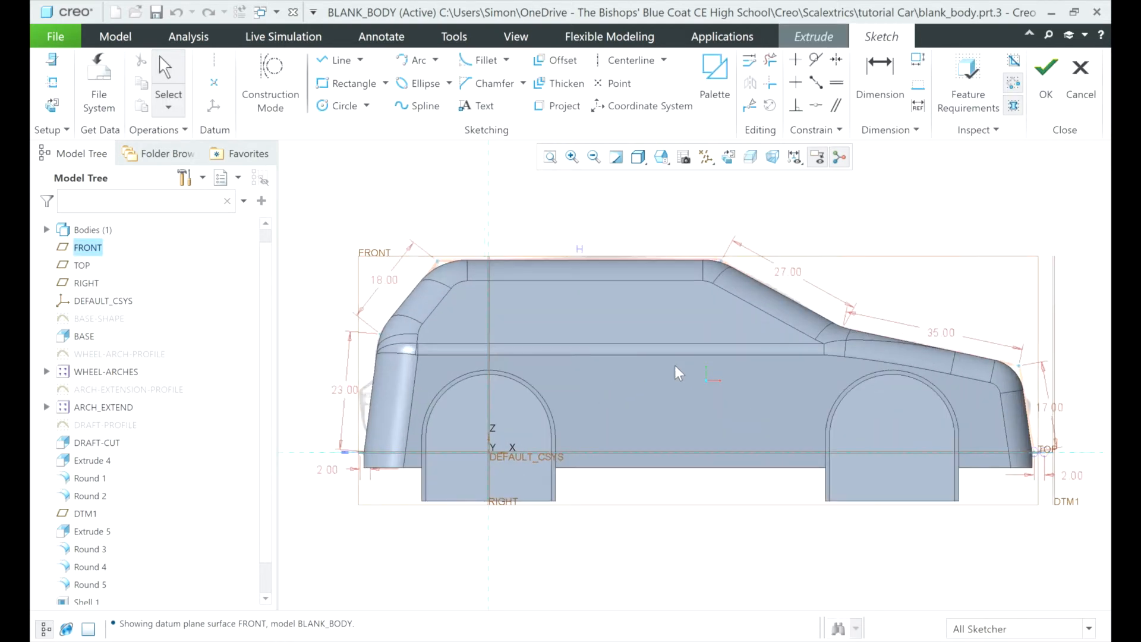
pyautogui.scroll(1, 675, 365)
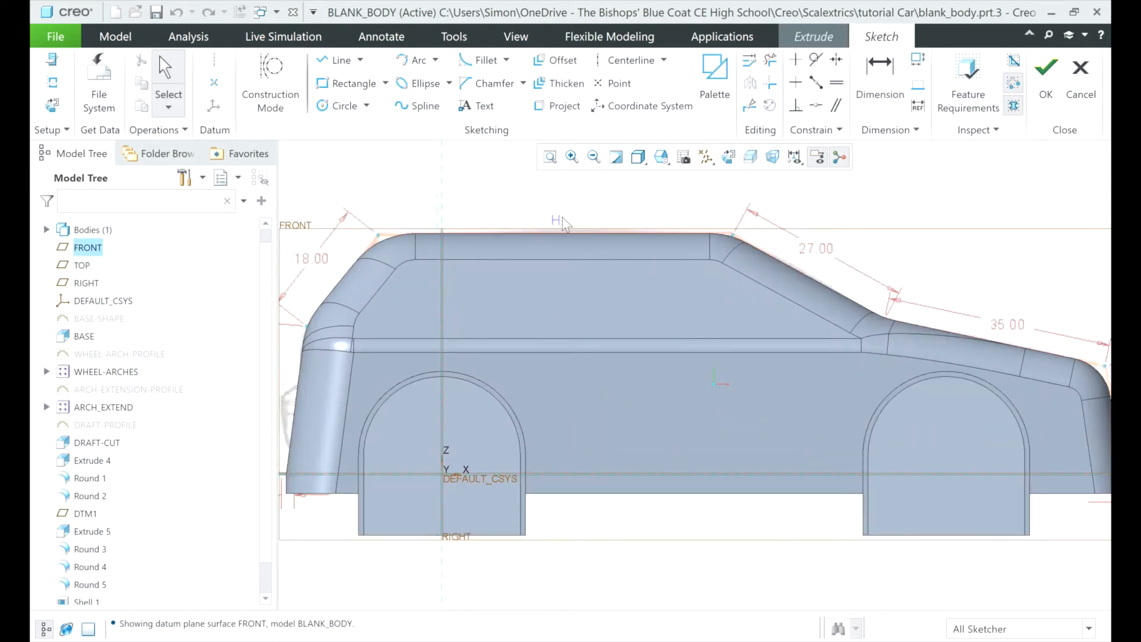
# - Project the long horizontal lower and upper edges of the side window area into the sketch
pyautogui.click(550, 106)
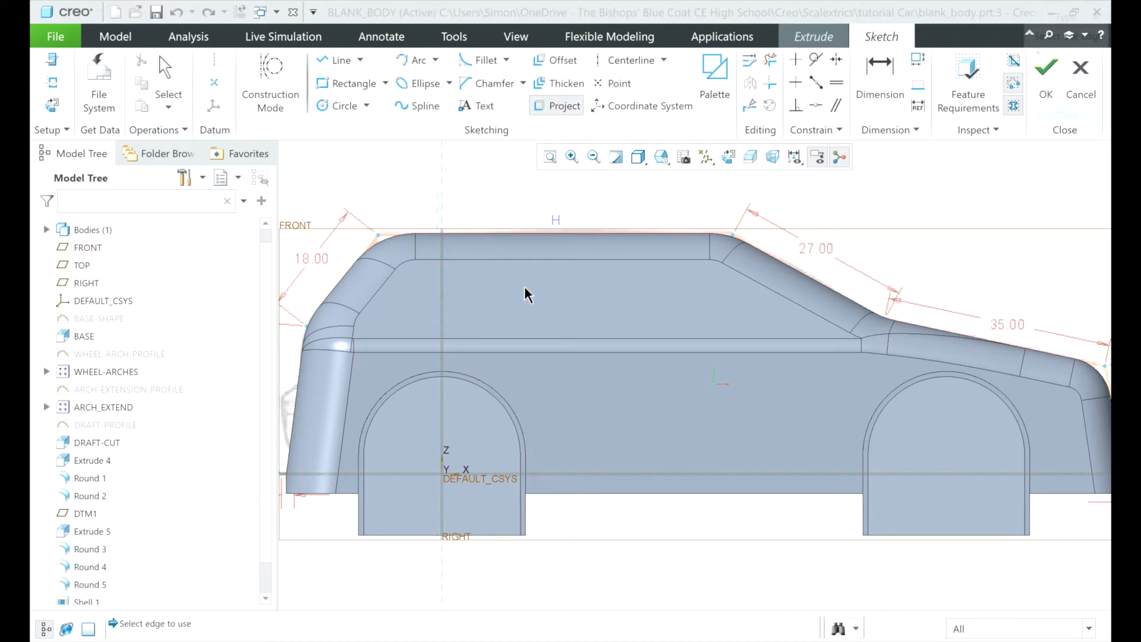
pyautogui.click(515, 341)
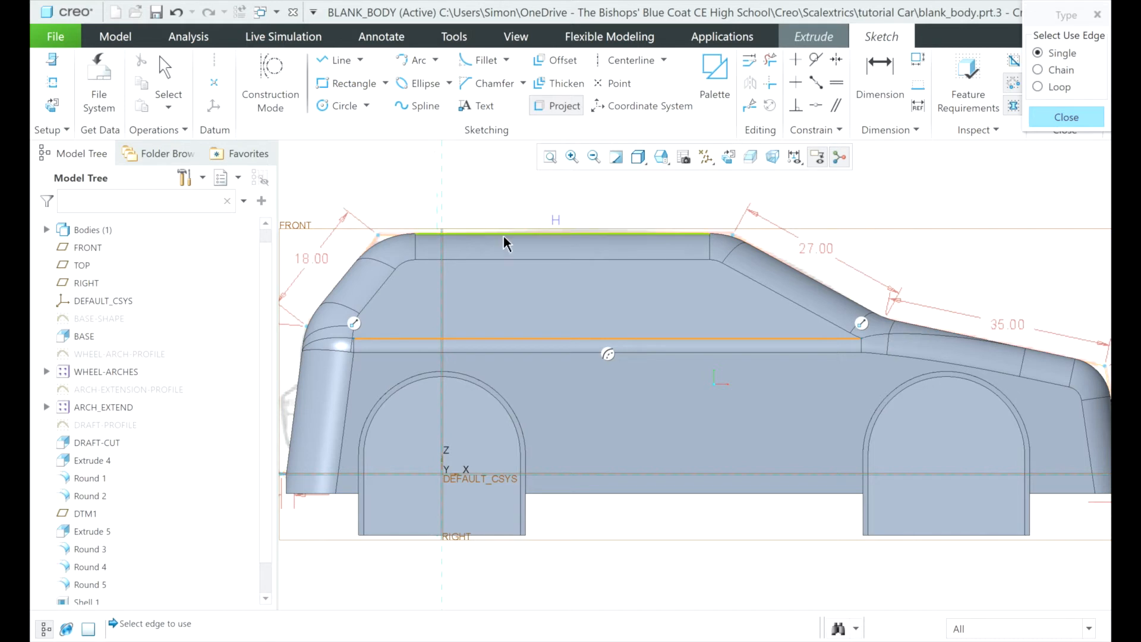
pyautogui.click(515, 262)
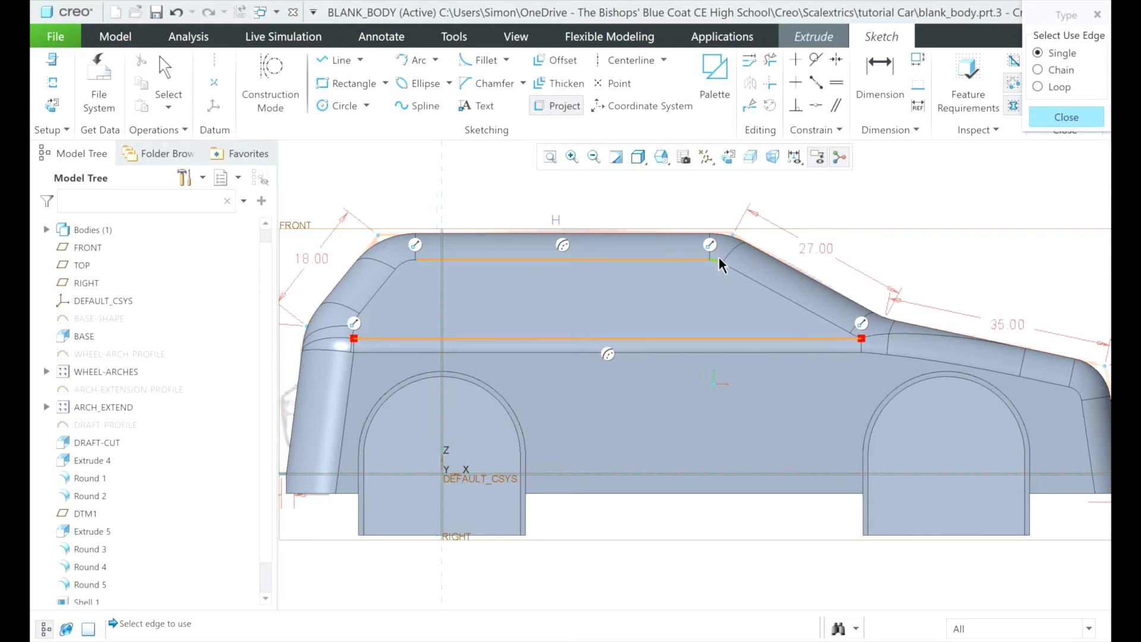
# - Project the window area's front edges: the upper corner curve, the sloping windscreen-side edge and the short lower corner edge
pyautogui.scroll(3, 719, 265)
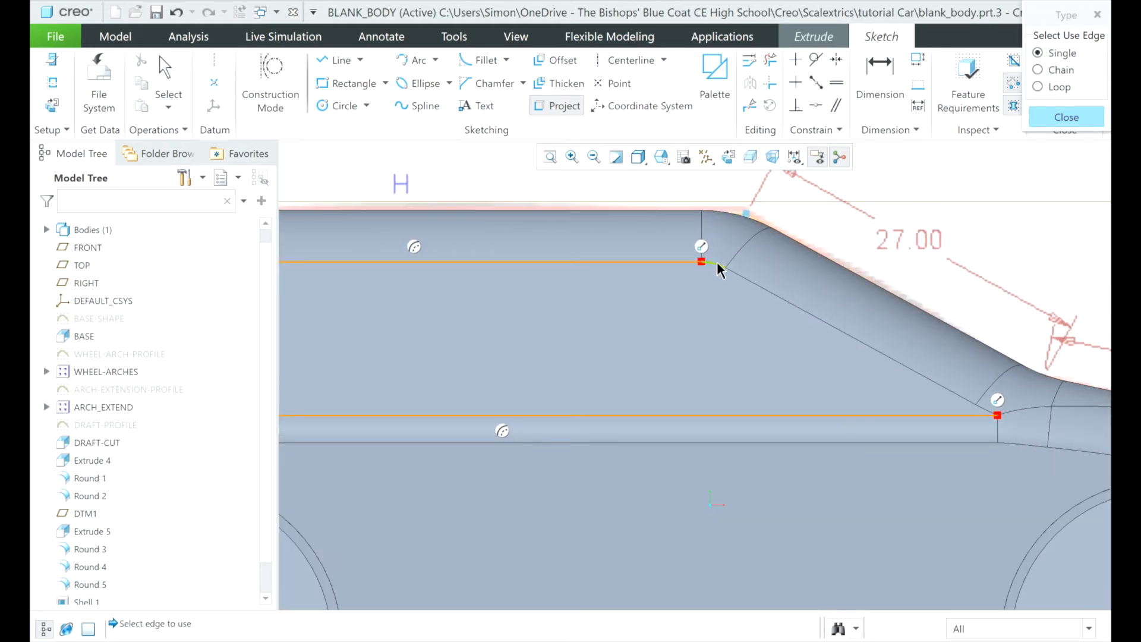
pyautogui.click(718, 267)
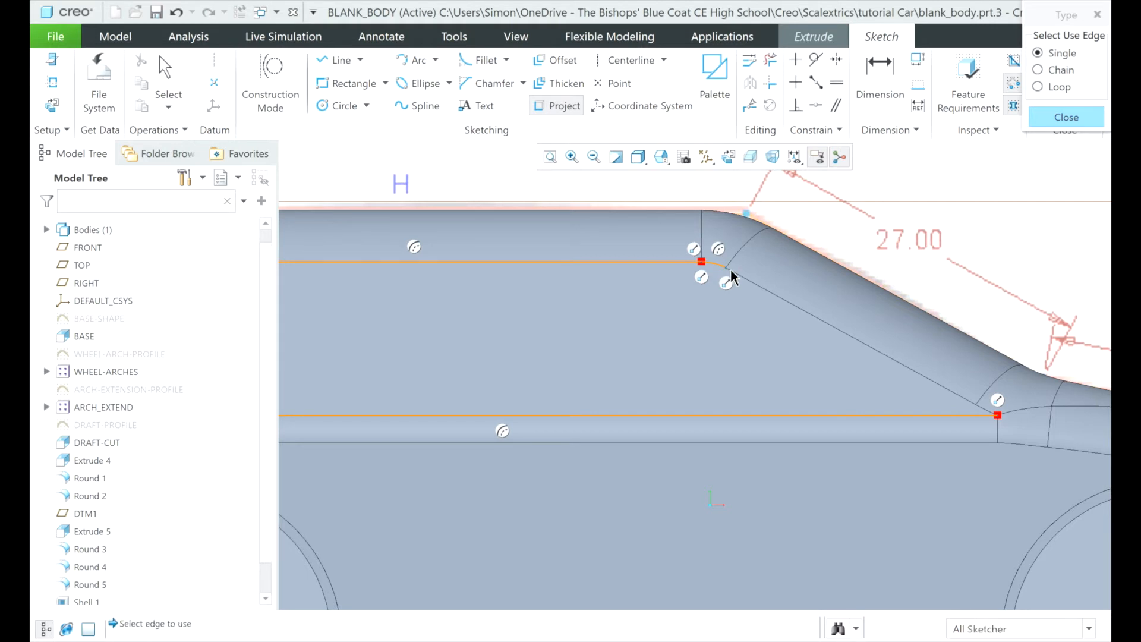
pyautogui.click(739, 281)
pyautogui.click(993, 419)
pyautogui.scroll(4, 992, 418)
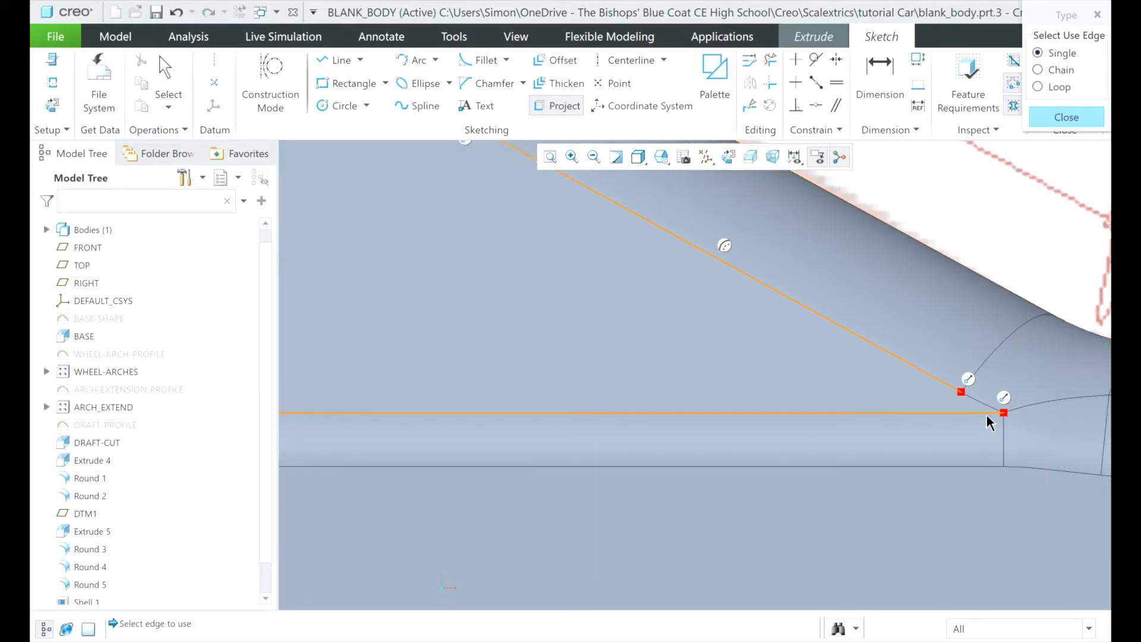
pyautogui.click(981, 412)
pyautogui.scroll(-2, 981, 415)
pyautogui.click(981, 413)
# - Project the window area's rear upper corner curve, sloping rear edge and lower rear curve into the sketch
pyautogui.scroll(-3, 981, 416)
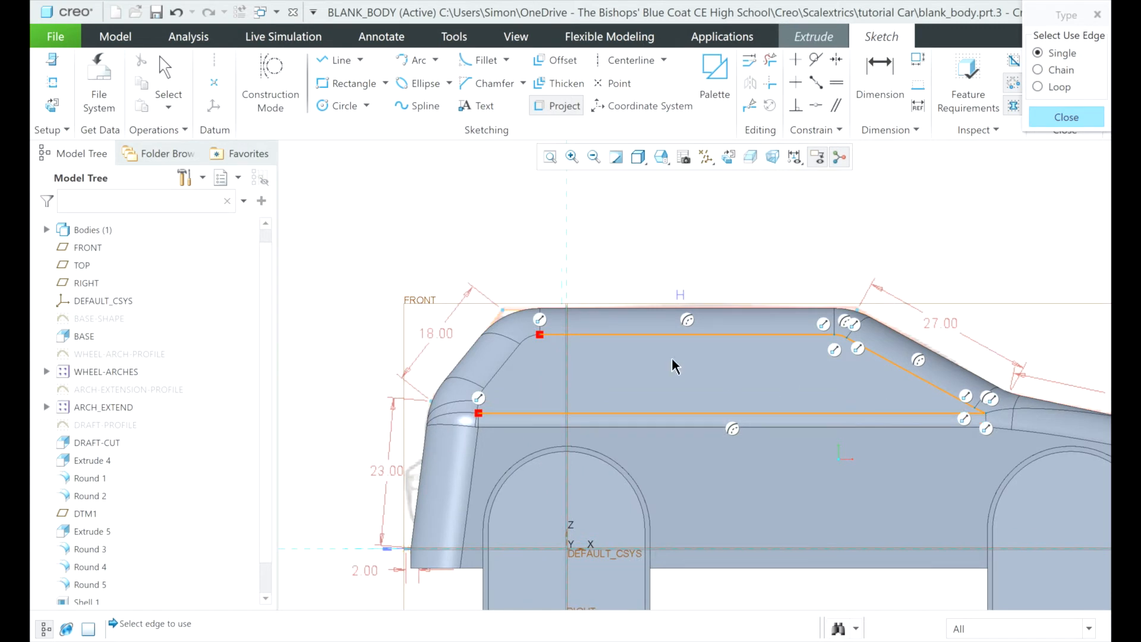
pyautogui.click(547, 338)
pyautogui.click(530, 339)
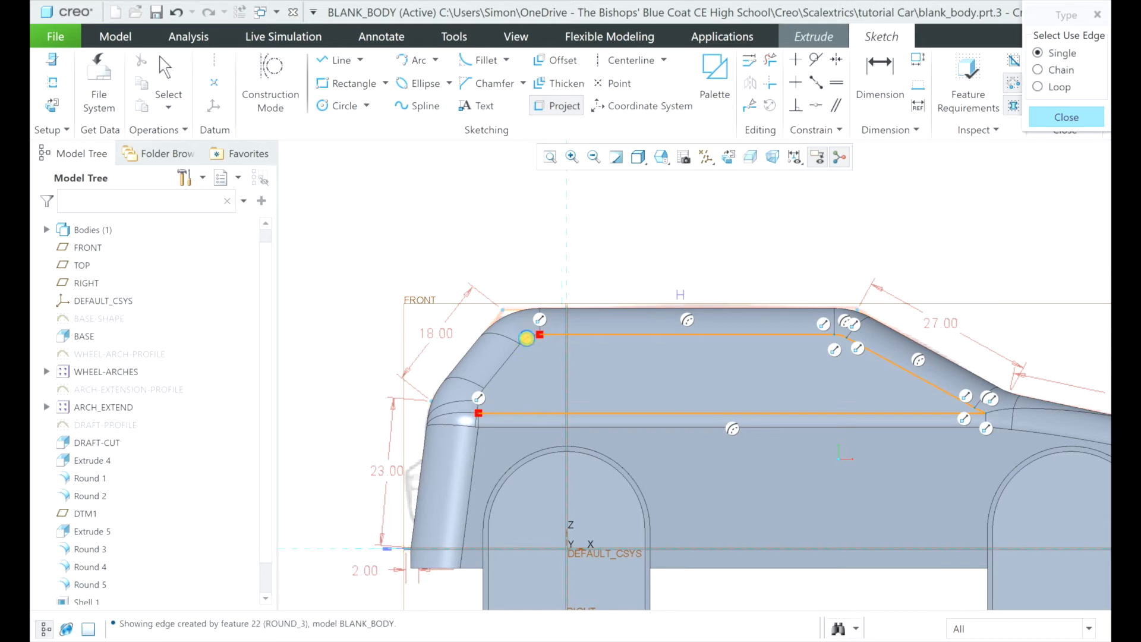
pyautogui.click(508, 369)
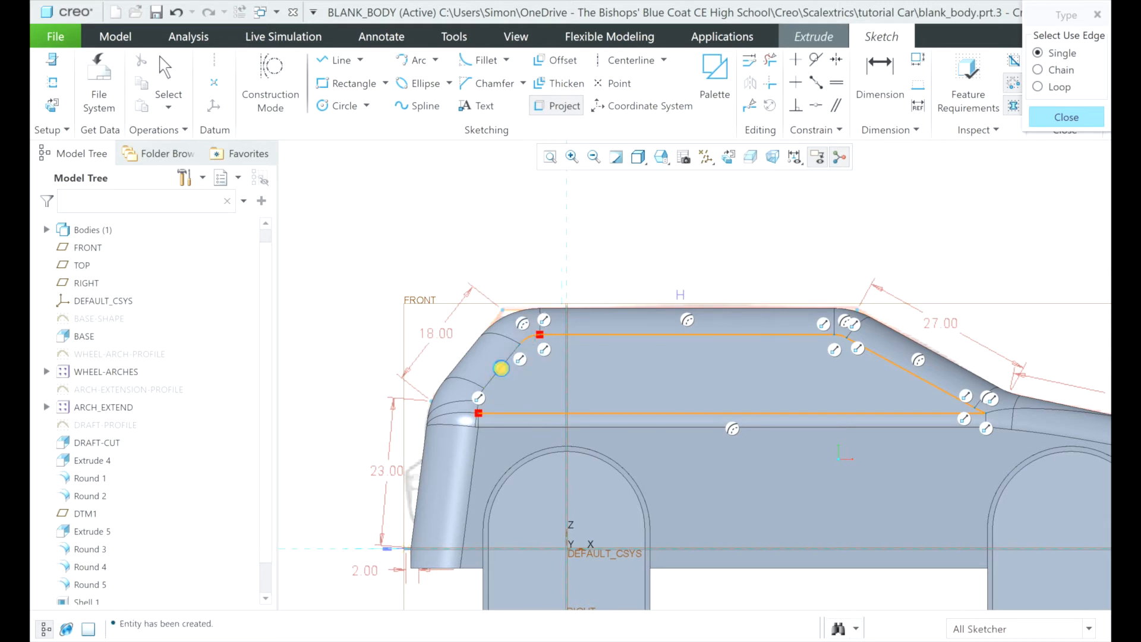
pyautogui.scroll(-5, 465, 427)
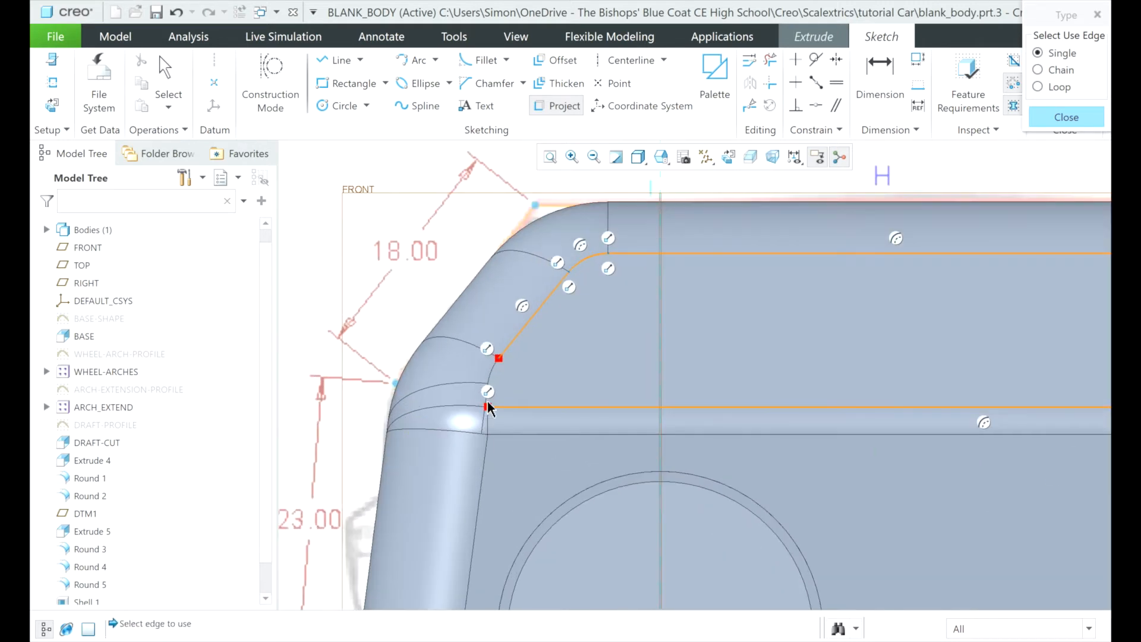
pyautogui.click(496, 362)
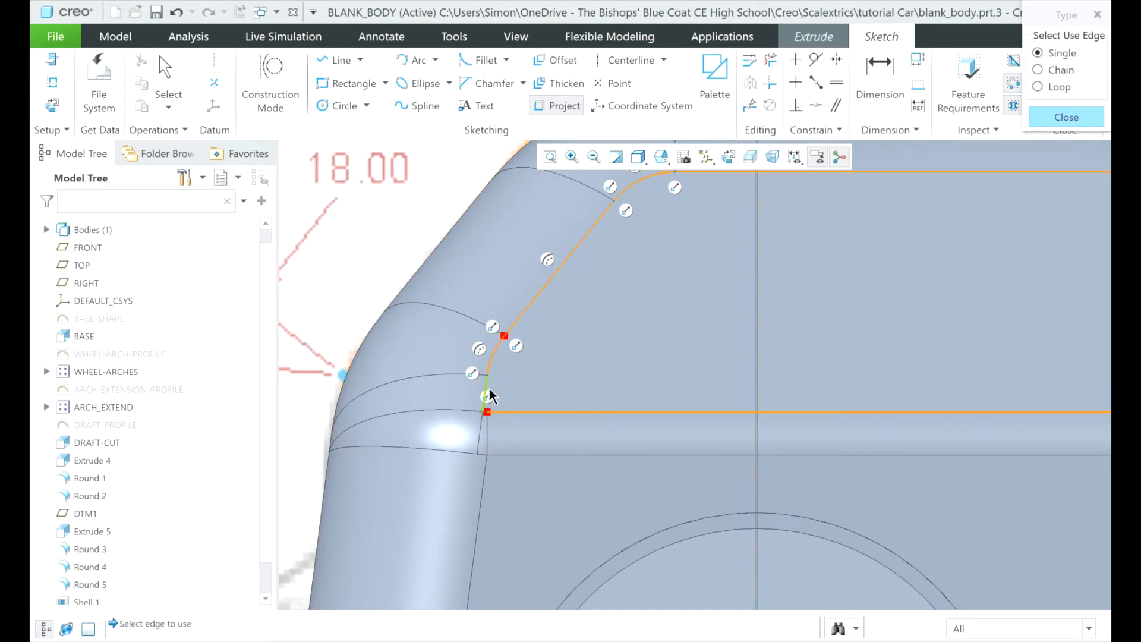
# - Close the window outline at its lower rear corner with a line from the rear curve's end to the lower edge's end
pyautogui.scroll(-2, 489, 397)
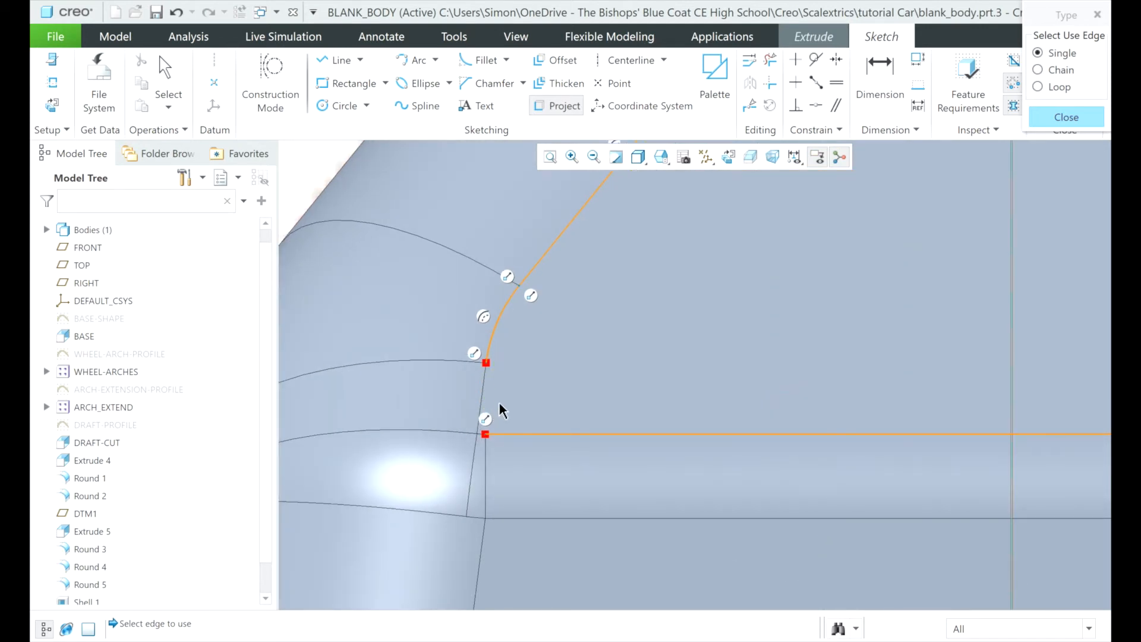
pyautogui.scroll(-2, 500, 410)
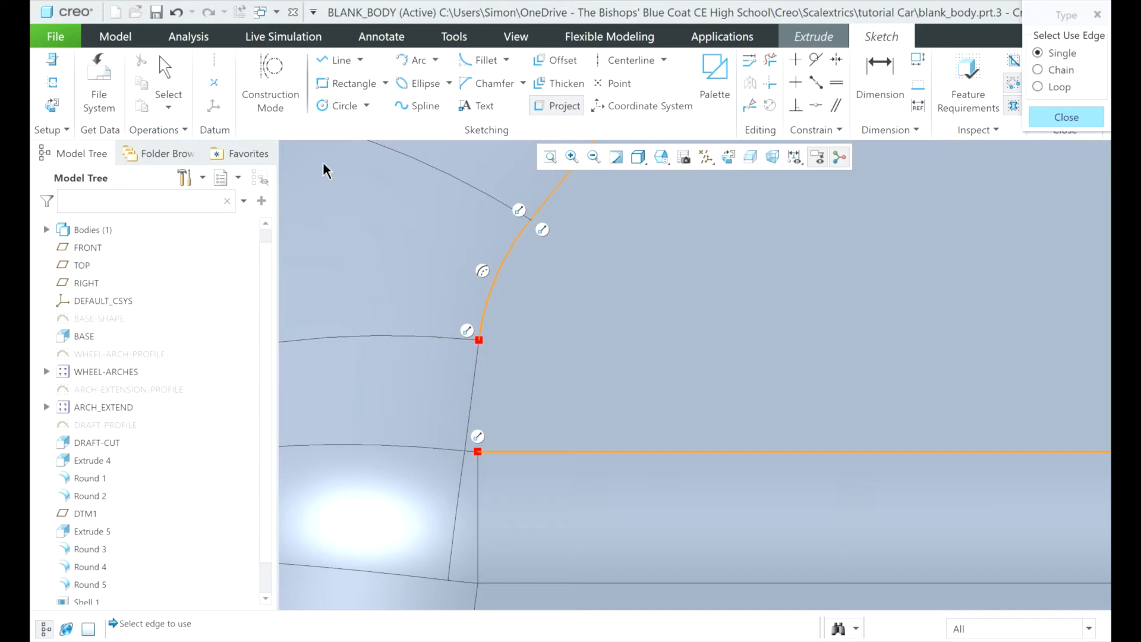
pyautogui.click(334, 60)
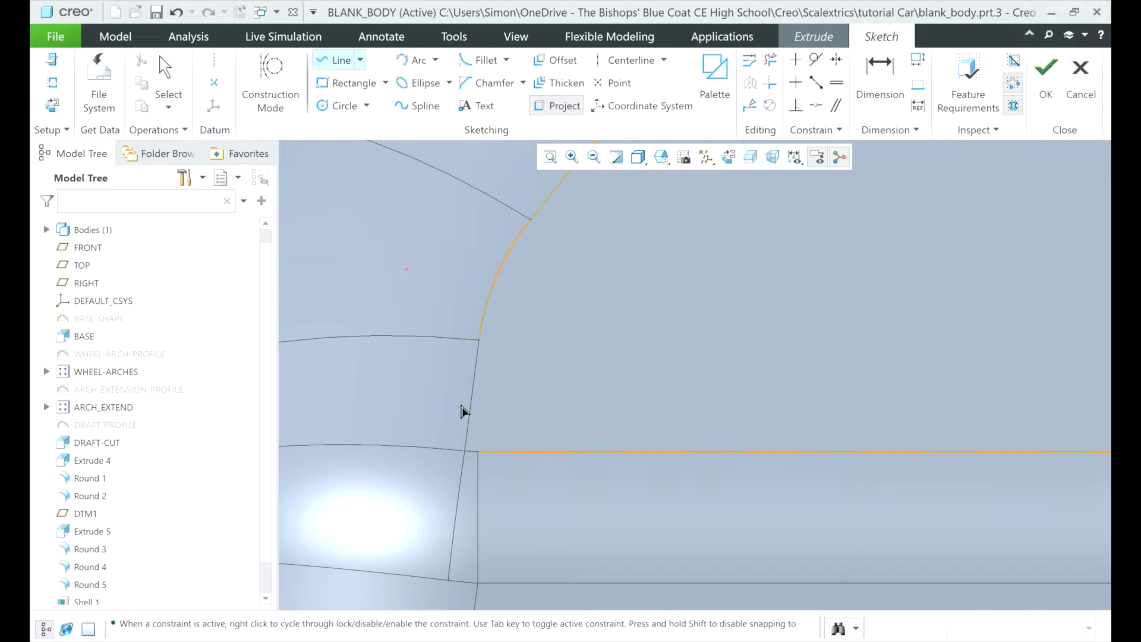
pyautogui.click(479, 342)
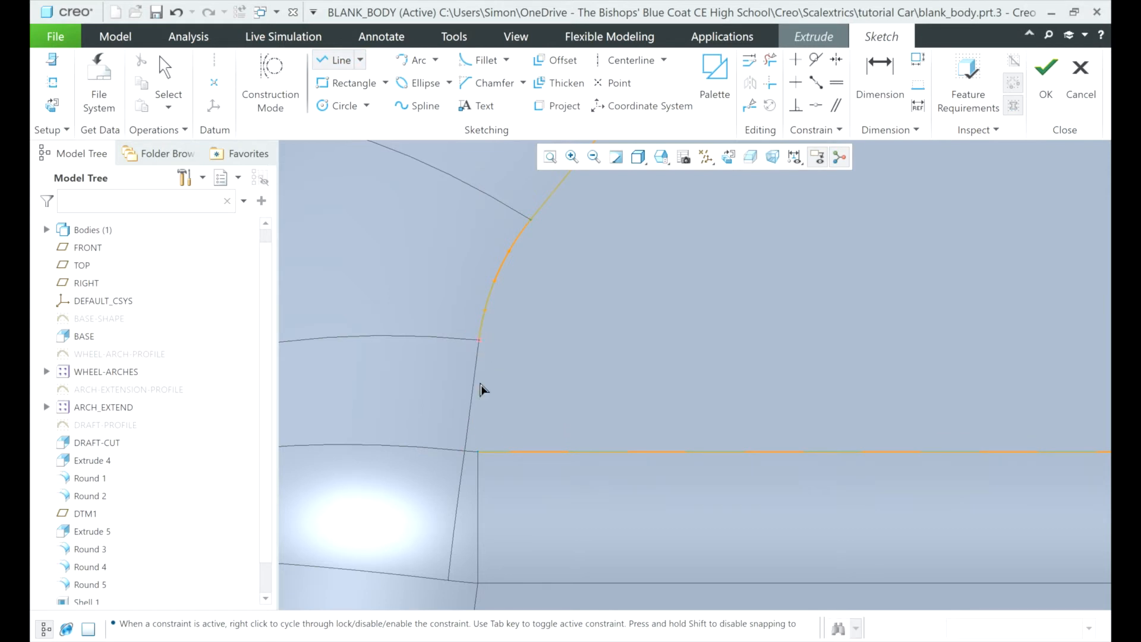
pyautogui.click(477, 451)
pyautogui.middleClick(476, 451)
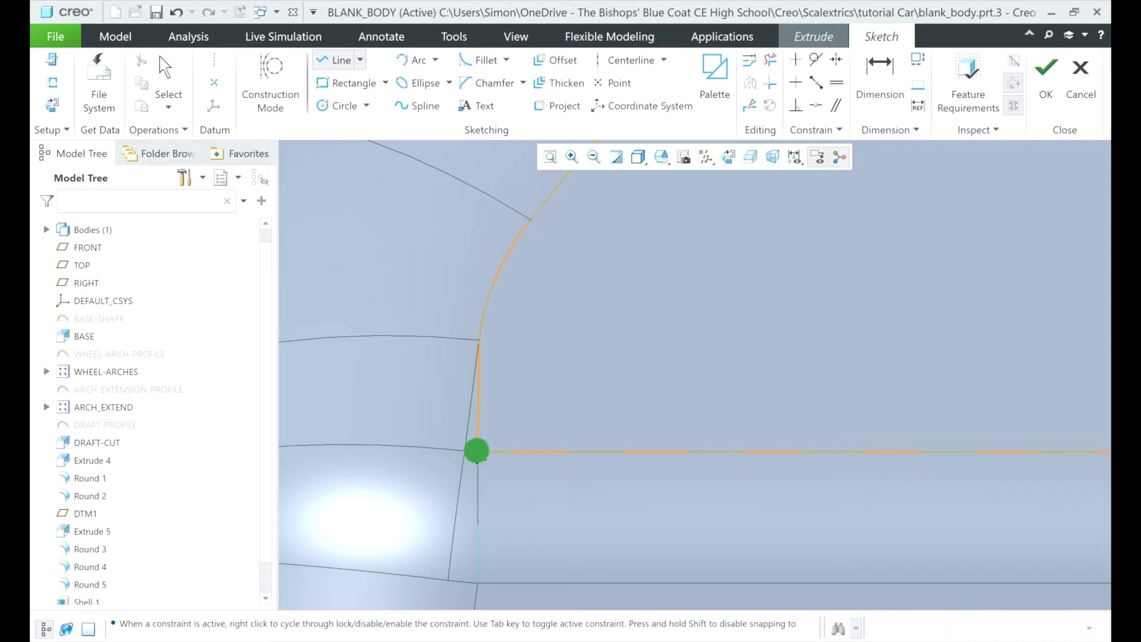
pyautogui.scroll(-3, 484, 482)
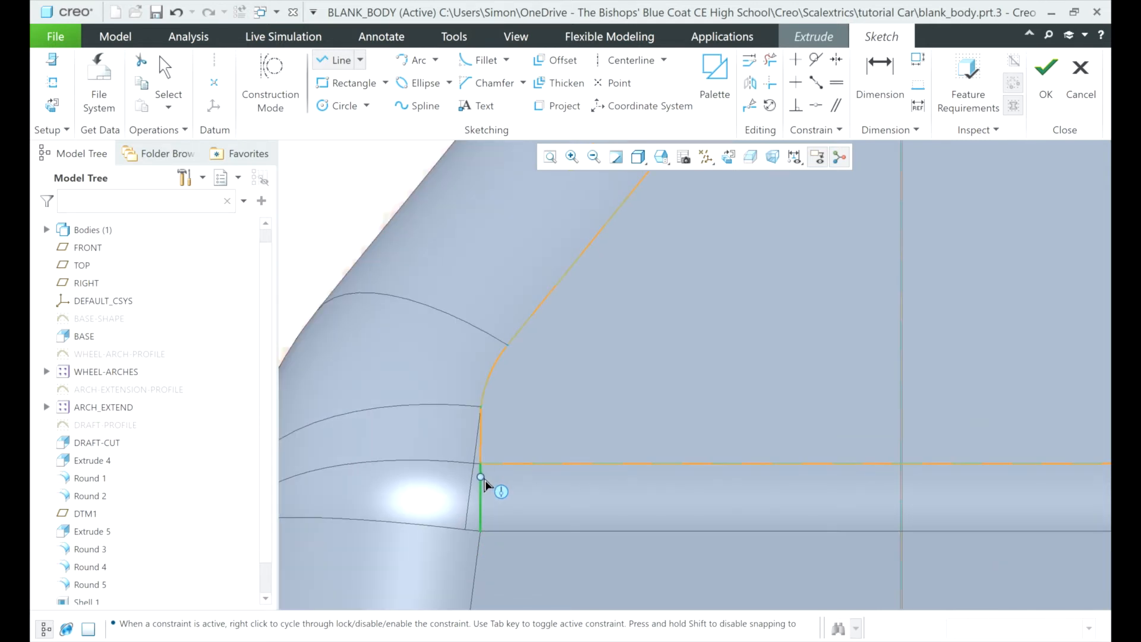
pyautogui.scroll(-5, 484, 483)
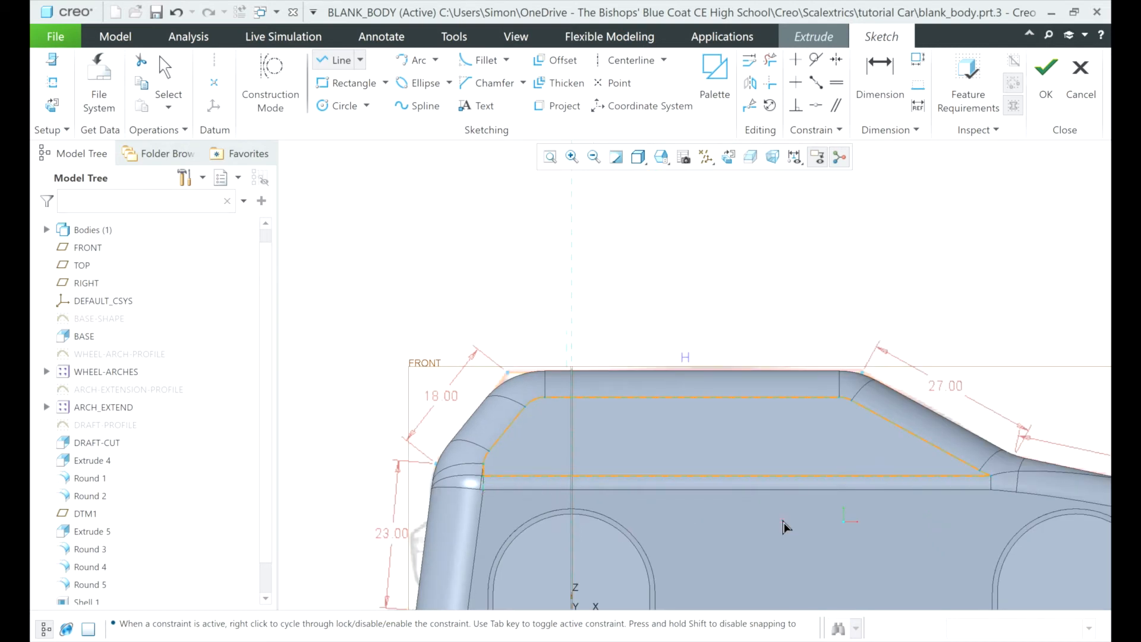
# - Draw a zigzag of three slanted lines between the window outline's upper and lower edges, forming the pillar near mid-length
pyautogui.scroll(2, 784, 526)
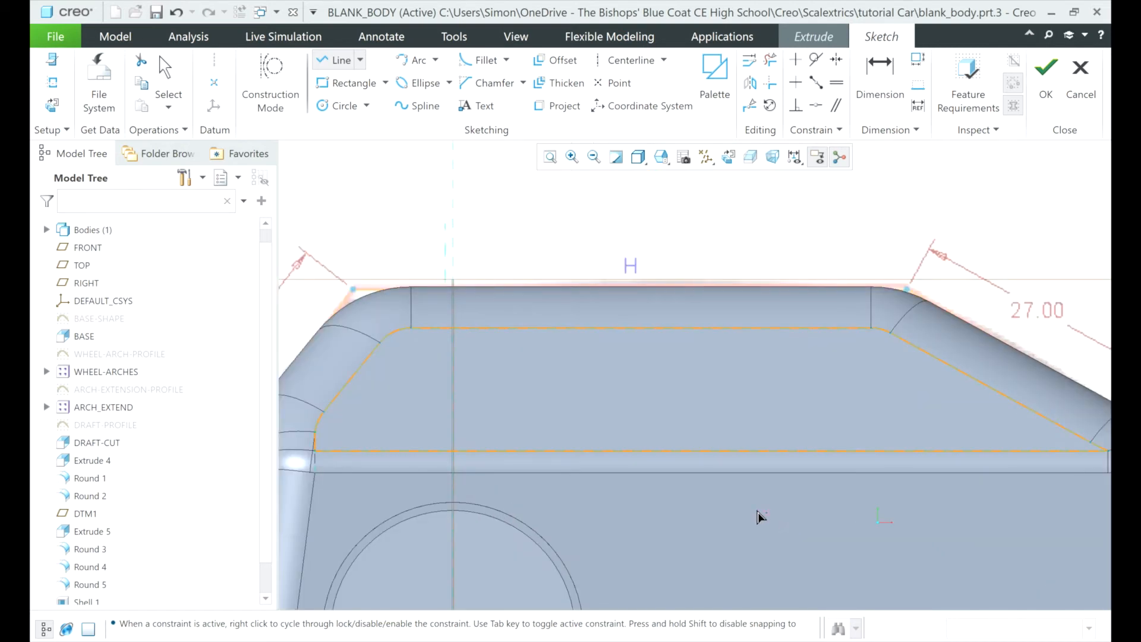
pyautogui.scroll(-2, 759, 516)
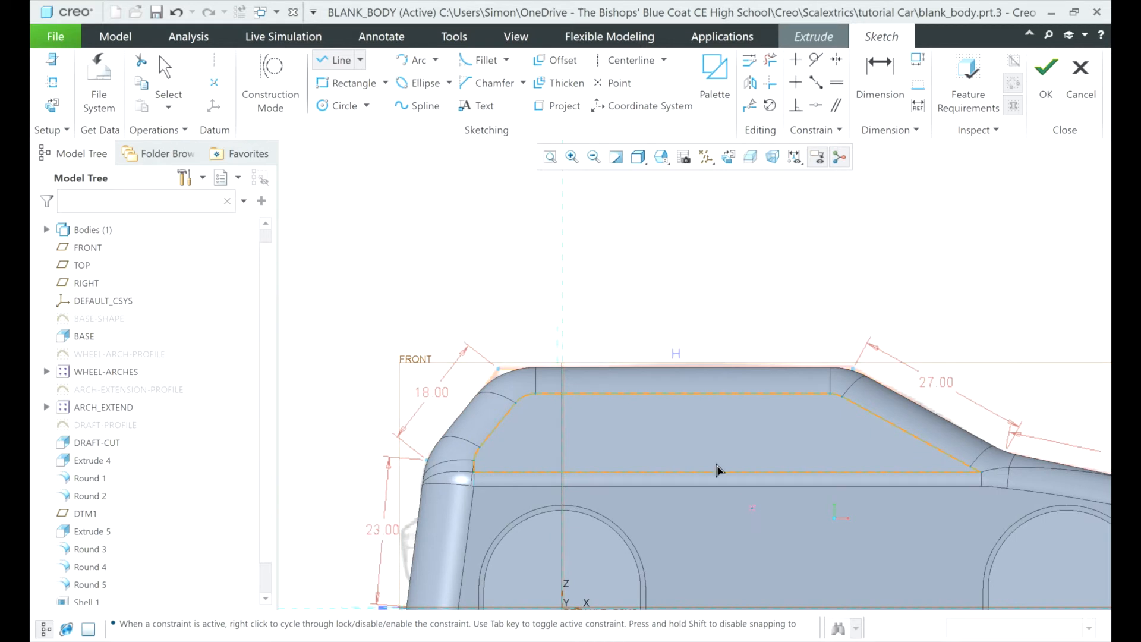
pyautogui.click(685, 395)
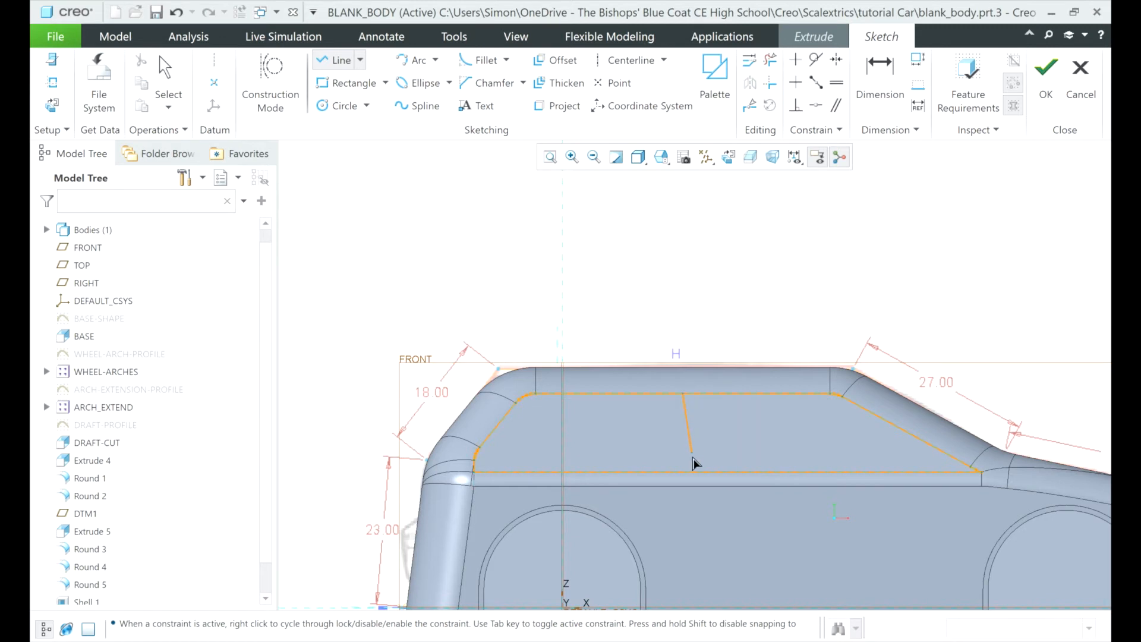
pyautogui.click(698, 474)
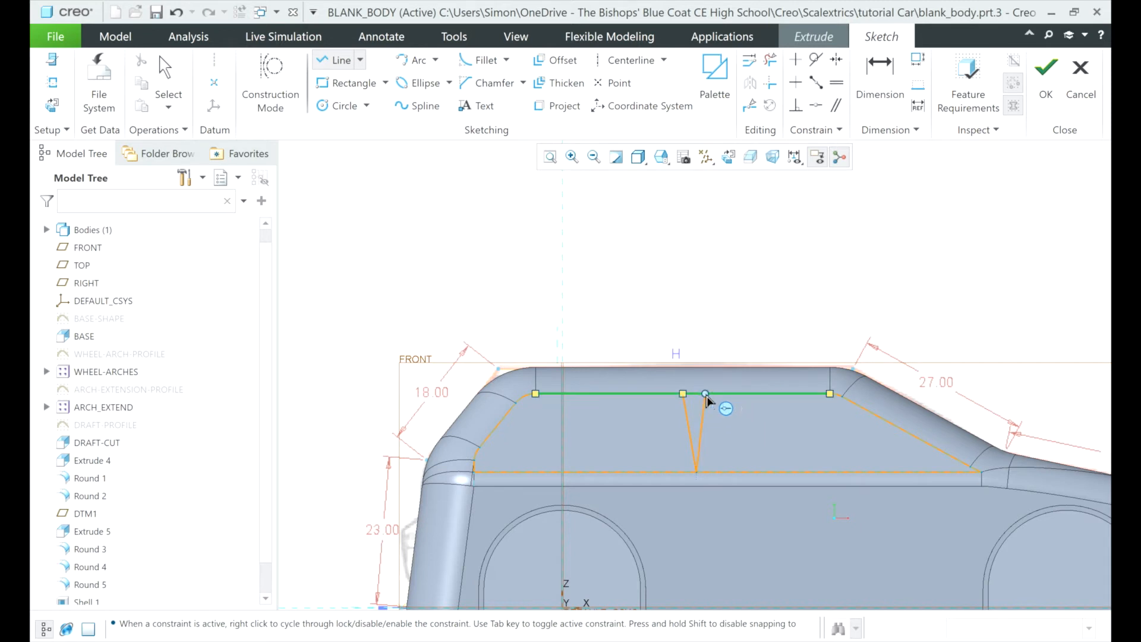
pyautogui.click(705, 394)
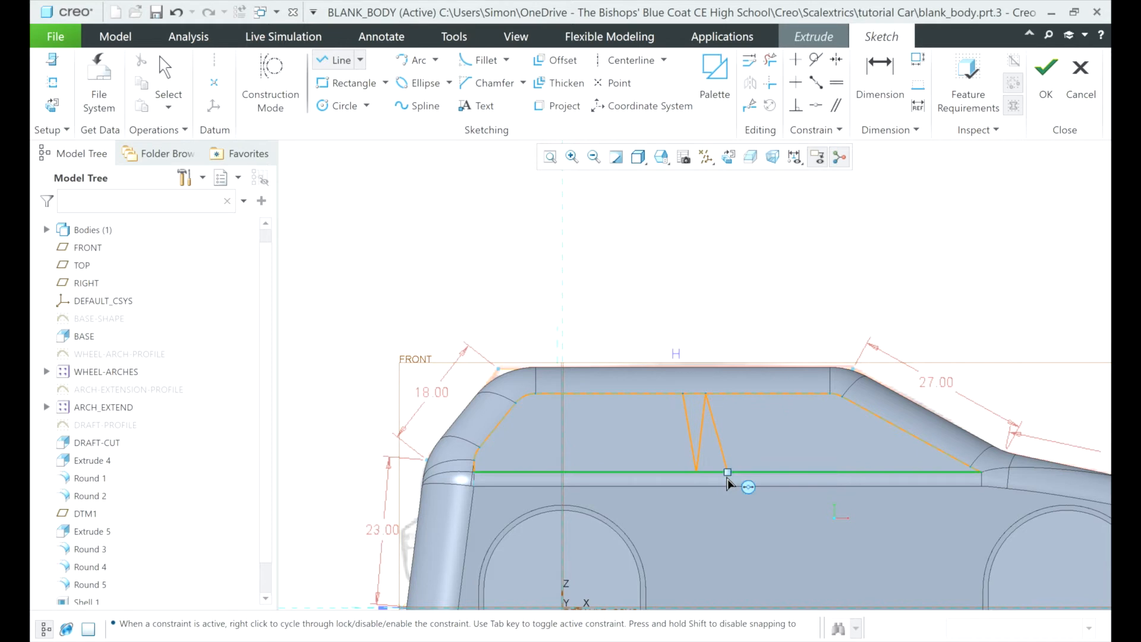
pyautogui.click(728, 473)
pyautogui.middleClick(727, 476)
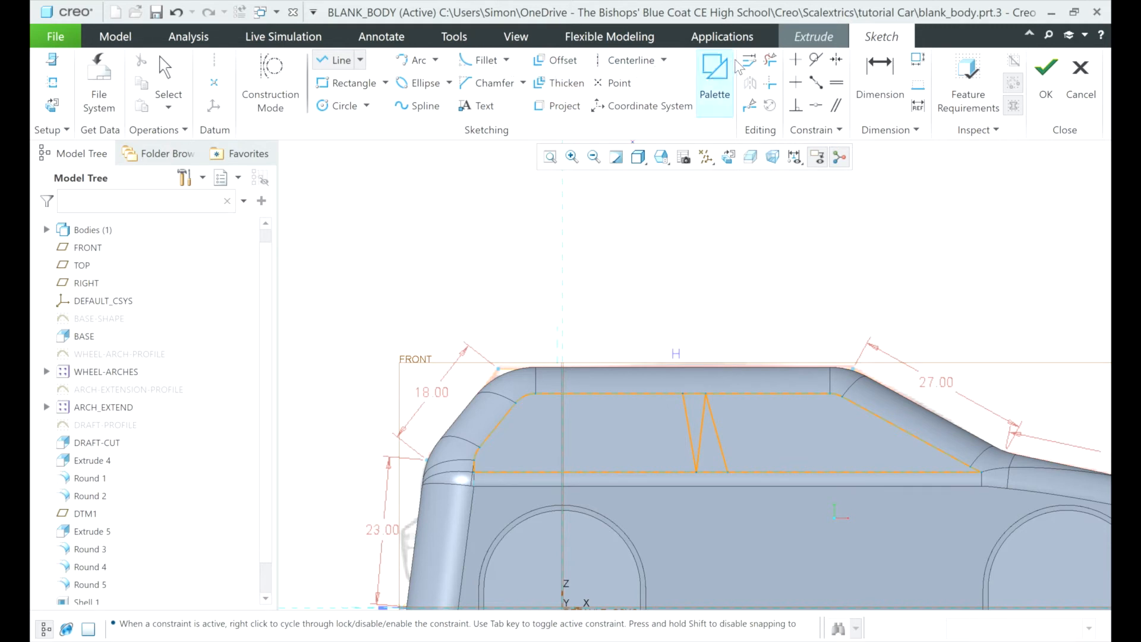
# - Trim away the zigzag's middle line and the short outline segments above and below the pillar, leaving two closed window profiles
pyautogui.click(771, 60)
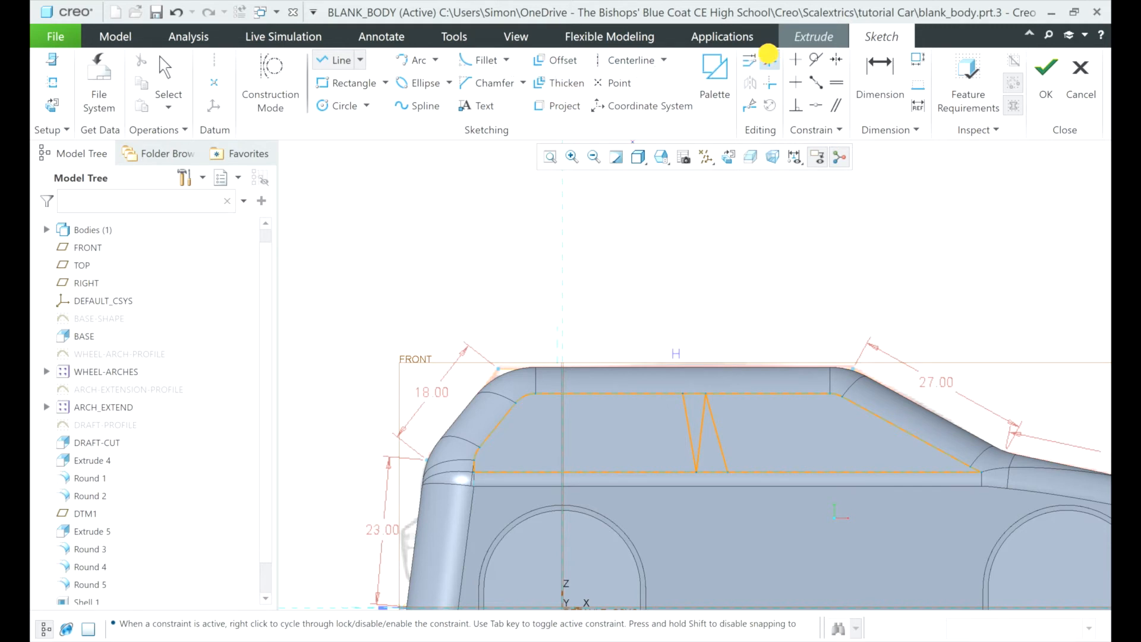
pyautogui.click(702, 423)
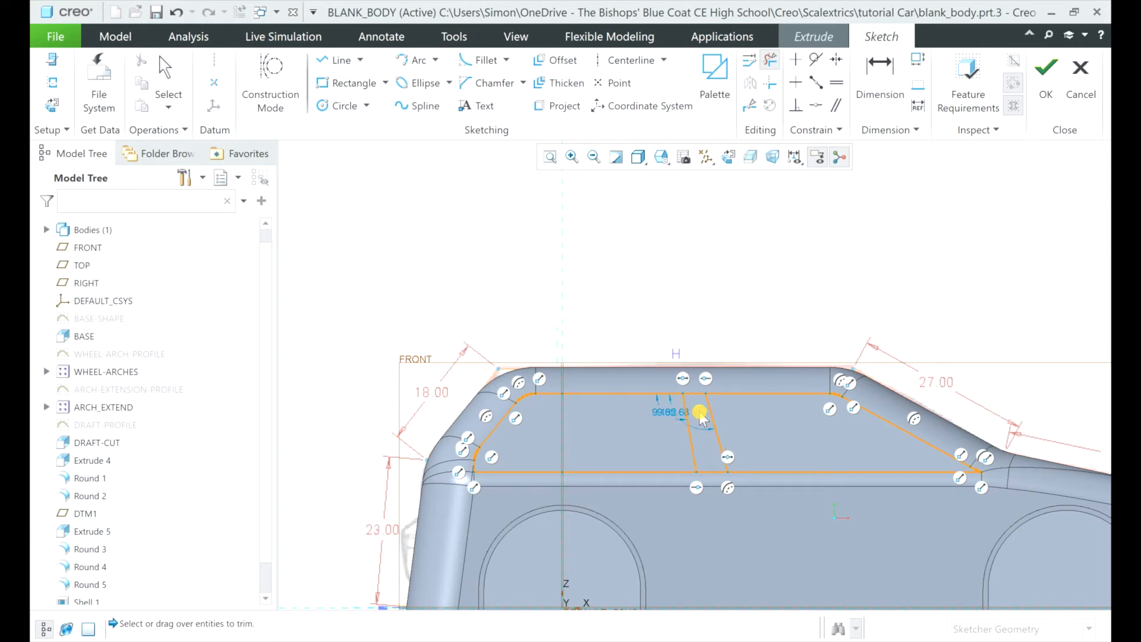
pyautogui.click(695, 395)
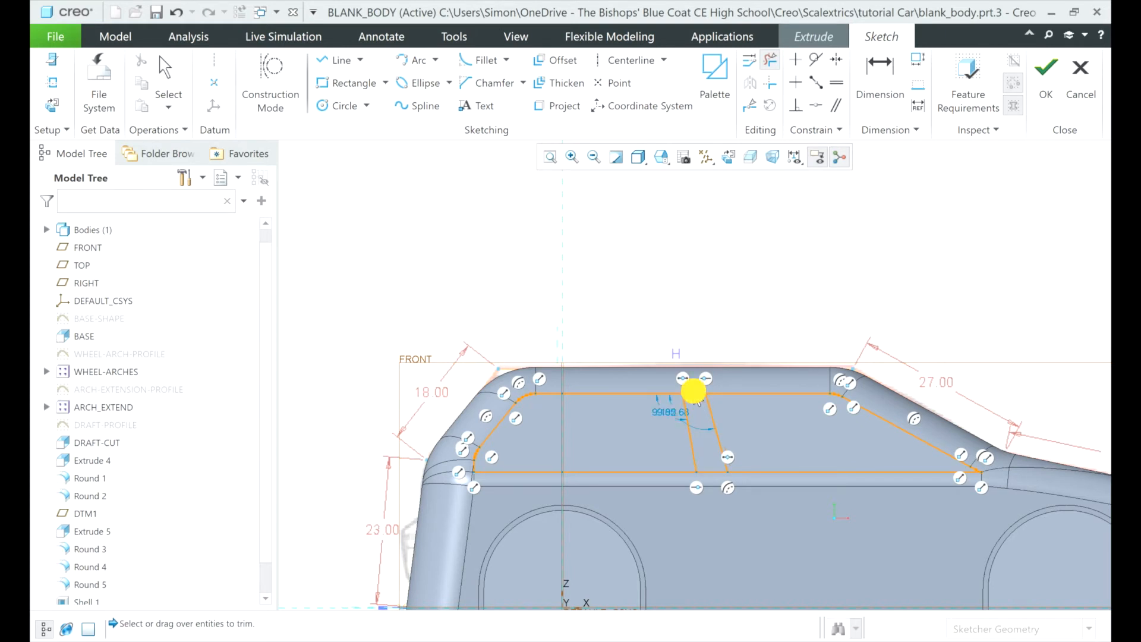
pyautogui.click(709, 475)
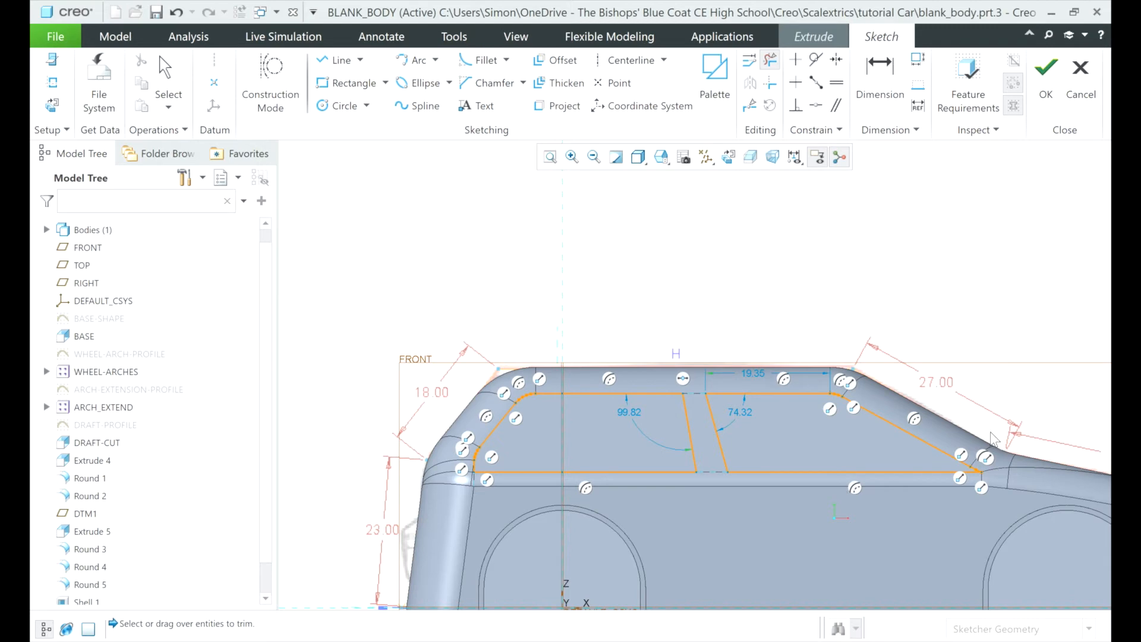
# - Finish the sketch and extrude both window profiles 45.62 with Remove Material to cut the side window openings
pyautogui.moveTo(993, 438); pyautogui.dragTo(946, 438, button='middle')
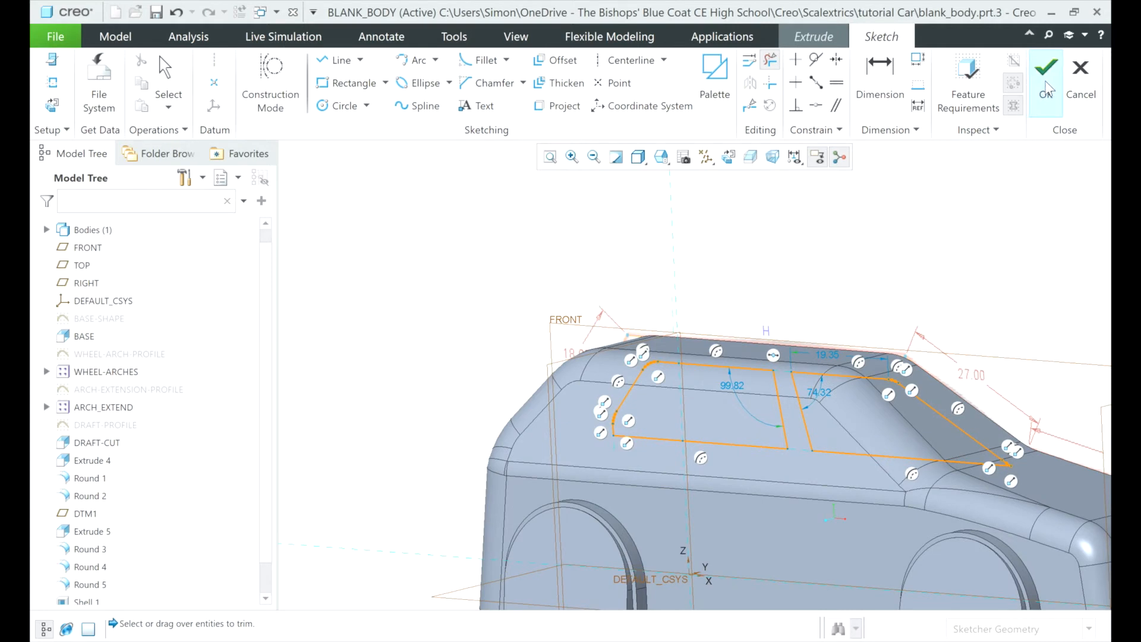
pyautogui.click(1046, 89)
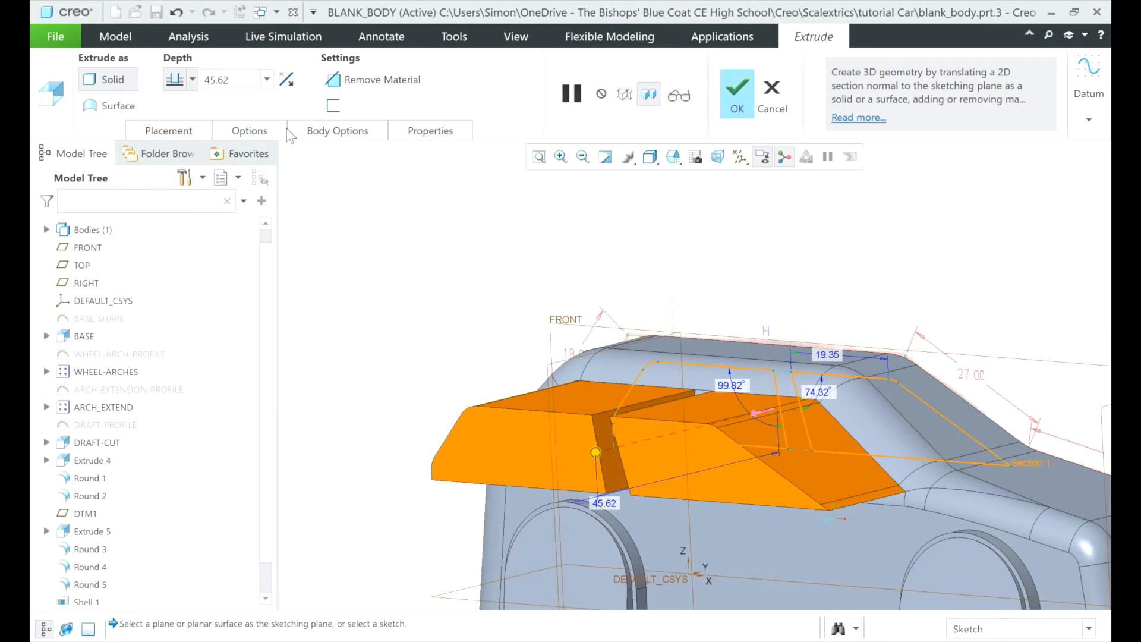
pyautogui.click(357, 84)
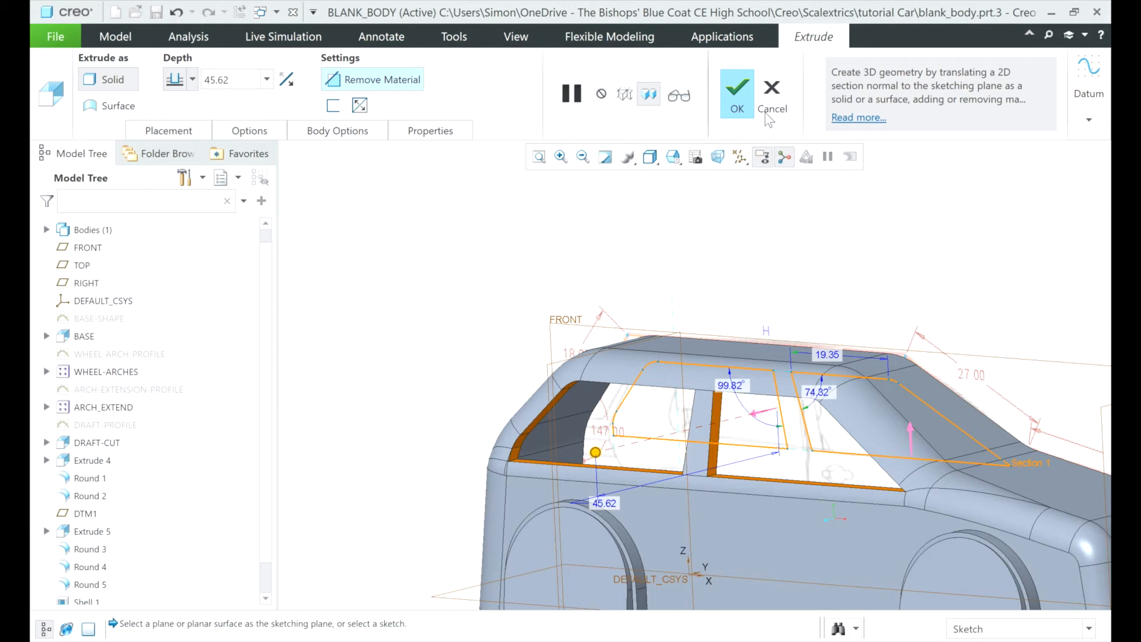
pyautogui.click(744, 95)
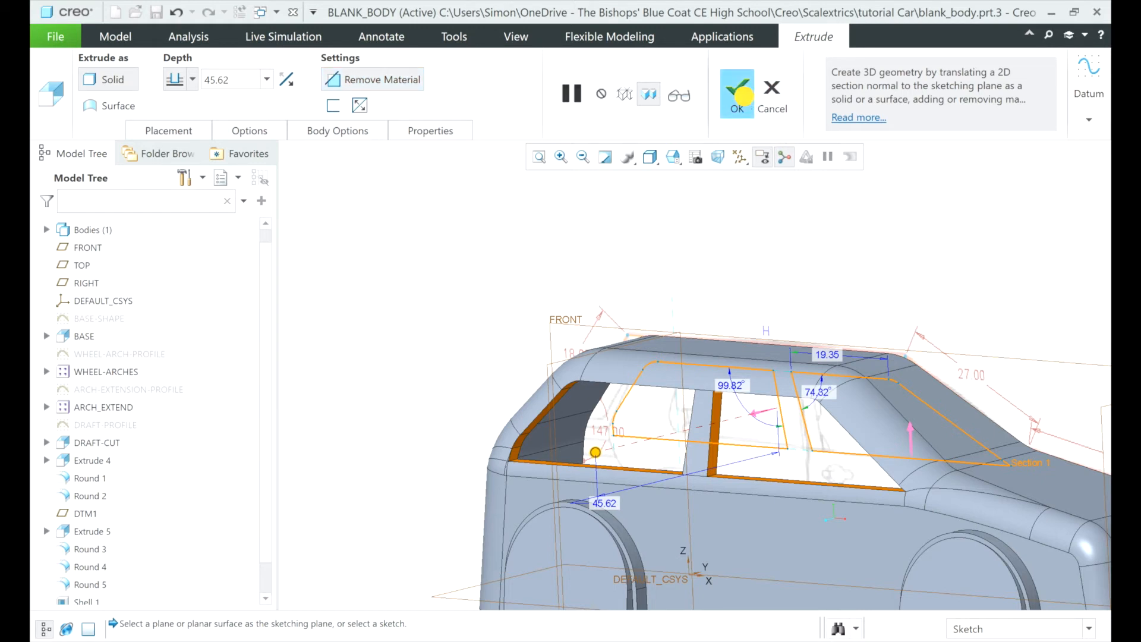
# - Round the lower rear corner of the rear side window with a 7.00 radius
pyautogui.moveTo(605, 422)
pyautogui.mouseDown(button='middle')
pyautogui.moveTo(705, 410)
pyautogui.moveTo(614, 400)
pyautogui.moveTo(605, 411)
pyautogui.mouseUp(button='middle')
pyautogui.moveTo(601, 414); pyautogui.dragTo(599, 414, button='middle')
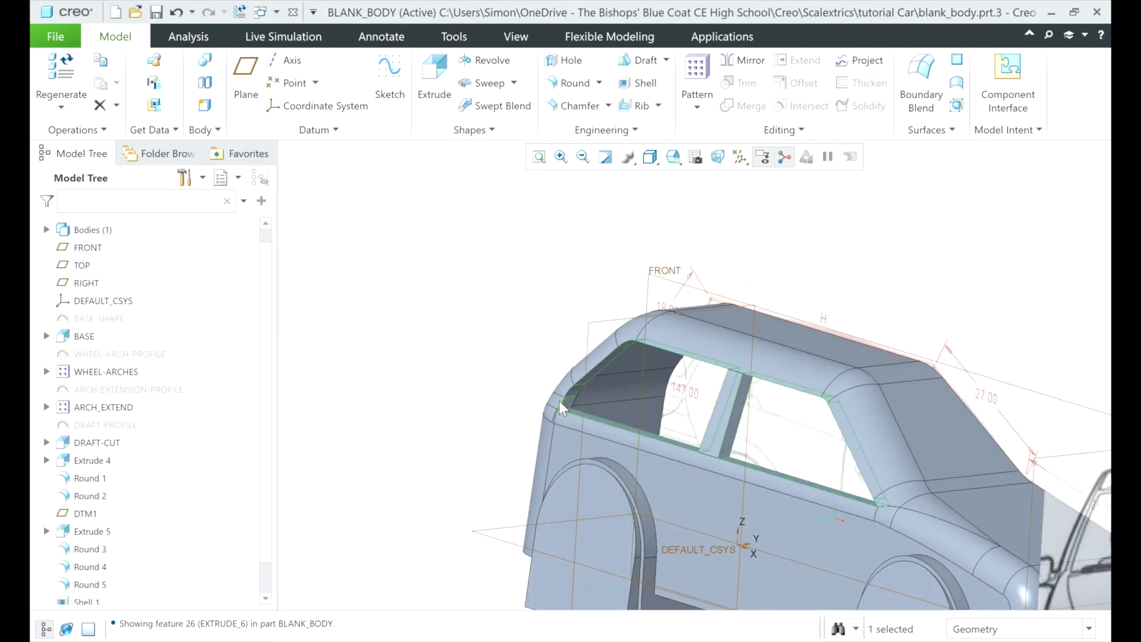
pyautogui.scroll(2, 558, 401)
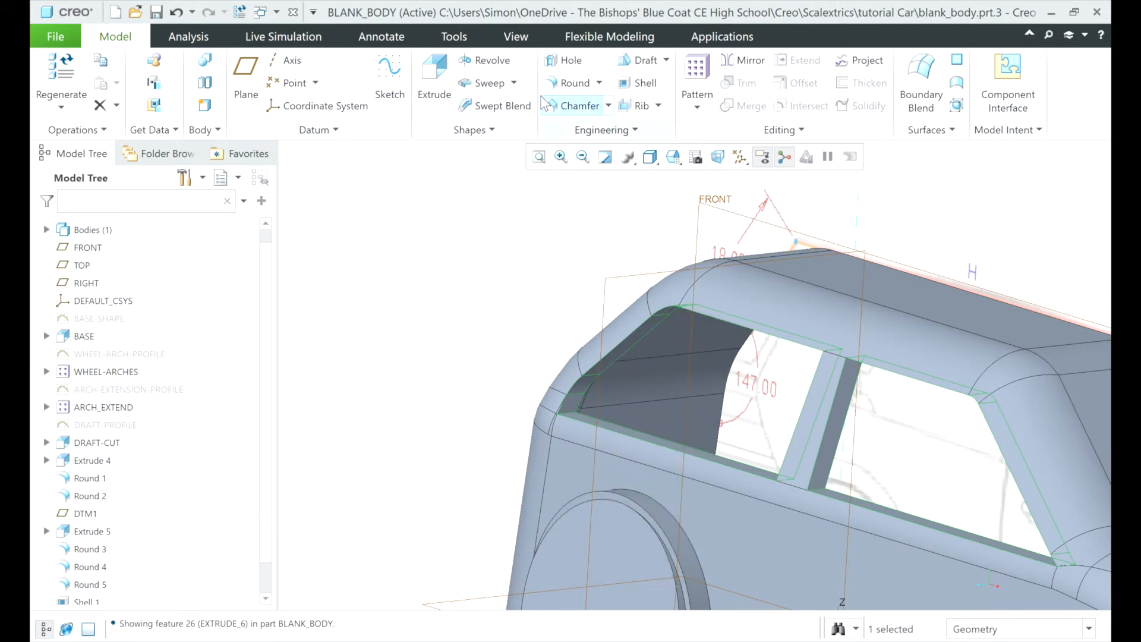
pyautogui.click(554, 83)
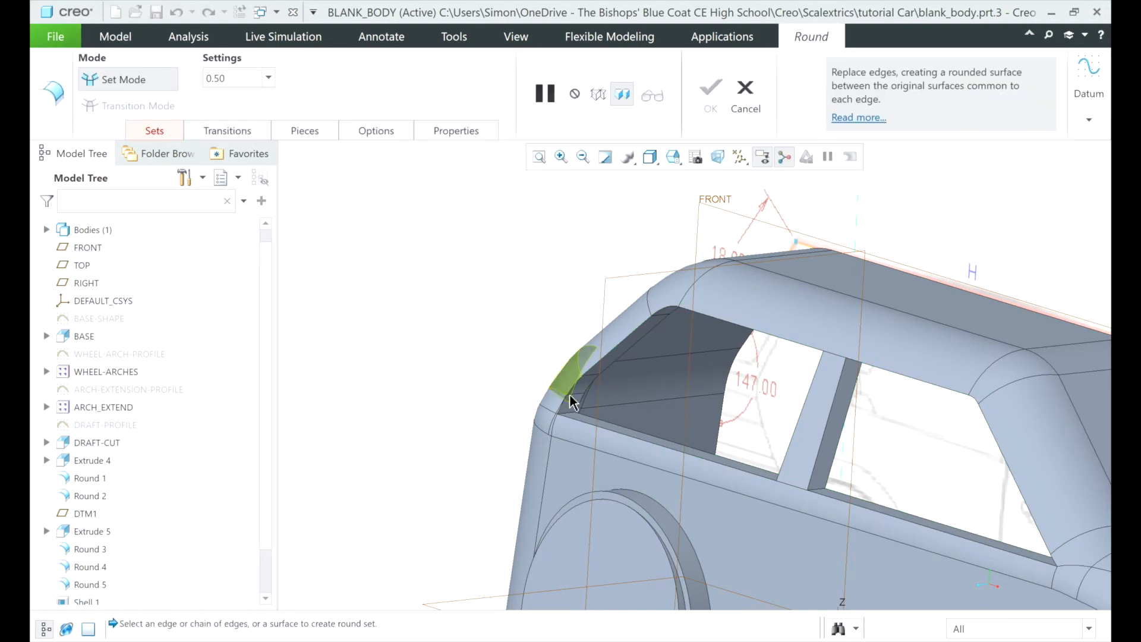
pyautogui.scroll(-2, 579, 416)
pyautogui.scroll(-1, 579, 417)
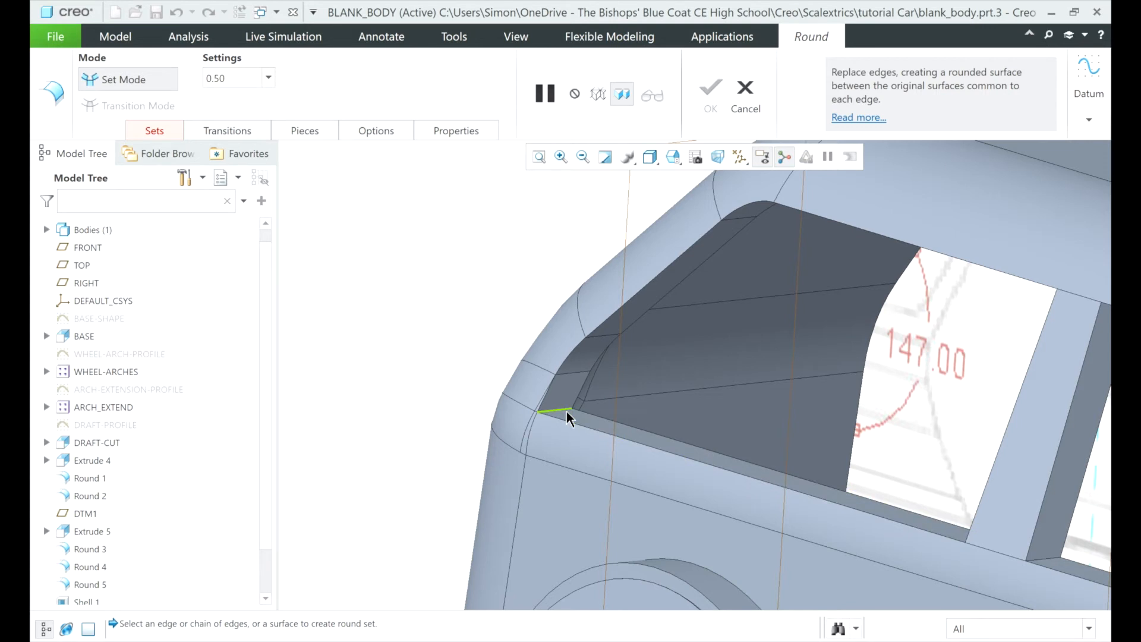
pyautogui.click(567, 412)
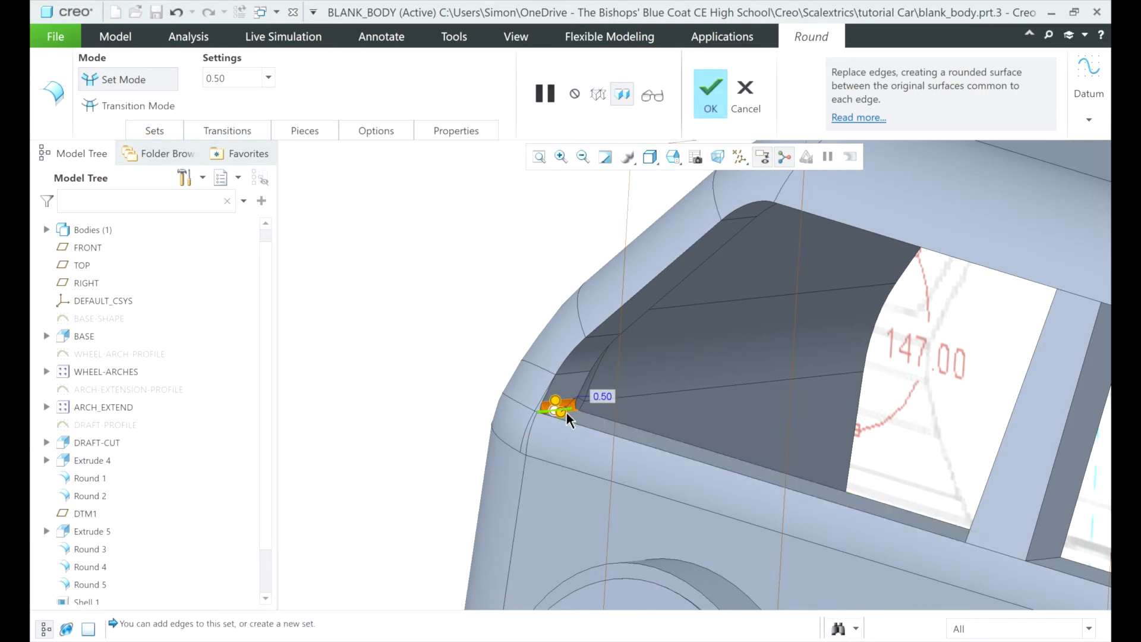
pyautogui.moveTo(562, 414); pyautogui.dragTo(629, 492)
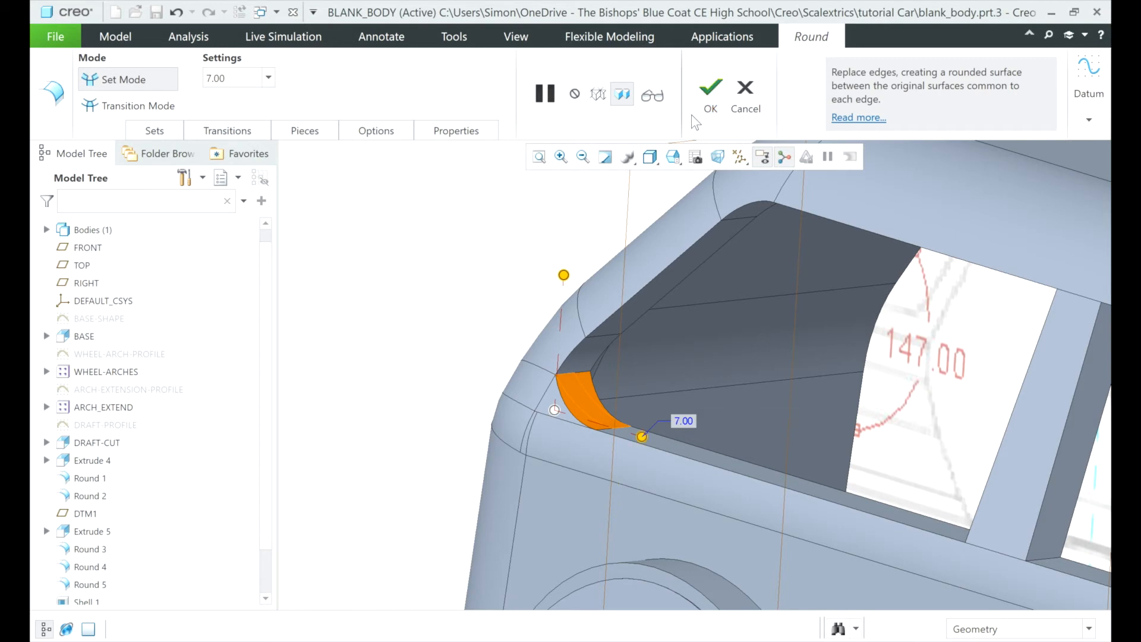
pyautogui.click(696, 114)
# - Add another round to the short corner edge just above the rear window's lower rear round
pyautogui.press('r')
pyautogui.click(581, 374)
pyautogui.moveTo(577, 368)
pyautogui.mouseDown()
pyautogui.moveTo(586, 341)
pyautogui.moveTo(583, 359)
pyautogui.mouseUp()
pyautogui.click(711, 94)
# - Apply 3.00 radius rounds to the upper and lower window corners on both sides of the pillar
pyautogui.moveTo(853, 357); pyautogui.dragTo(910, 357, button='middle')
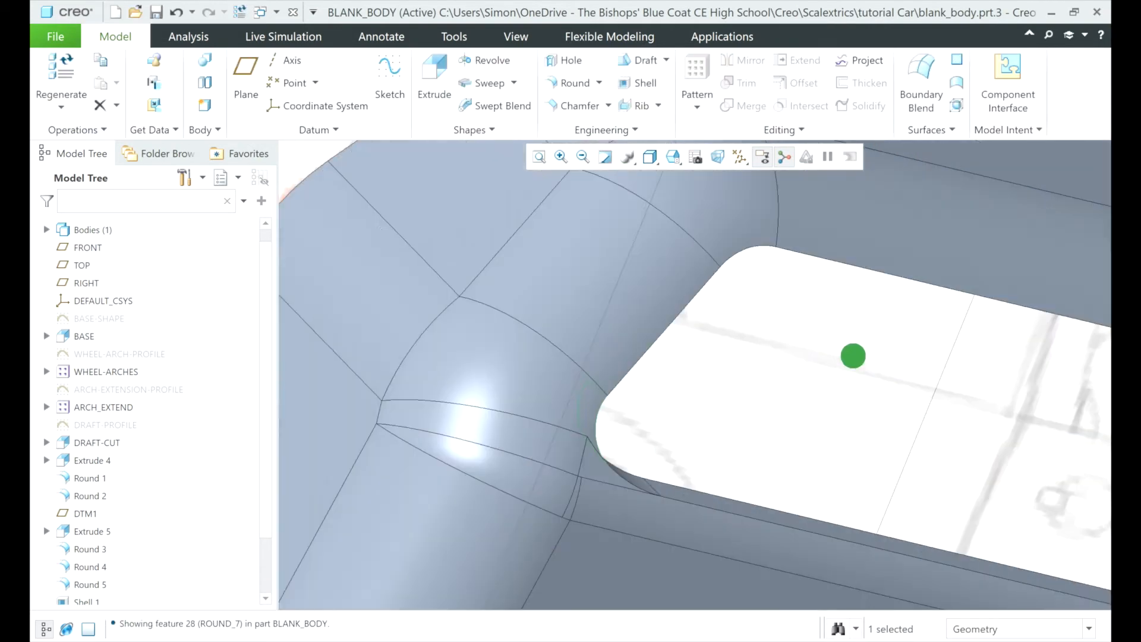
pyautogui.scroll(5, 885, 350)
pyautogui.scroll(-5, 968, 411)
pyautogui.click(571, 82)
pyautogui.click(886, 443)
pyautogui.moveTo(889, 438); pyautogui.dragTo(894, 393)
pyautogui.moveTo(890, 230); pyautogui.dragTo(804, 316, button='middle')
pyautogui.scroll(-3, 881, 206)
pyautogui.click(882, 206)
pyautogui.moveTo(877, 296); pyautogui.dragTo(862, 315, button='middle')
pyautogui.click(886, 299)
pyautogui.moveTo(848, 415); pyautogui.dragTo(832, 398, button='middle')
pyautogui.click(769, 443)
pyautogui.moveTo(971, 420); pyautogui.dragTo(1005, 476, button='middle')
# - Add the front window's sharp lower front corner as a further round set with a 2.00 radius and complete the round feature
pyautogui.scroll(7, 1011, 484)
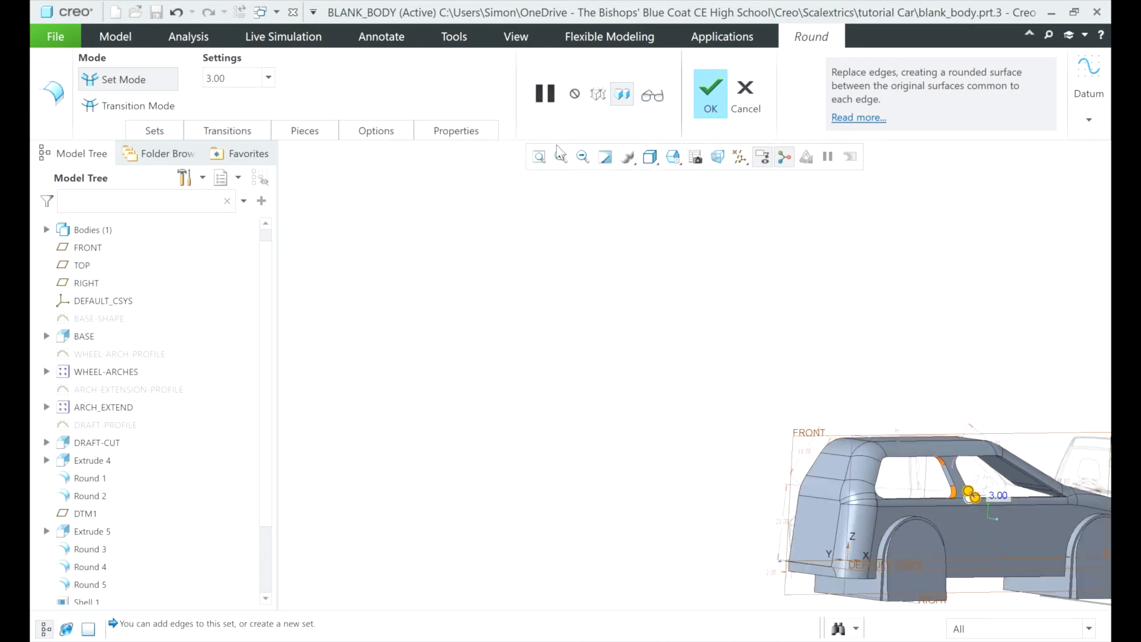
pyautogui.scroll(-8, 823, 390)
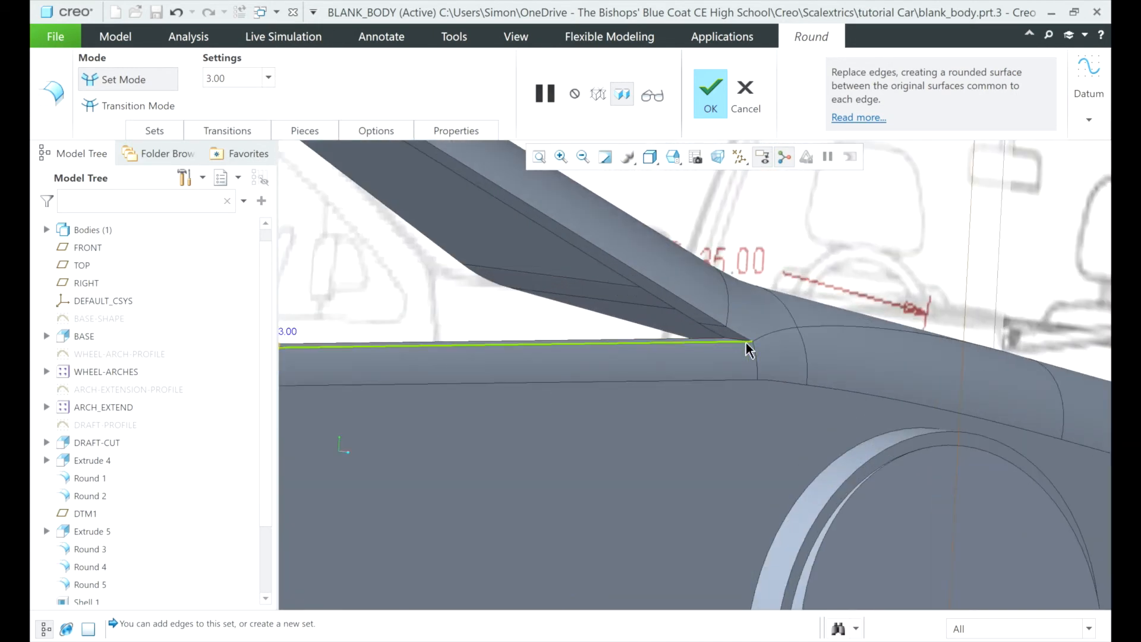
pyautogui.click(748, 345)
pyautogui.moveTo(747, 349); pyautogui.dragTo(725, 339, button='middle')
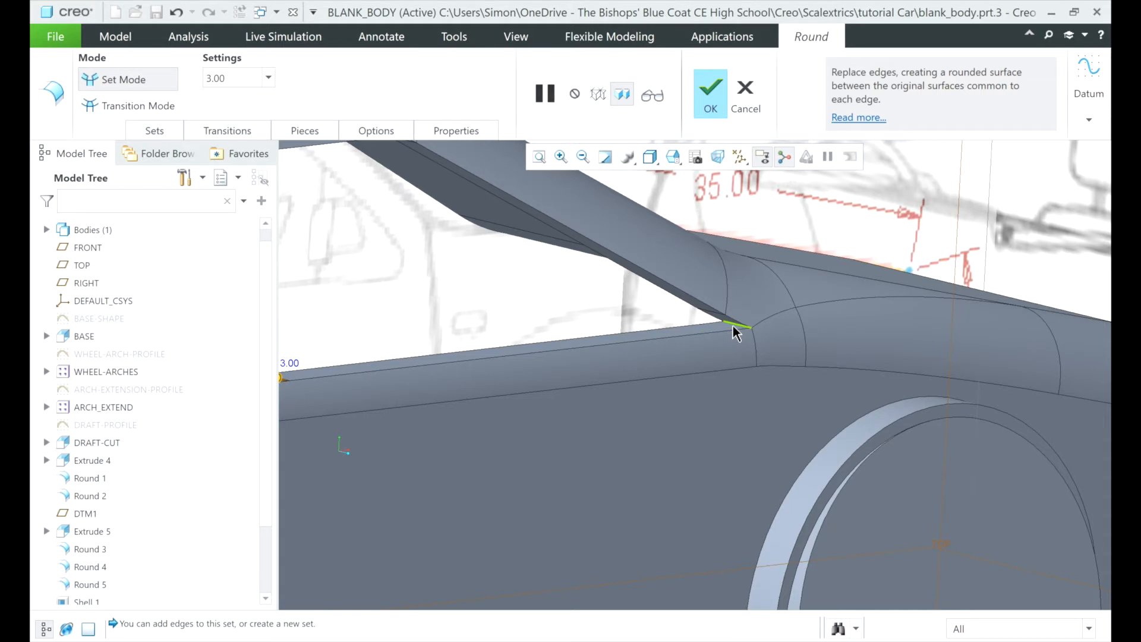
pyautogui.click(734, 325)
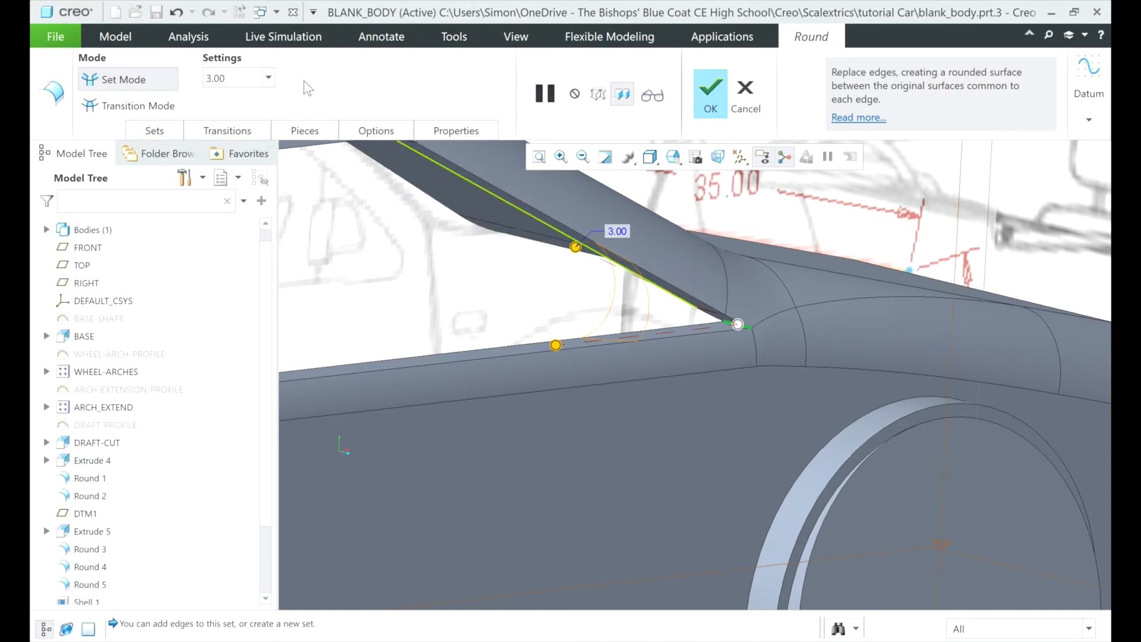
pyautogui.doubleClick(223, 77)
pyautogui.write('2')
pyautogui.press('Return')
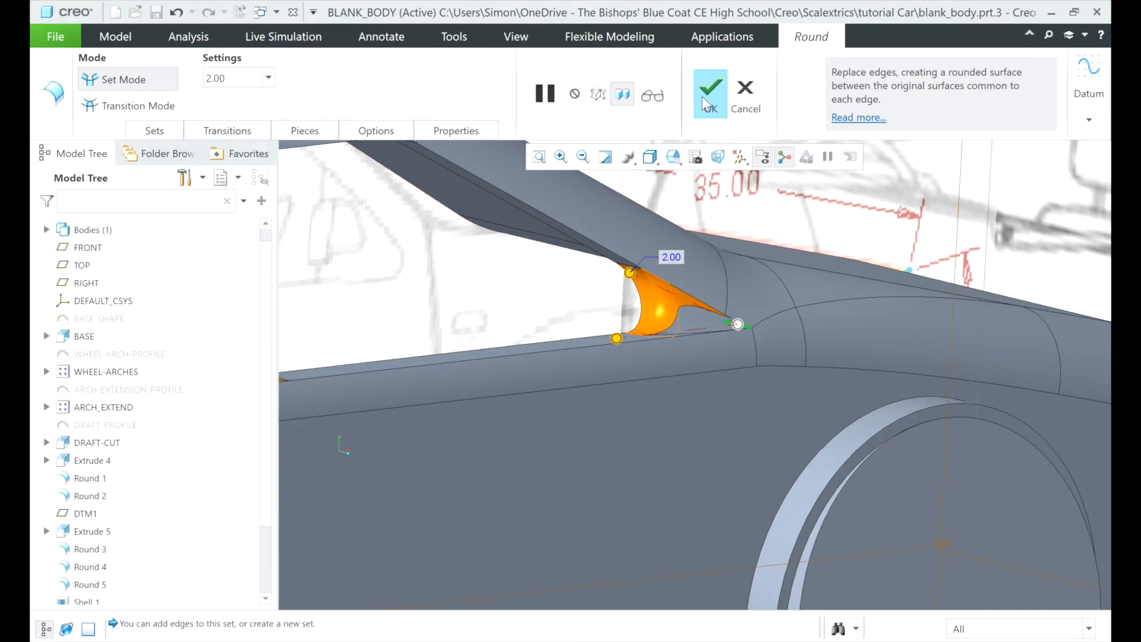
pyautogui.click(723, 88)
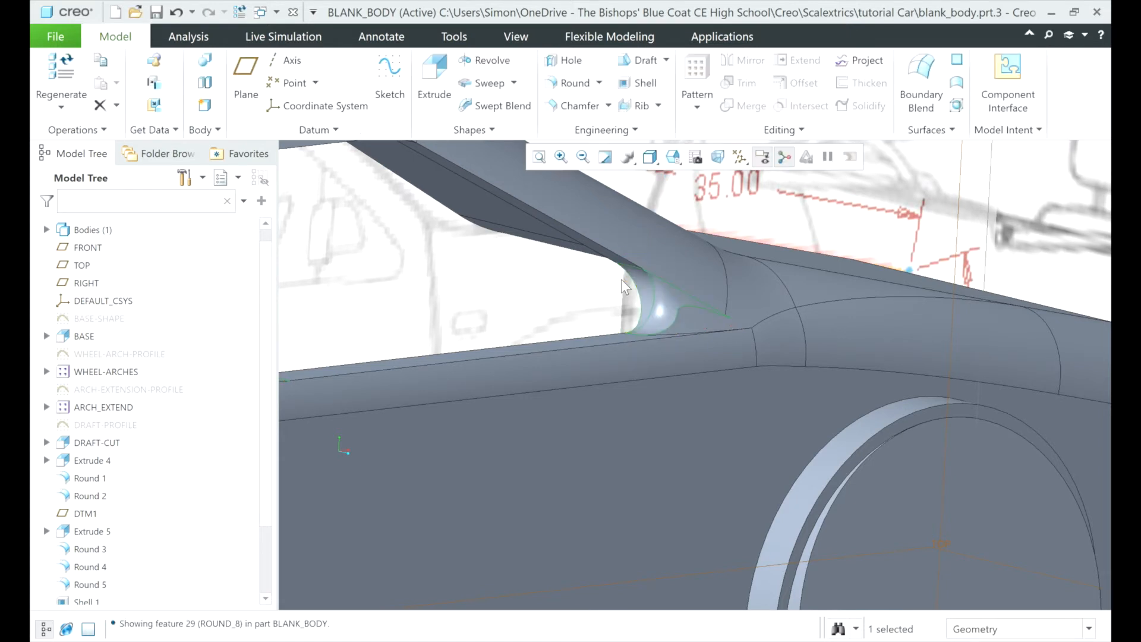
# - Start a new extrude and open its sketch on datum plane DTM1 in front of the car
pyautogui.scroll(2, 639, 326)
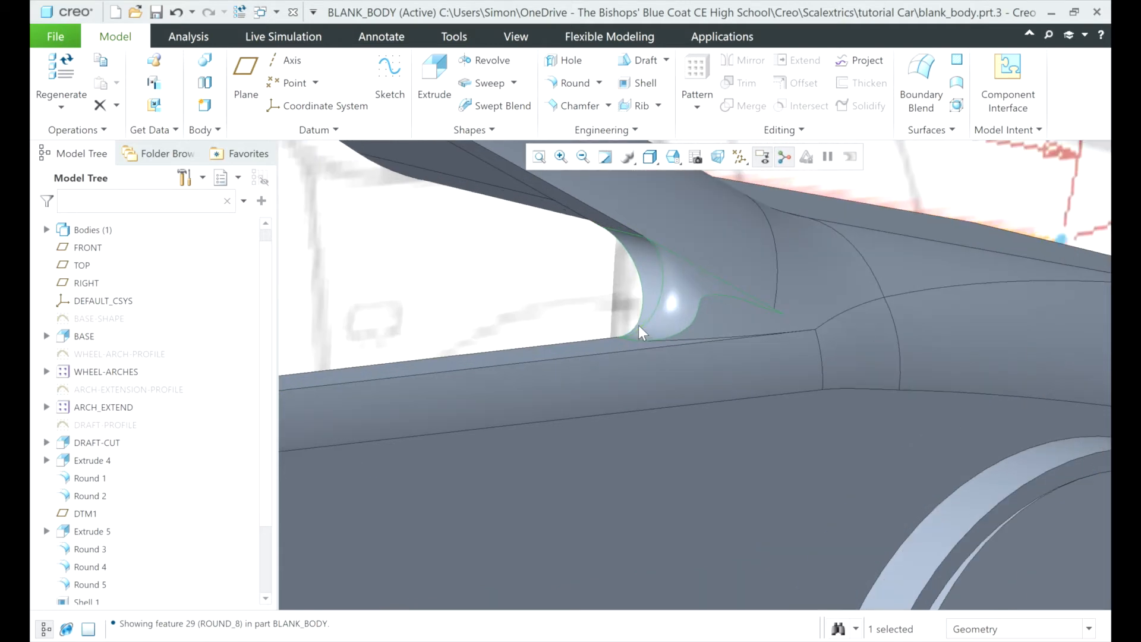
pyautogui.moveTo(660, 363); pyautogui.dragTo(659, 385, button='middle')
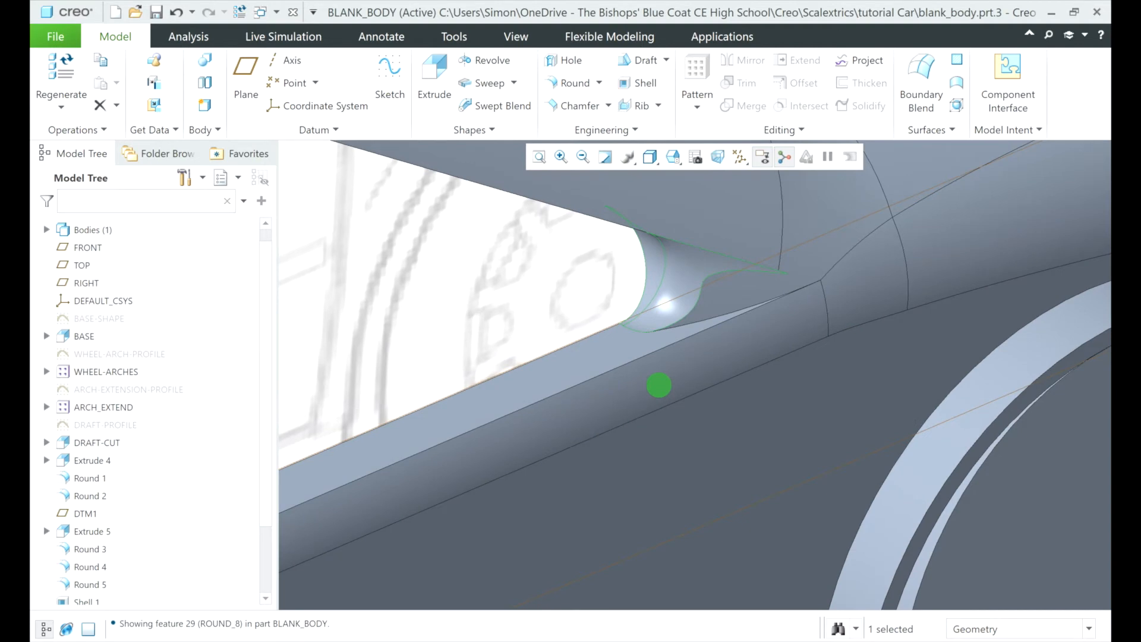
pyautogui.scroll(-3, 590, 362)
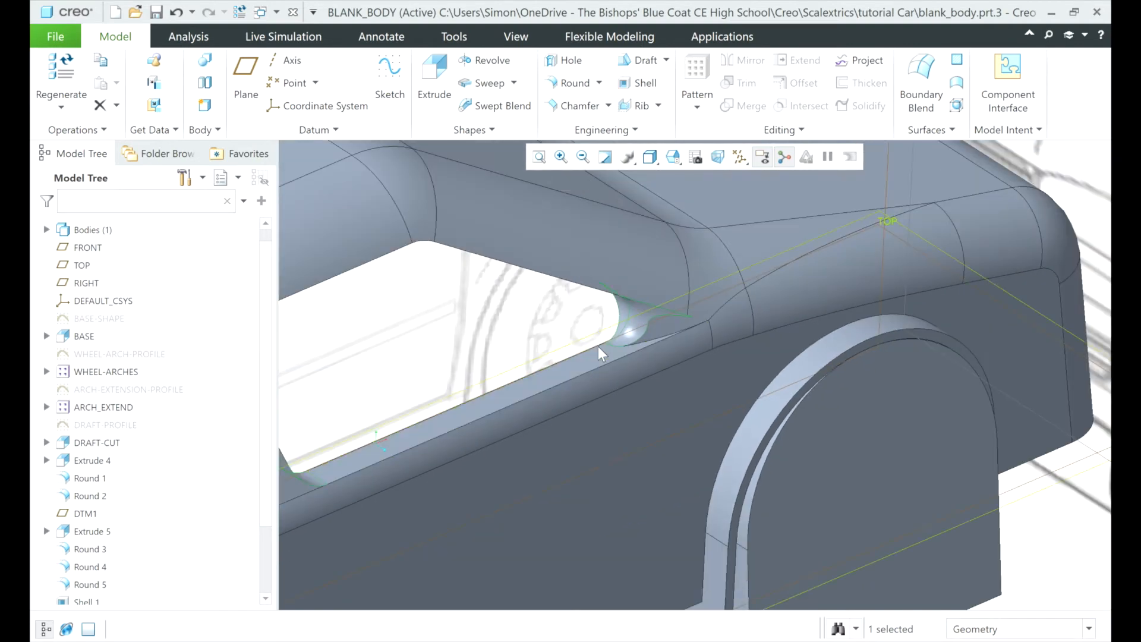
pyautogui.scroll(-2, 599, 351)
pyautogui.moveTo(598, 344)
pyautogui.mouseDown(button='middle')
pyautogui.moveTo(514, 314)
pyautogui.moveTo(501, 321)
pyautogui.moveTo(523, 339)
pyautogui.moveTo(650, 318)
pyautogui.moveTo(481, 336)
pyautogui.moveTo(500, 342)
pyautogui.mouseUp(button='middle')
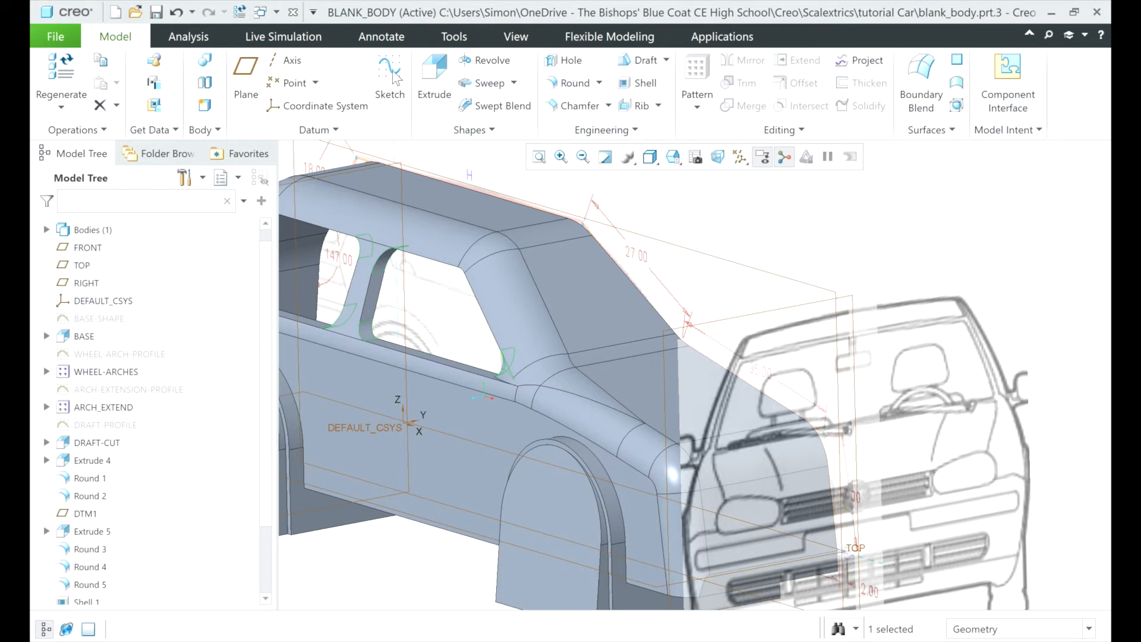
pyautogui.click(440, 75)
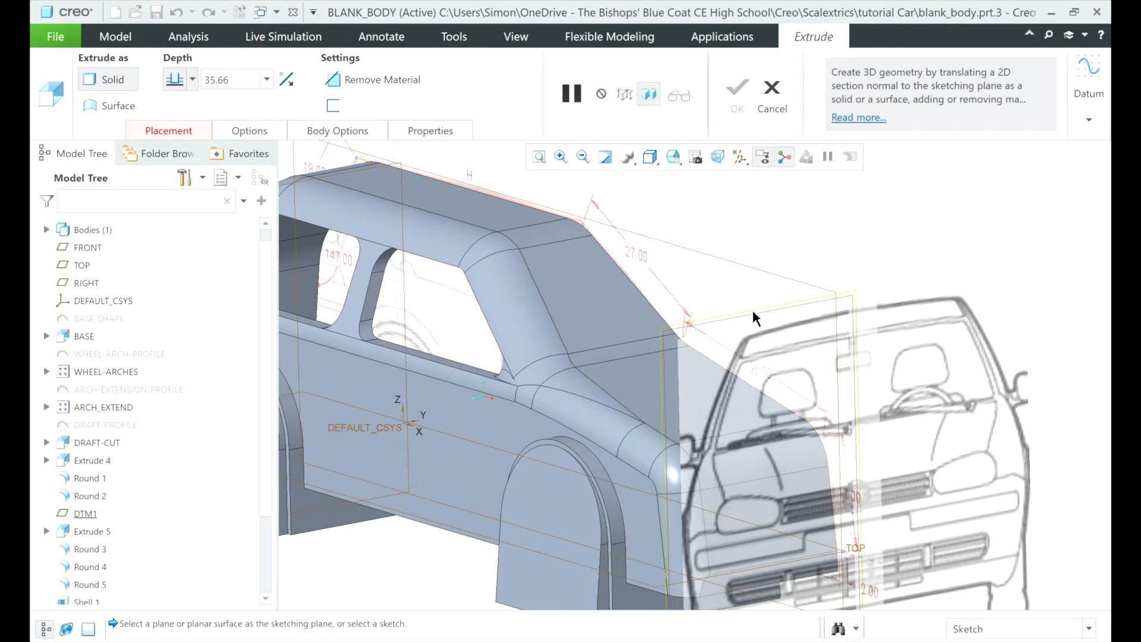
pyautogui.scroll(5, 751, 308)
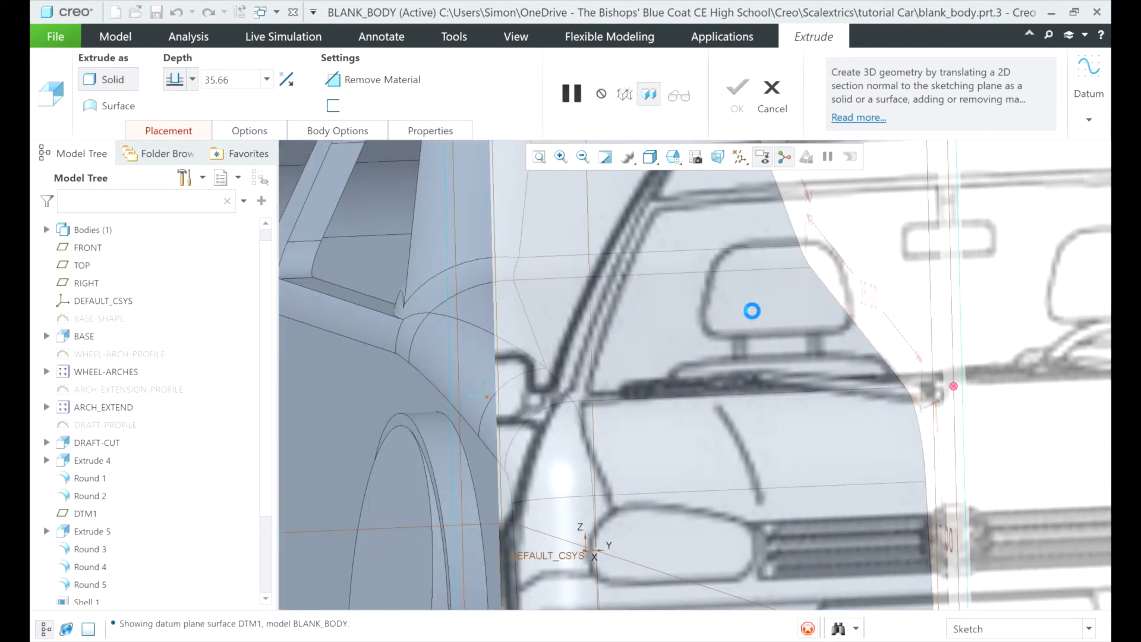
pyautogui.click(751, 310)
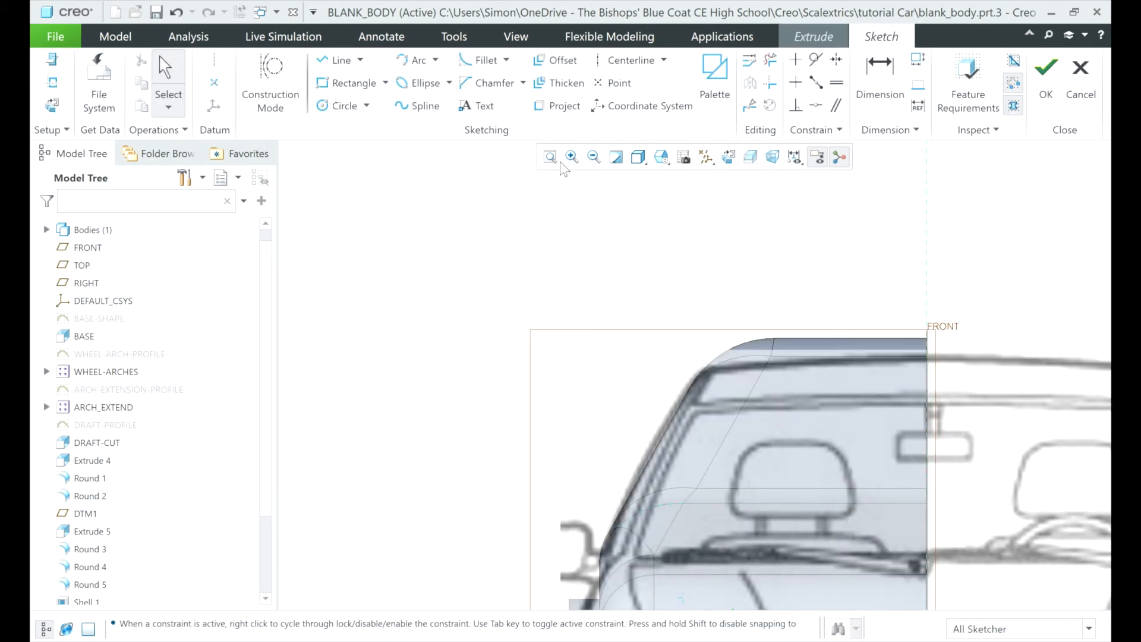
# - Project the windscreen's lower, slanting side and upper edges into the sketch, and reorient the section to its 2D view
pyautogui.click(557, 107)
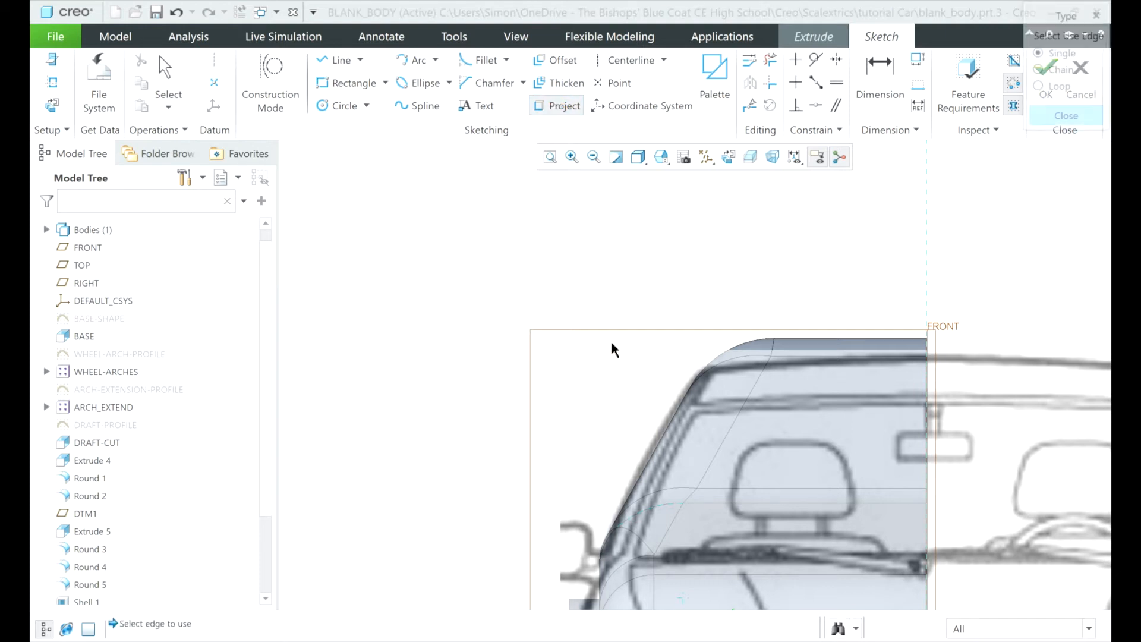
pyautogui.scroll(-5, 642, 342)
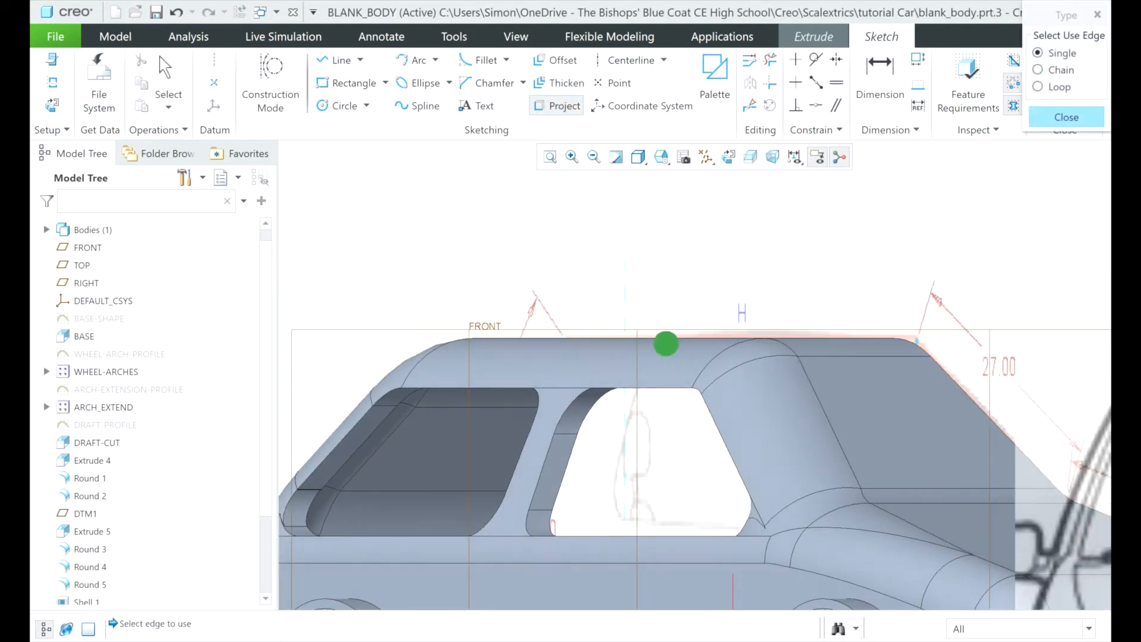
pyautogui.moveTo(663, 346); pyautogui.dragTo(660, 342, button='middle')
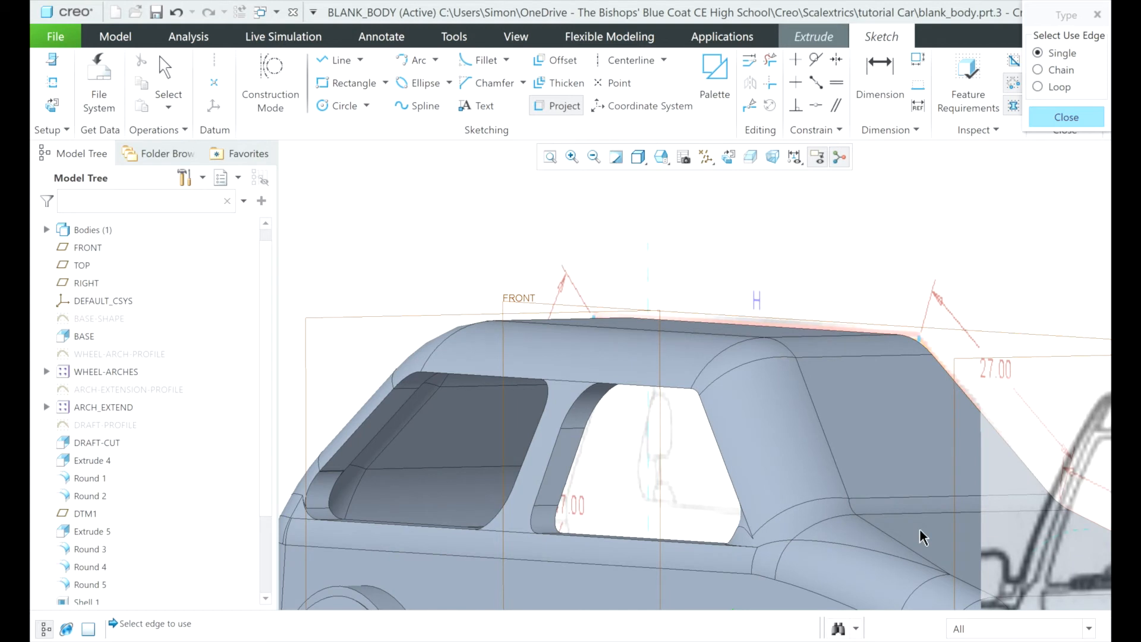
pyautogui.click(915, 498)
pyautogui.click(833, 466)
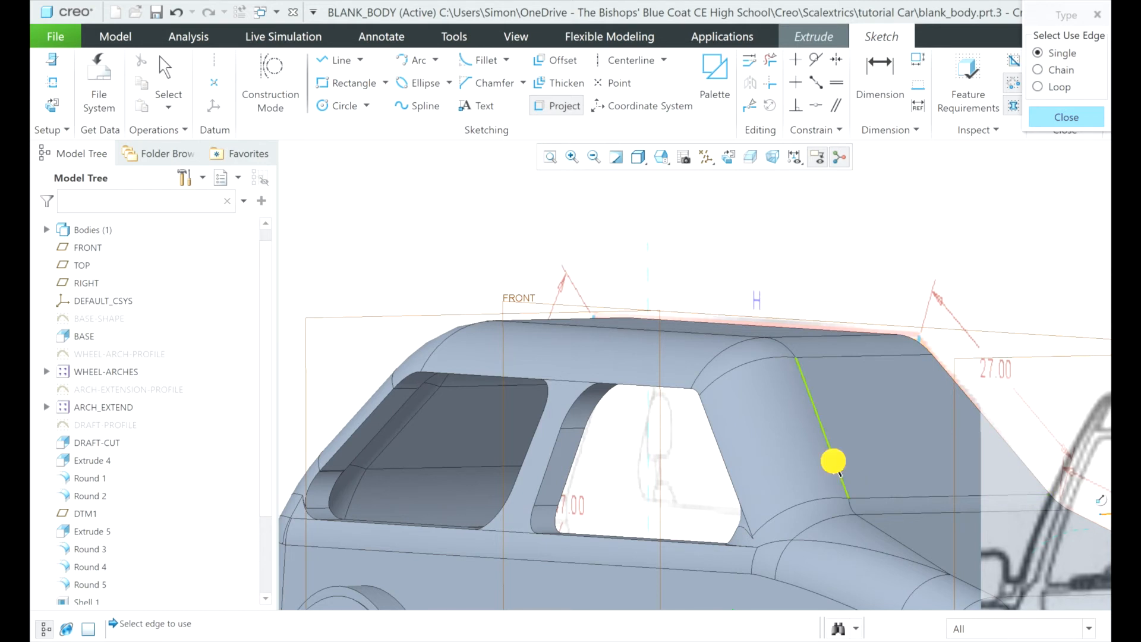
pyautogui.click(829, 360)
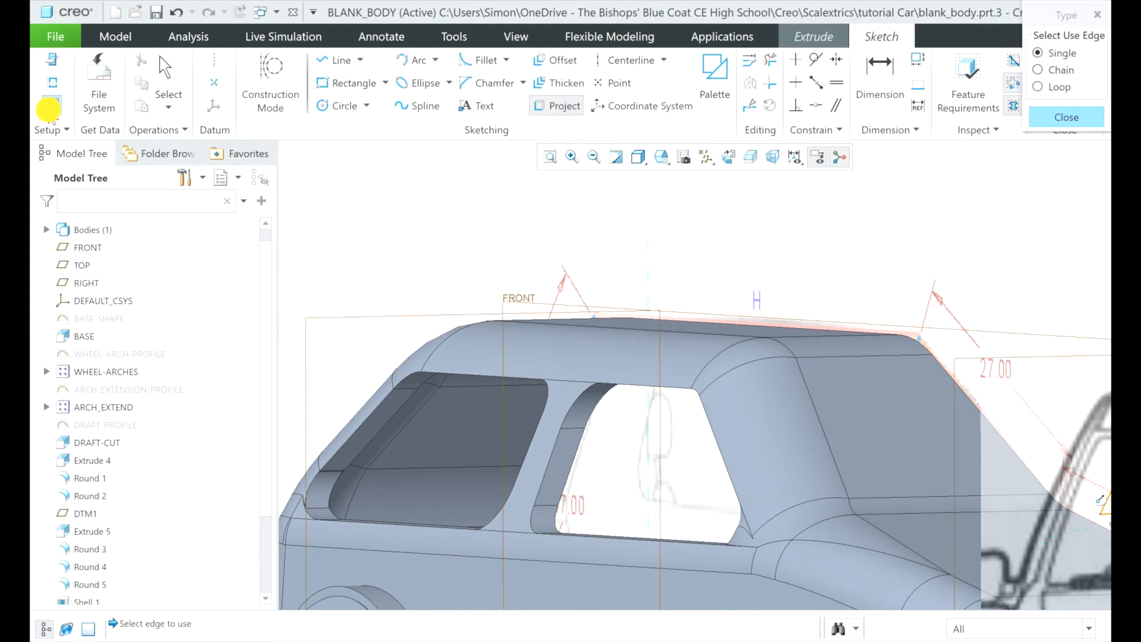
pyautogui.click(49, 107)
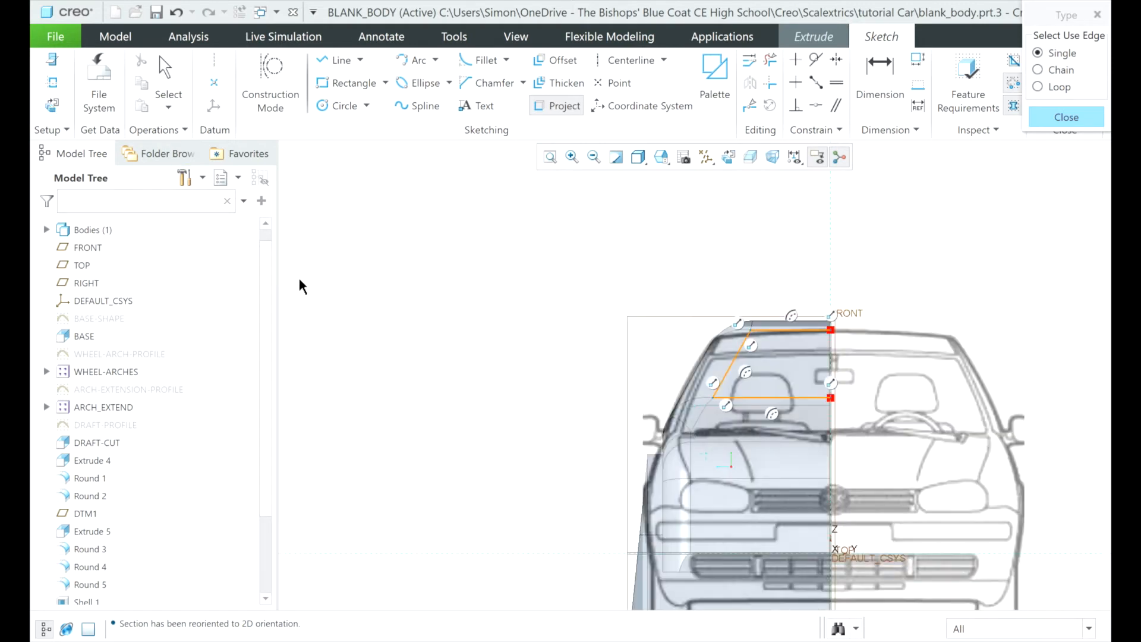
pyautogui.scroll(-2, 357, 315)
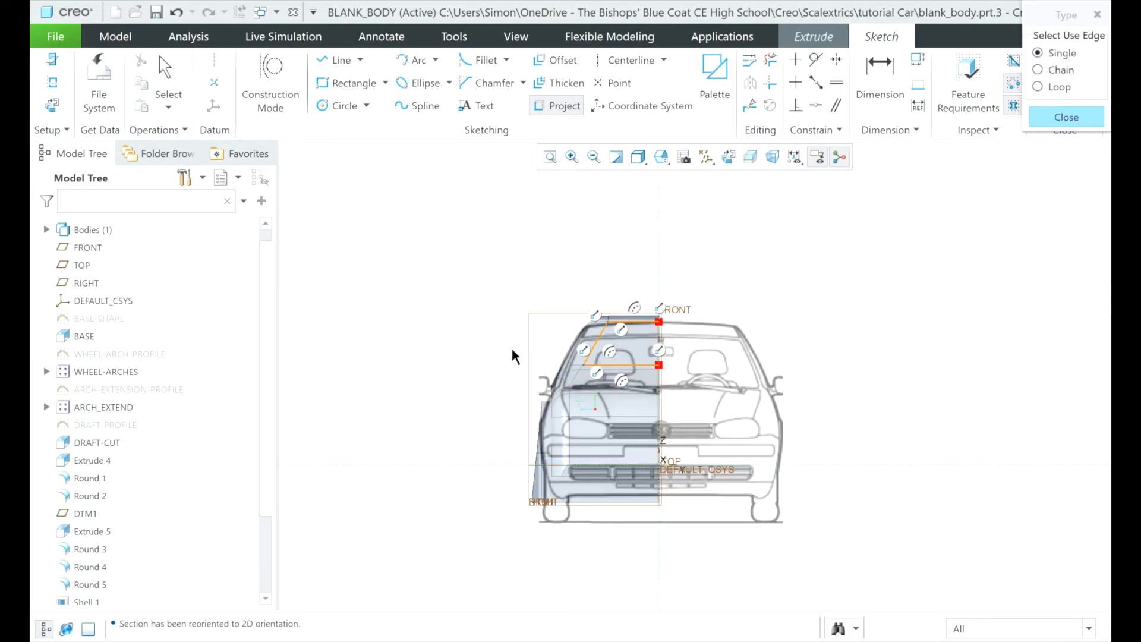
# - Close the windscreen section with three straight lines extending about 4.84 beyond the body's centre plane, and finish the sketch
pyautogui.scroll(2, 622, 365)
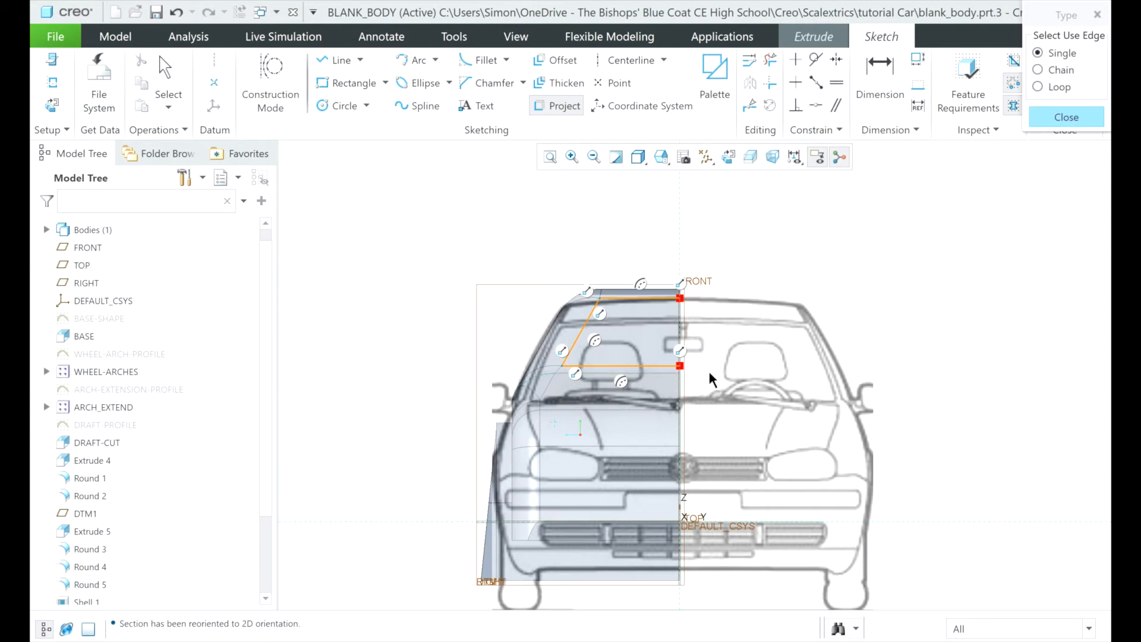
pyautogui.scroll(2, 709, 373)
pyautogui.scroll(2, 717, 374)
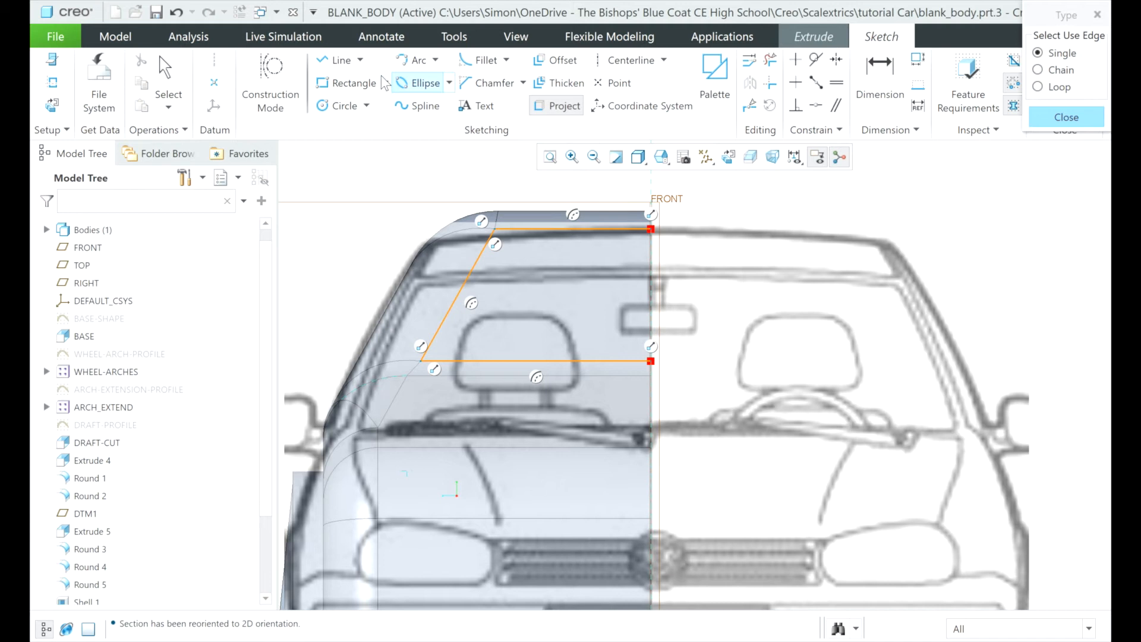
pyautogui.click(335, 61)
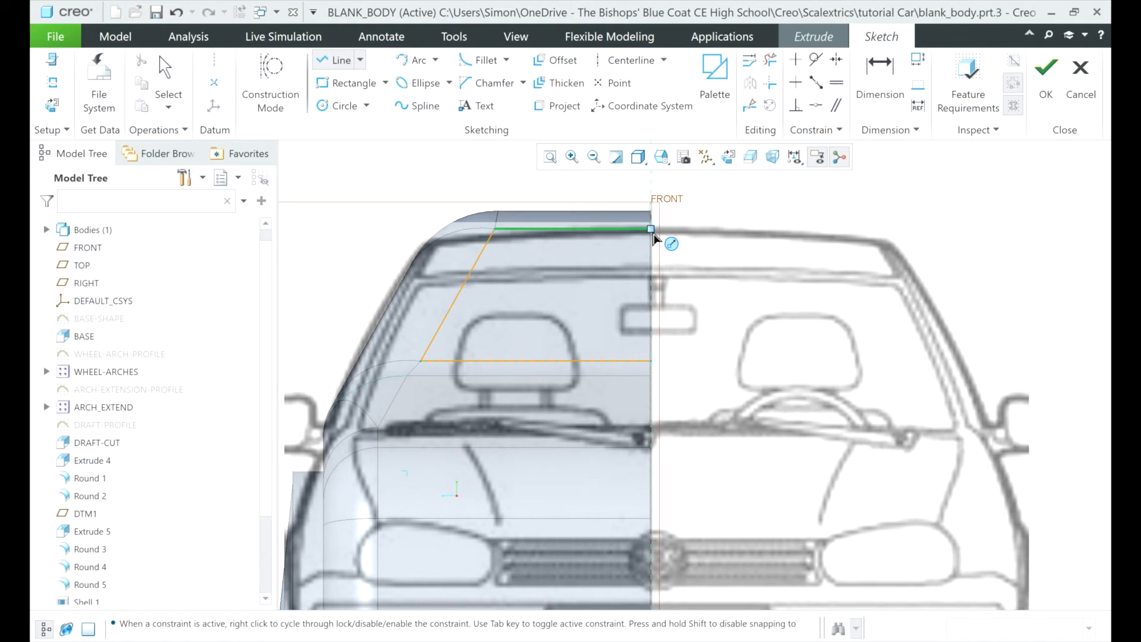
pyautogui.click(652, 230)
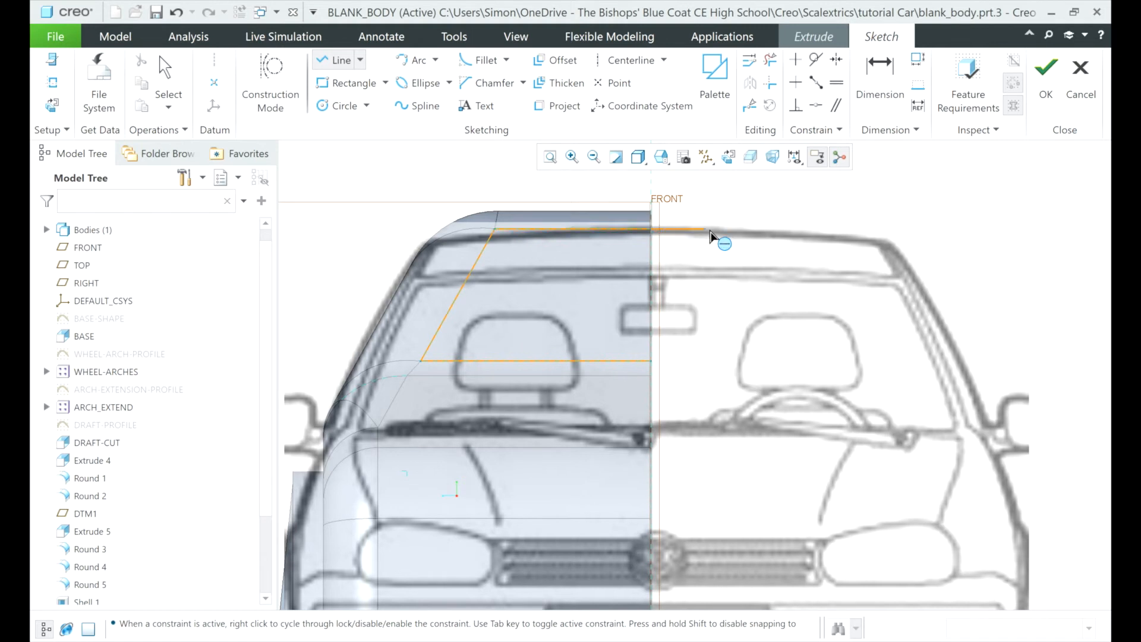
pyautogui.click(709, 230)
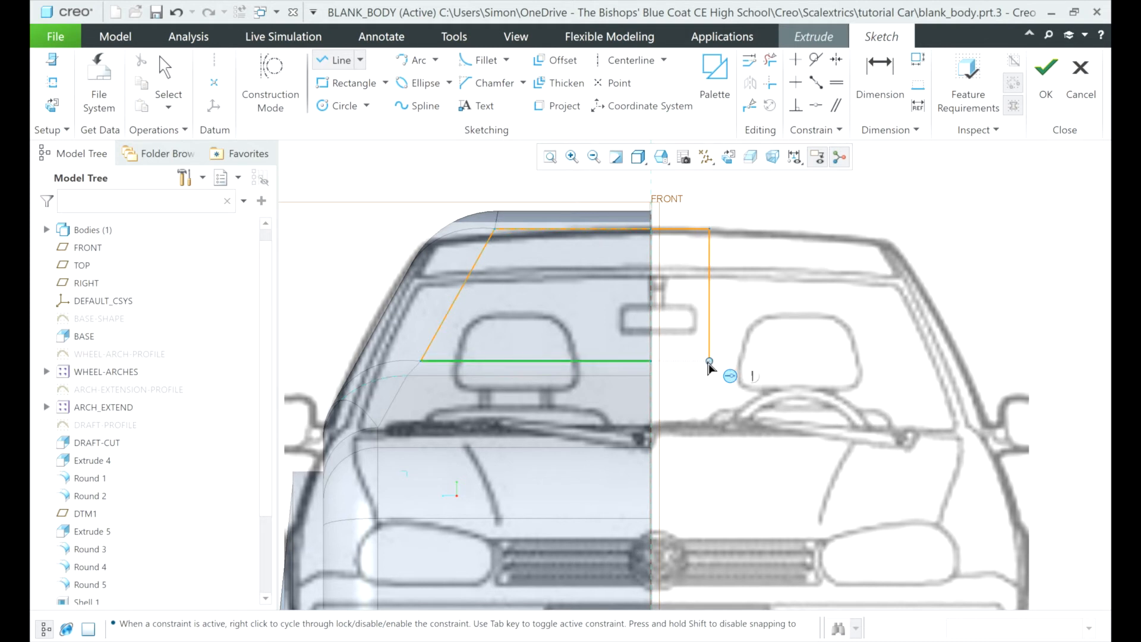
pyautogui.click(709, 361)
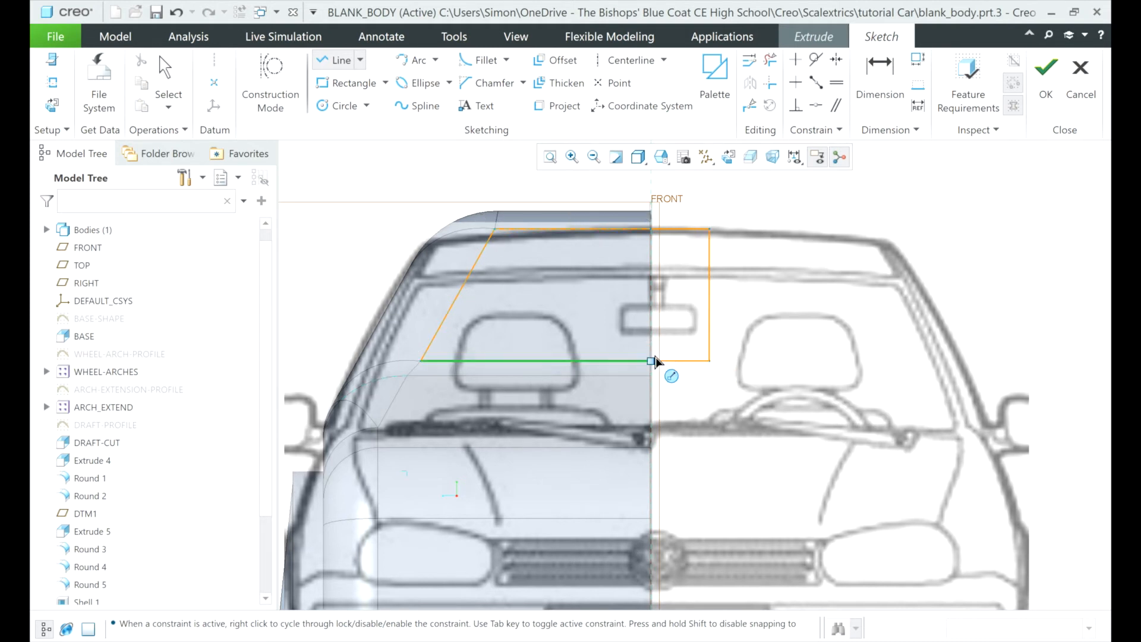
pyautogui.click(652, 360)
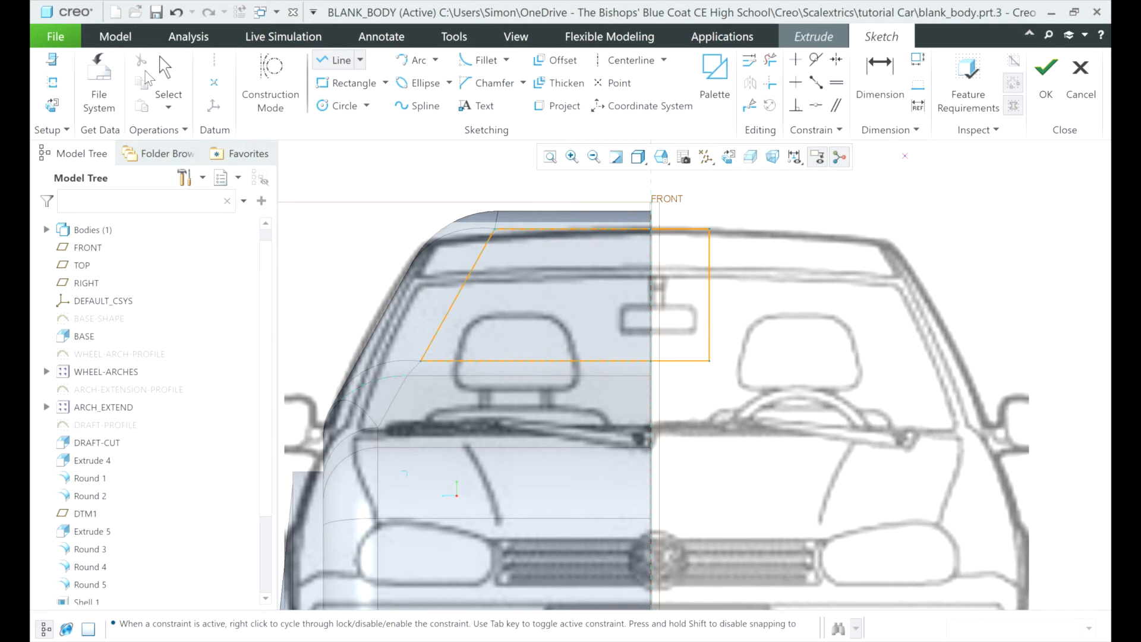
pyautogui.click(164, 68)
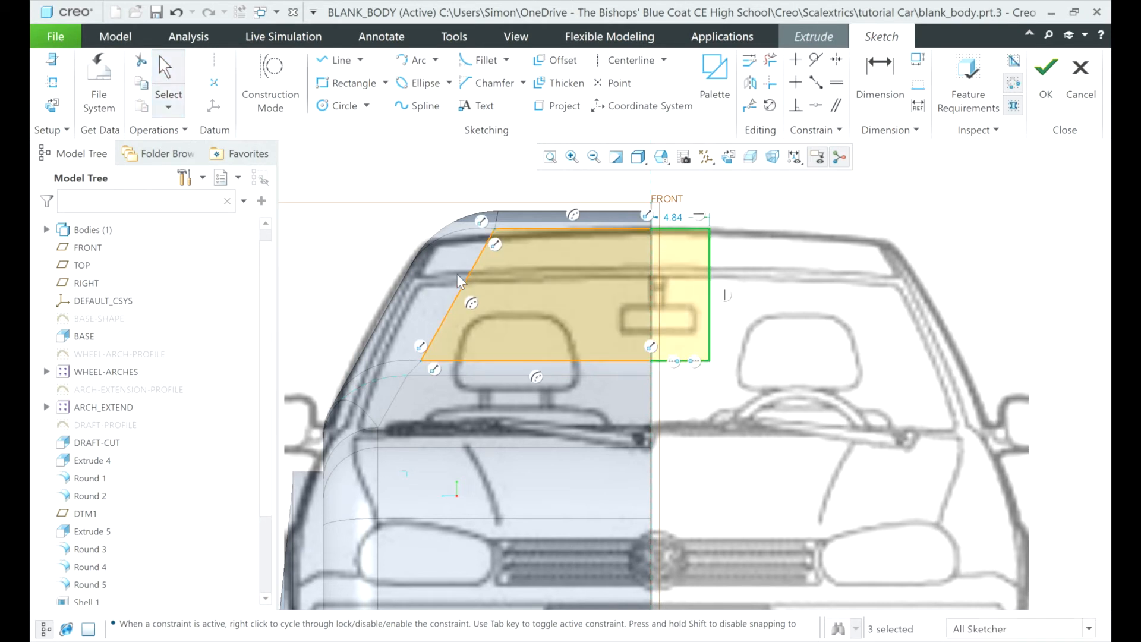
pyautogui.moveTo(461, 273); pyautogui.dragTo(494, 277, button='middle')
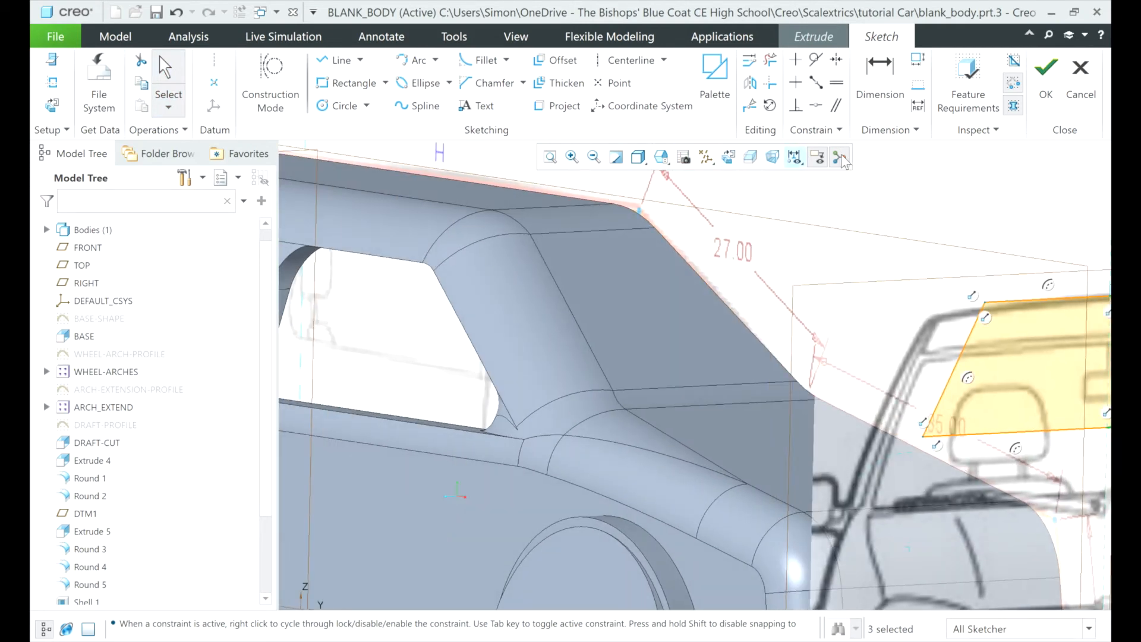
pyautogui.click(1044, 81)
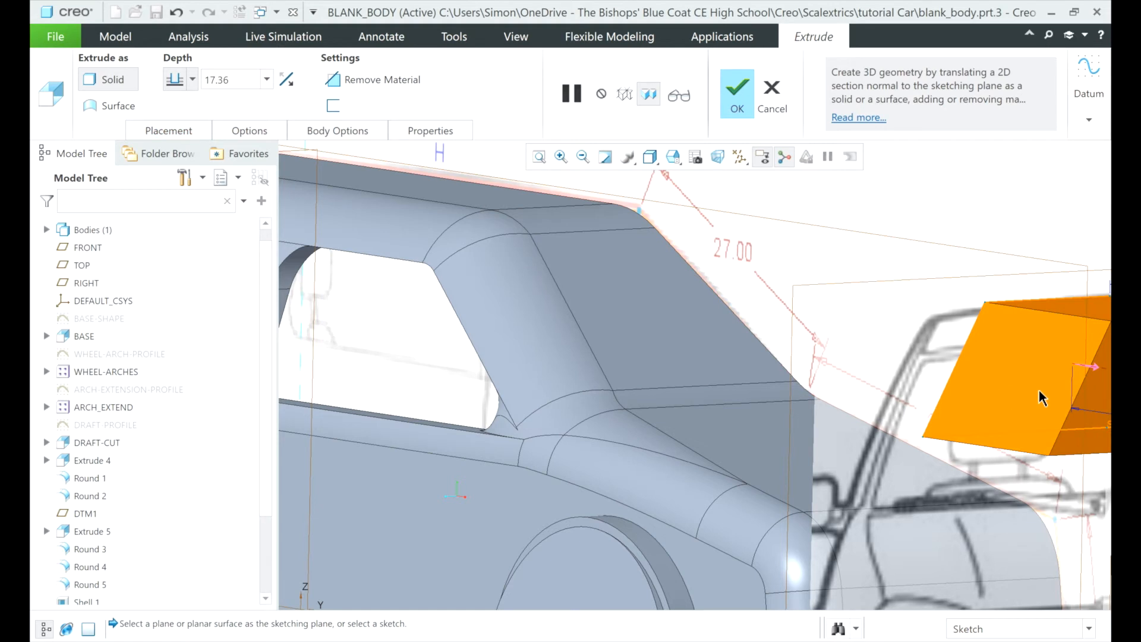
# - Extrude the section 154.50 back through the whole body as a material-removing cut, opening the windscreen and rear window
pyautogui.click(1095, 367)
pyautogui.scroll(-3, 954, 398)
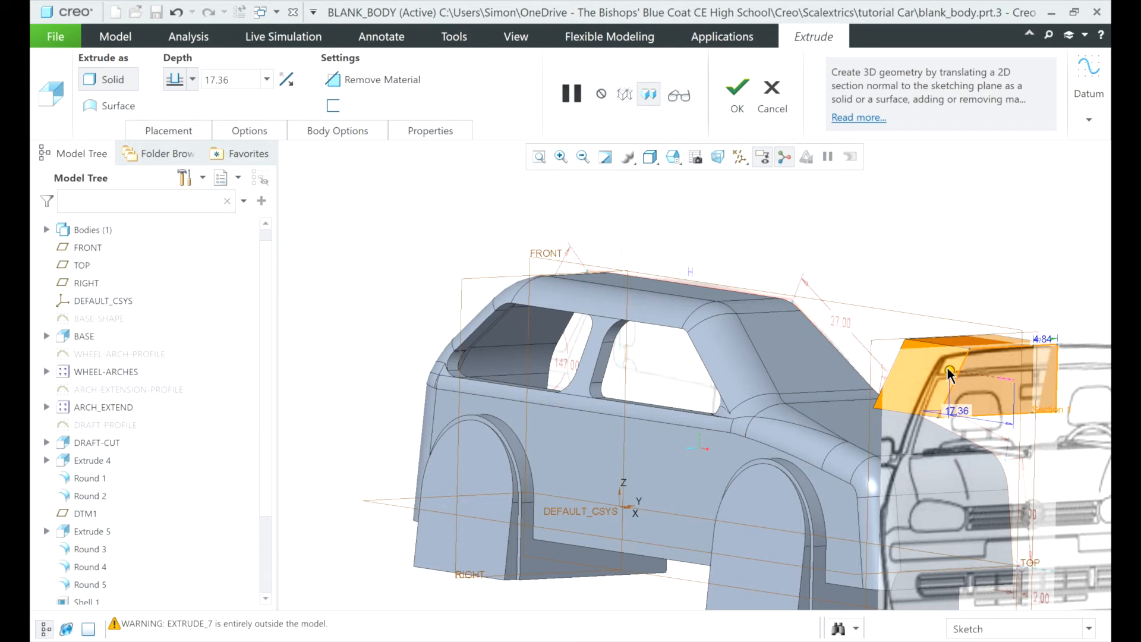
pyautogui.moveTo(950, 370); pyautogui.dragTo(428, 234)
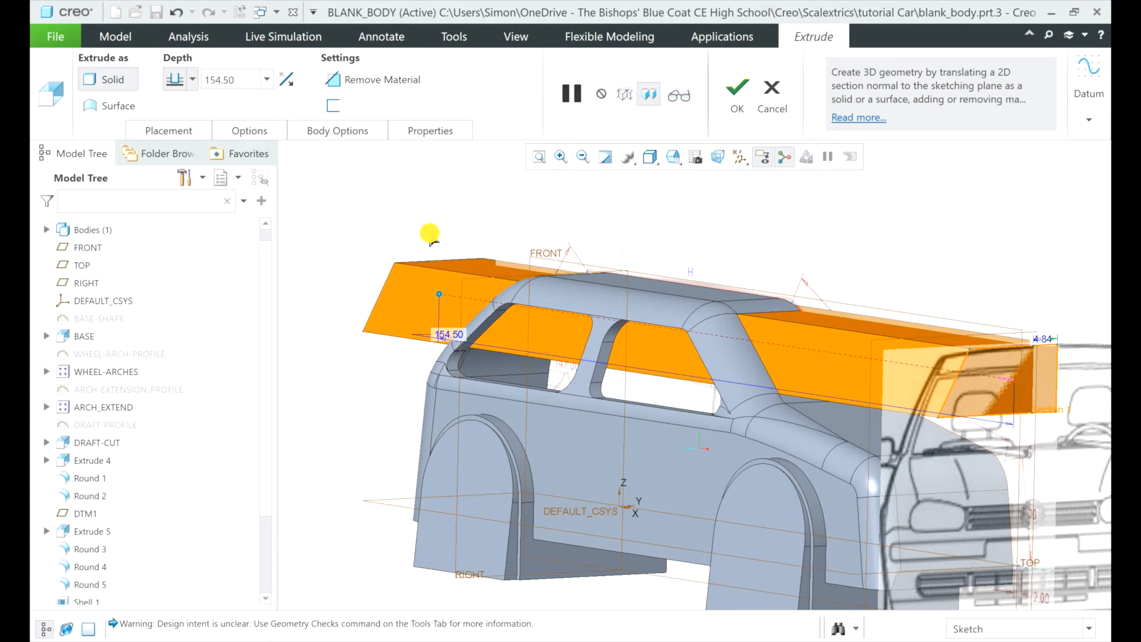
pyautogui.click(352, 77)
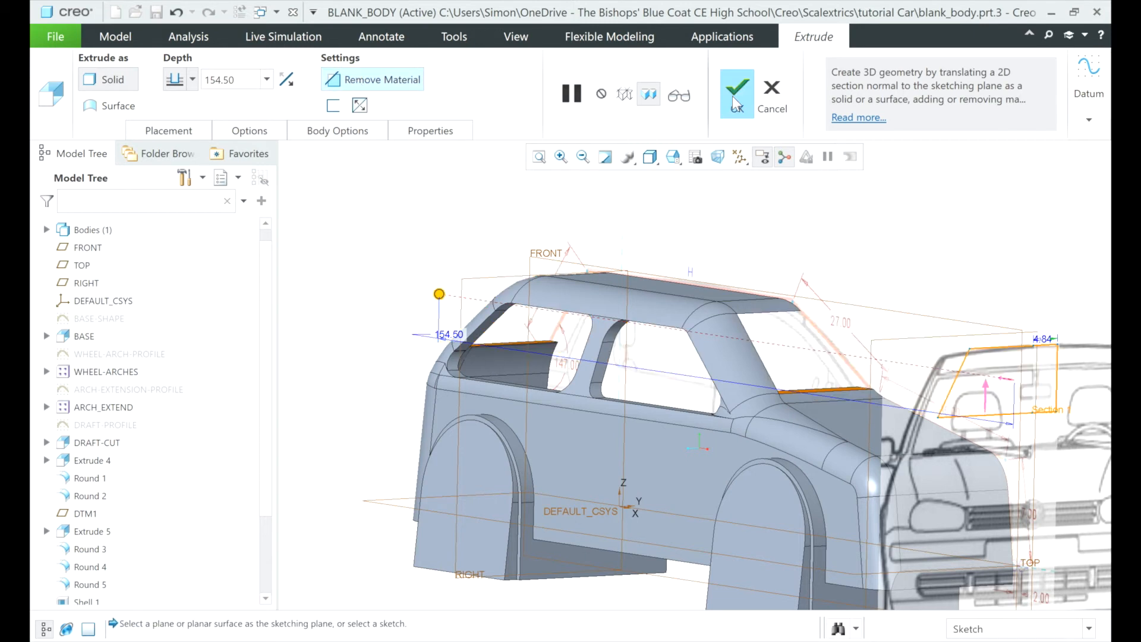
pyautogui.middleClick(710, 214)
pyautogui.moveTo(710, 214); pyautogui.dragTo(708, 238, button='middle')
pyautogui.click(737, 95)
# - Start a new extrude and open its sketch on the narrow flat sill surface below the rear window opening
pyautogui.moveTo(626, 257); pyautogui.dragTo(755, 262, button='middle')
pyautogui.moveTo(897, 380)
pyautogui.mouseDown(button='middle')
pyautogui.moveTo(899, 410)
pyautogui.moveTo(887, 416)
pyautogui.mouseUp(button='middle')
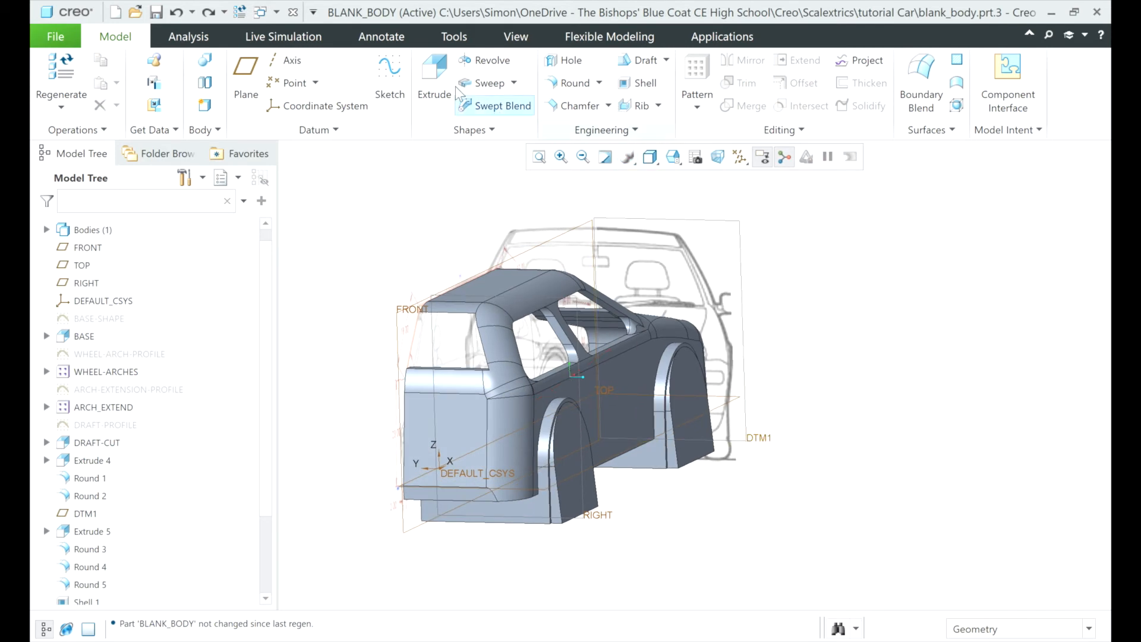
pyautogui.click(435, 80)
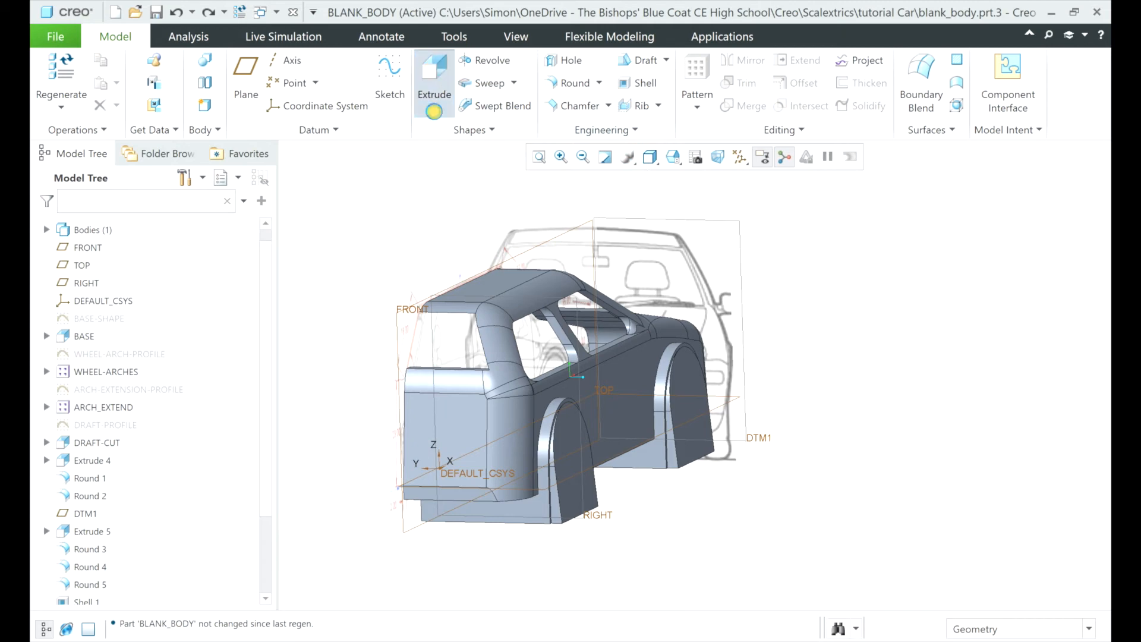
pyautogui.scroll(-4, 449, 366)
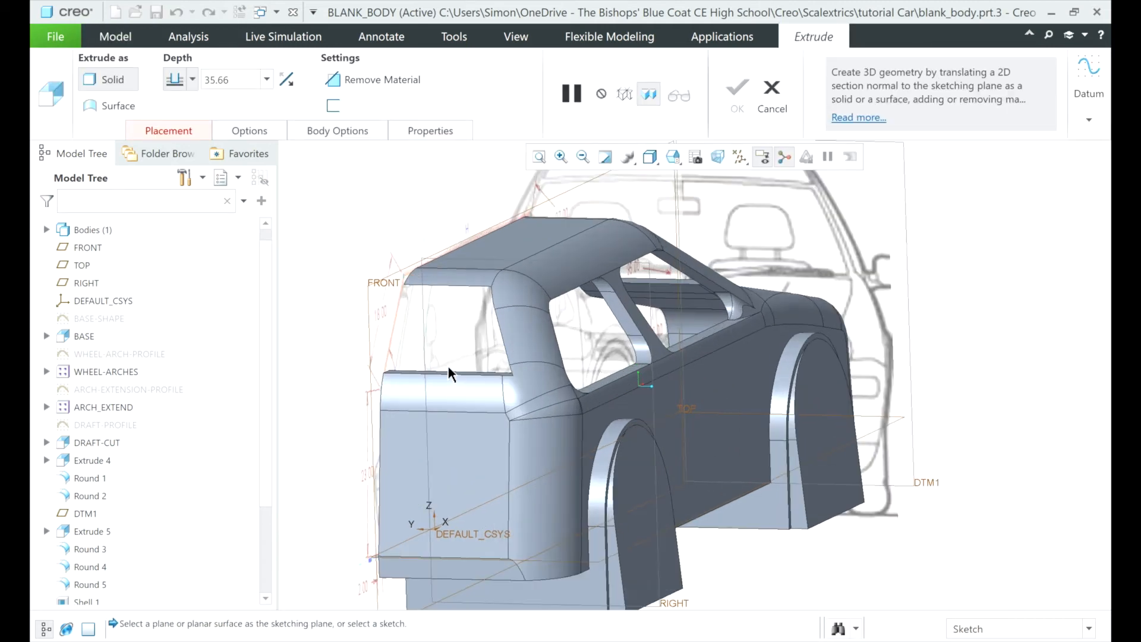
pyautogui.scroll(-2, 452, 376)
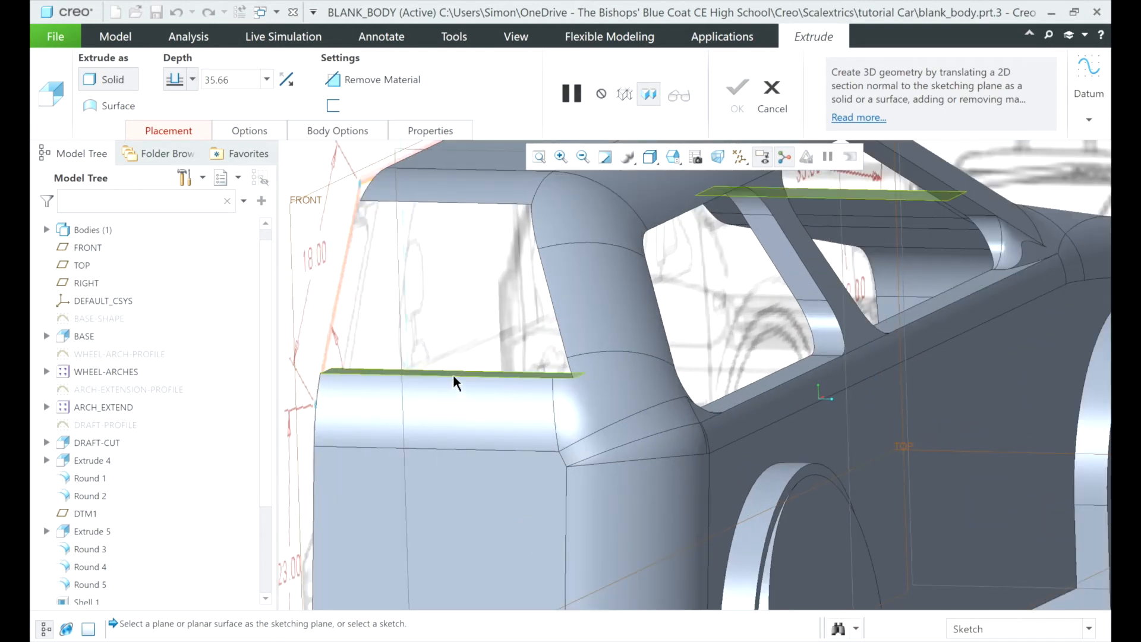
pyautogui.click(452, 373)
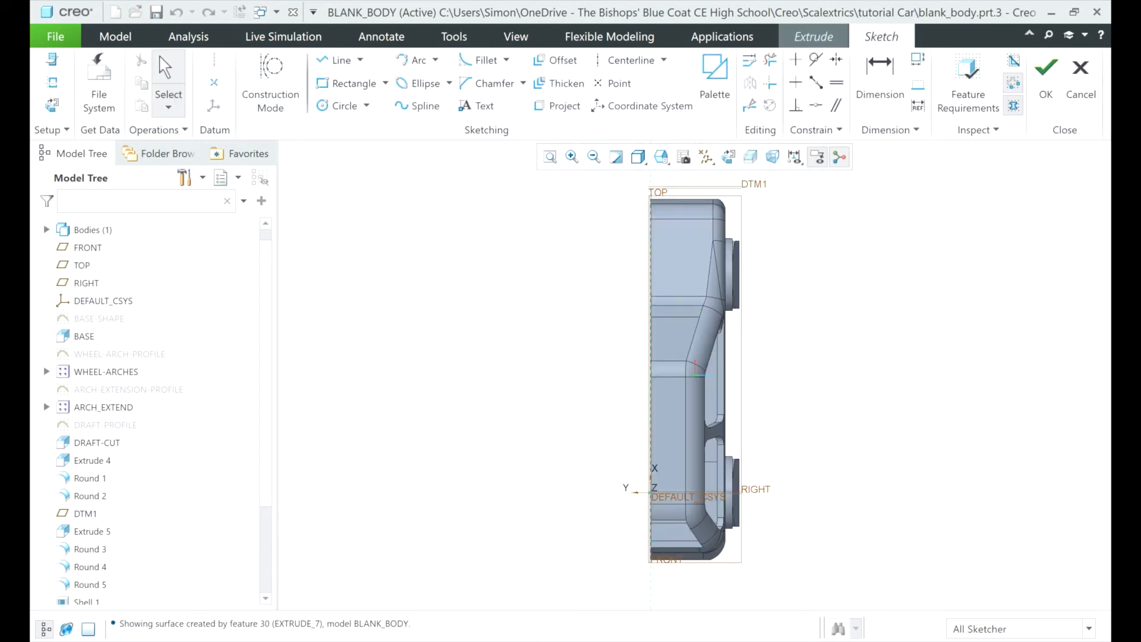
# - Project the short edge at the outer end of the rear window sill into the sketch, and reorient the section to 2D
pyautogui.scroll(-4, 712, 580)
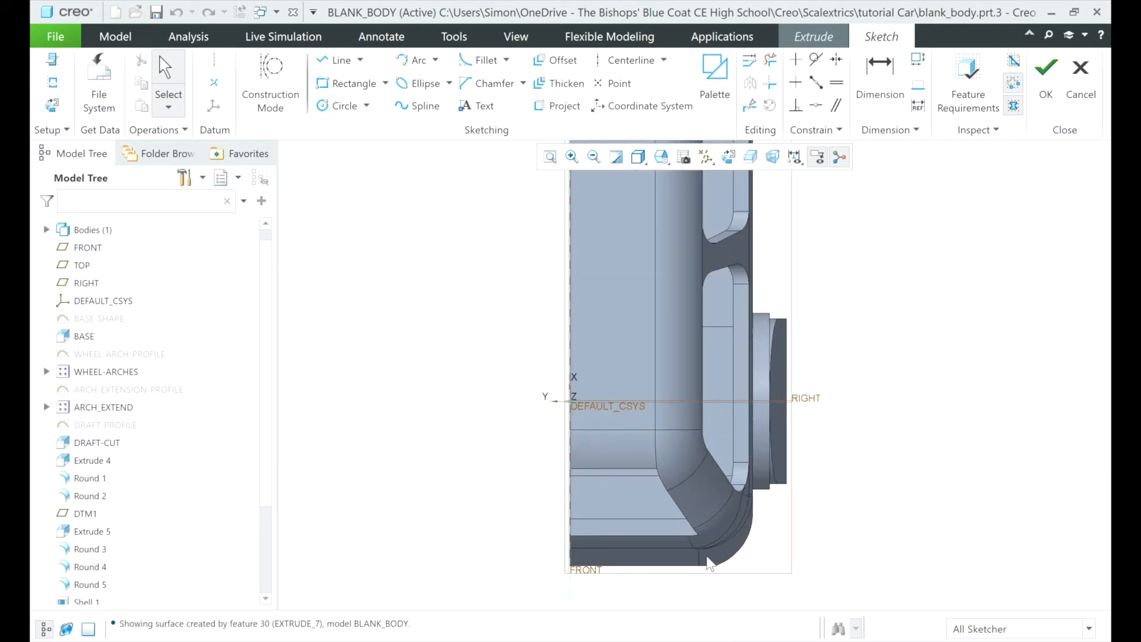
pyautogui.moveTo(711, 557)
pyautogui.mouseDown(button='middle')
pyautogui.moveTo(732, 557)
pyautogui.moveTo(749, 538)
pyautogui.mouseUp(button='middle')
pyautogui.scroll(-3, 751, 538)
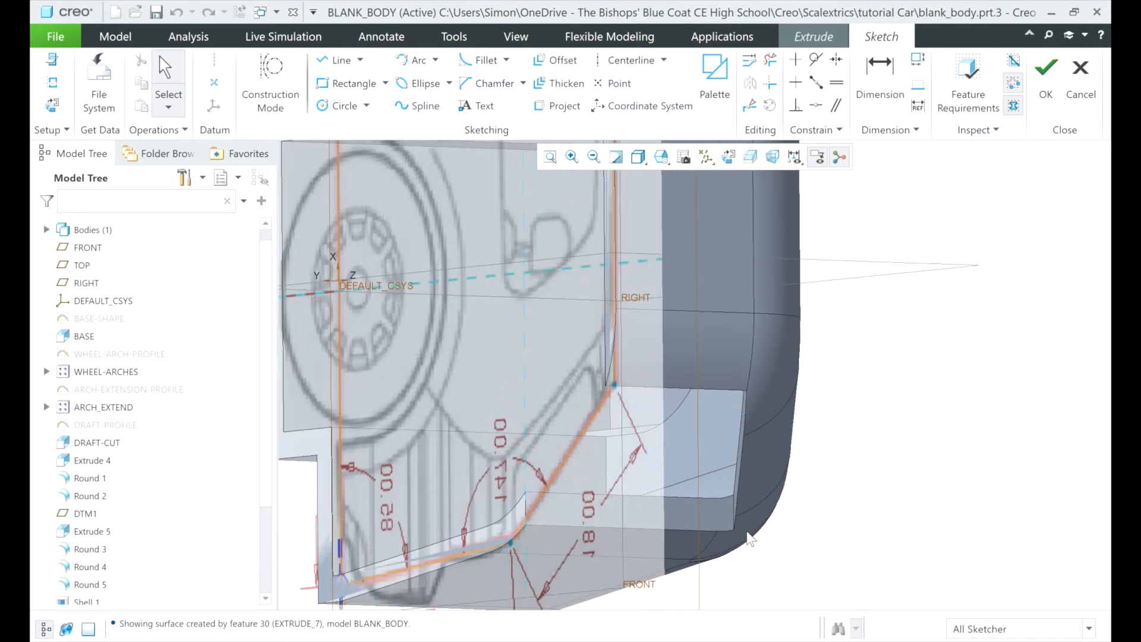
pyautogui.scroll(-3, 749, 536)
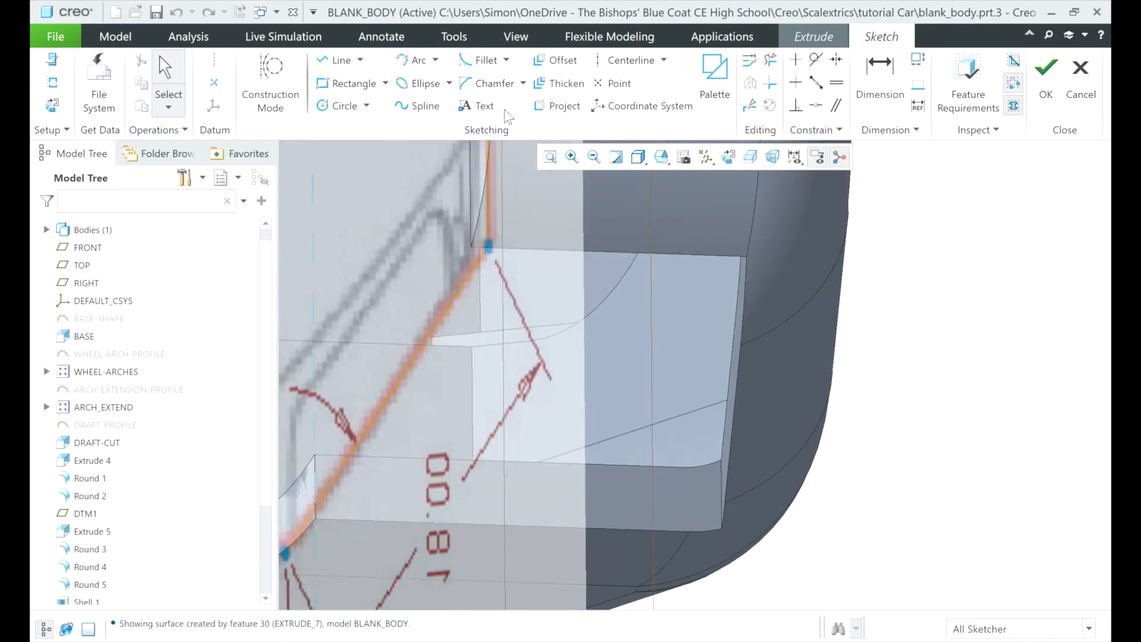
pyautogui.click(552, 107)
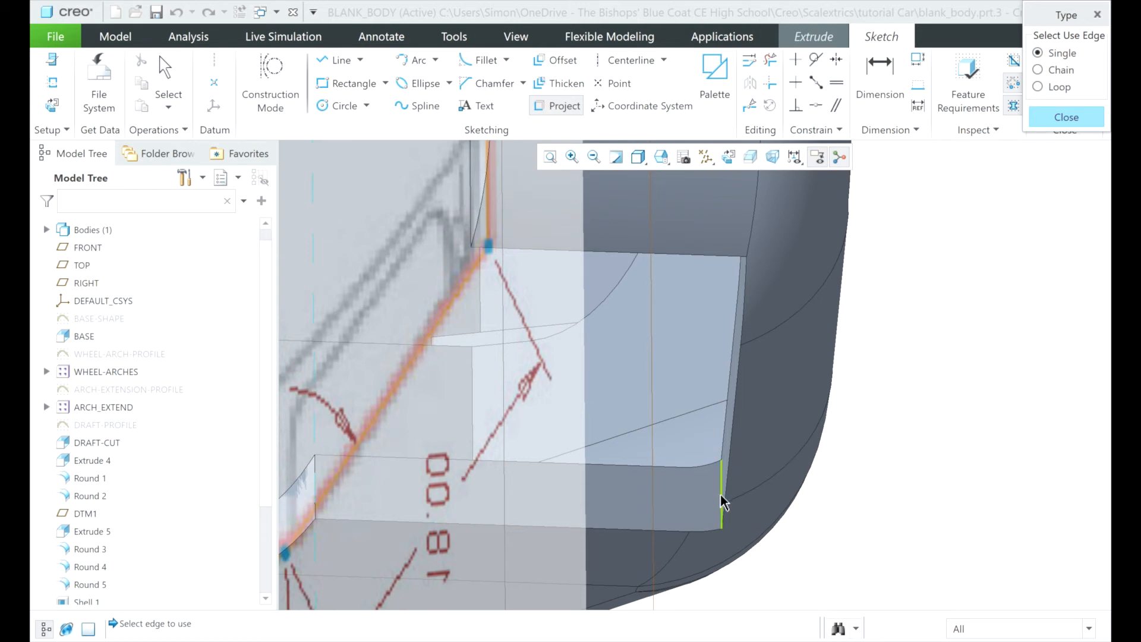
pyautogui.click(722, 501)
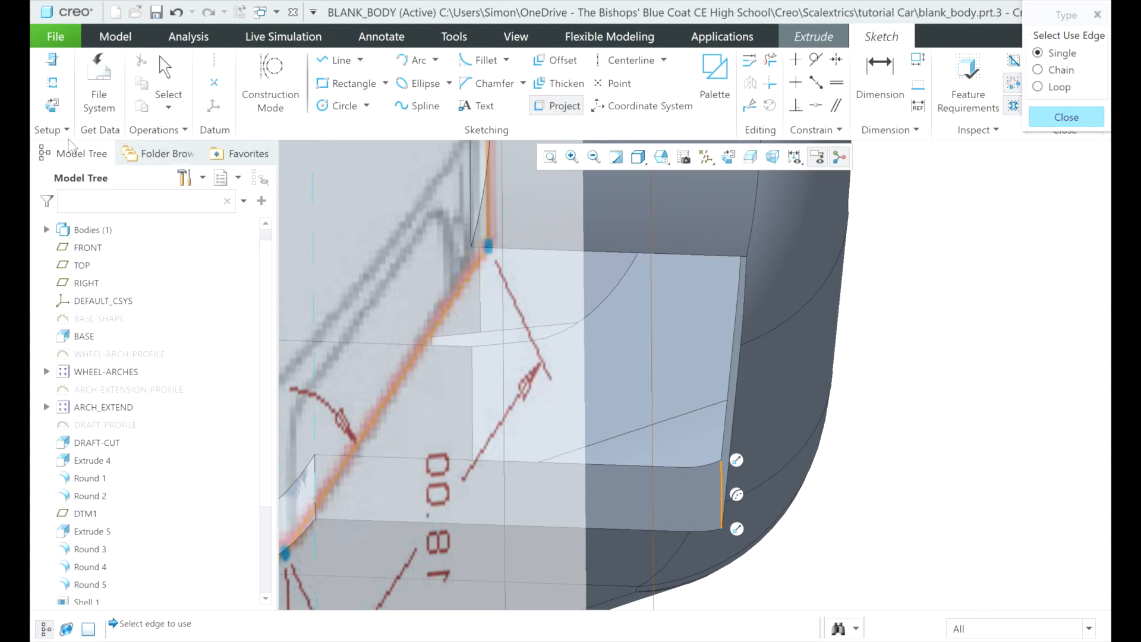
pyautogui.click(52, 106)
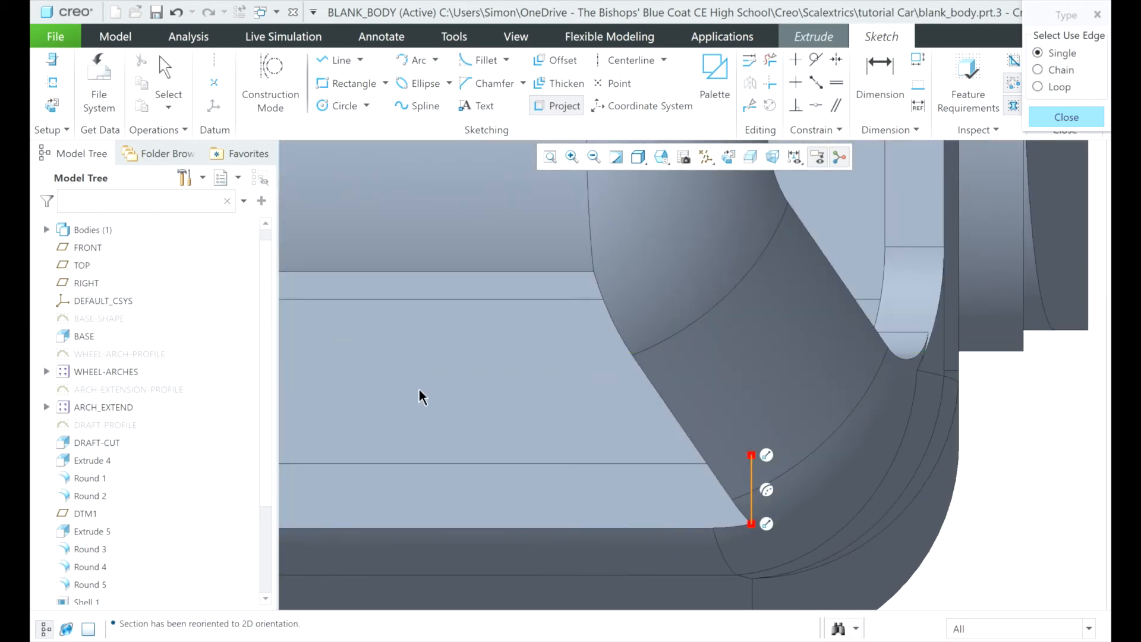
# - Draw lines from the projected edge around the rear sill as a rectangle about 21.94 by 7.28, extending past the centre plane
pyautogui.scroll(1, 439, 408)
pyautogui.scroll(1, 617, 500)
pyautogui.scroll(1, 624, 501)
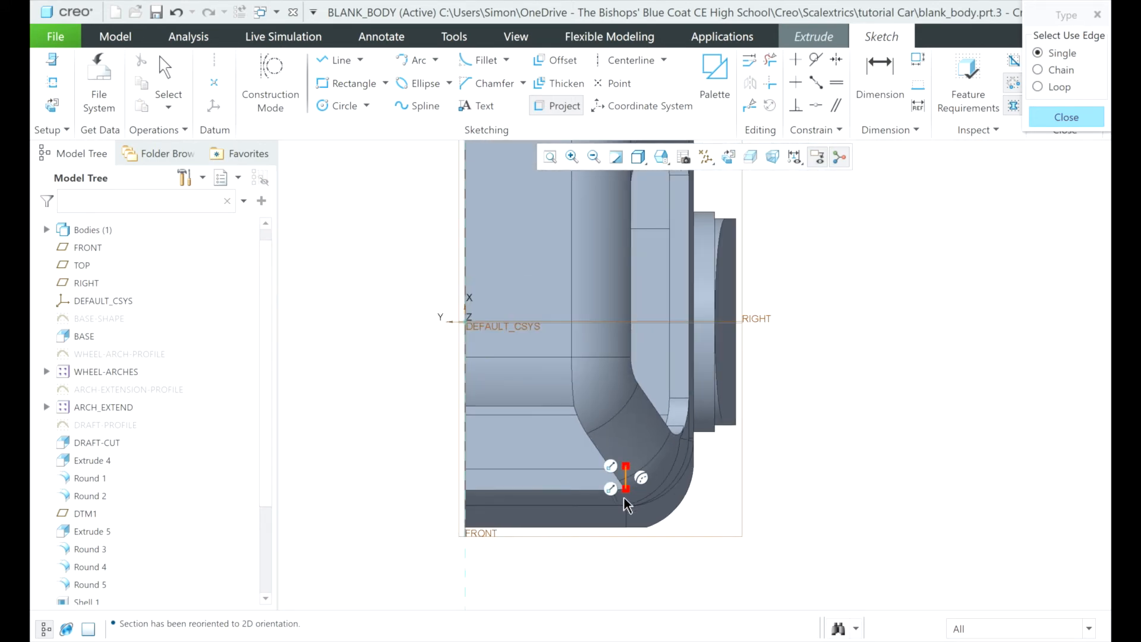
pyautogui.scroll(-1, 486, 480)
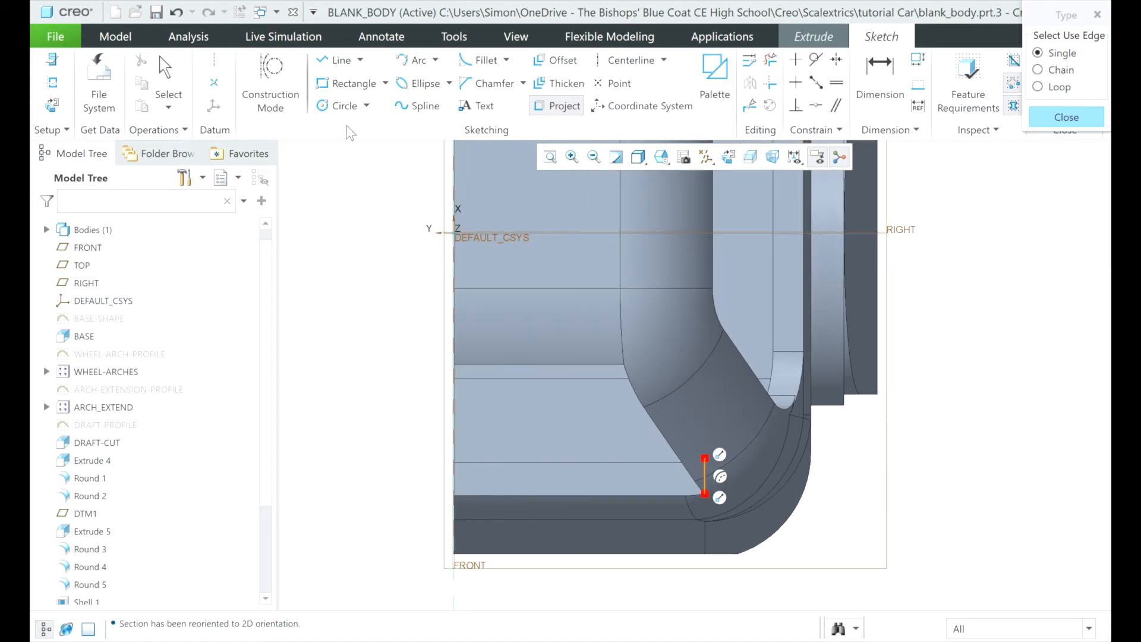
pyautogui.click(332, 60)
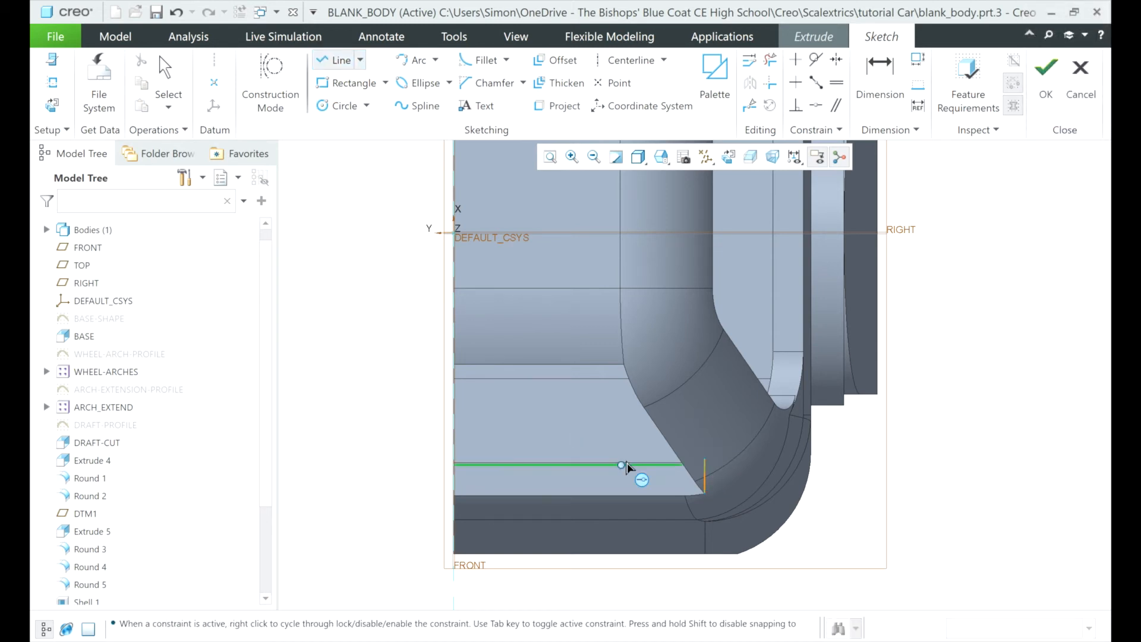
pyautogui.click(703, 458)
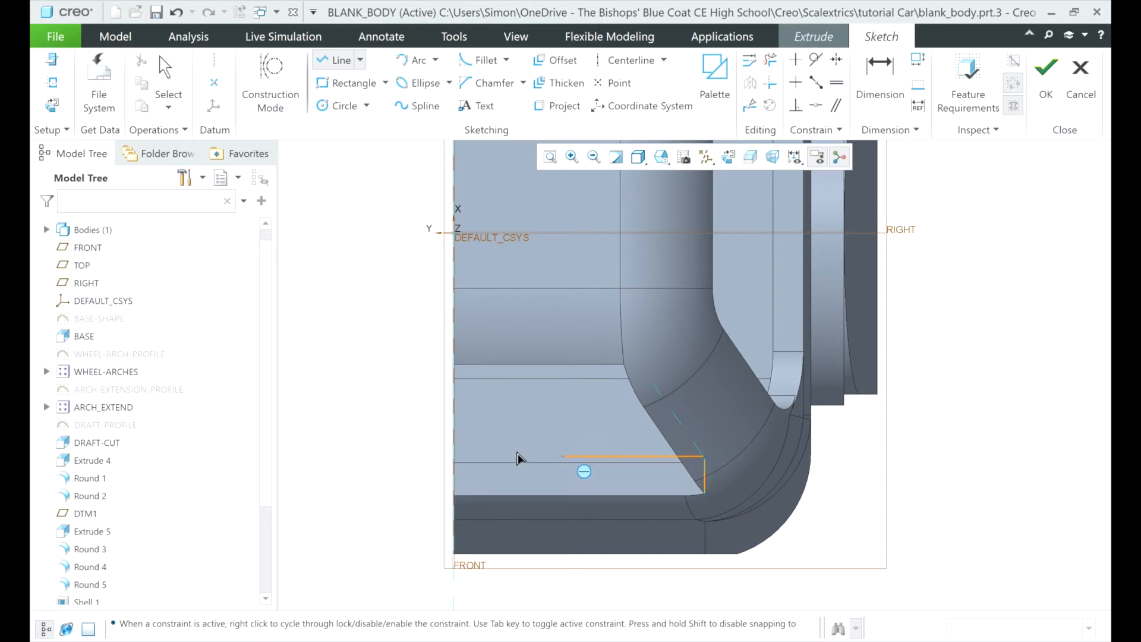
pyautogui.click(414, 456)
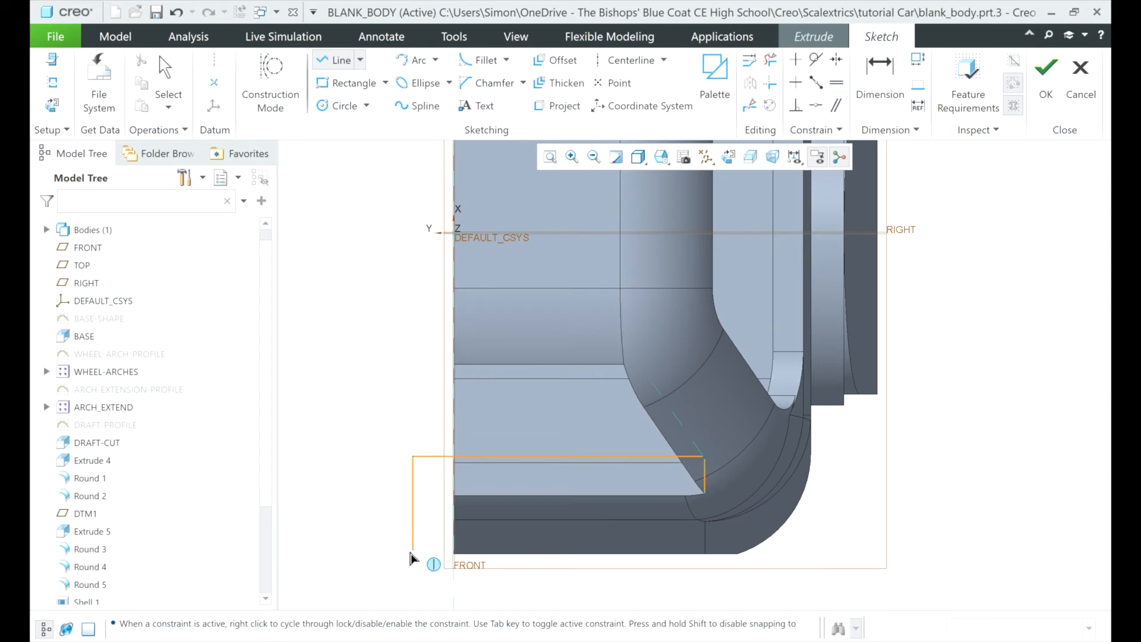
pyautogui.click(413, 553)
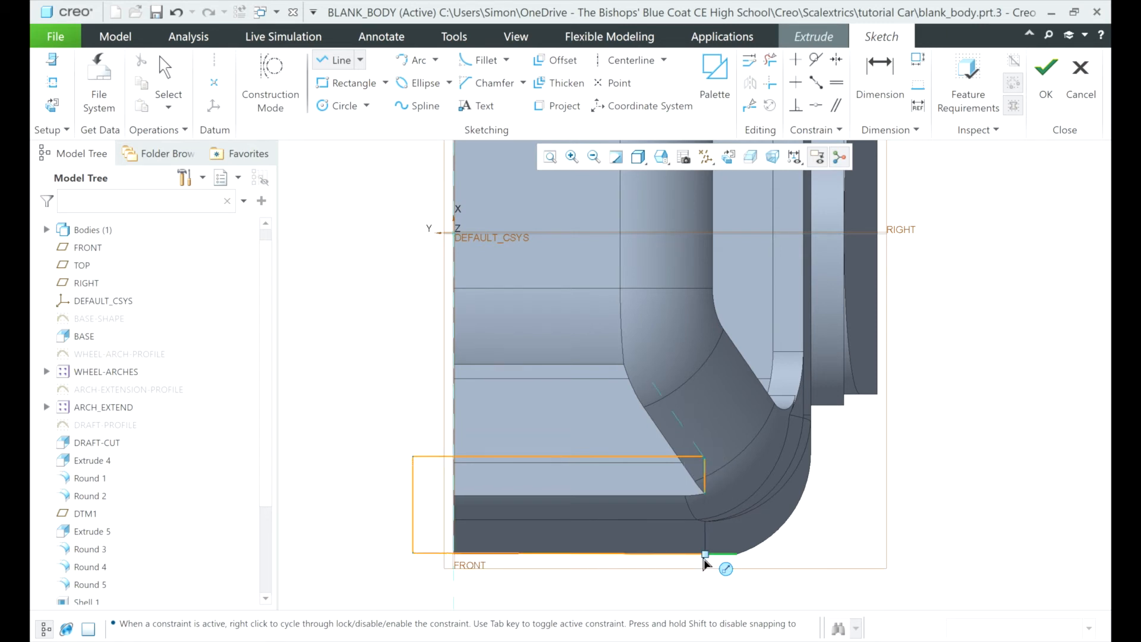
pyautogui.click(705, 554)
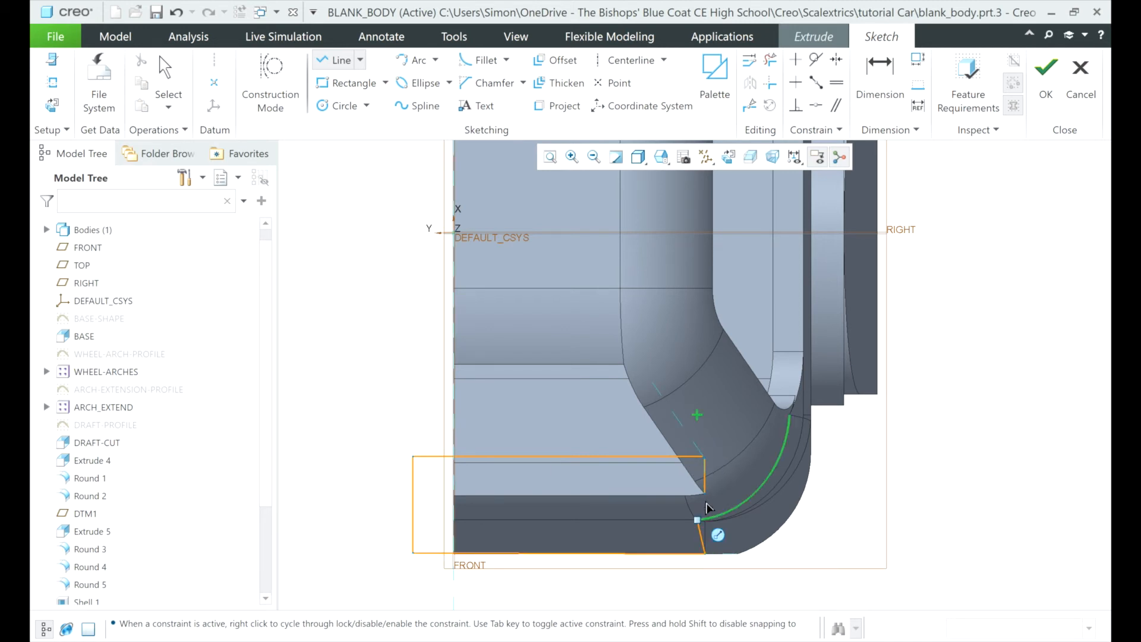
pyautogui.click(707, 495)
pyautogui.middleClick(708, 496)
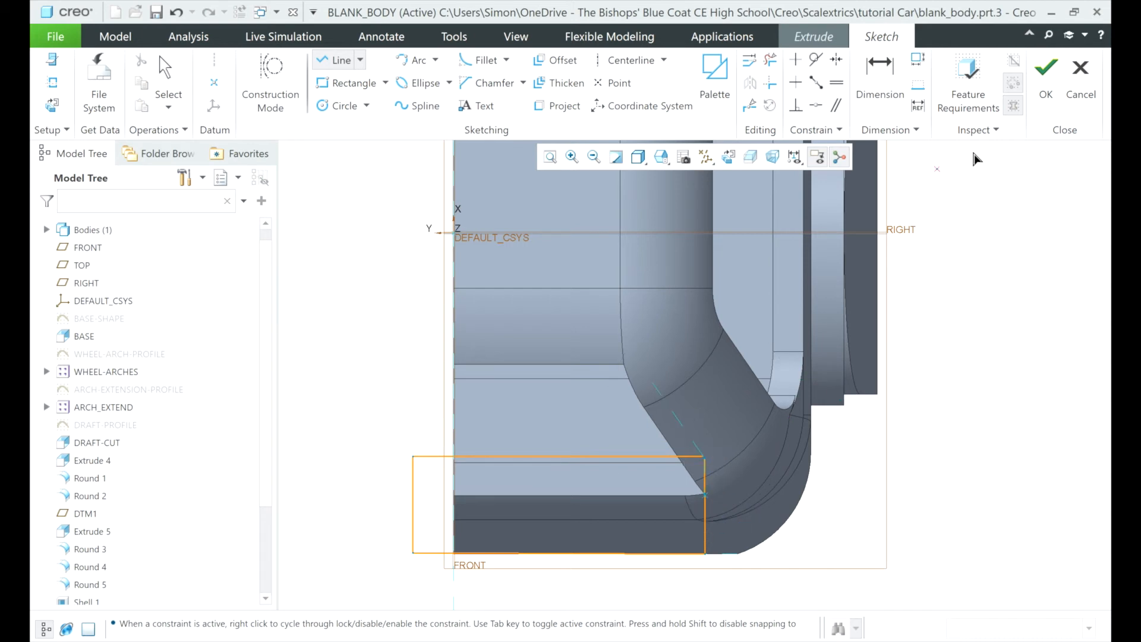
# - Return to the unfinished section and delete both line segments along its outer side beside the rear sill corner
pyautogui.click(1045, 76)
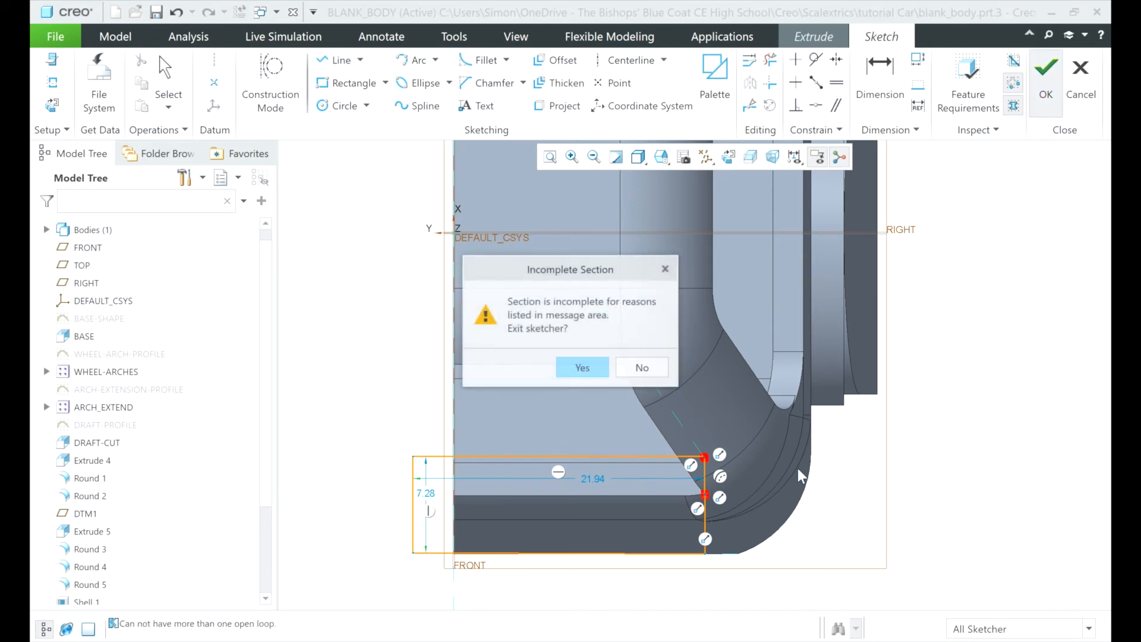
pyautogui.click(634, 371)
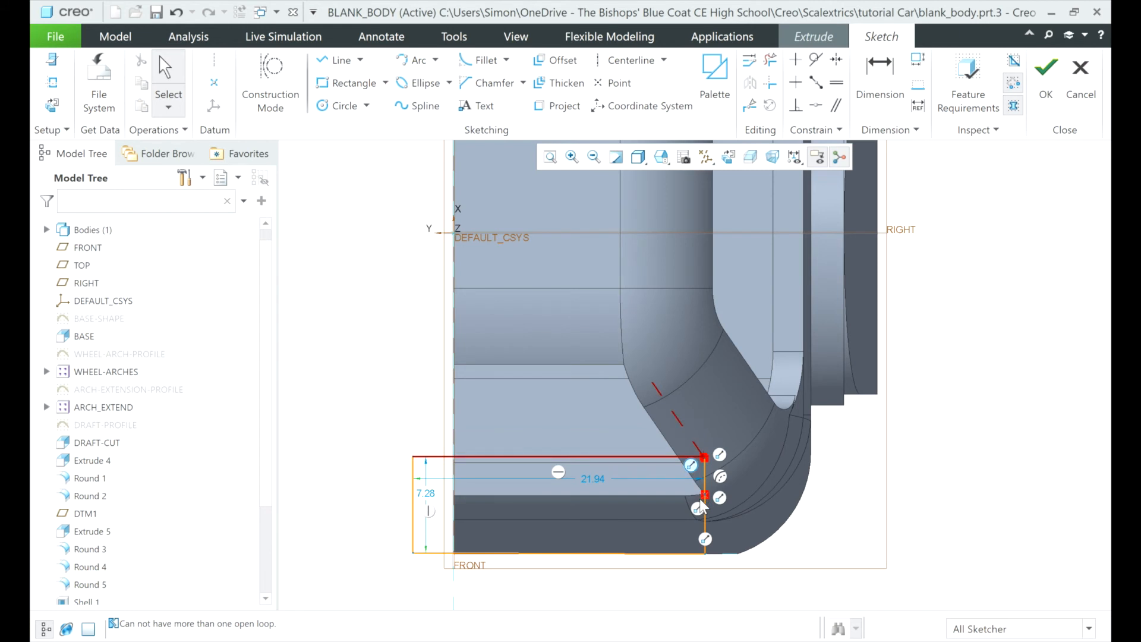
pyautogui.scroll(3, 700, 499)
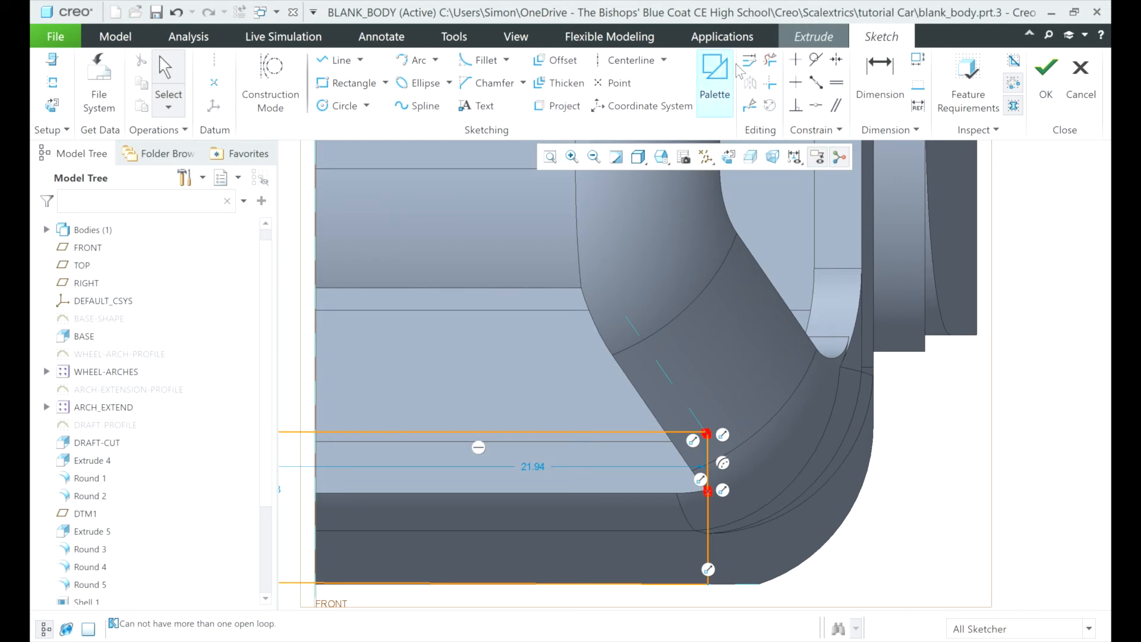
pyautogui.click(768, 59)
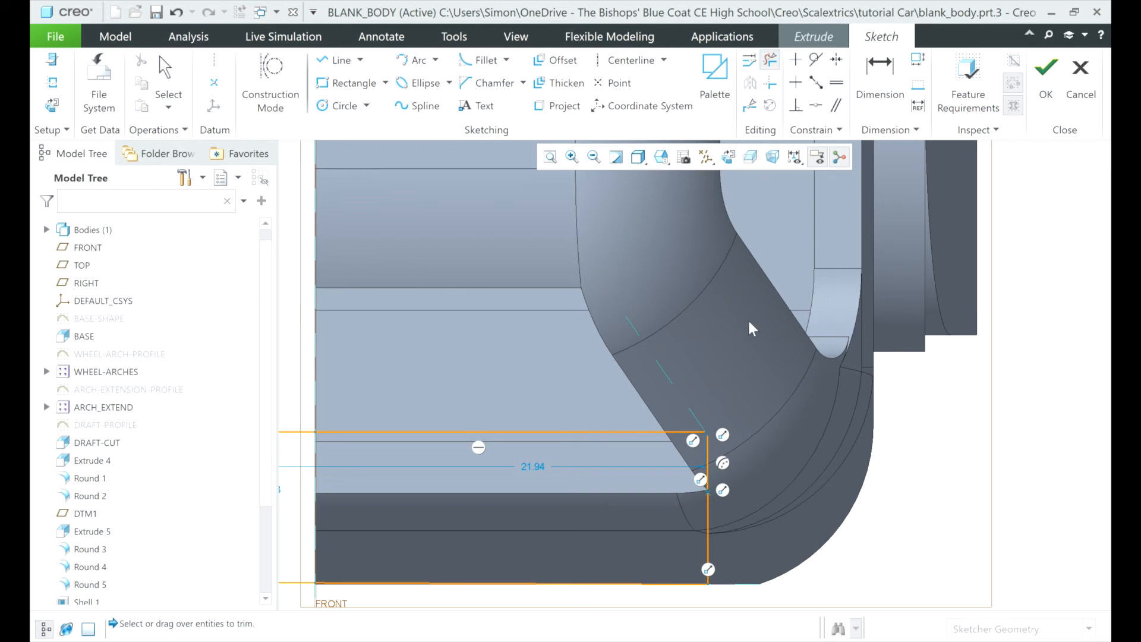
pyautogui.click(711, 465)
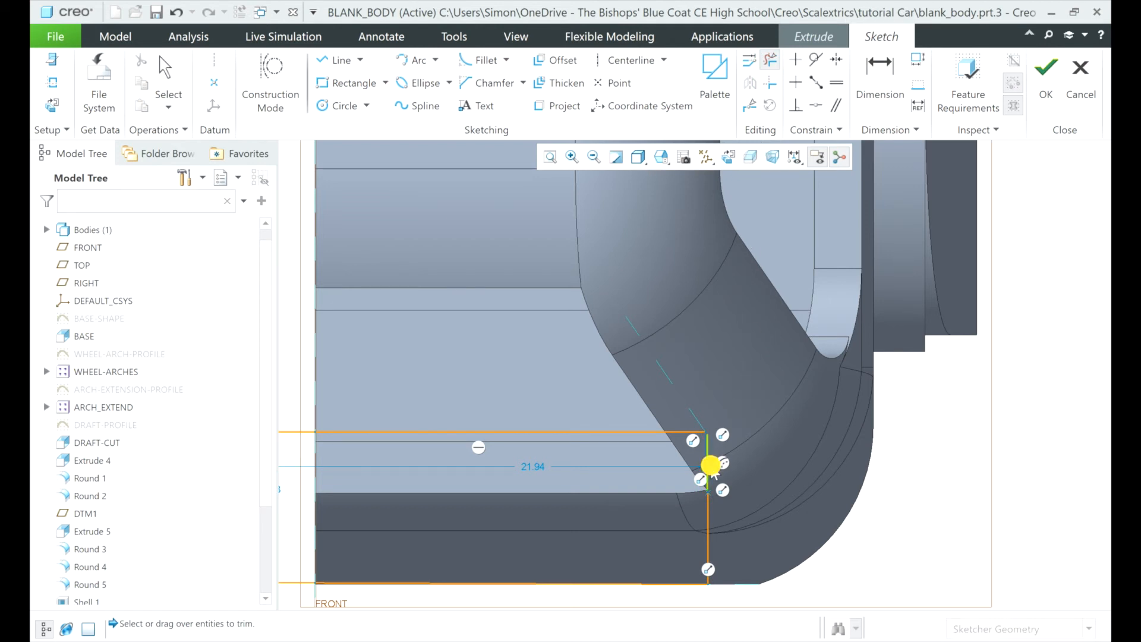
pyautogui.click(709, 505)
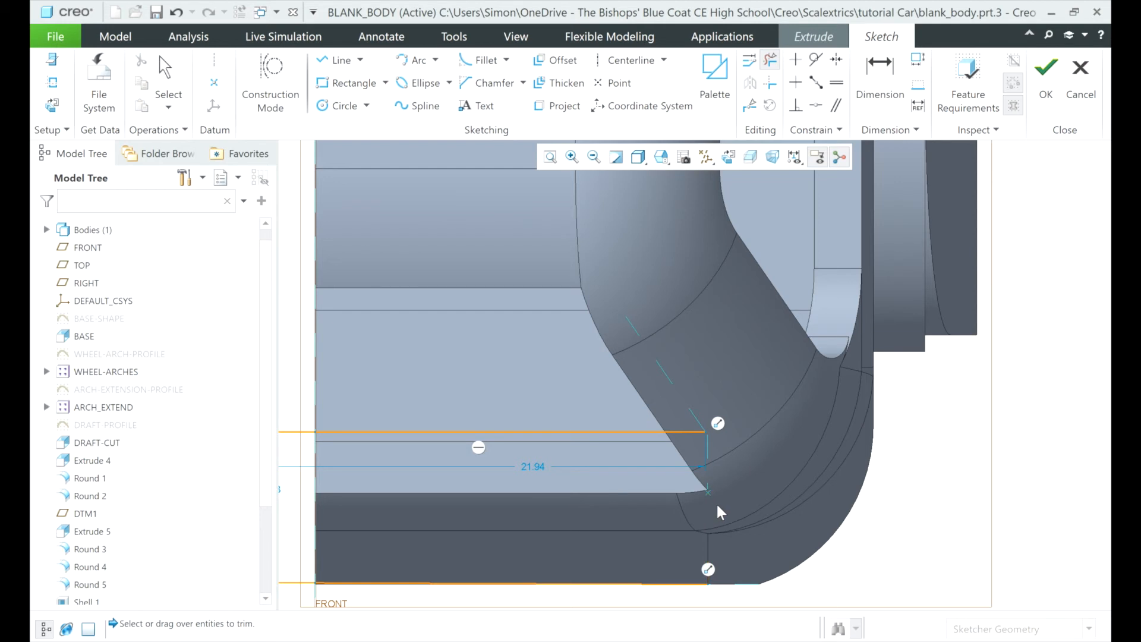
pyautogui.scroll(2, 725, 486)
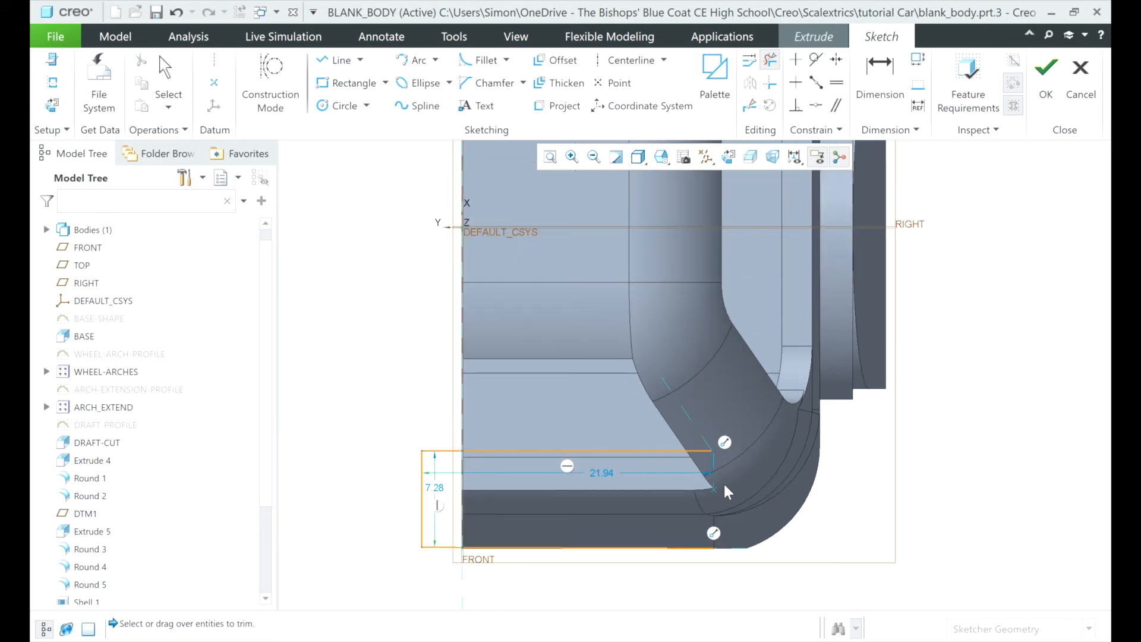
# - Draw a single line down the outer side of the section, from the upper line's end to the lower line's end
pyautogui.click(322, 61)
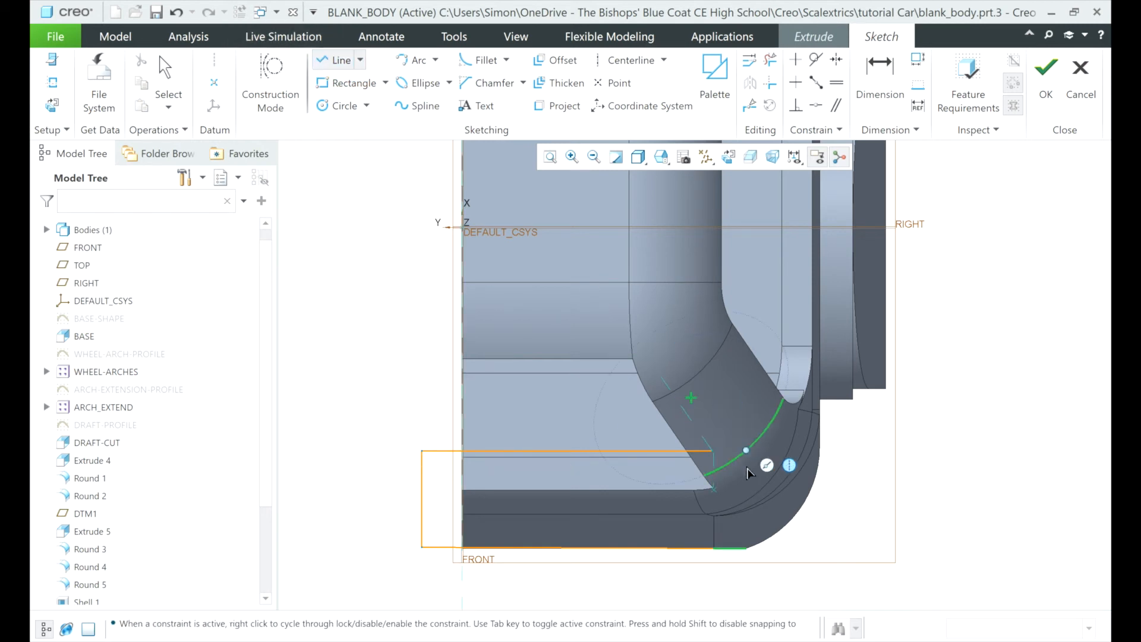
pyautogui.click(716, 453)
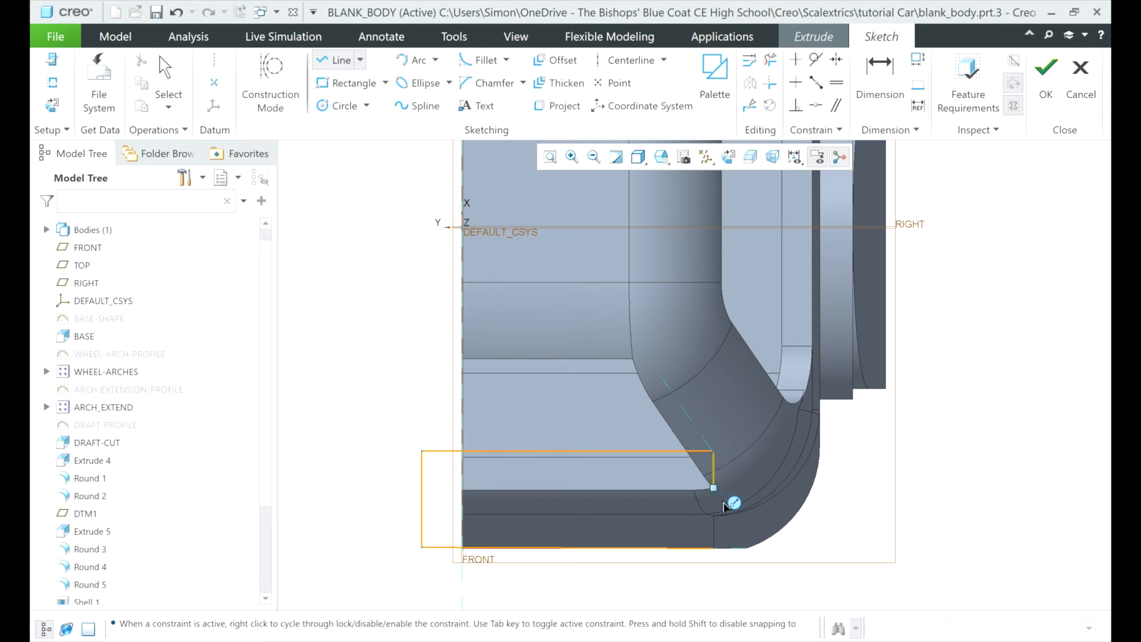
pyautogui.click(719, 547)
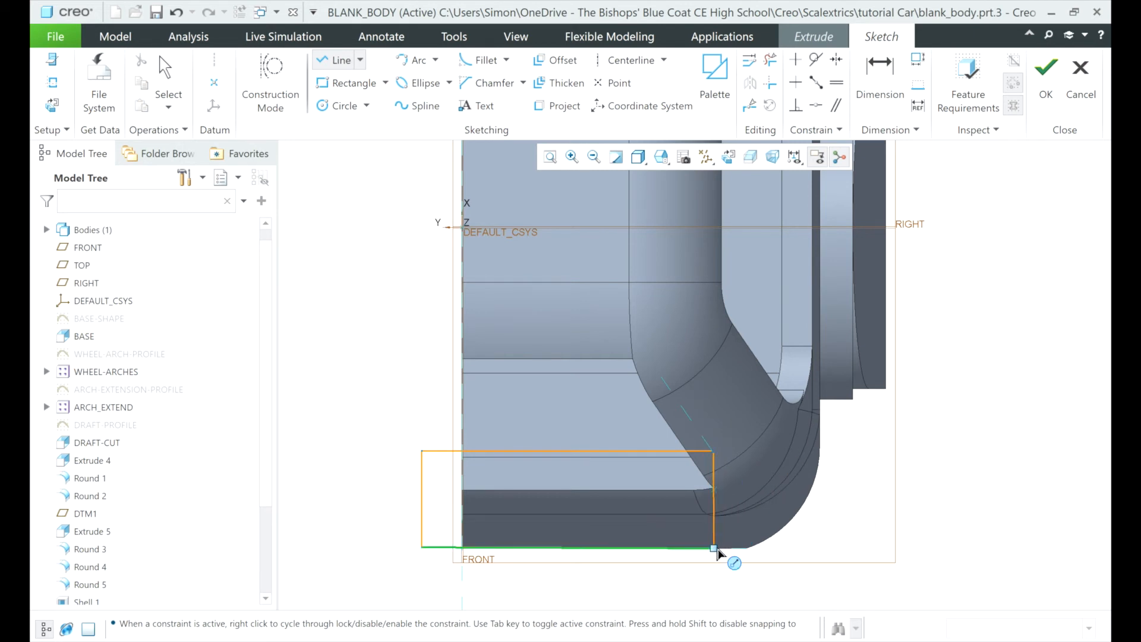
pyautogui.click(717, 554)
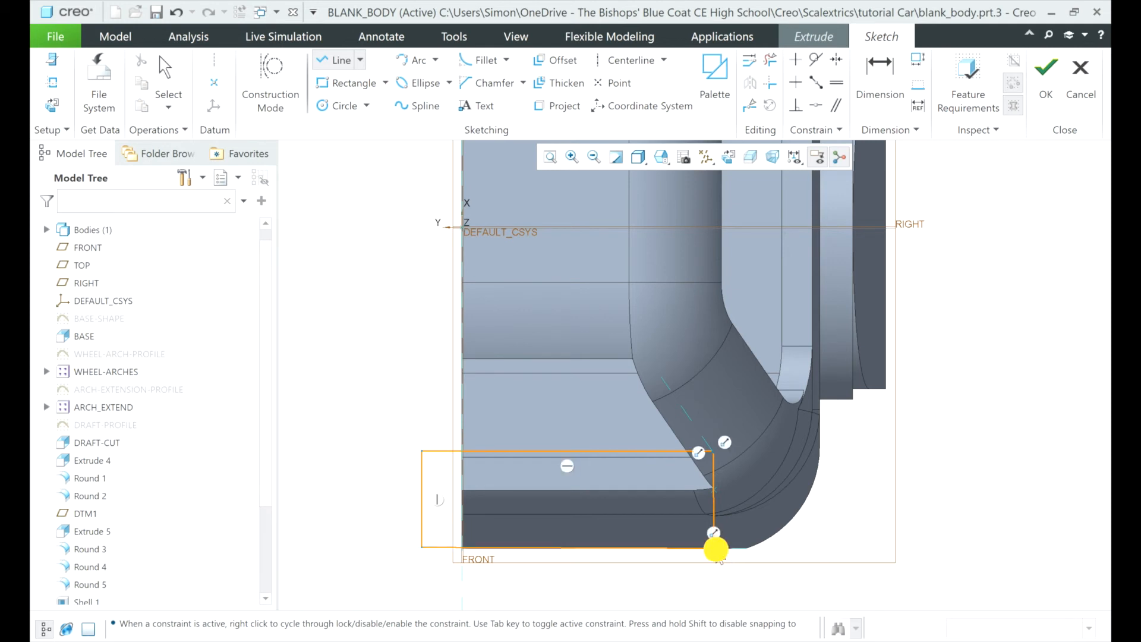
pyautogui.middleClick(716, 549)
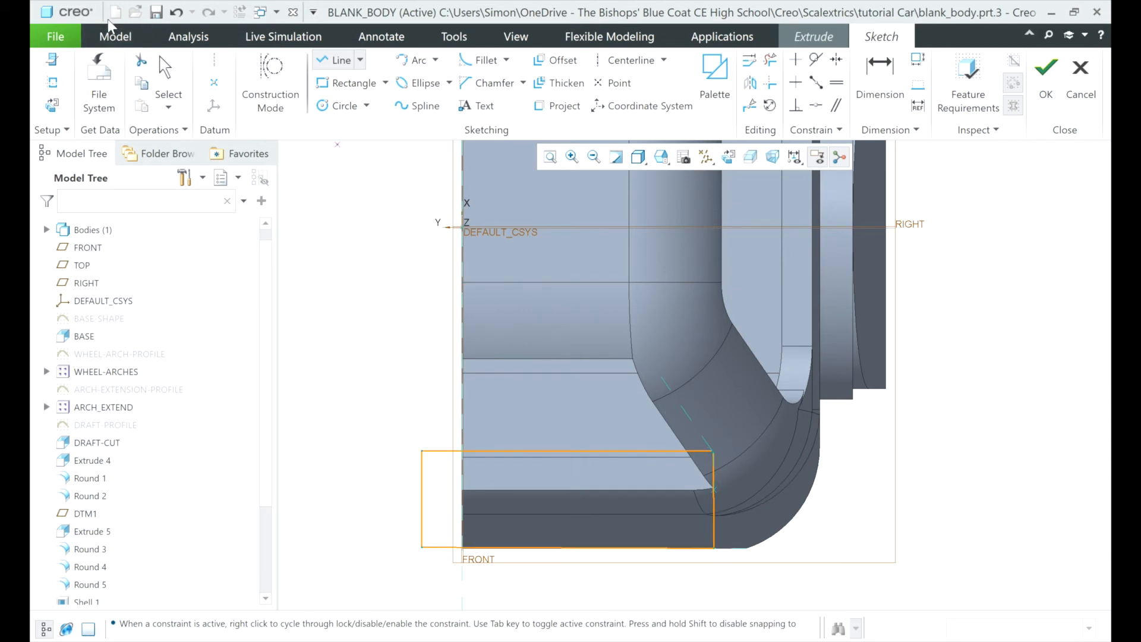
pyautogui.click(172, 85)
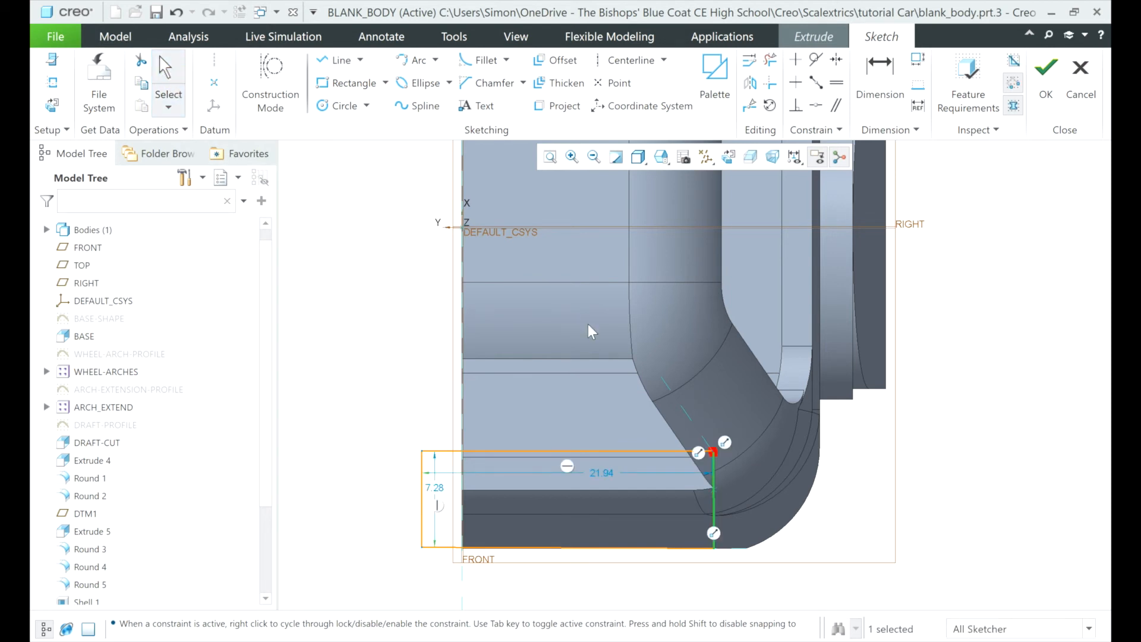
# - Close the small gap at the section's upper outer corner with a short line joining the two open endpoints
pyautogui.scroll(-3, 714, 455)
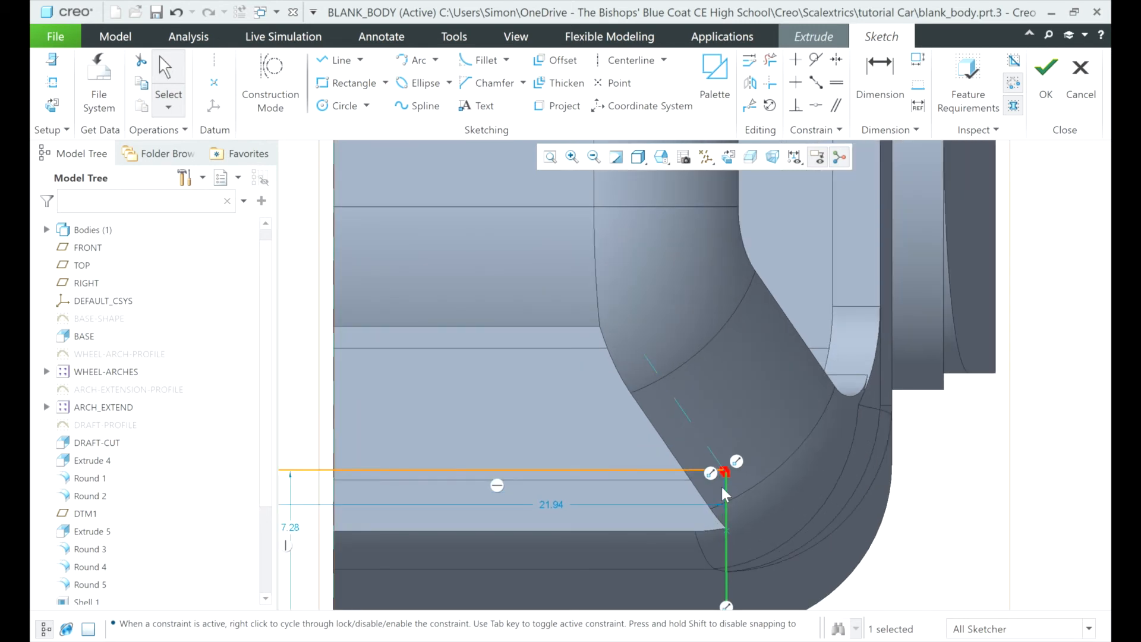
pyautogui.scroll(-3, 722, 475)
pyautogui.scroll(-2, 727, 479)
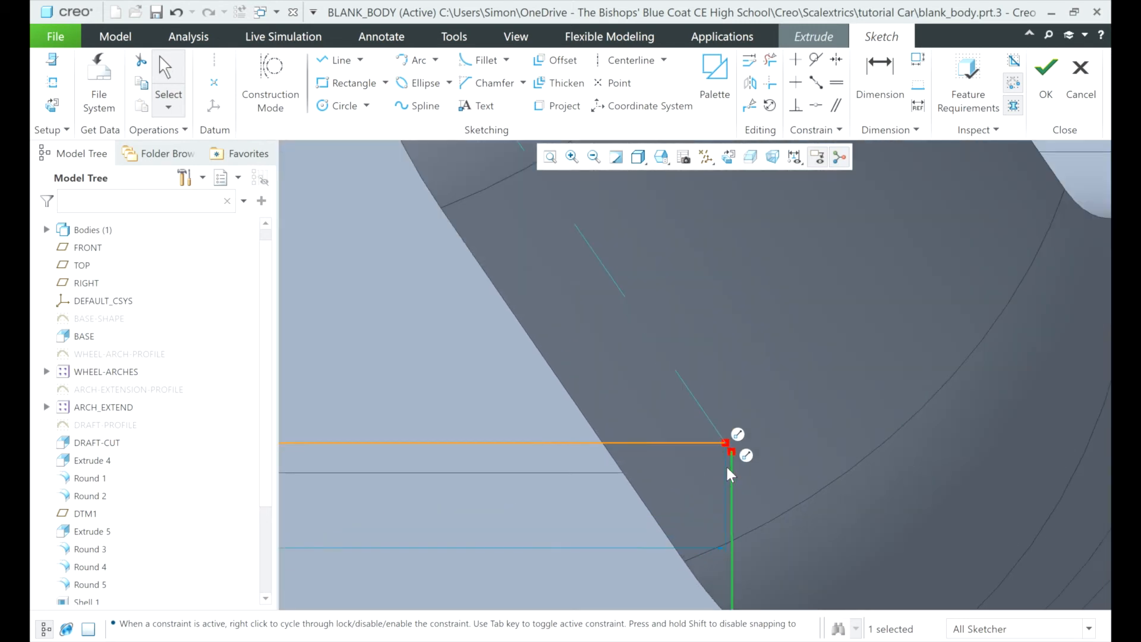
pyautogui.scroll(-2, 732, 459)
pyautogui.scroll(-2, 732, 457)
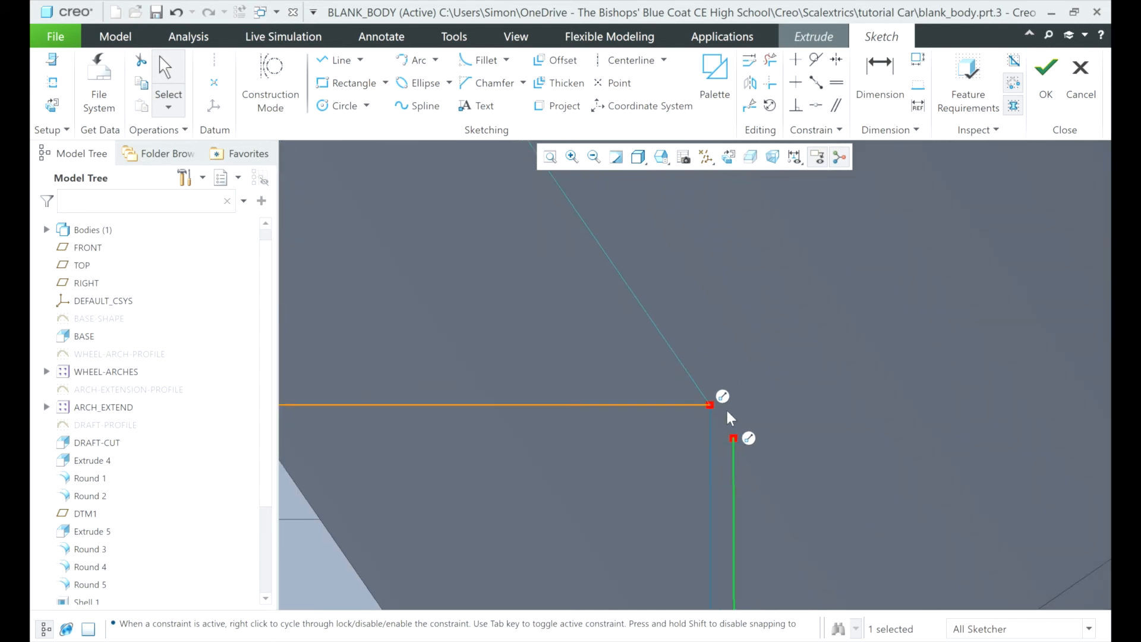
pyautogui.scroll(2, 727, 412)
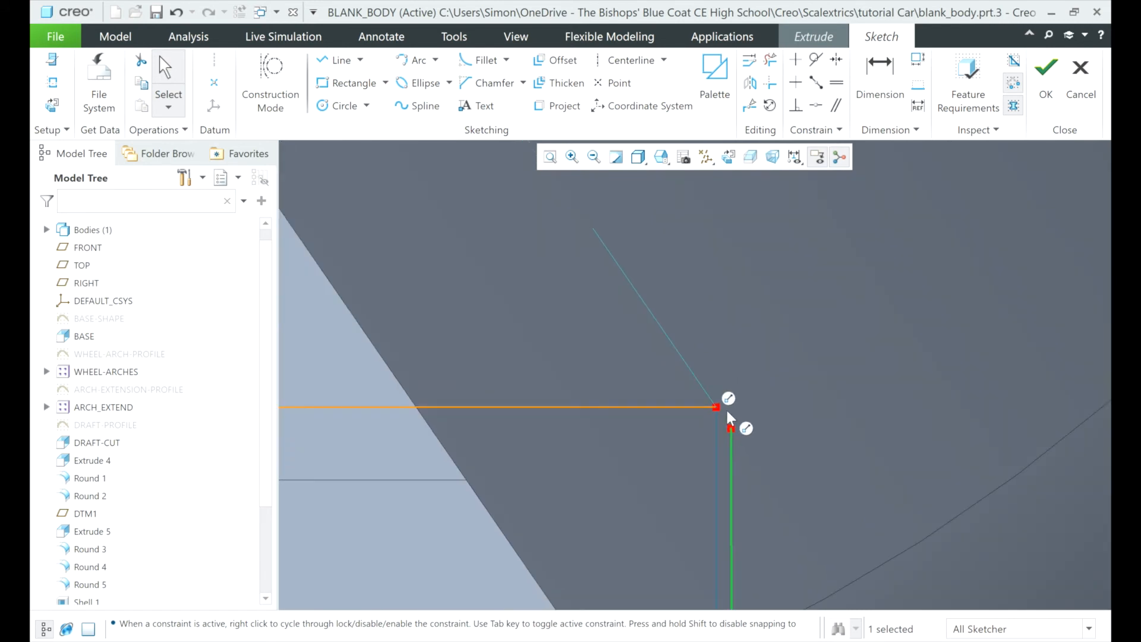
pyautogui.scroll(2, 728, 414)
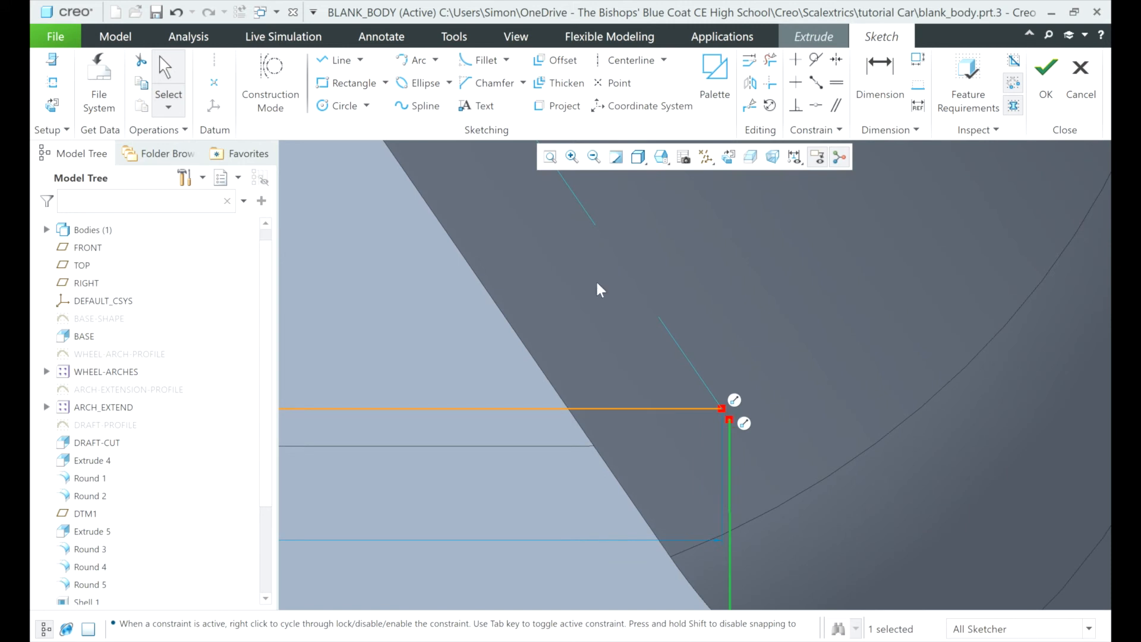
pyautogui.click(338, 60)
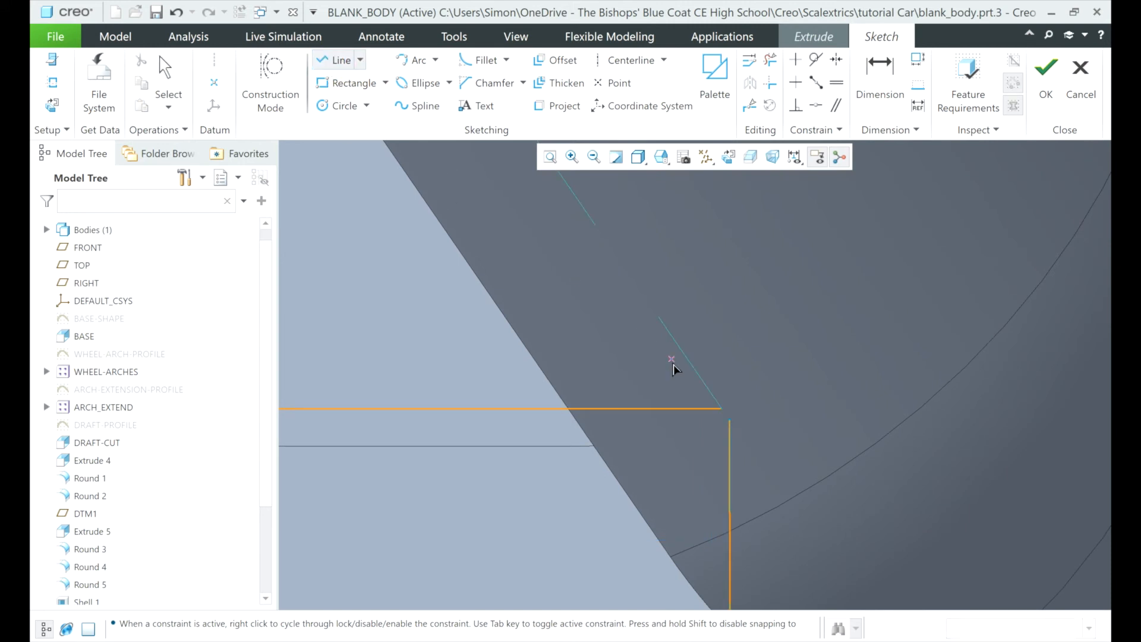
pyautogui.scroll(-2, 675, 365)
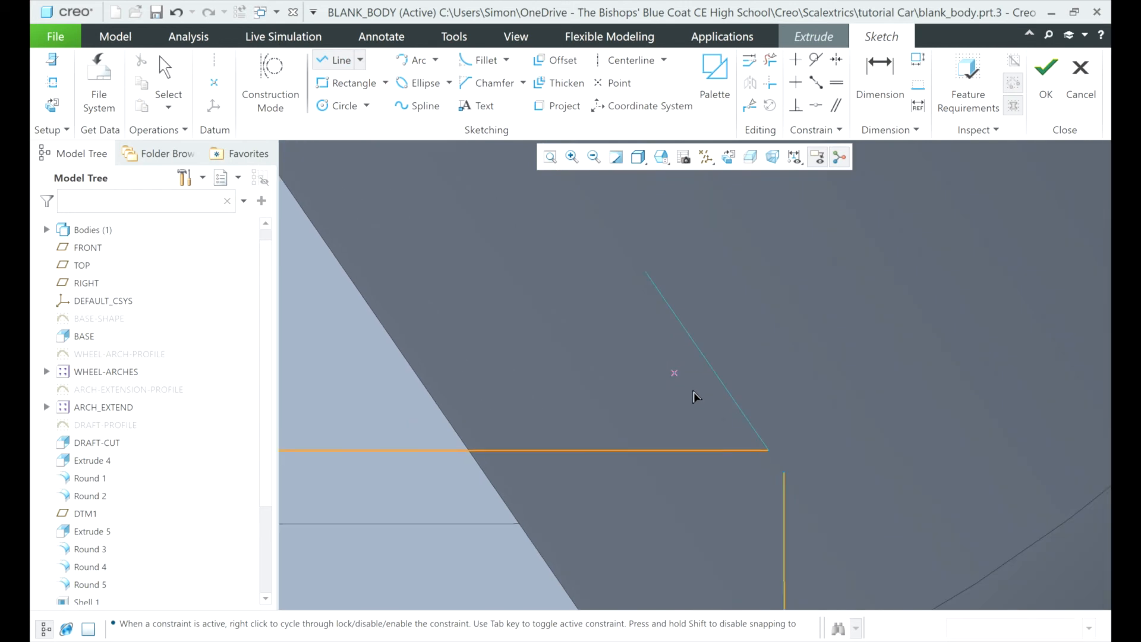
pyautogui.click(770, 452)
pyautogui.click(784, 471)
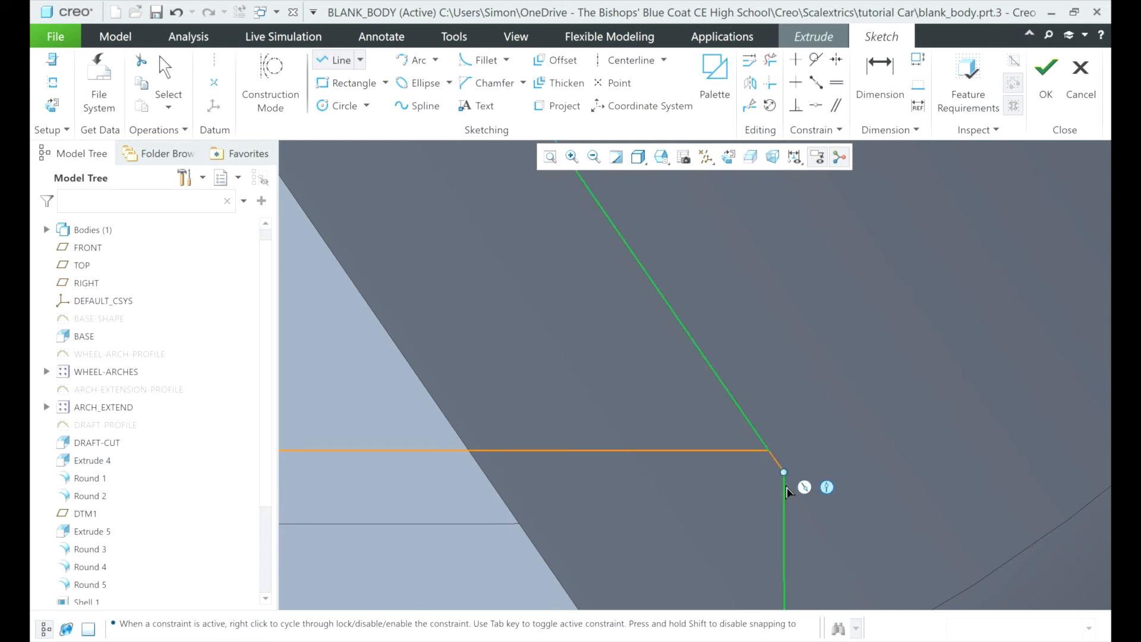
pyautogui.scroll(2, 791, 486)
pyautogui.scroll(5, 794, 490)
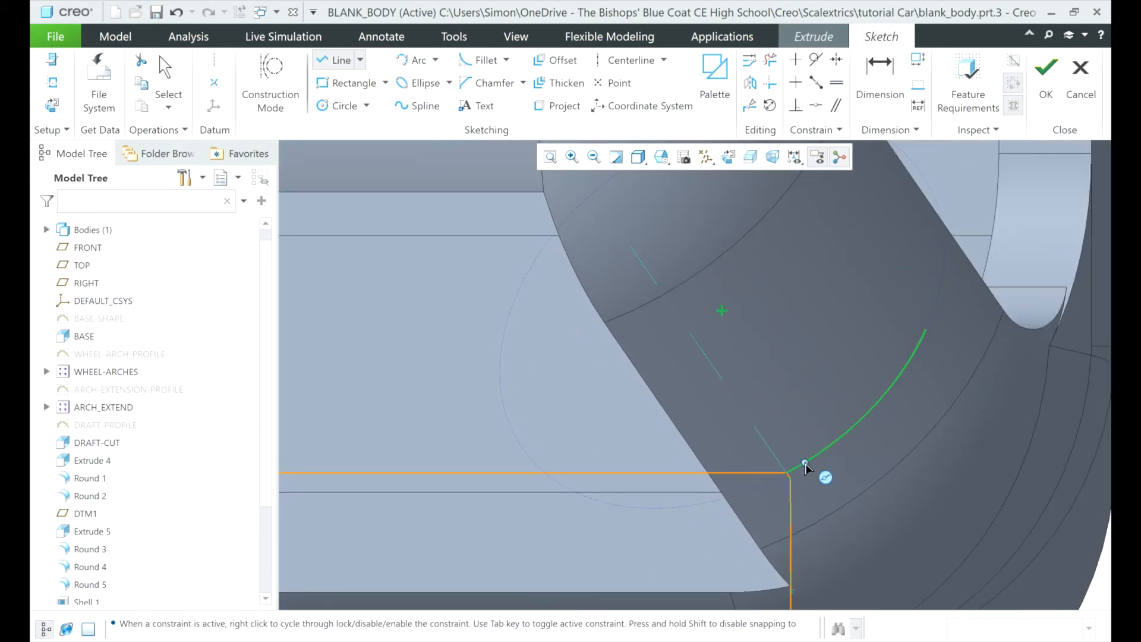
pyautogui.scroll(3, 806, 470)
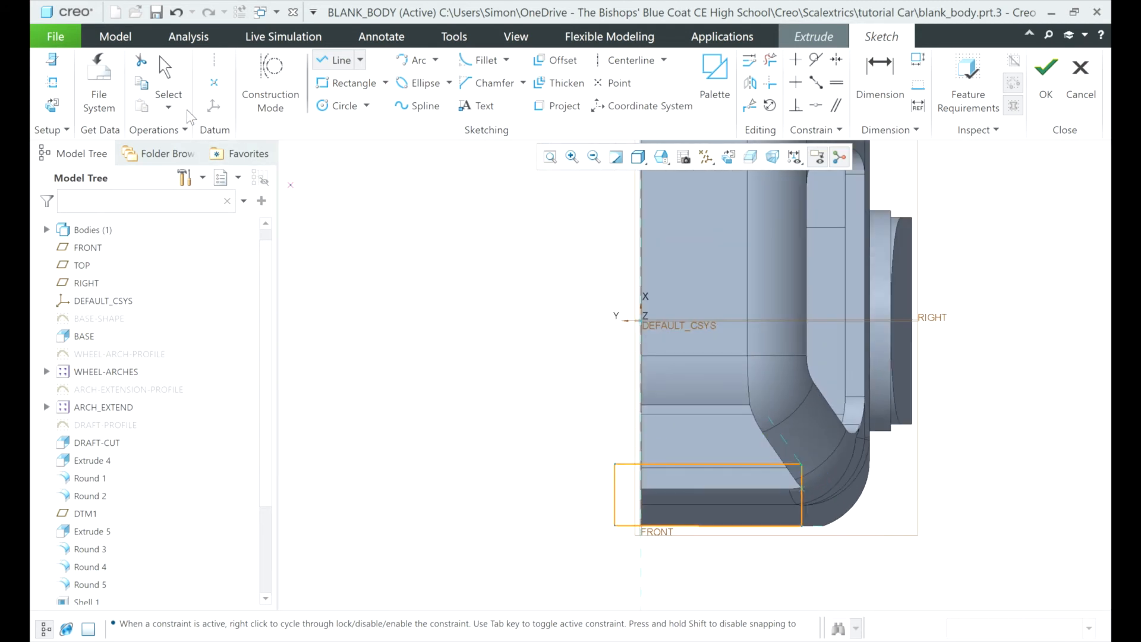
pyautogui.click(166, 75)
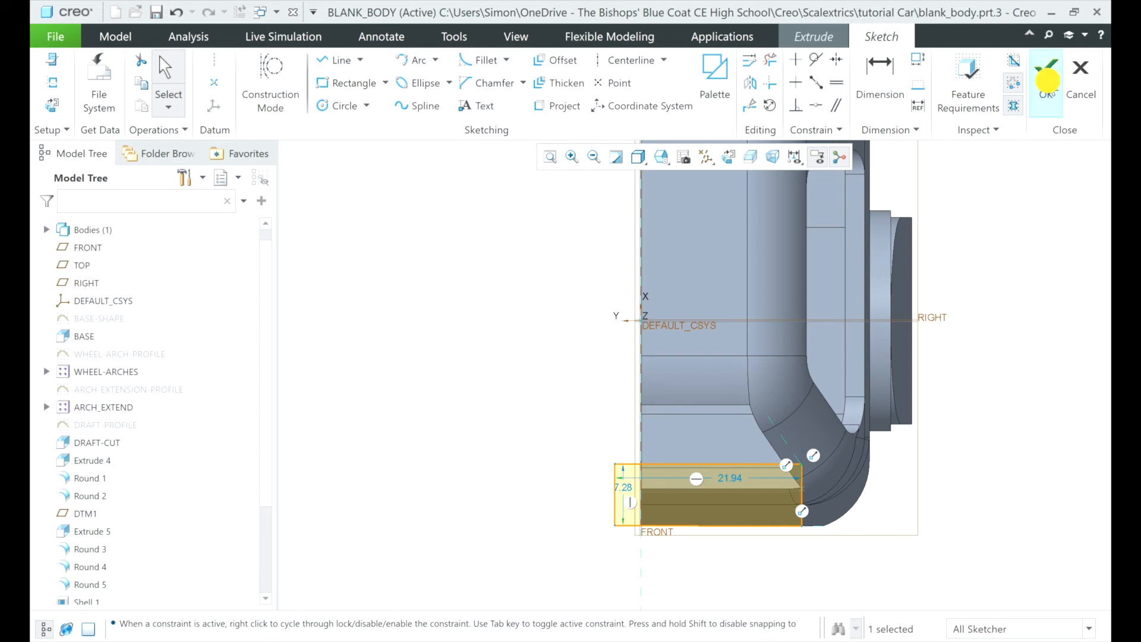
# - Finish the sketch and extrude it 5.00 down into the rear sill as a material-removing cut
pyautogui.click(1044, 89)
pyautogui.moveTo(864, 398); pyautogui.dragTo(855, 345, button='middle')
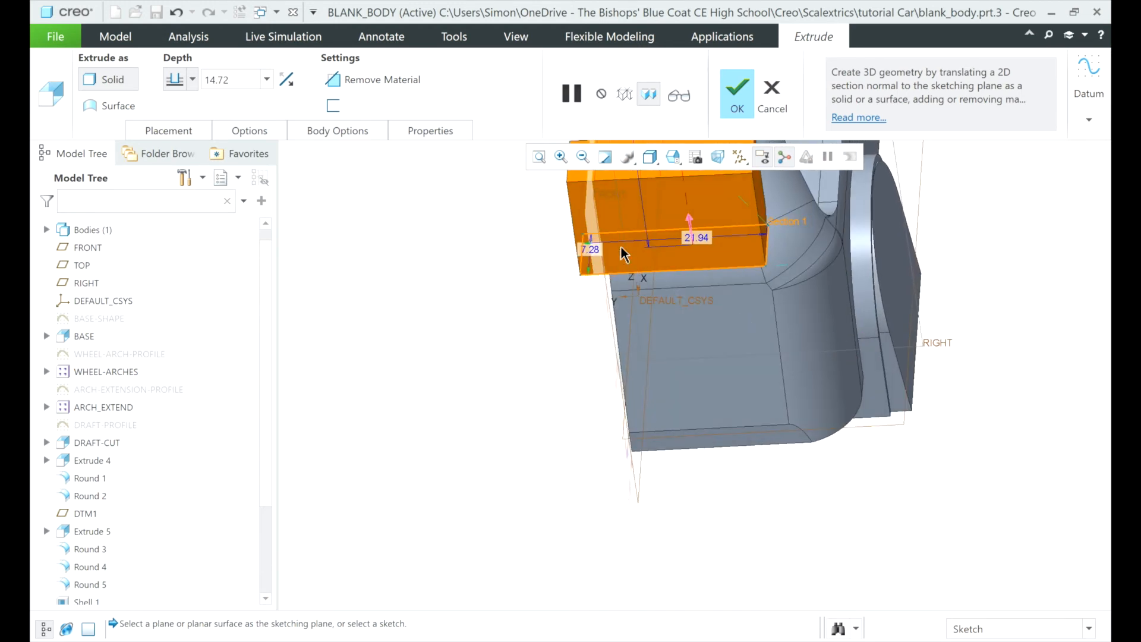
pyautogui.click(690, 222)
pyautogui.click(397, 82)
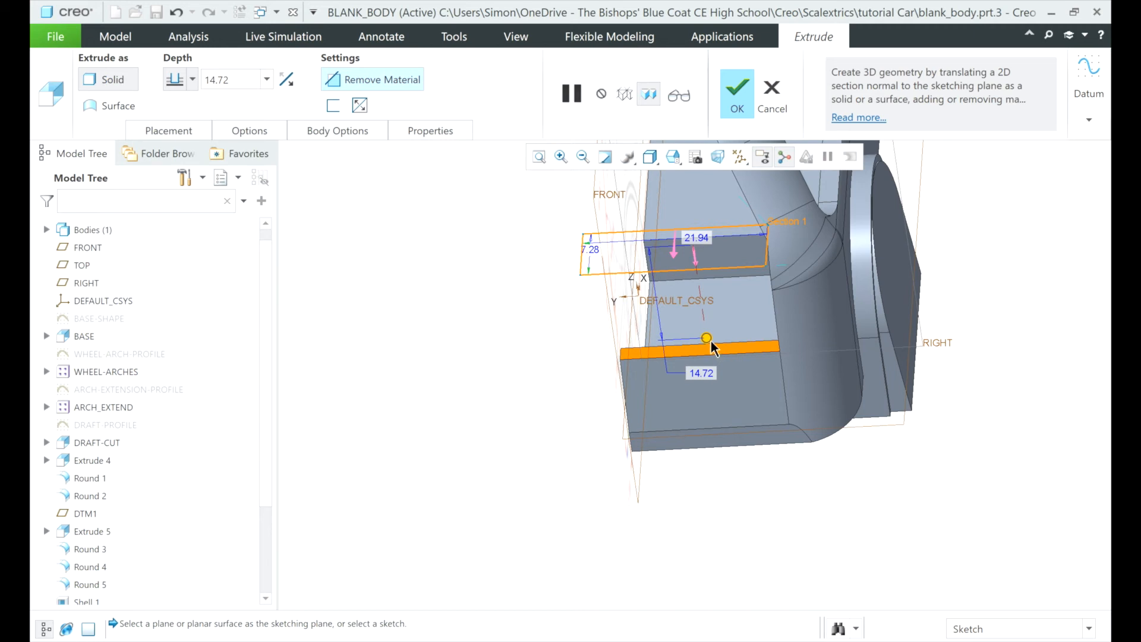
pyautogui.moveTo(707, 338); pyautogui.dragTo(703, 275)
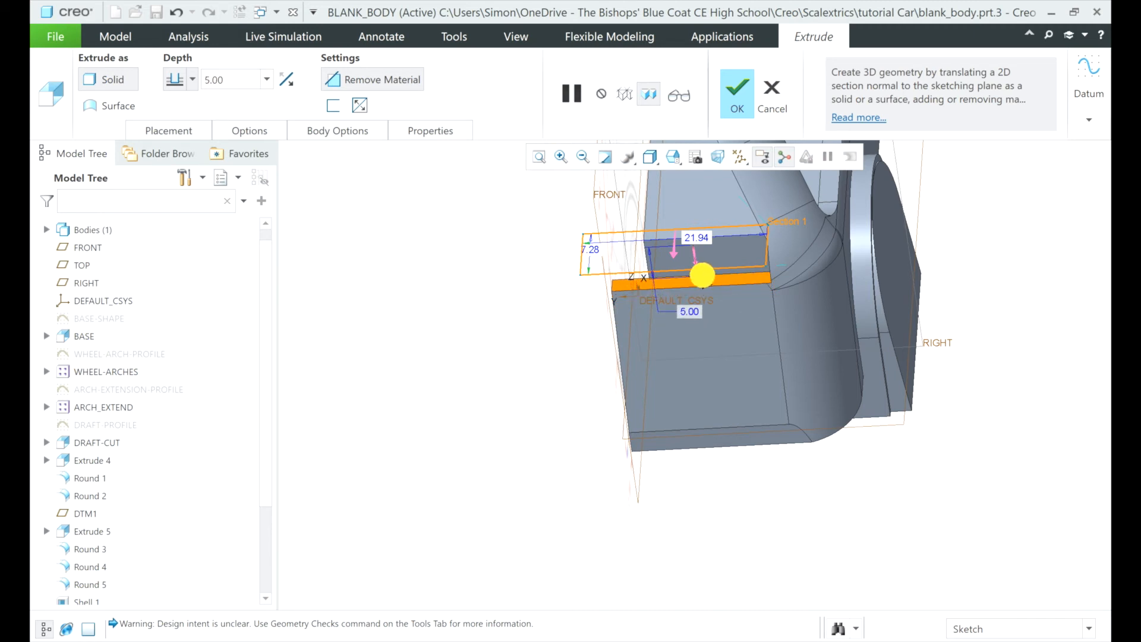
pyautogui.moveTo(703, 275); pyautogui.dragTo(703, 272)
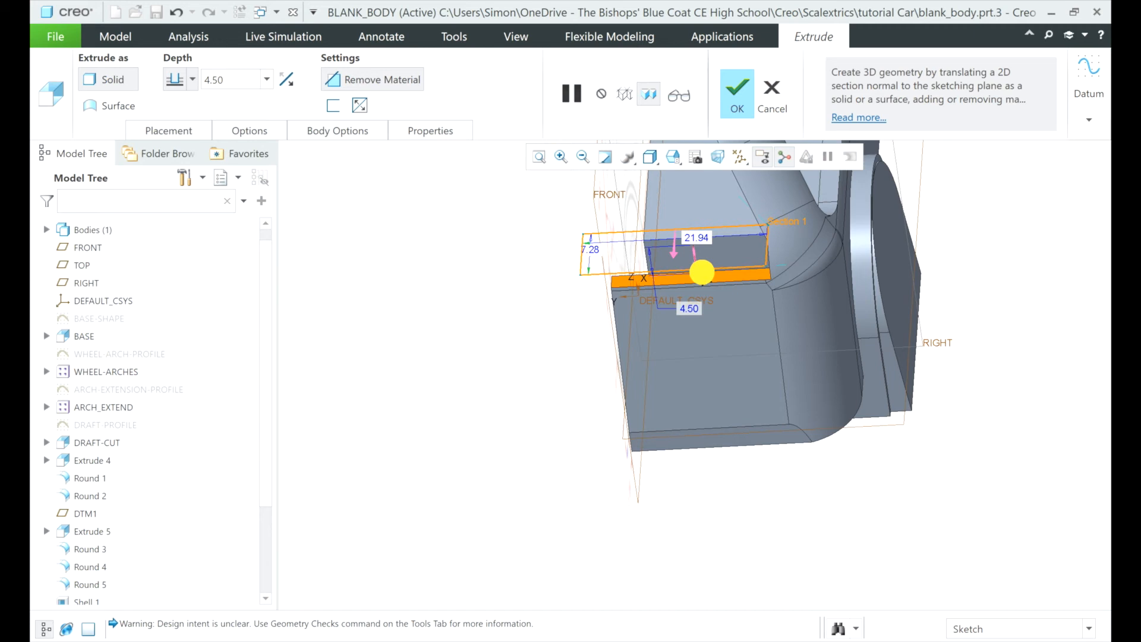
pyautogui.moveTo(702, 273); pyautogui.dragTo(702, 275)
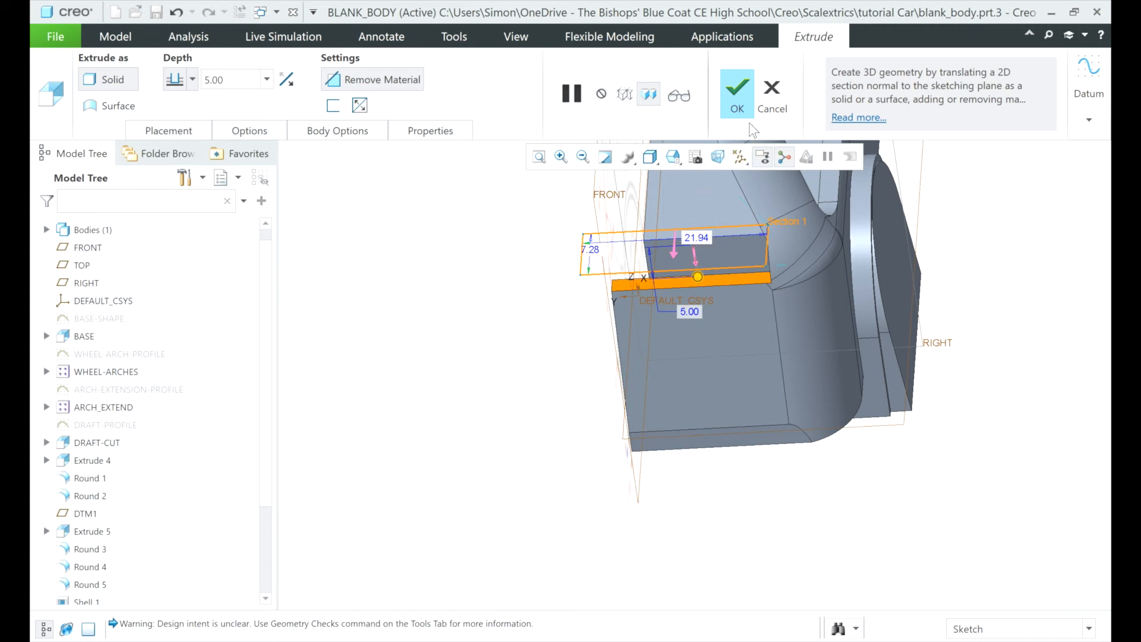
pyautogui.click(736, 90)
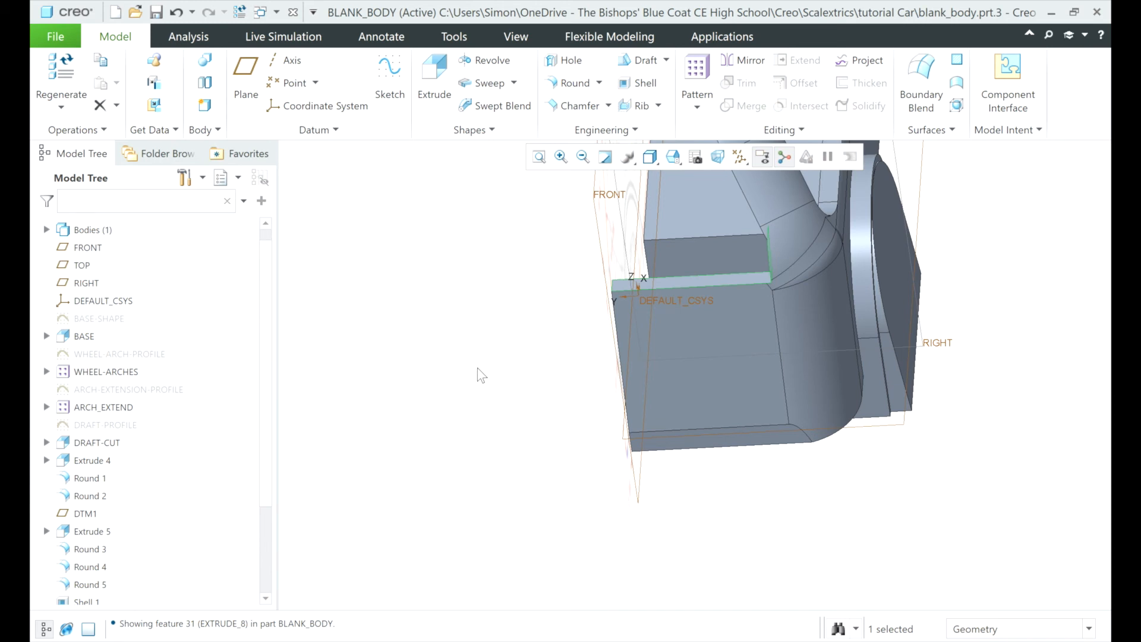
# - Start a round on the short upper edge at the outer side of the rear window opening
pyautogui.moveTo(479, 370); pyautogui.dragTo(514, 366, button='middle')
pyautogui.scroll(2, 485, 437)
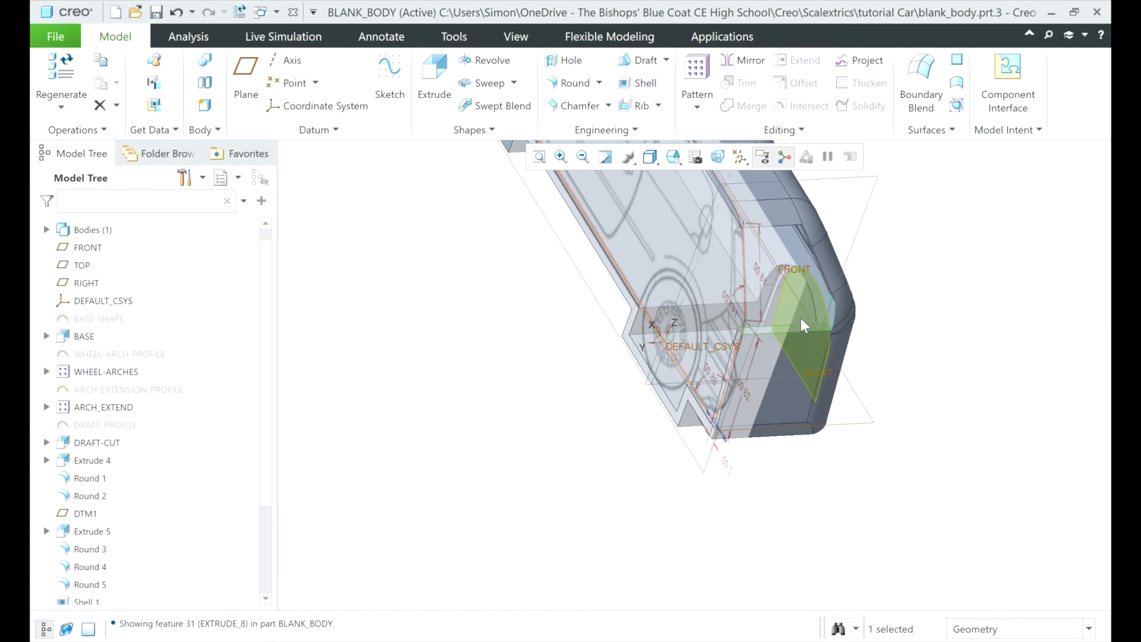
pyautogui.scroll(-5, 800, 319)
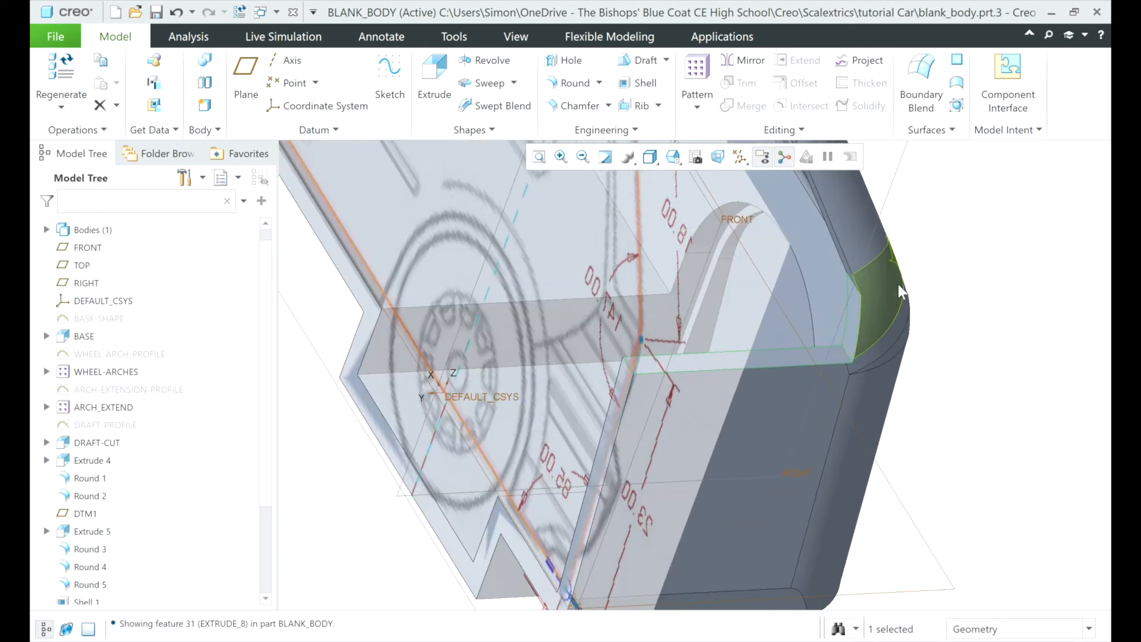
pyautogui.moveTo(913, 275); pyautogui.dragTo(917, 270, button='middle')
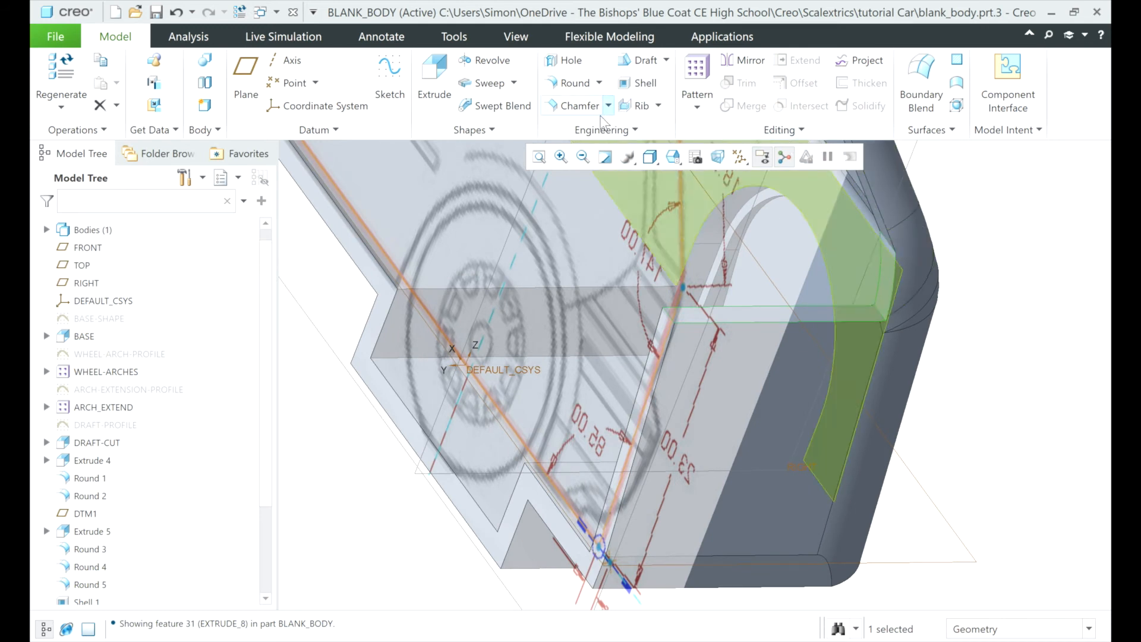
pyautogui.click(565, 83)
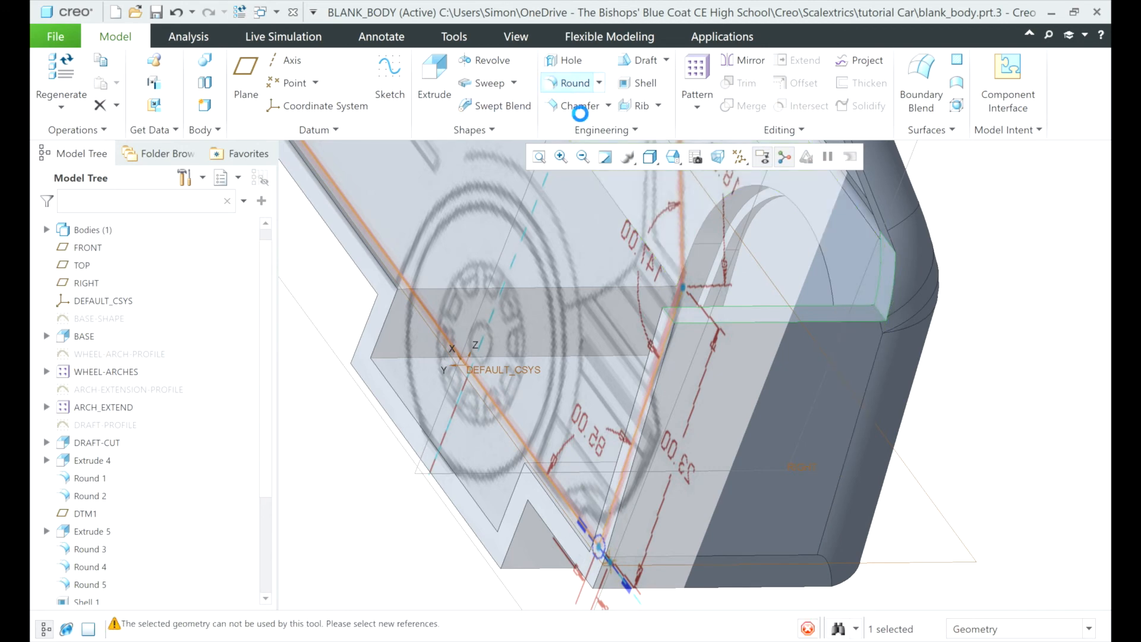
pyautogui.scroll(5, 960, 283)
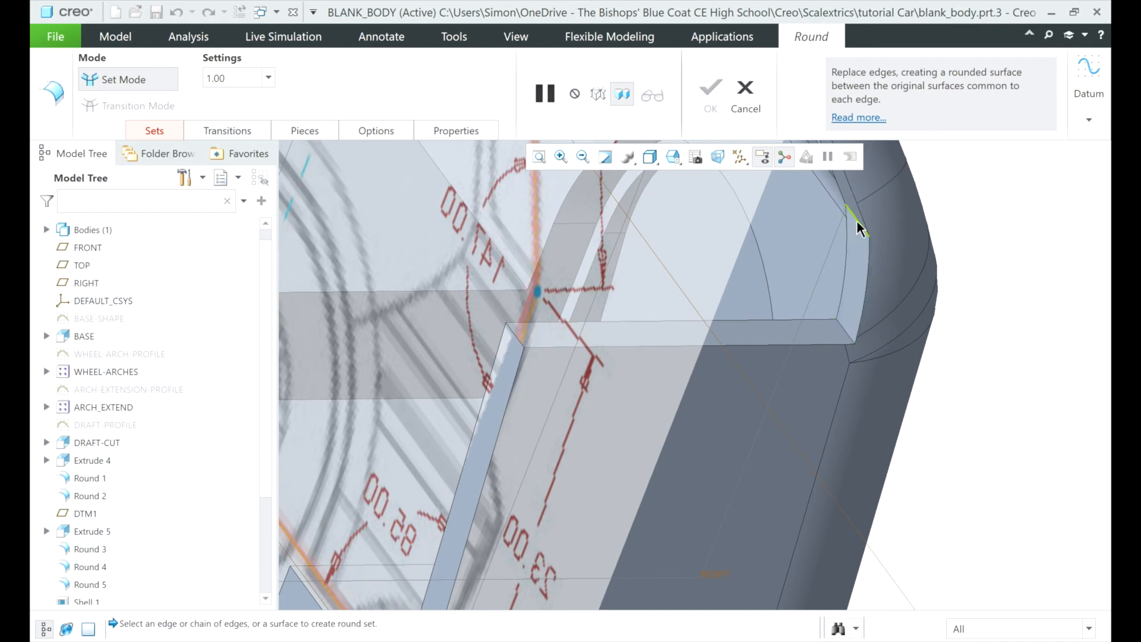
pyautogui.click(858, 220)
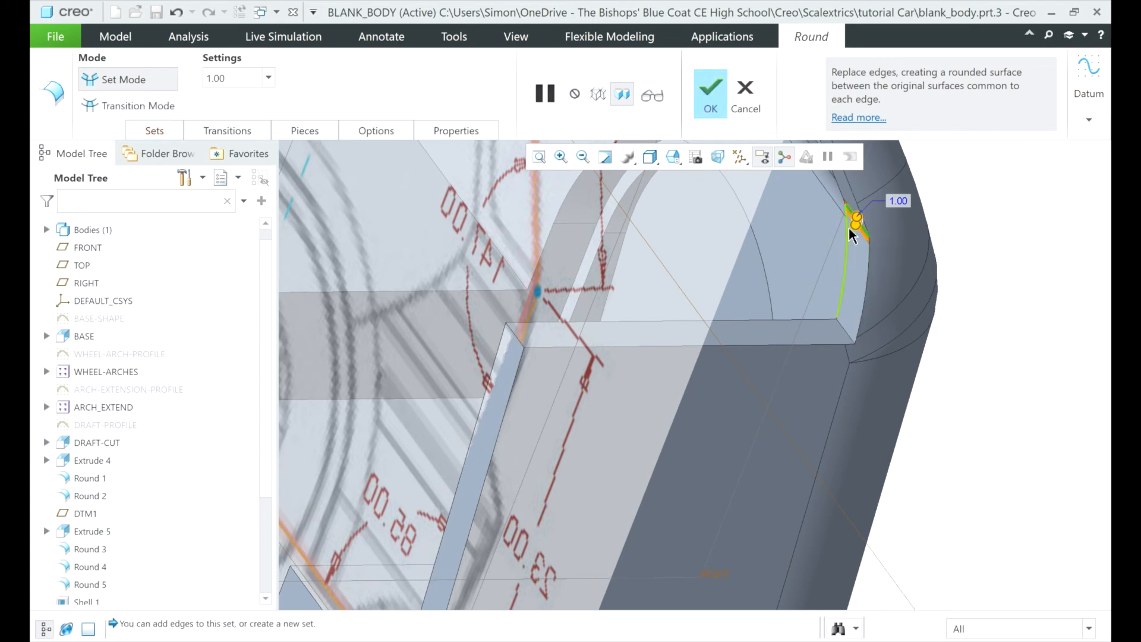
pyautogui.moveTo(852, 222)
pyautogui.mouseDown()
pyautogui.moveTo(856, 265)
pyautogui.moveTo(855, 234)
pyautogui.mouseUp()
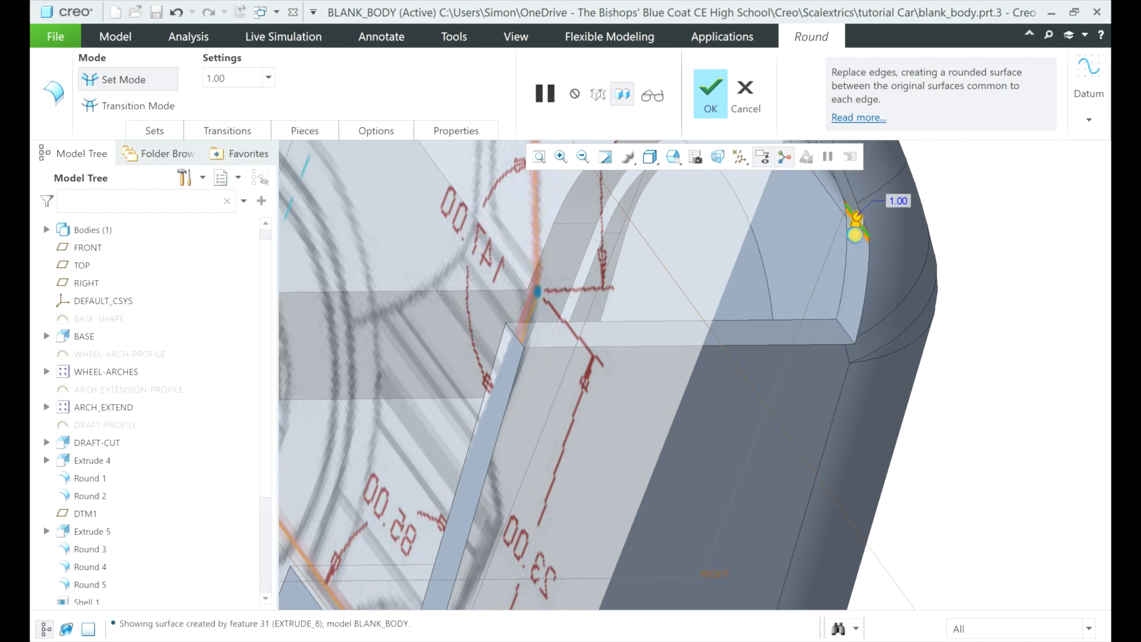
pyautogui.click(854, 228)
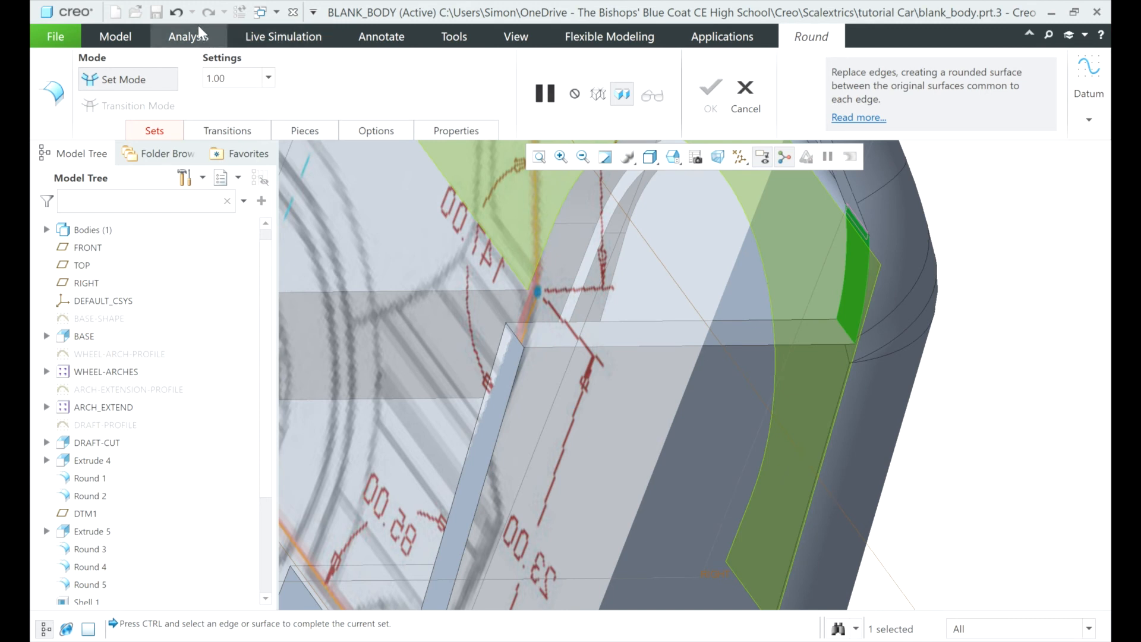
pyautogui.click(176, 13)
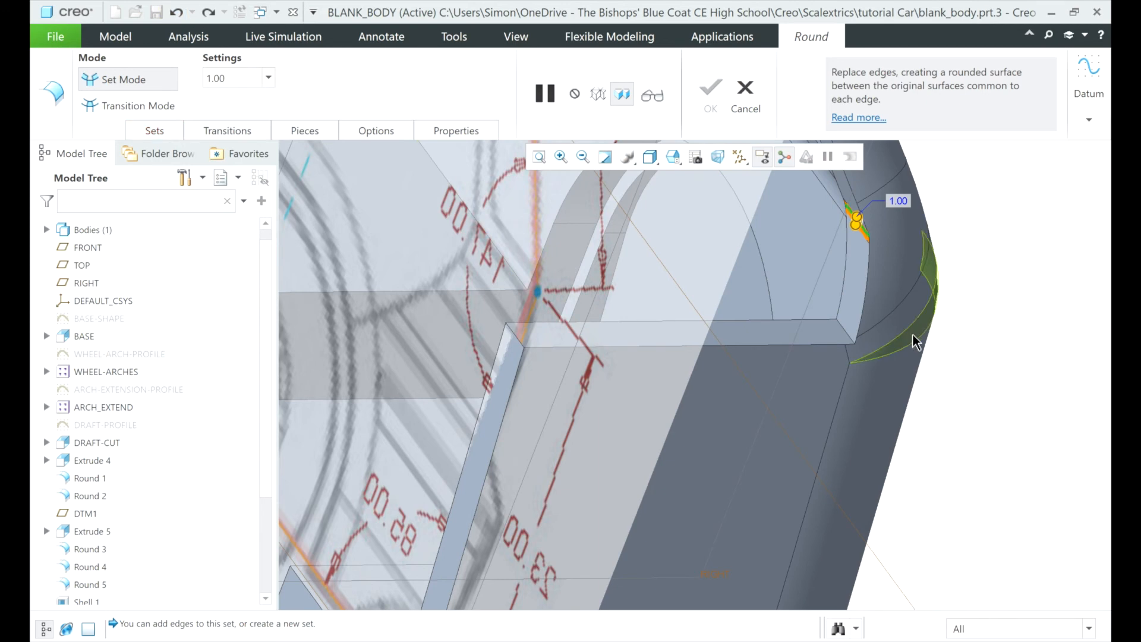
# - Enlarge the round on the rear opening's upper outer edge to a radius of 8.00
pyautogui.scroll(-2, 862, 217)
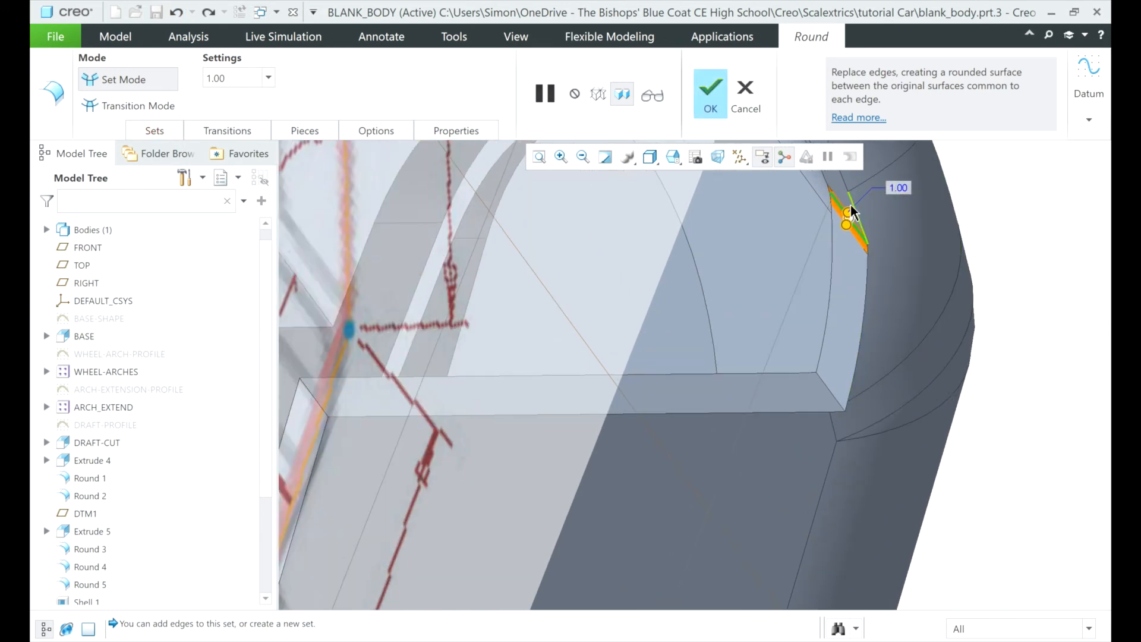
pyautogui.scroll(-2, 852, 211)
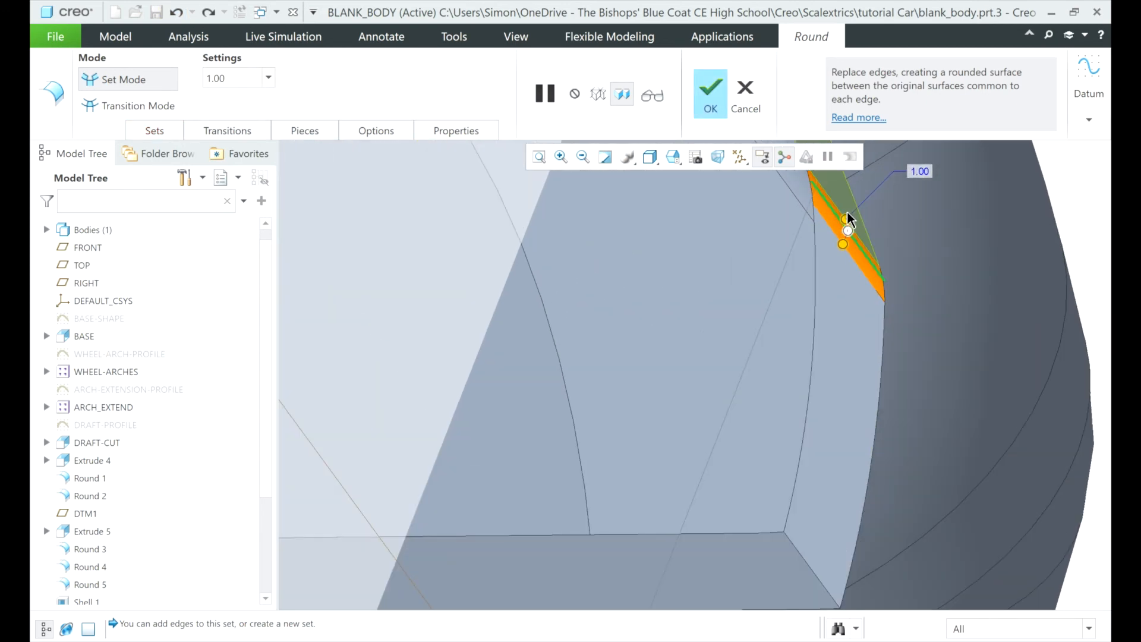
pyautogui.scroll(-3, 847, 217)
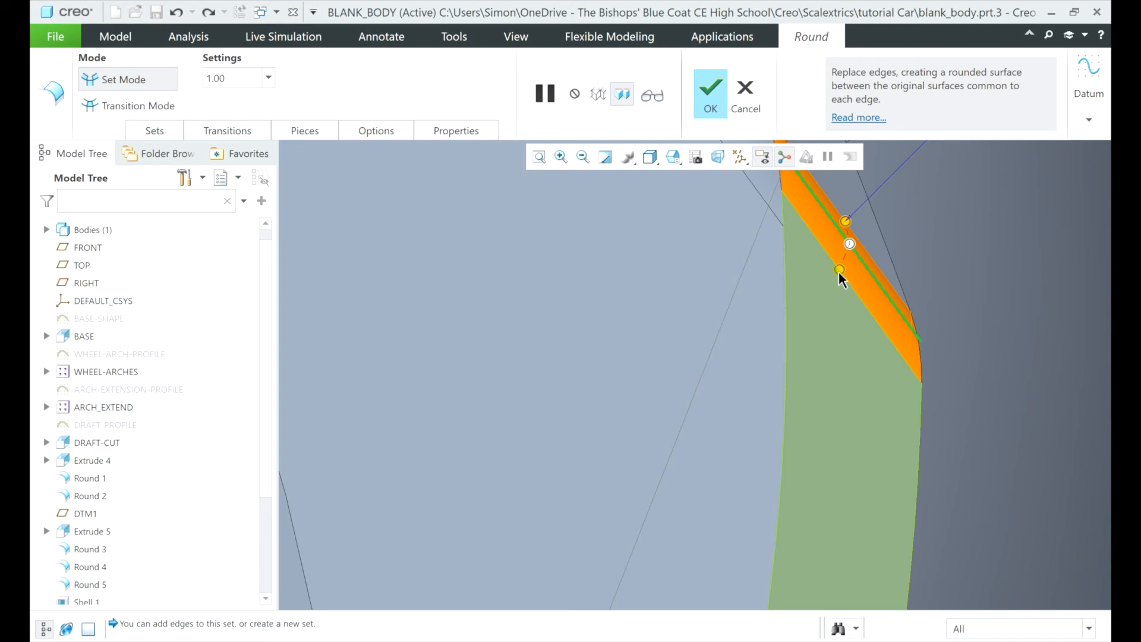
pyautogui.moveTo(840, 272); pyautogui.dragTo(747, 455)
pyautogui.scroll(5, 748, 443)
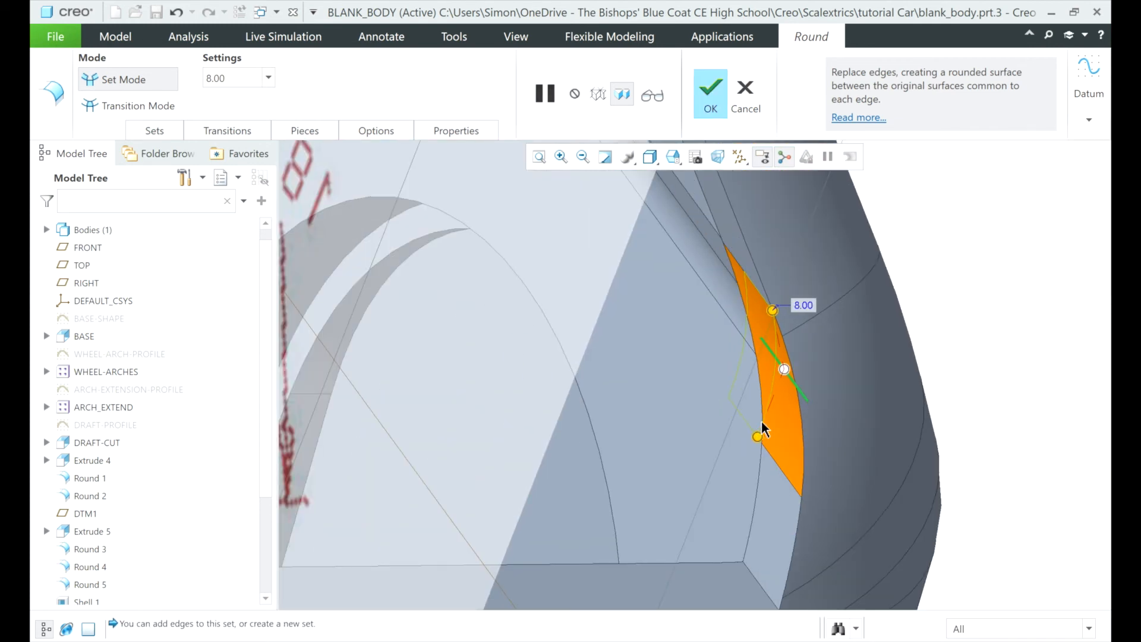
# - Add the rear opening's lower outer corner edge as a second round set with radius 2.50, and complete the feature
pyautogui.scroll(2, 760, 426)
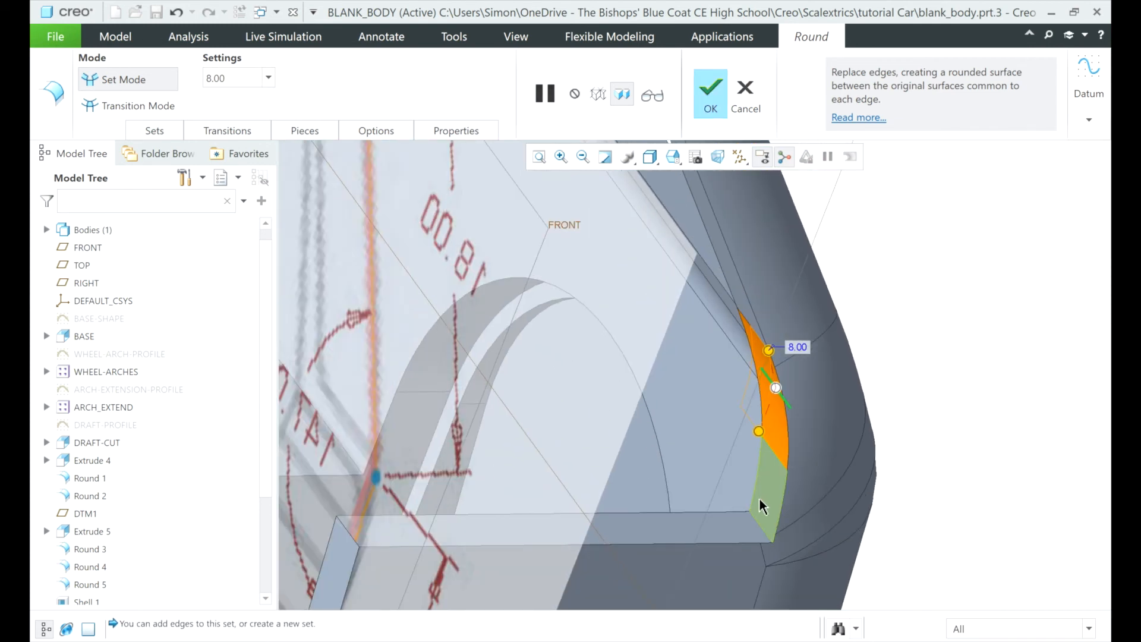
pyautogui.scroll(-3, 760, 504)
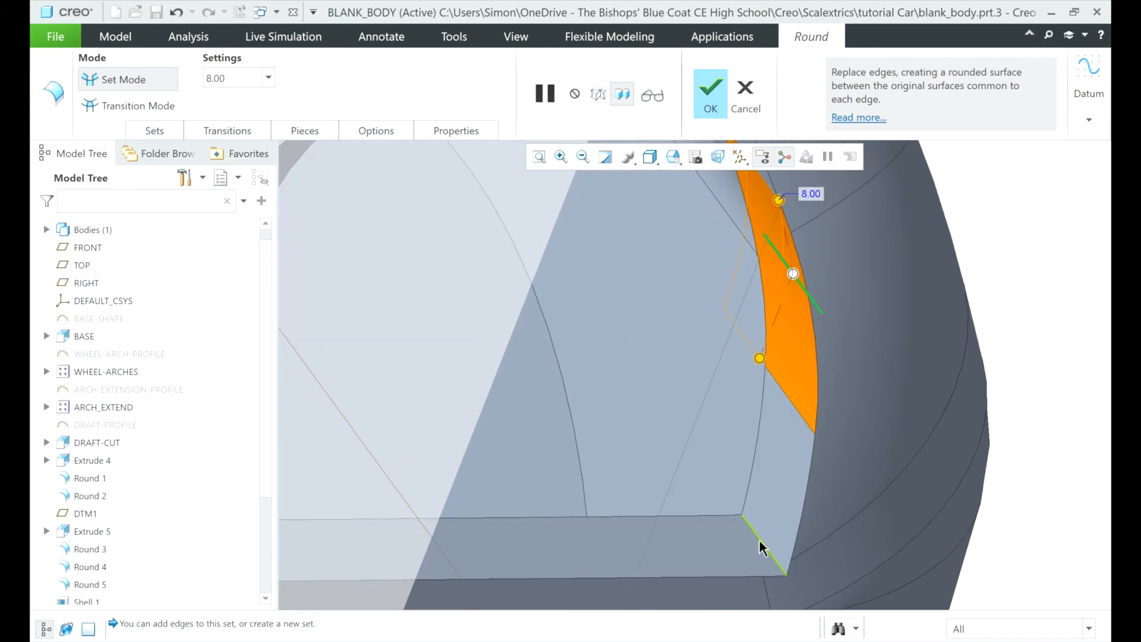
pyautogui.click(762, 546)
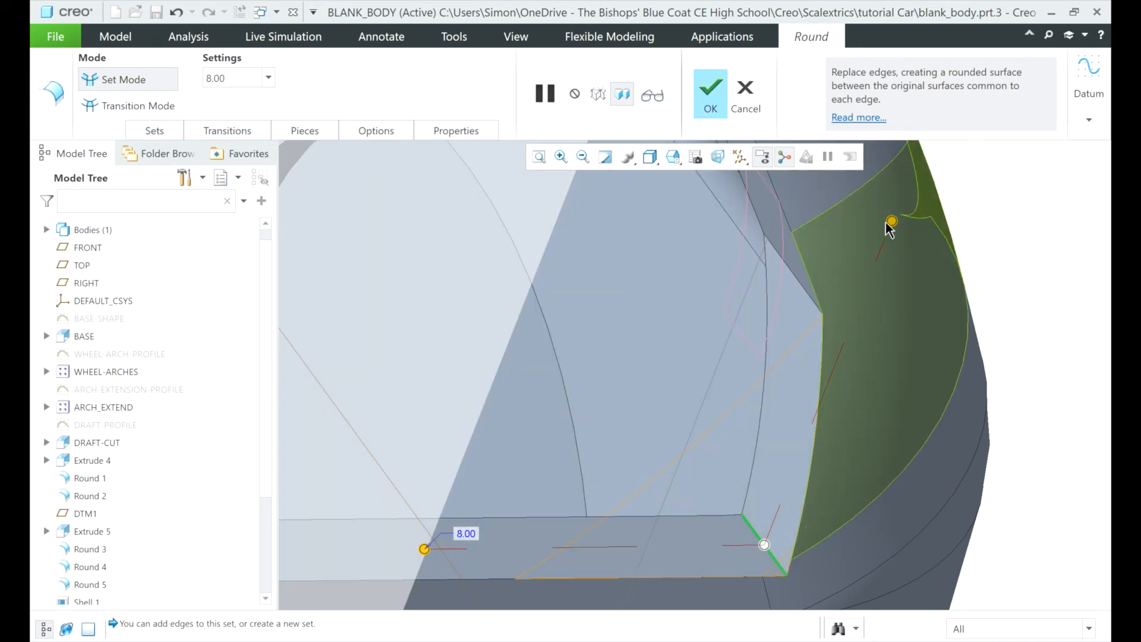
pyautogui.moveTo(892, 223); pyautogui.dragTo(783, 443)
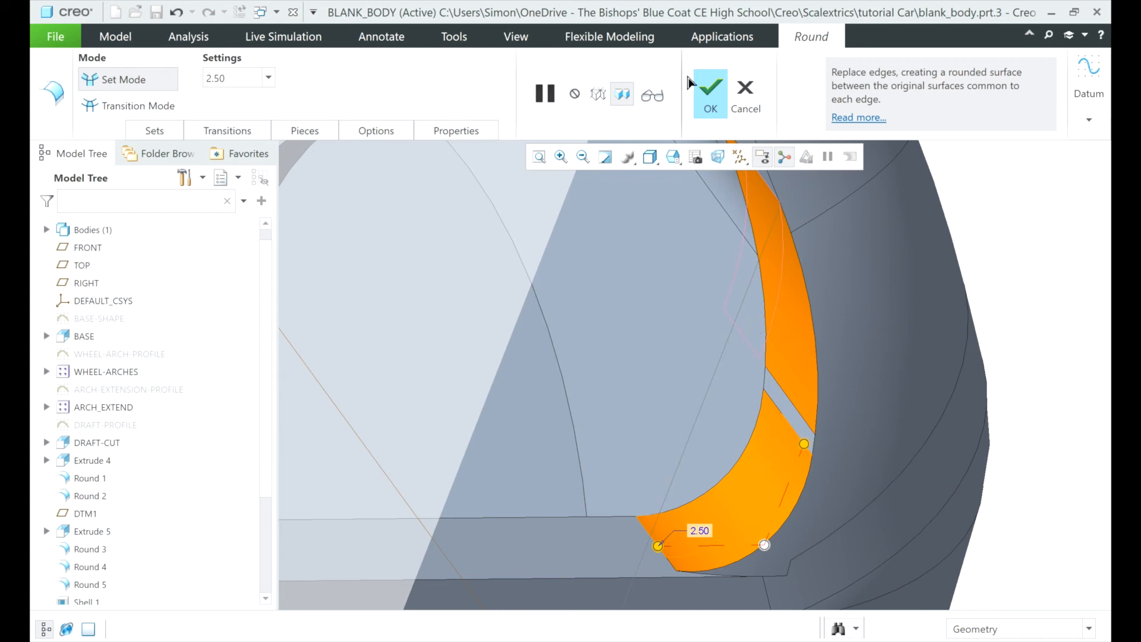
pyautogui.click(708, 98)
pyautogui.click(707, 104)
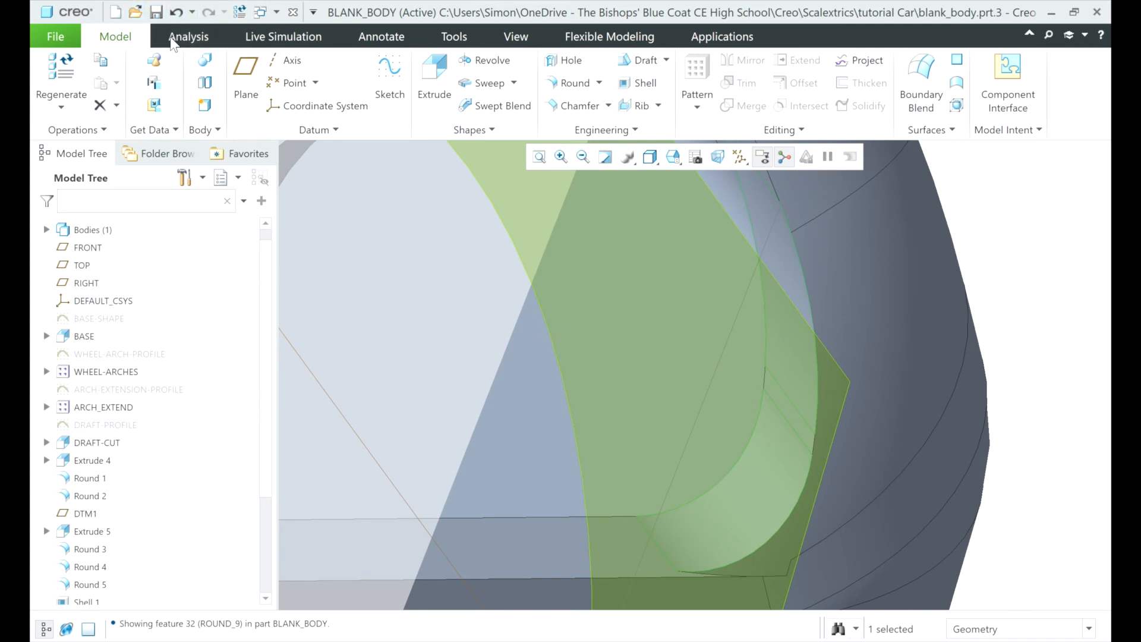
# - Start an extrusion sketch on the FRONT plane and project the rear wheel arch's inner arcs and both vertical sides into it
pyautogui.scroll(-3, 410, 255)
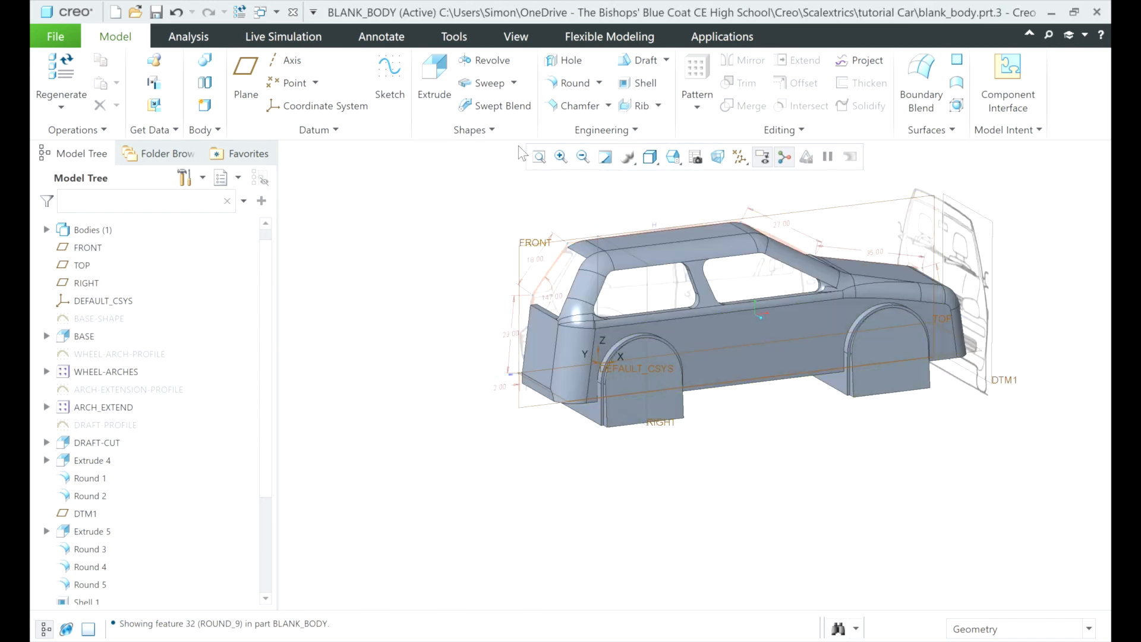
pyautogui.click(432, 76)
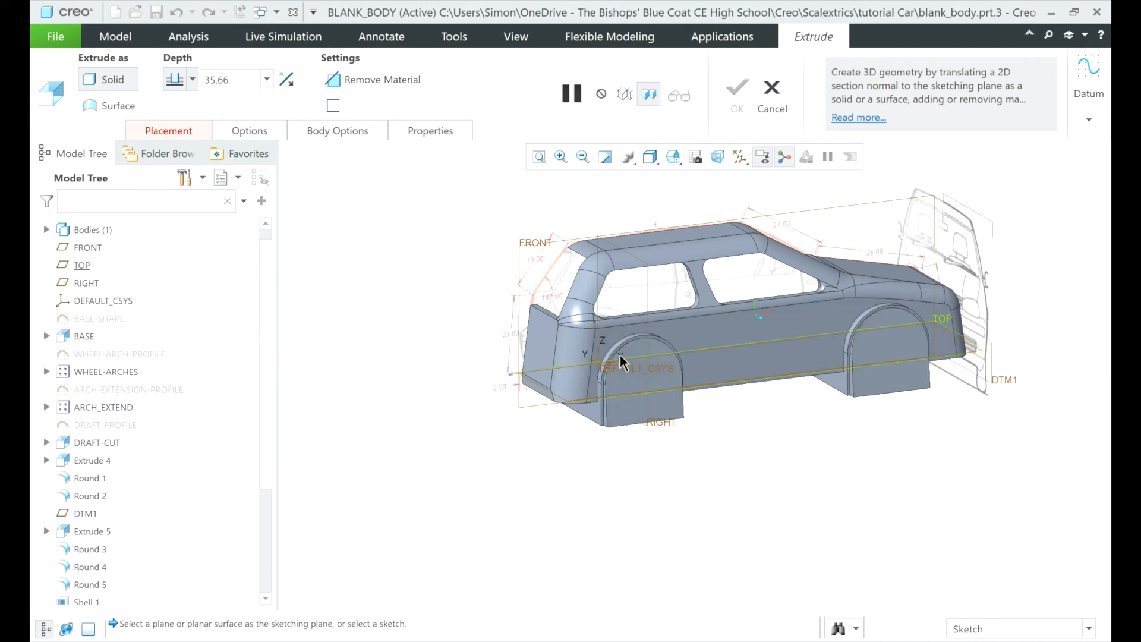
pyautogui.click(523, 246)
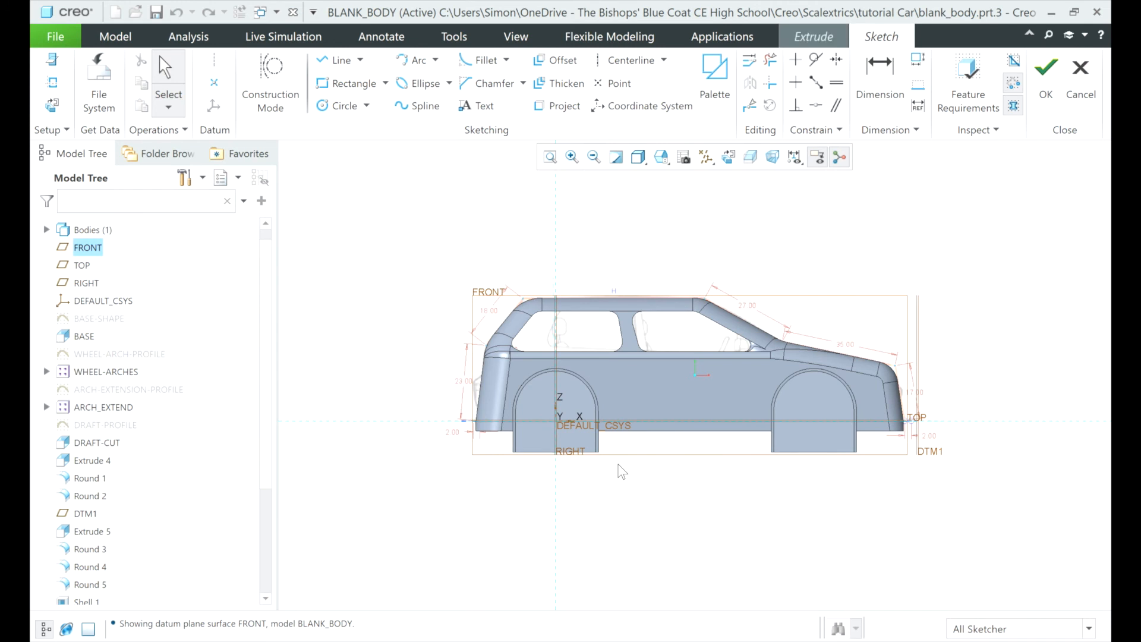
pyautogui.scroll(1, 618, 462)
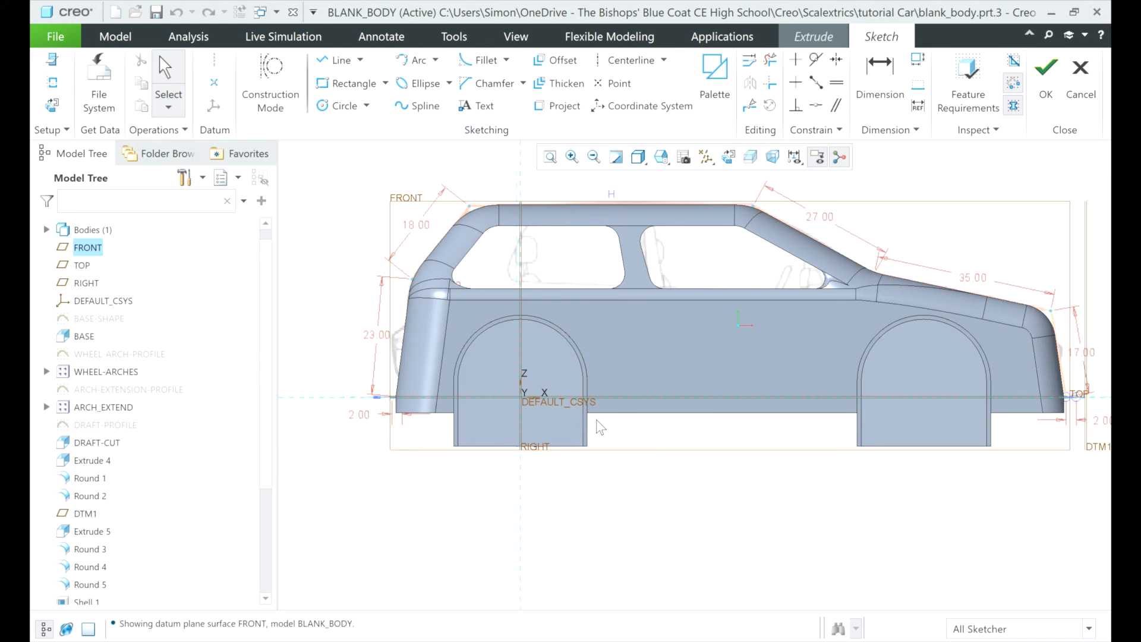
pyautogui.scroll(1, 600, 426)
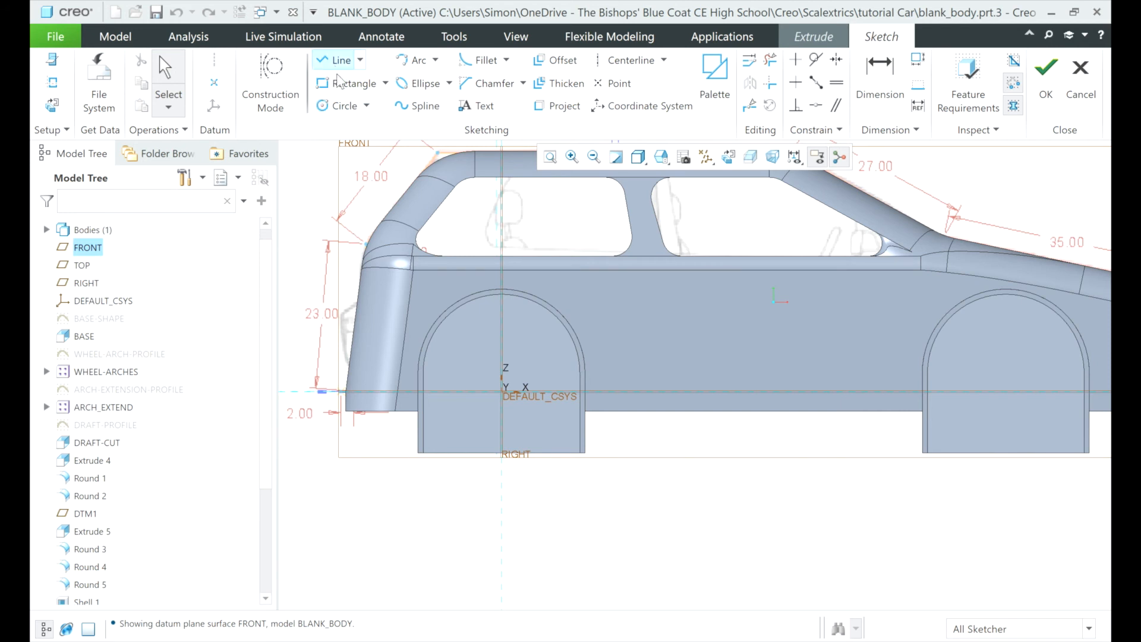
pyautogui.click(558, 106)
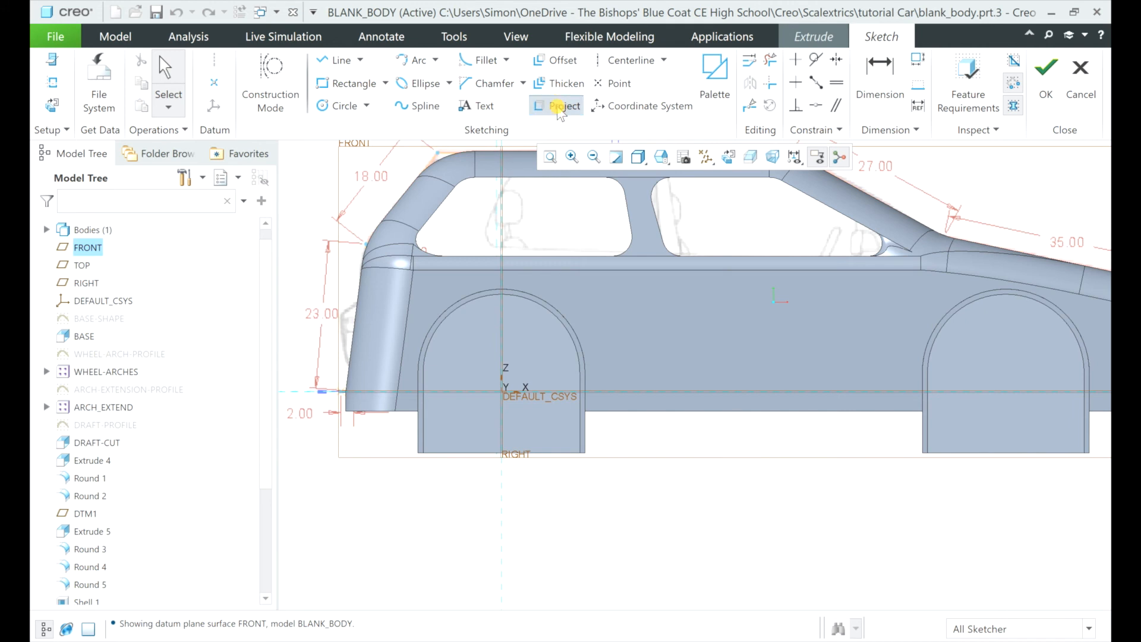
pyautogui.click(468, 304)
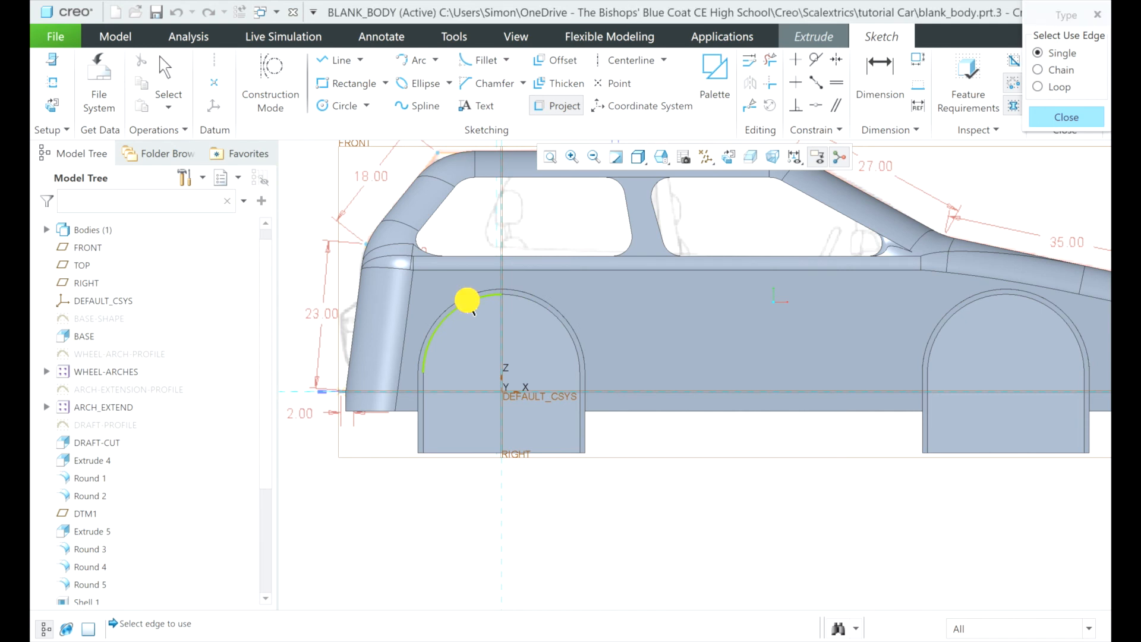
pyautogui.click(521, 299)
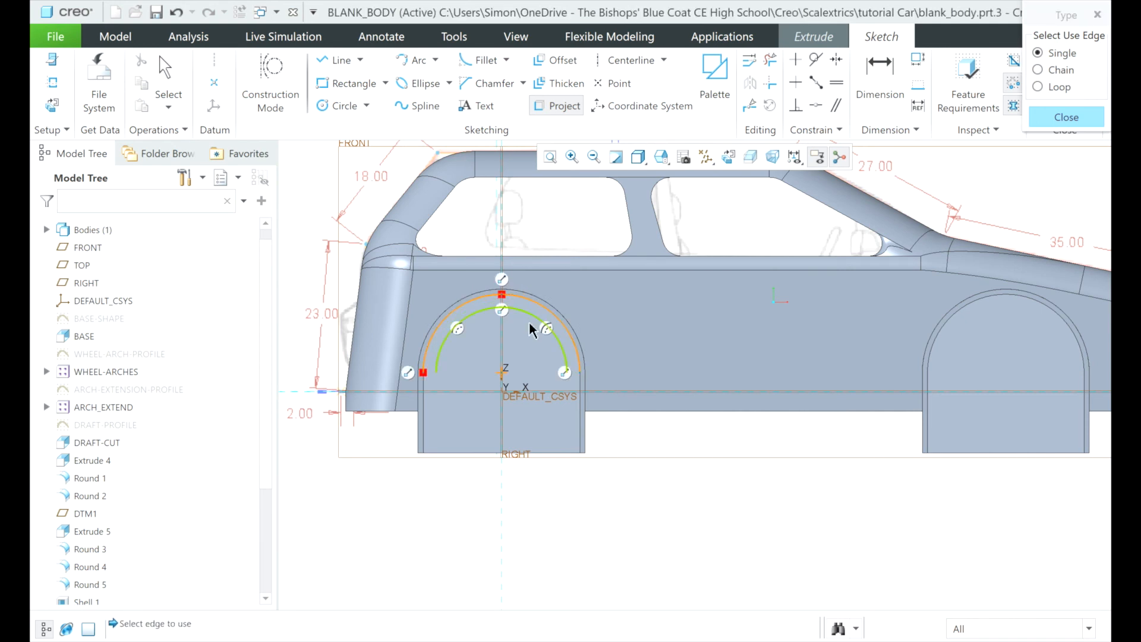
pyautogui.click(579, 397)
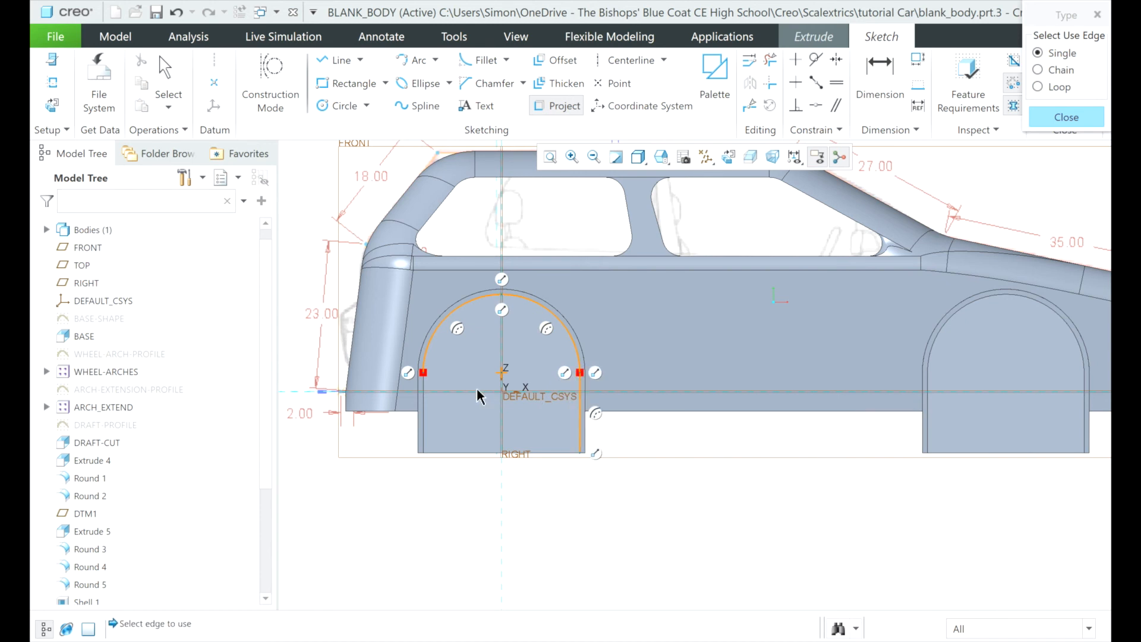
pyautogui.click(427, 400)
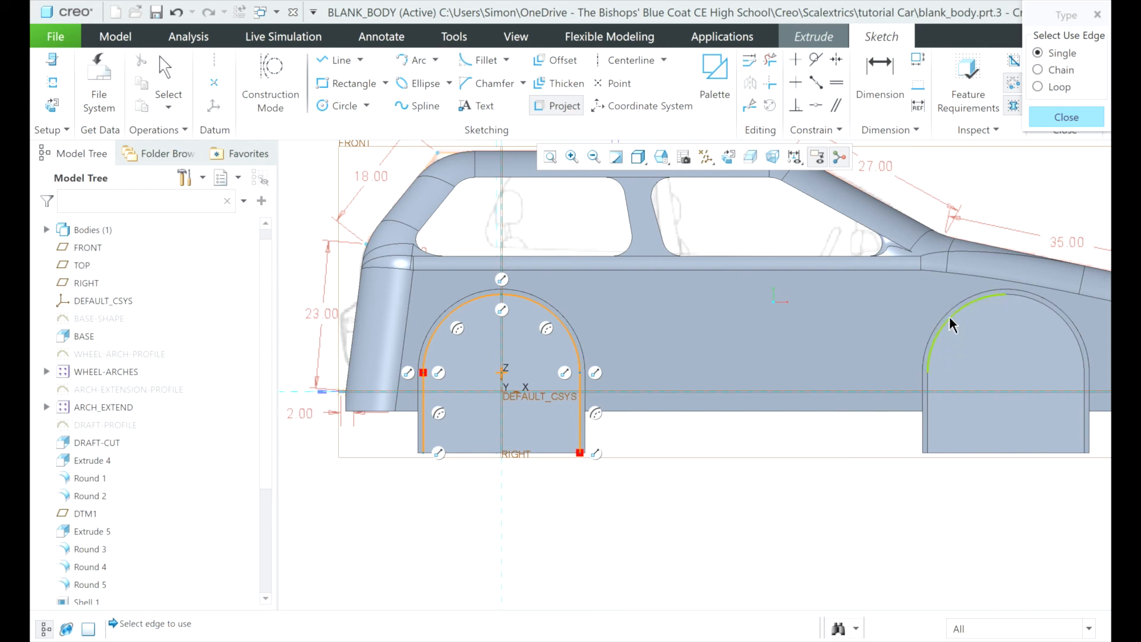
# - Project the front wheel arch's two inner arcs and both inner vertical sides into the same sketch
pyautogui.click(950, 323)
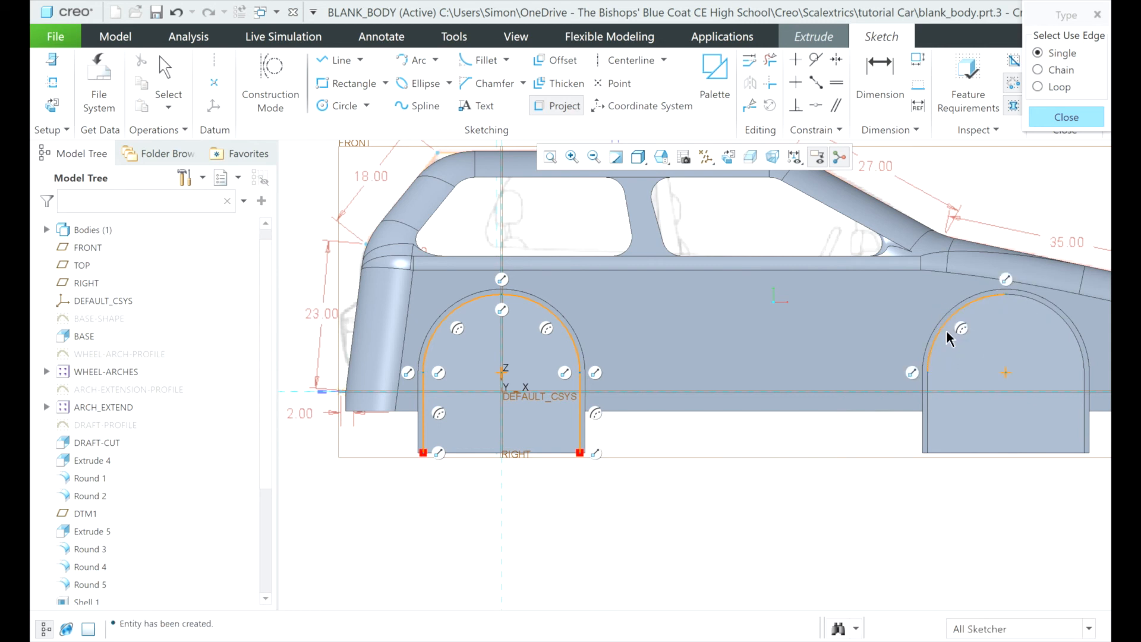
pyautogui.click(928, 395)
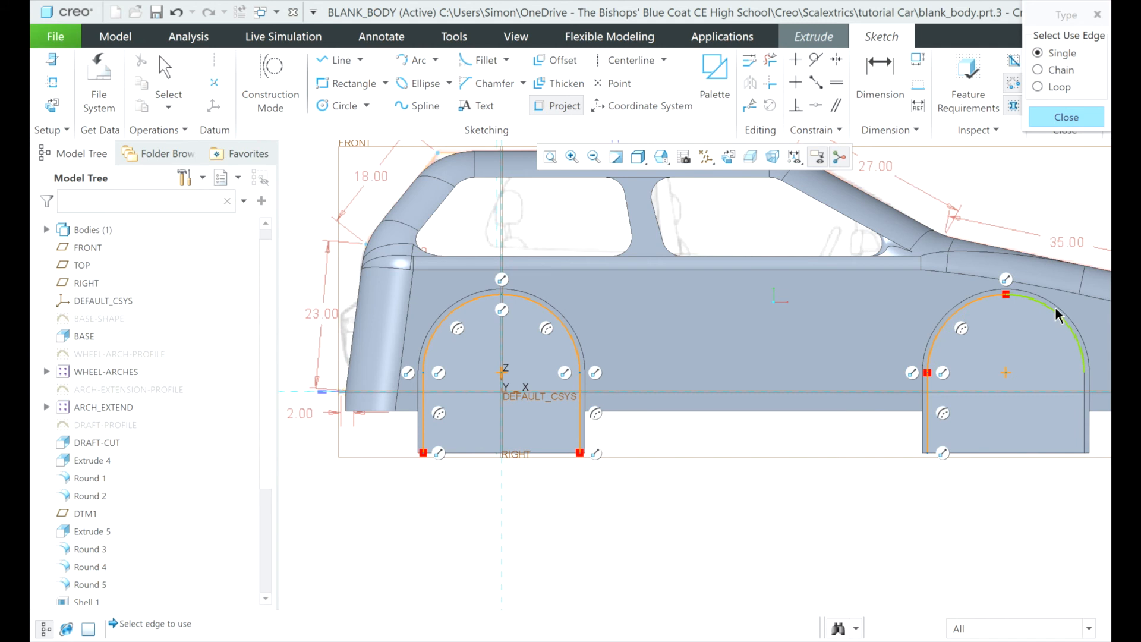
pyautogui.click(1056, 315)
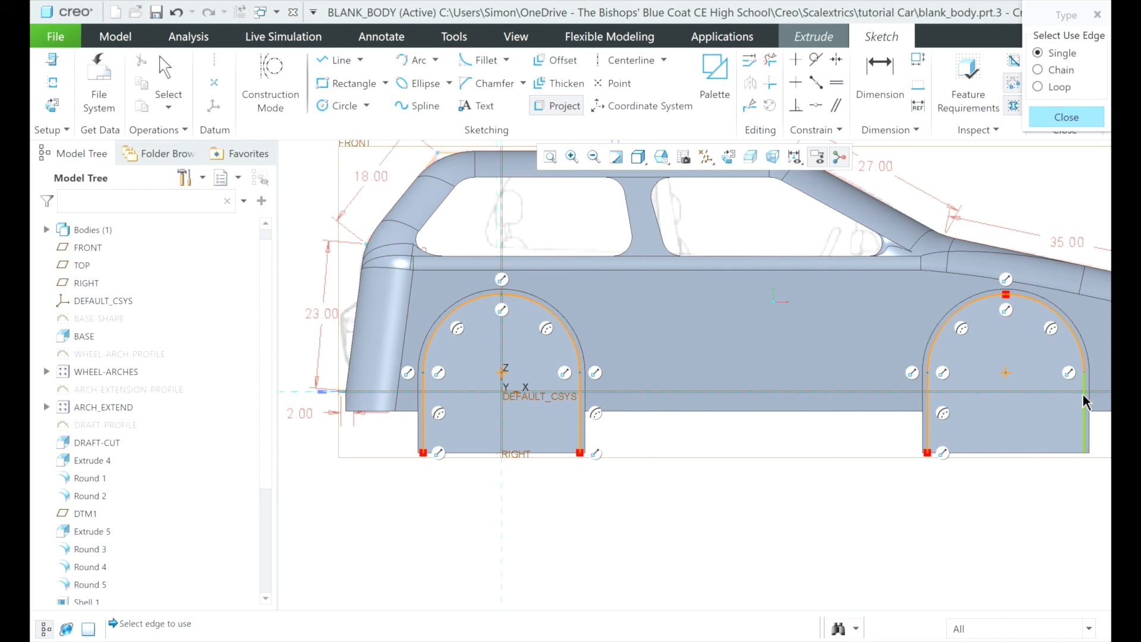
pyautogui.click(1083, 396)
# - Sketch a rectangle about 125 long and 12.5 high below the body from its rear lower corner, spanning both wheel arches
pyautogui.scroll(-3, 614, 455)
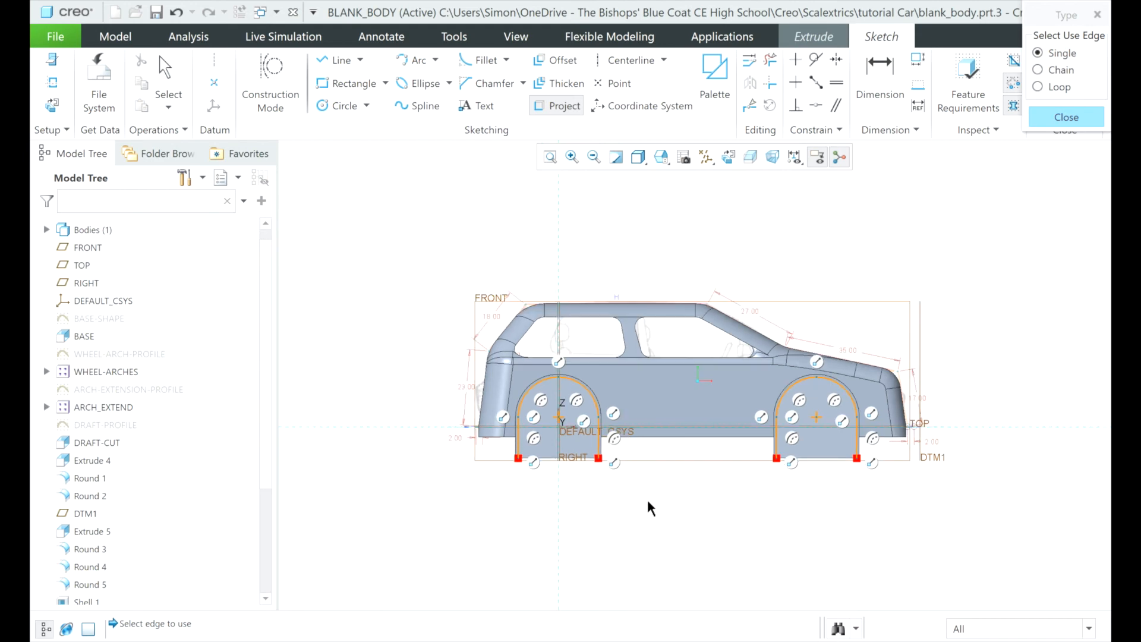
pyautogui.scroll(3, 647, 497)
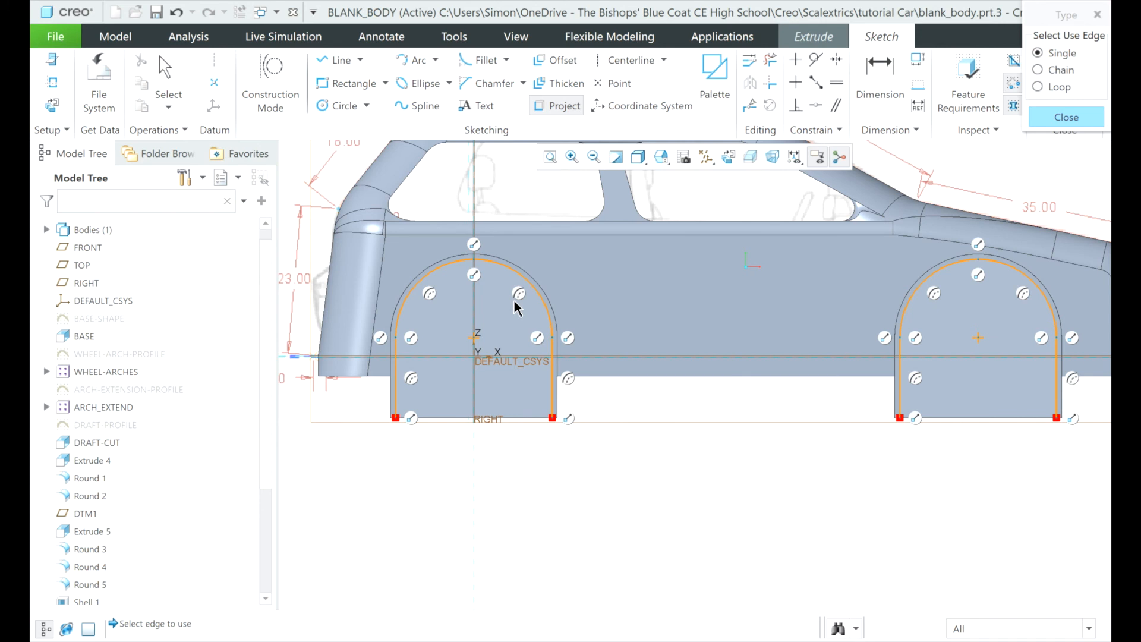
pyautogui.scroll(-2, 516, 303)
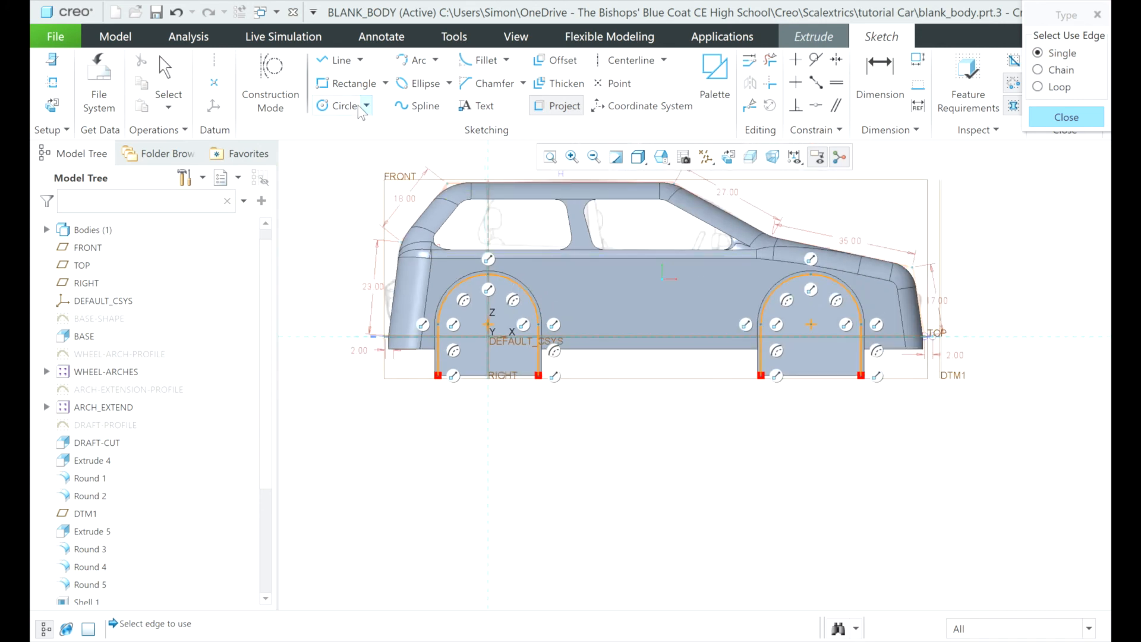
pyautogui.click(331, 89)
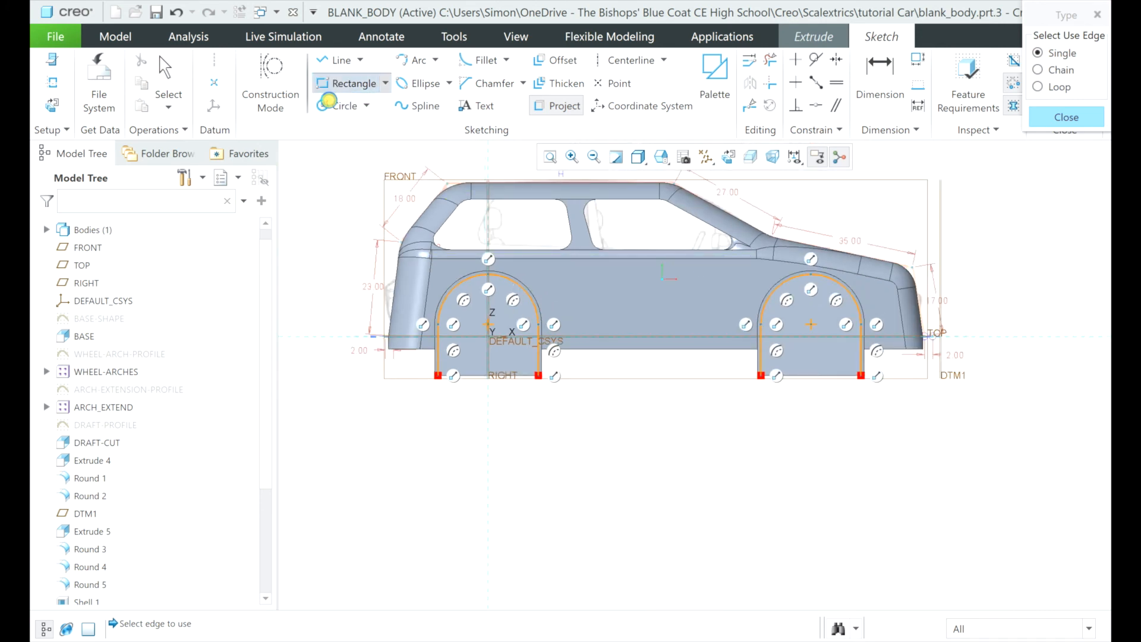
pyautogui.scroll(3, 370, 355)
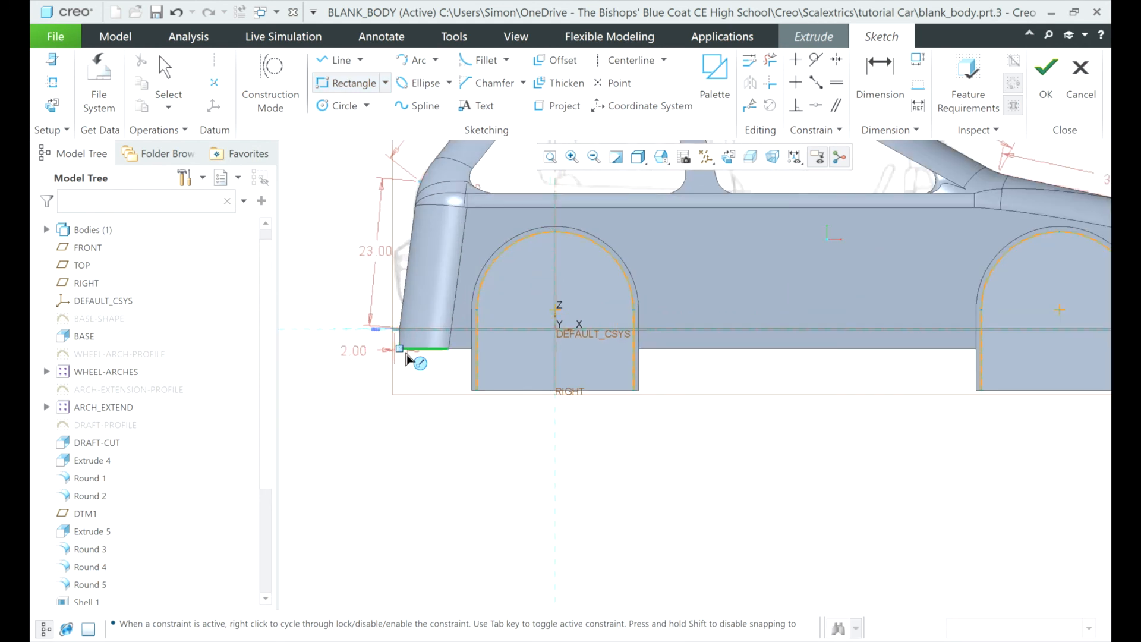
pyautogui.click(400, 349)
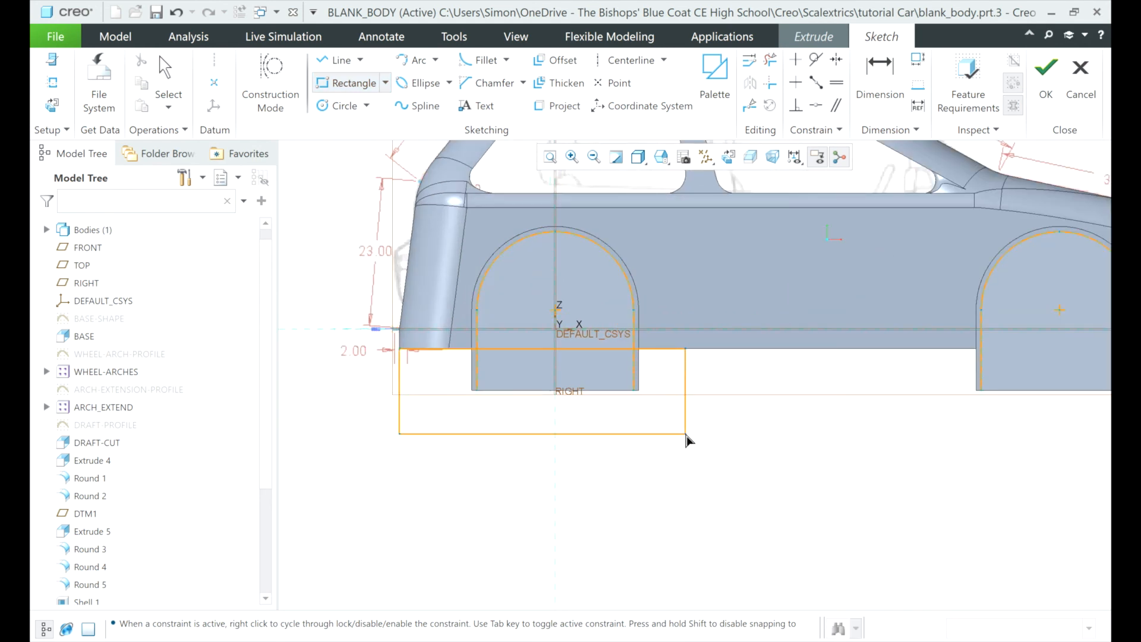
pyautogui.scroll(-4, 686, 440)
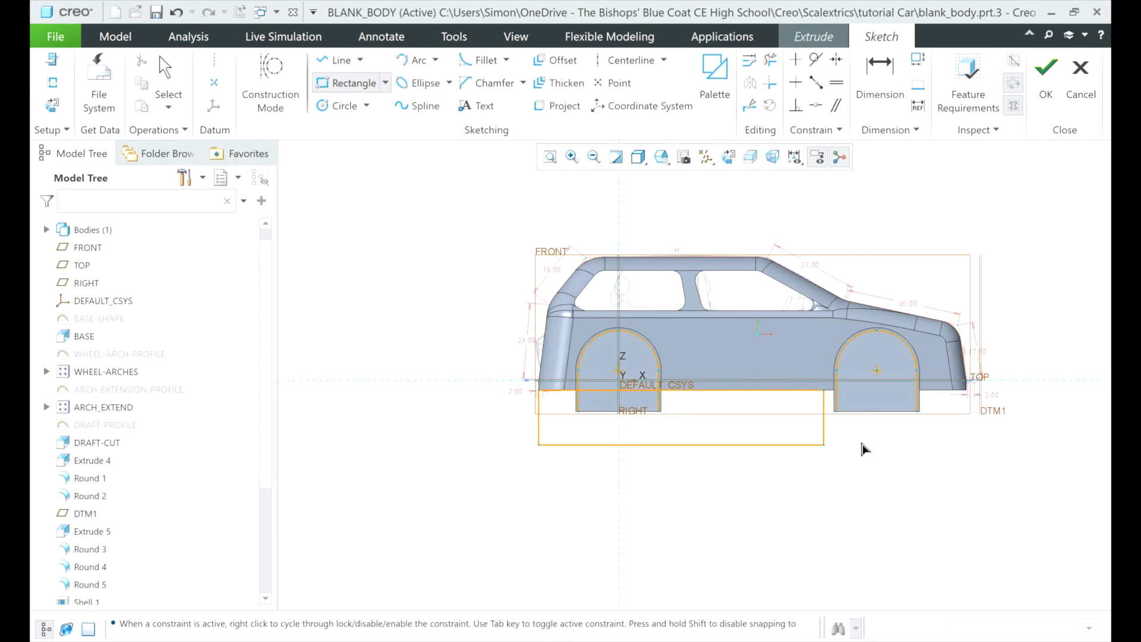
pyautogui.click(950, 438)
pyautogui.middleClick(950, 439)
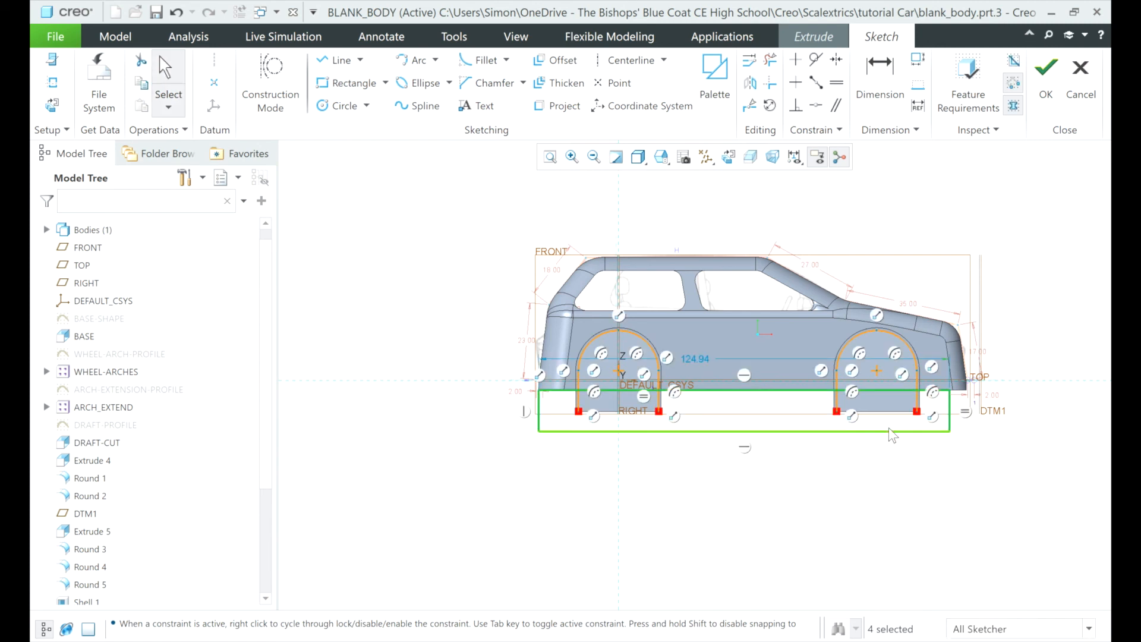
# - Trim the rectangle's upper line inside the rear wheel arch and the arch's two vertical ends below it
pyautogui.scroll(-4, 624, 397)
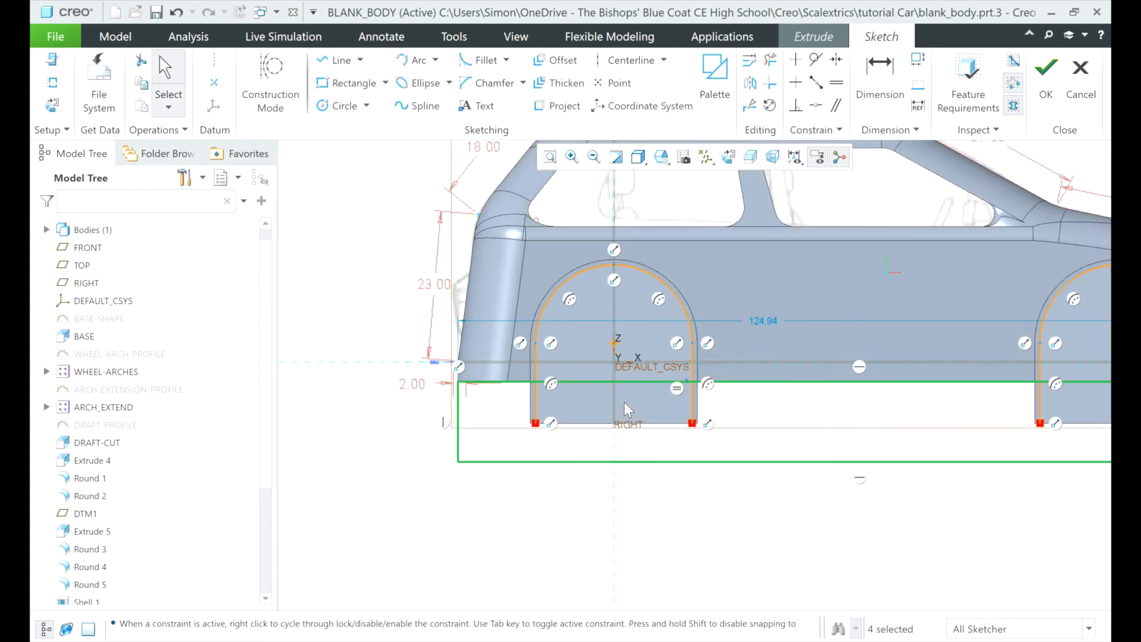
pyautogui.scroll(-1, 637, 421)
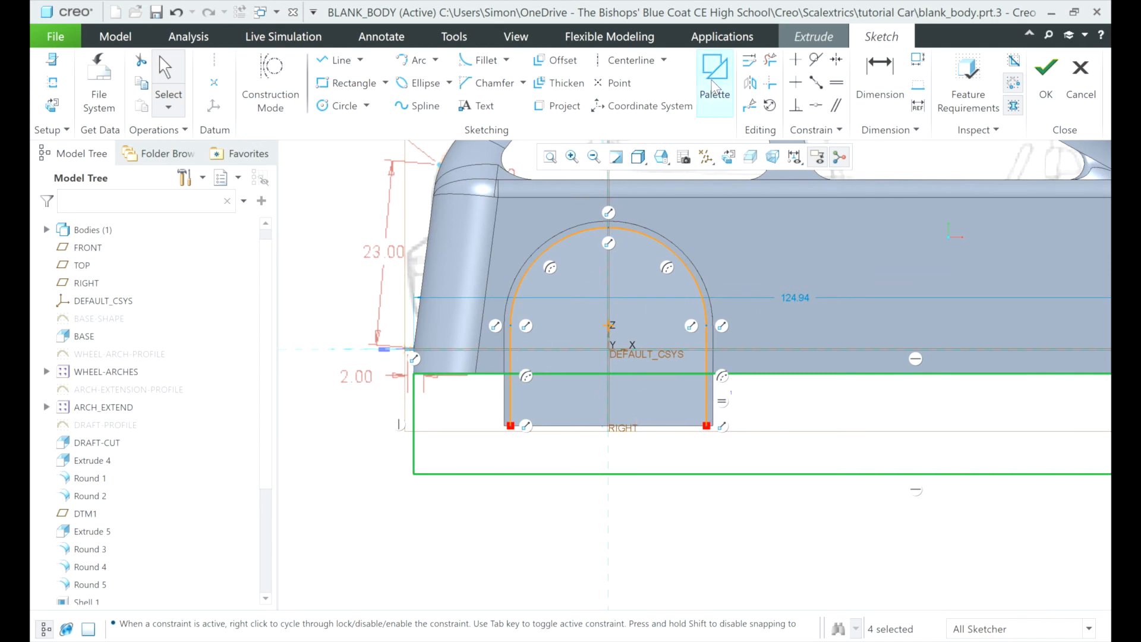
pyautogui.click(769, 60)
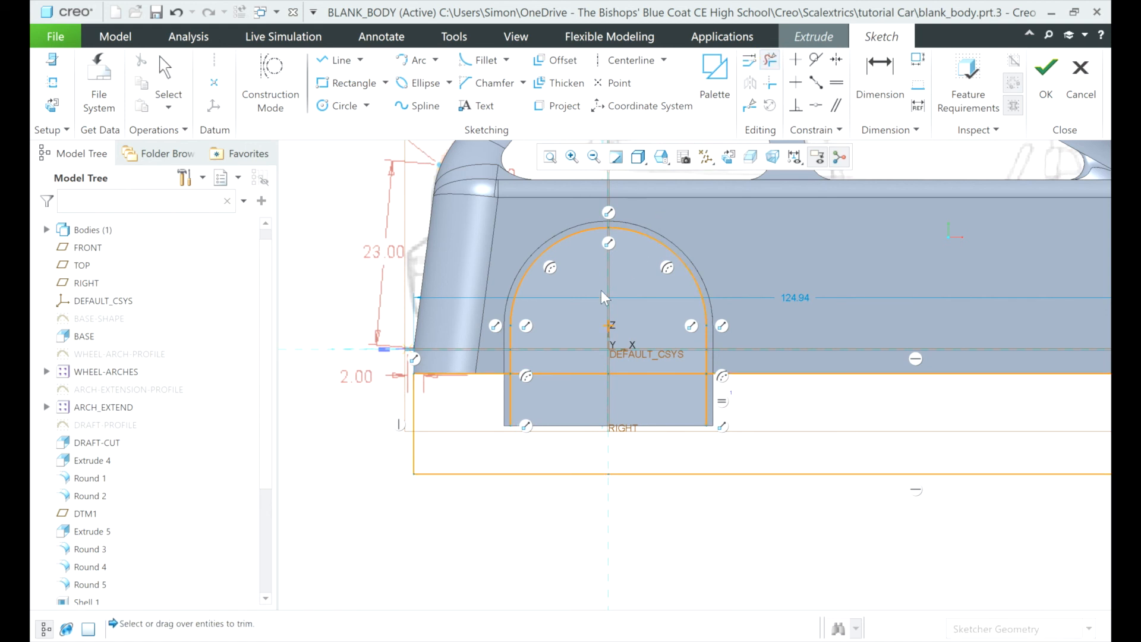
pyautogui.click(571, 372)
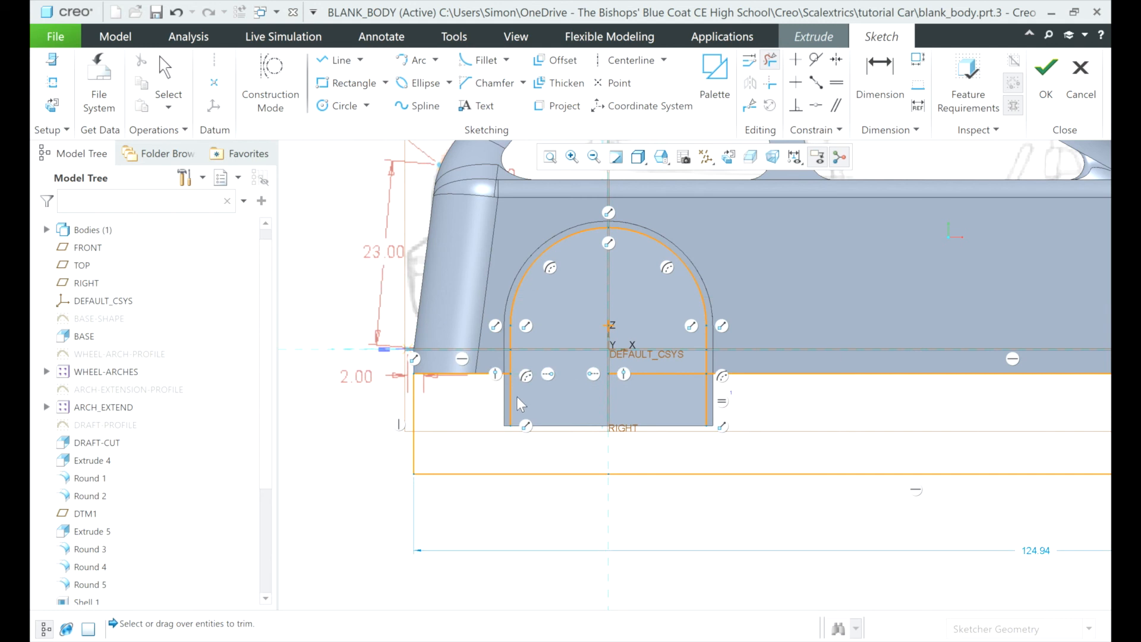
pyautogui.click(510, 399)
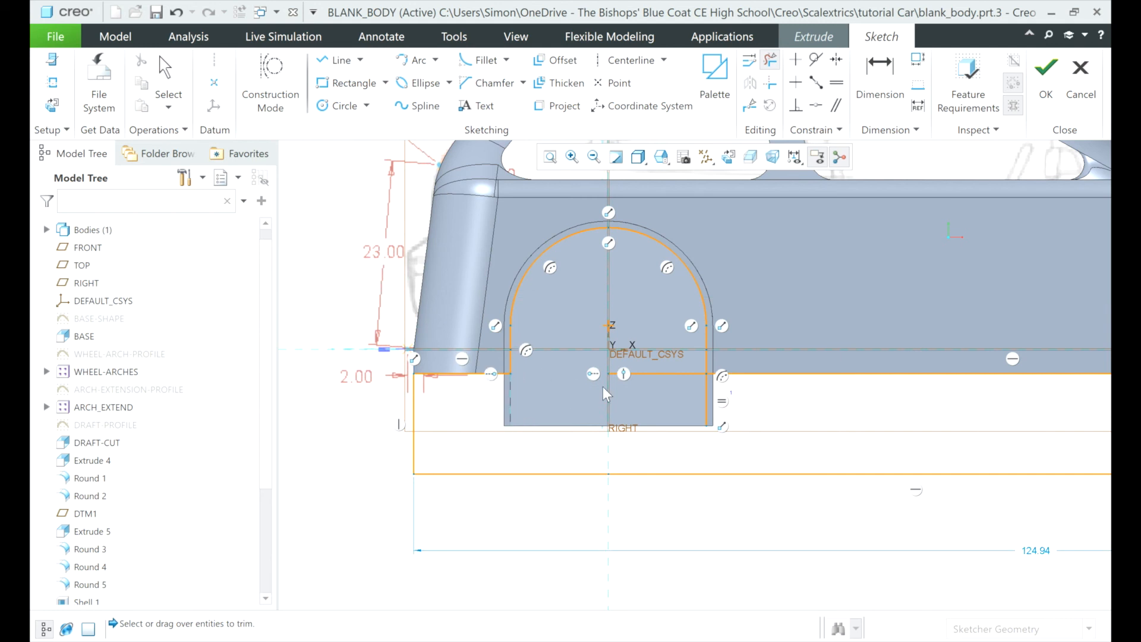
pyautogui.click(638, 374)
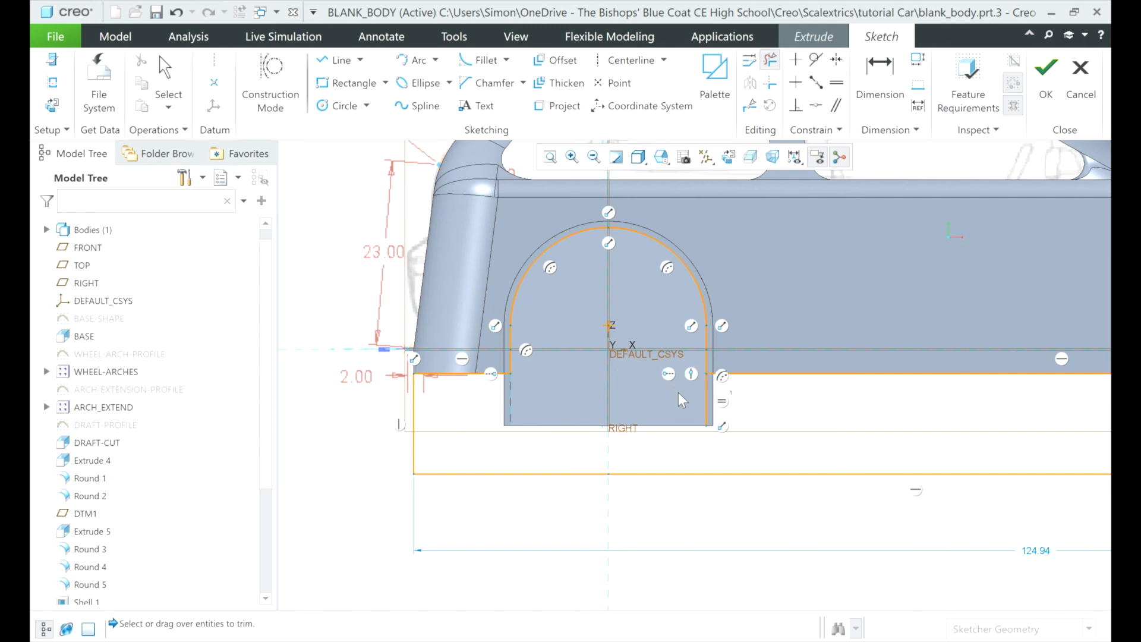
pyautogui.click(706, 409)
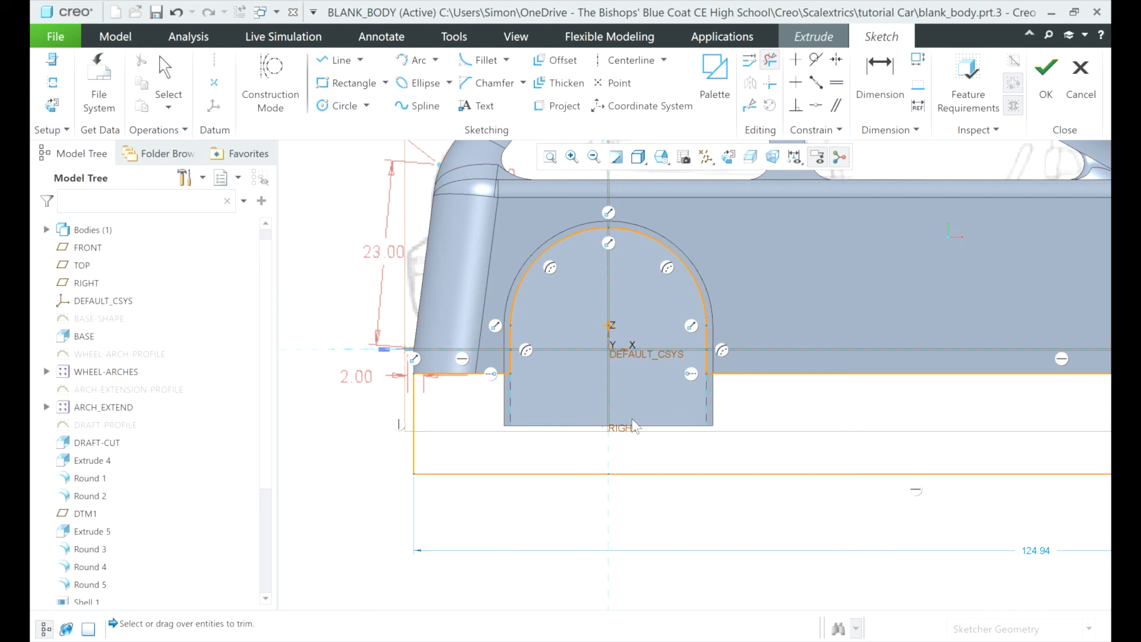
# - Trim the front wheel arch's two vertical ends below the body and the rectangle's upper line between them
pyautogui.scroll(1, 593, 434)
pyautogui.scroll(3, 594, 434)
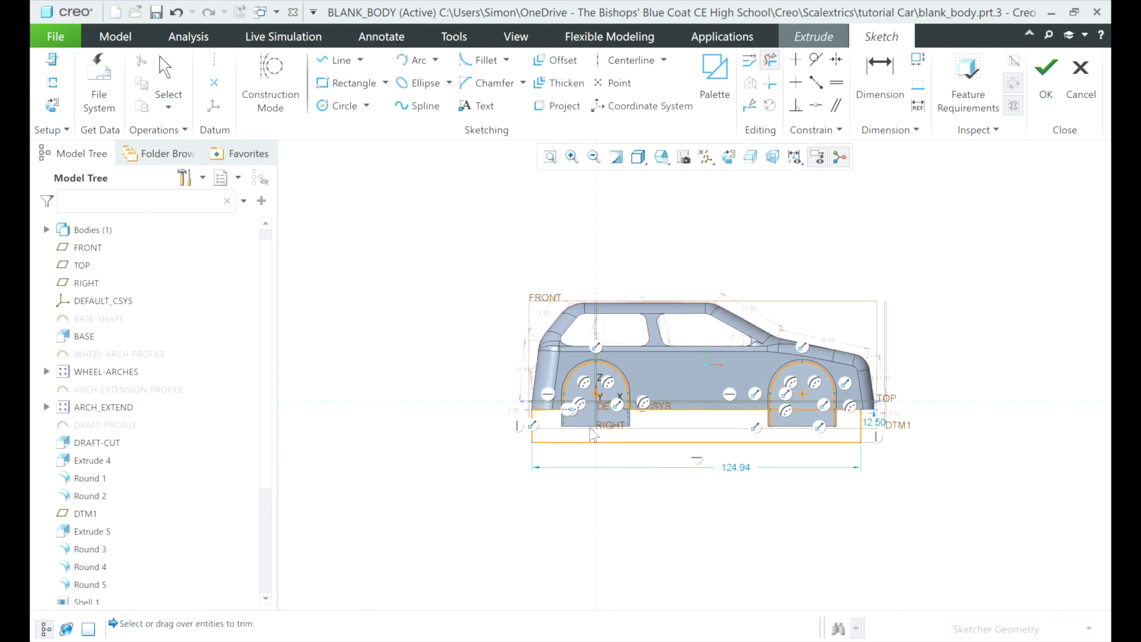
pyautogui.scroll(-3, 742, 422)
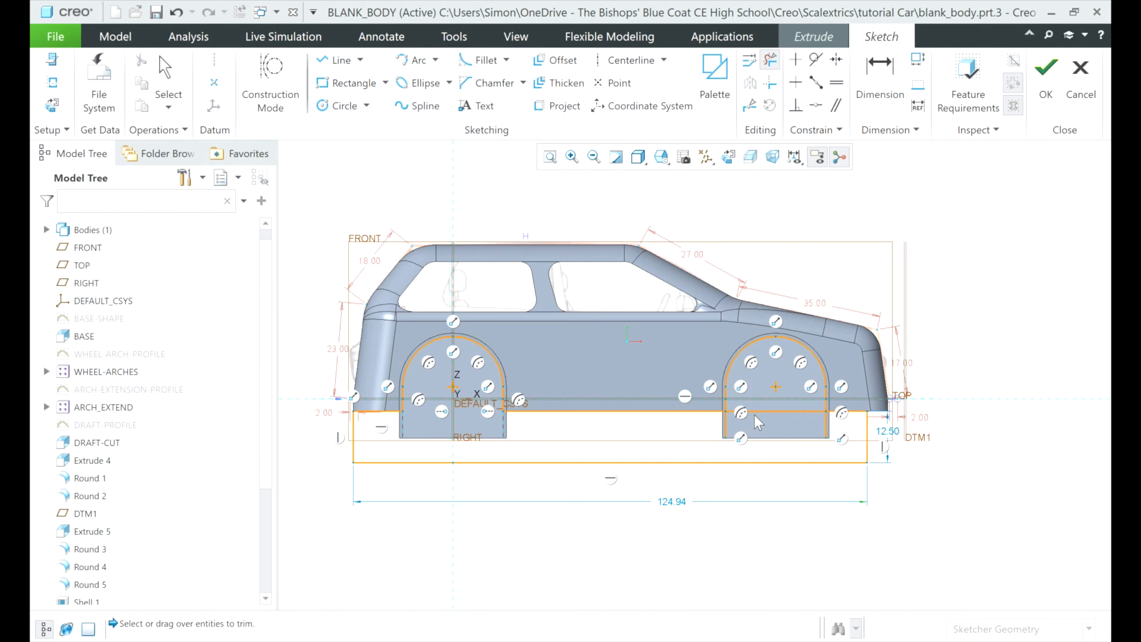
pyautogui.scroll(-3, 757, 415)
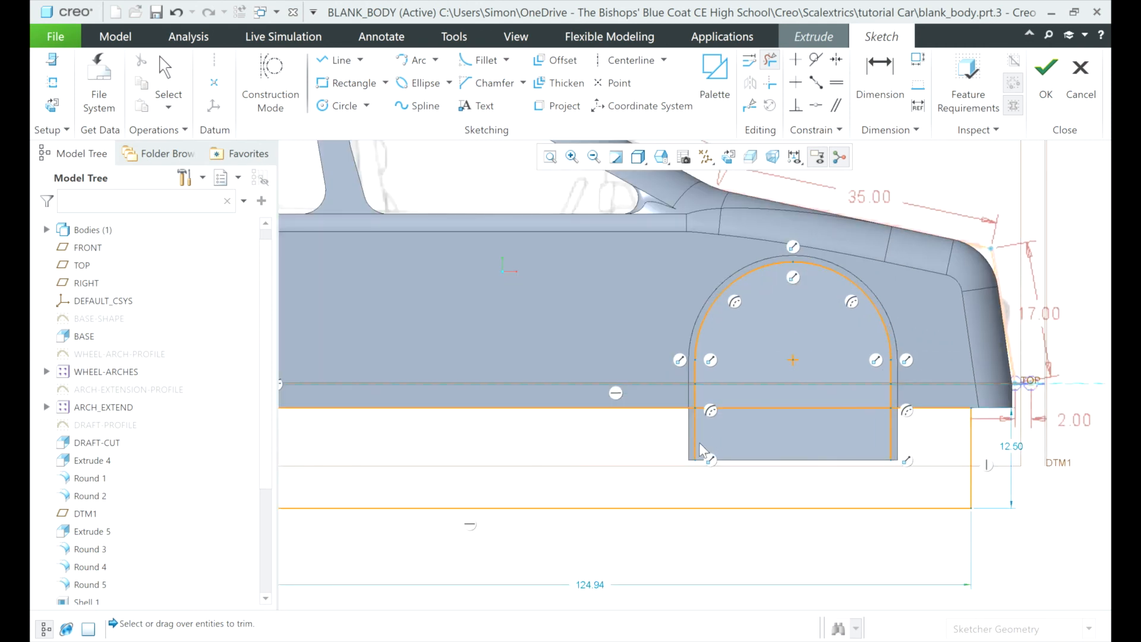
pyautogui.click(696, 444)
pyautogui.click(740, 408)
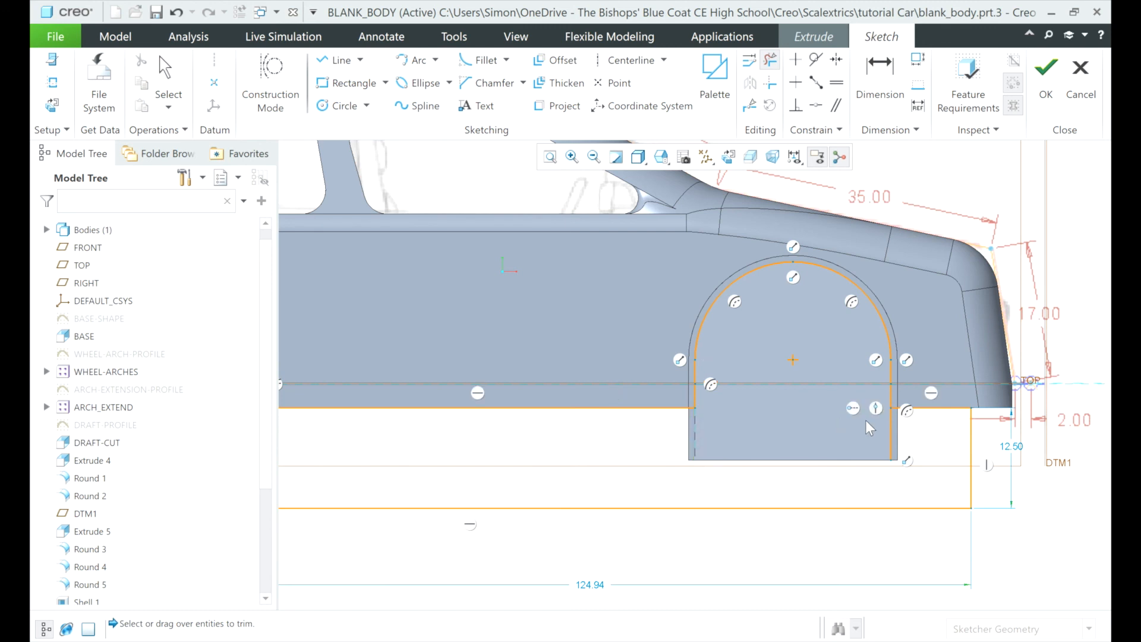
pyautogui.click(889, 433)
# - Finish the sketch and extrude it as a material-removing cut with a depth of 77.82 through the wheel arches and underside
pyautogui.moveTo(805, 438); pyautogui.dragTo(778, 450, button='middle')
pyautogui.scroll(-4, 777, 450)
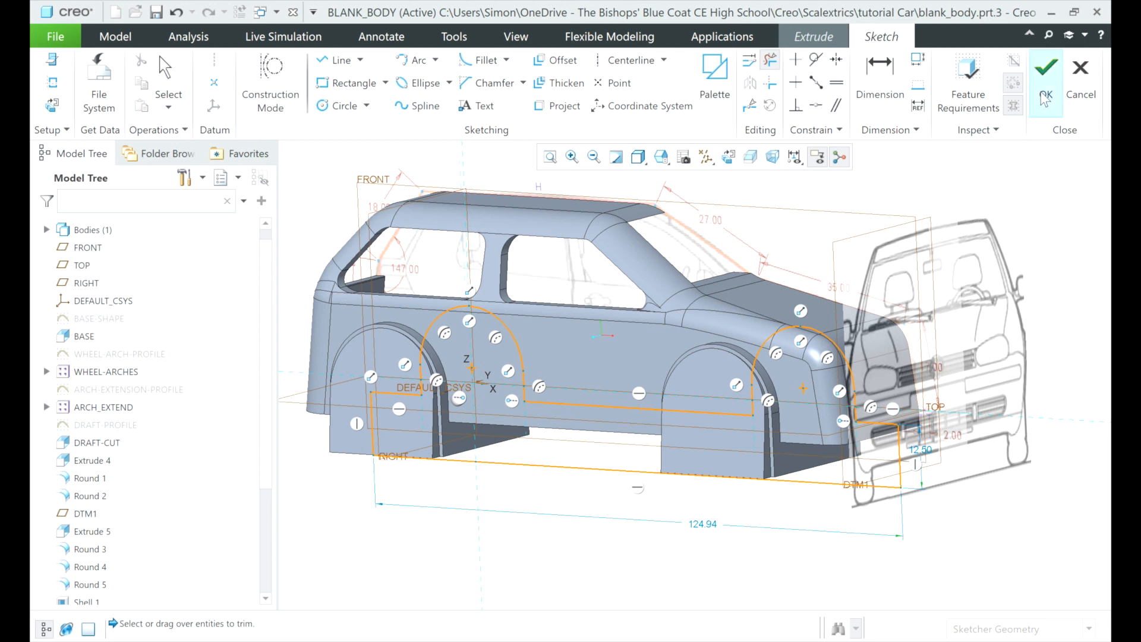
pyautogui.click(1045, 98)
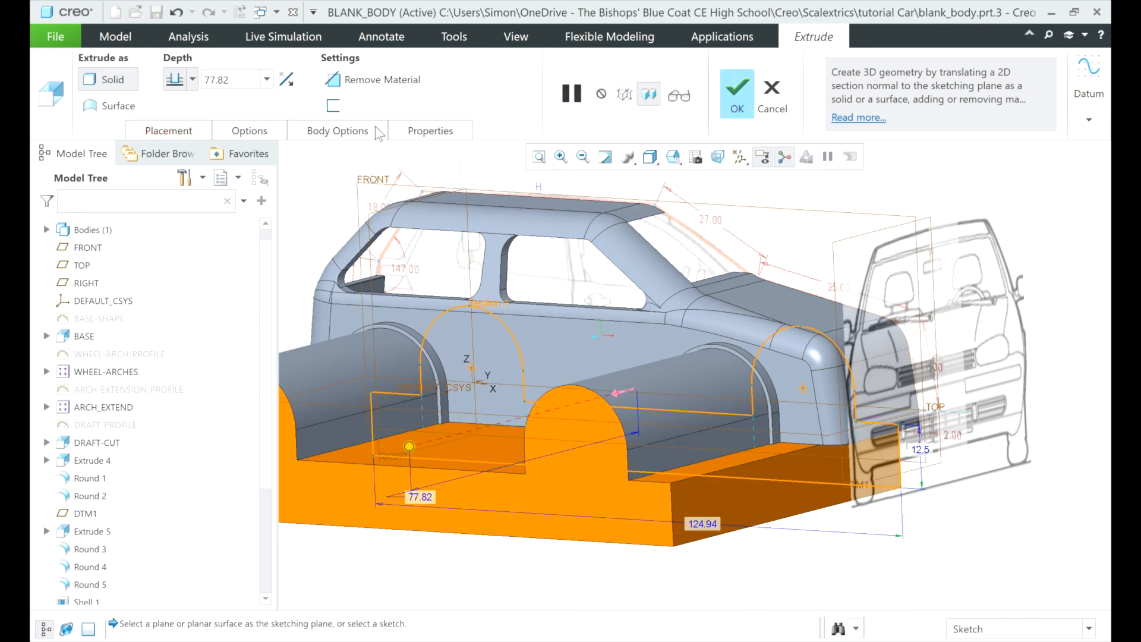
pyautogui.click(384, 84)
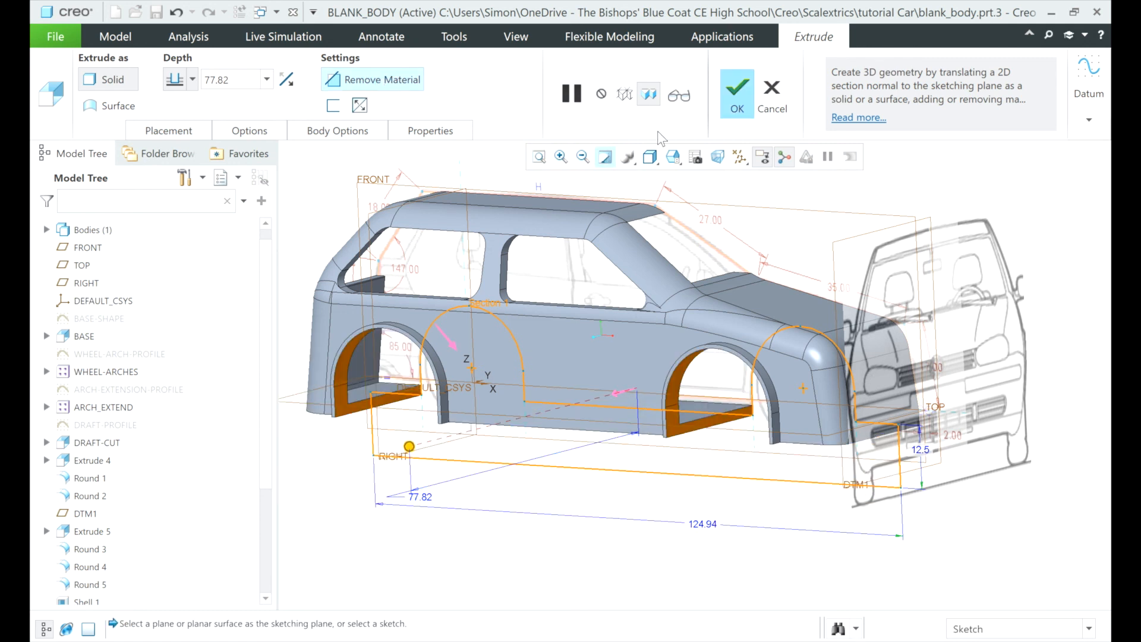
pyautogui.click(739, 90)
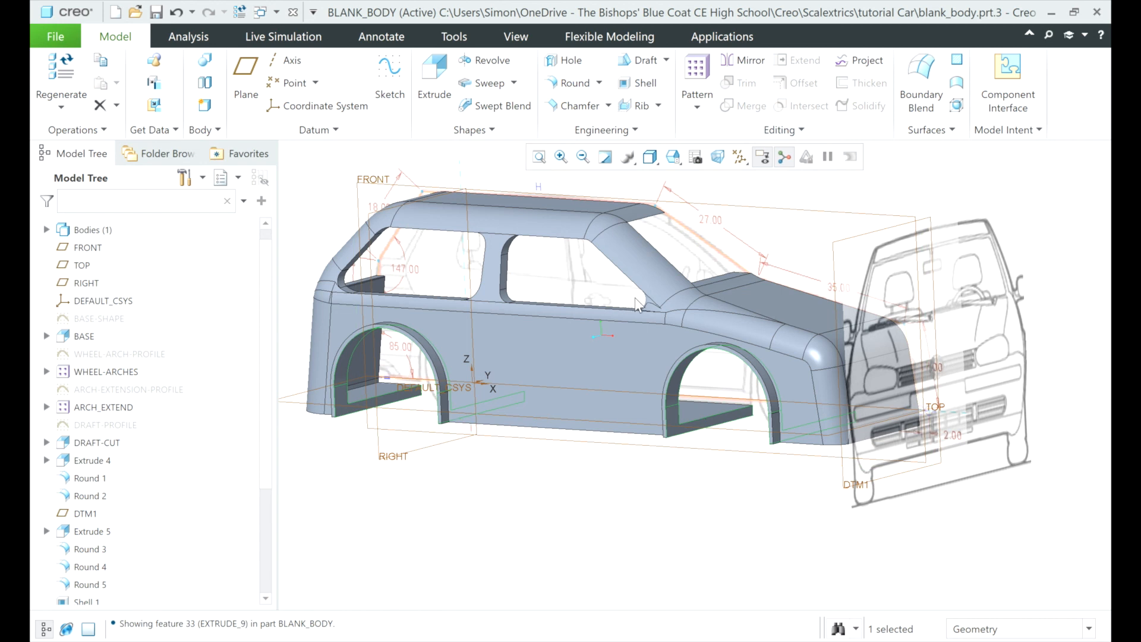
# - Mirror the entire BLANK_BODY.PRT about the half body's flat face on the car's centreline
pyautogui.moveTo(665, 301)
pyautogui.mouseDown(button='middle')
pyautogui.moveTo(790, 288)
pyautogui.moveTo(886, 301)
pyautogui.mouseUp(button='middle')
pyautogui.click(758, 219)
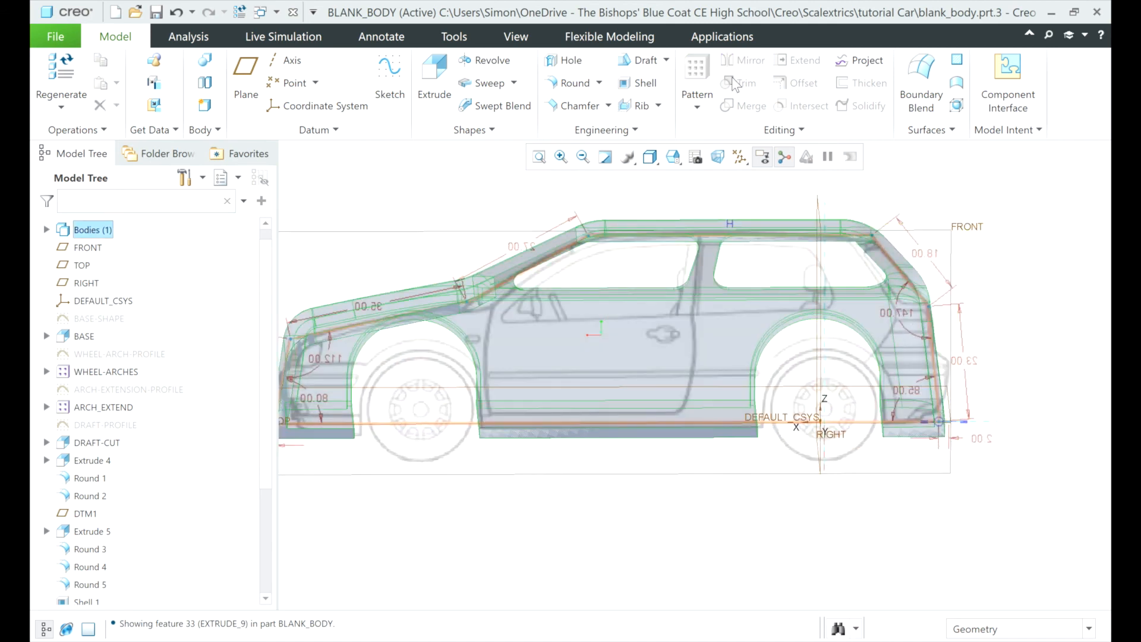
pyautogui.moveTo(385, 334)
pyautogui.mouseDown(button='middle')
pyautogui.moveTo(464, 321)
pyautogui.moveTo(458, 355)
pyautogui.moveTo(446, 339)
pyautogui.mouseUp(button='middle')
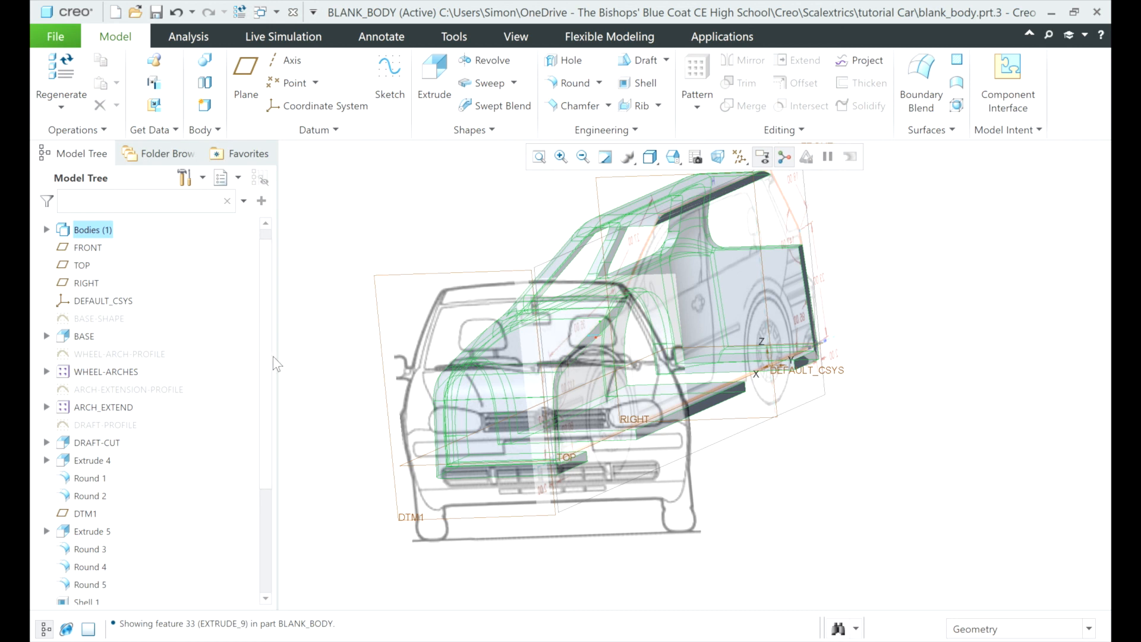
pyautogui.moveTo(269, 357); pyautogui.dragTo(268, 307)
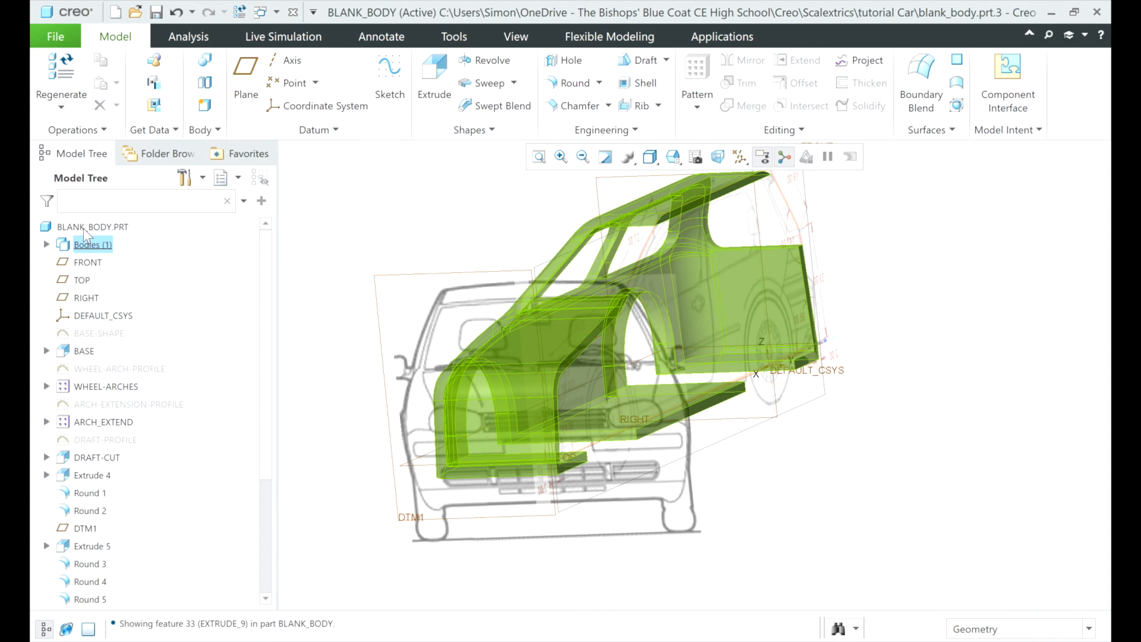
pyautogui.click(84, 227)
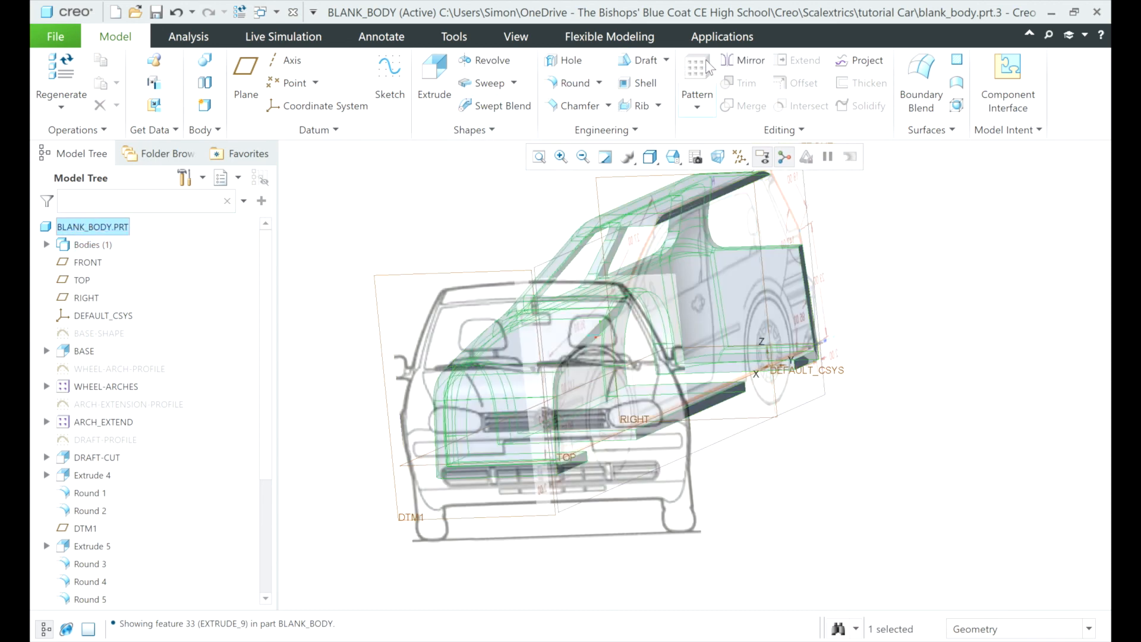
pyautogui.click(741, 60)
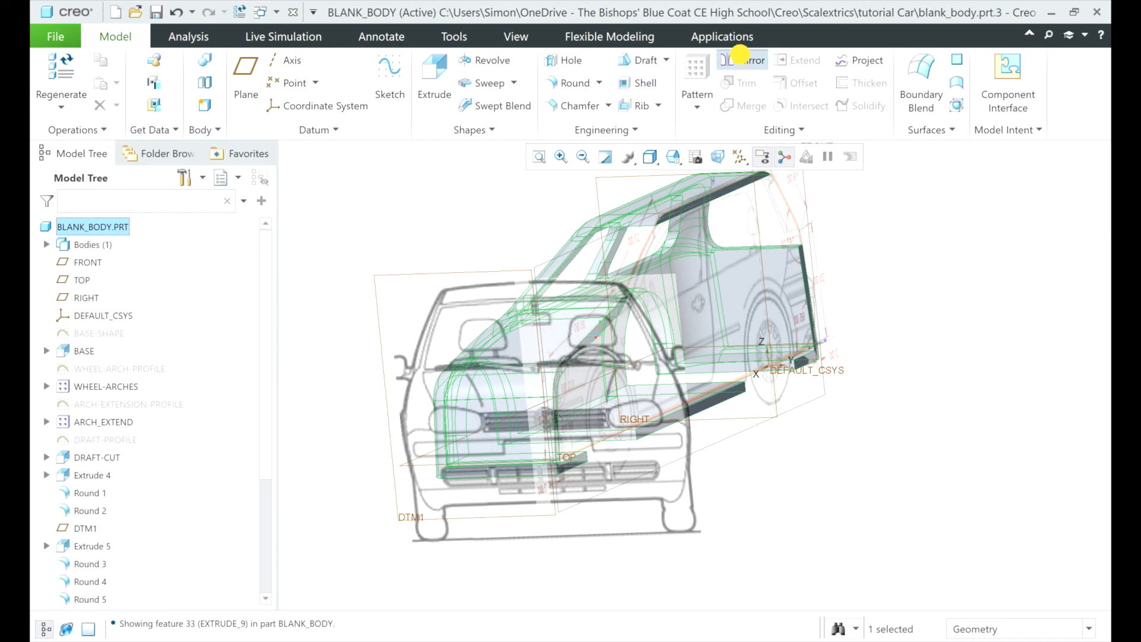
pyautogui.click(720, 194)
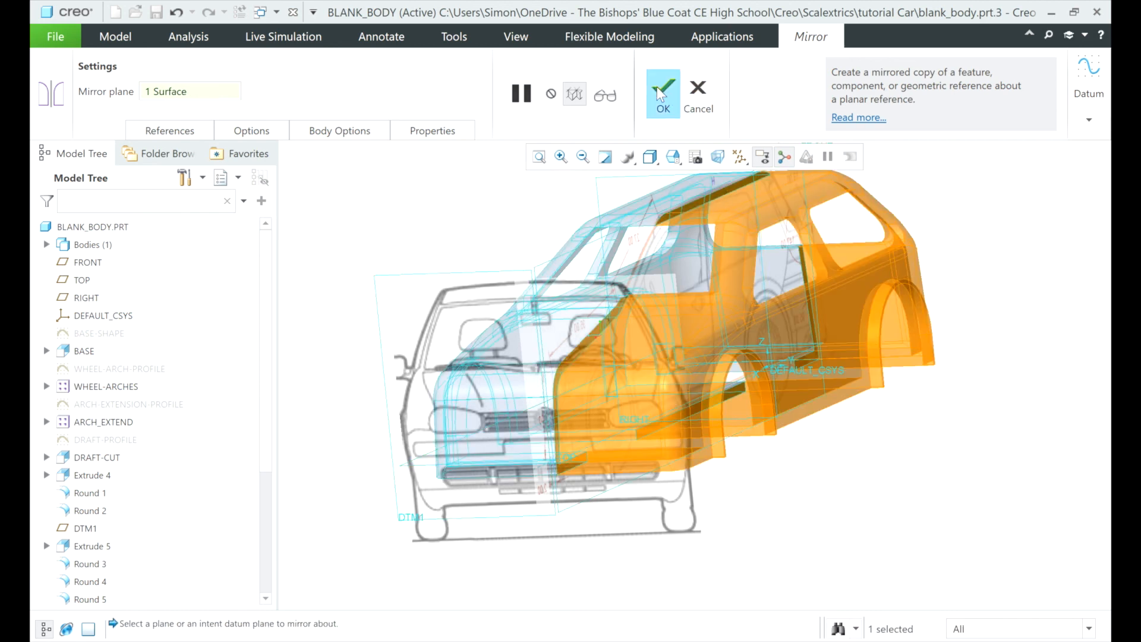
pyautogui.click(660, 92)
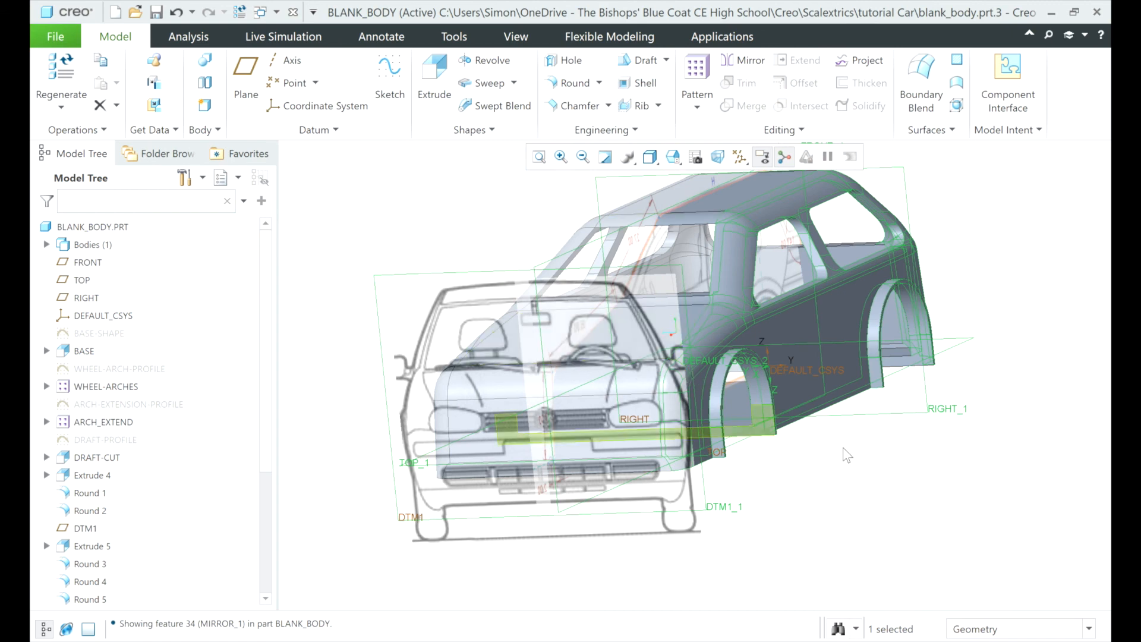
# - Set the transparency of the Side elevation.jpg reference image to 100%
pyautogui.moveTo(886, 476); pyautogui.dragTo(950, 461, button='middle')
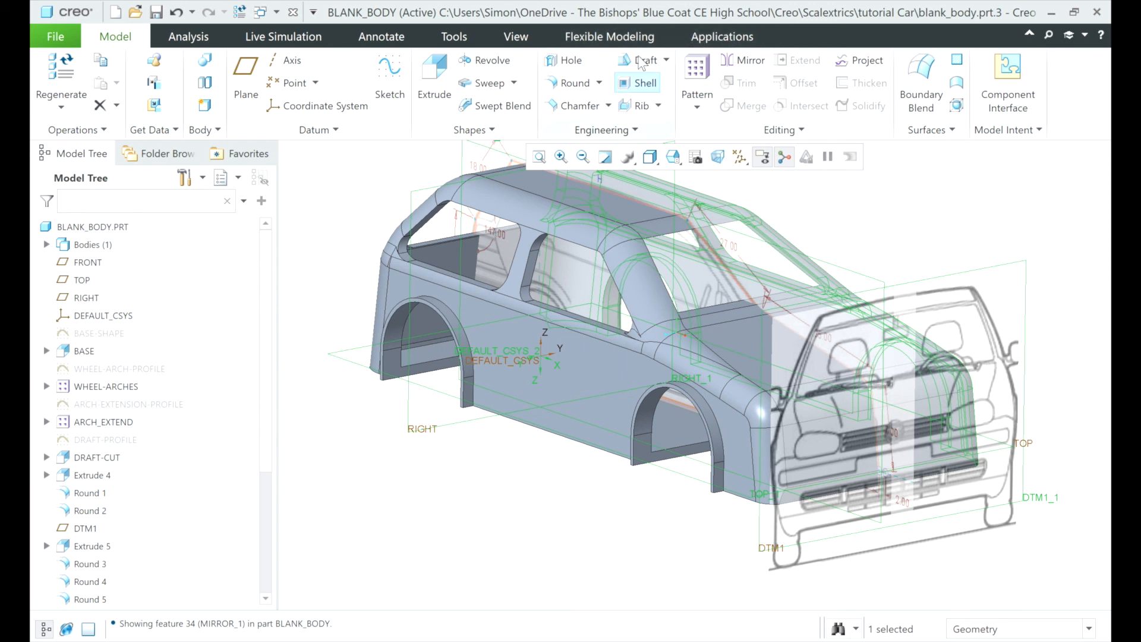
pyautogui.click(517, 37)
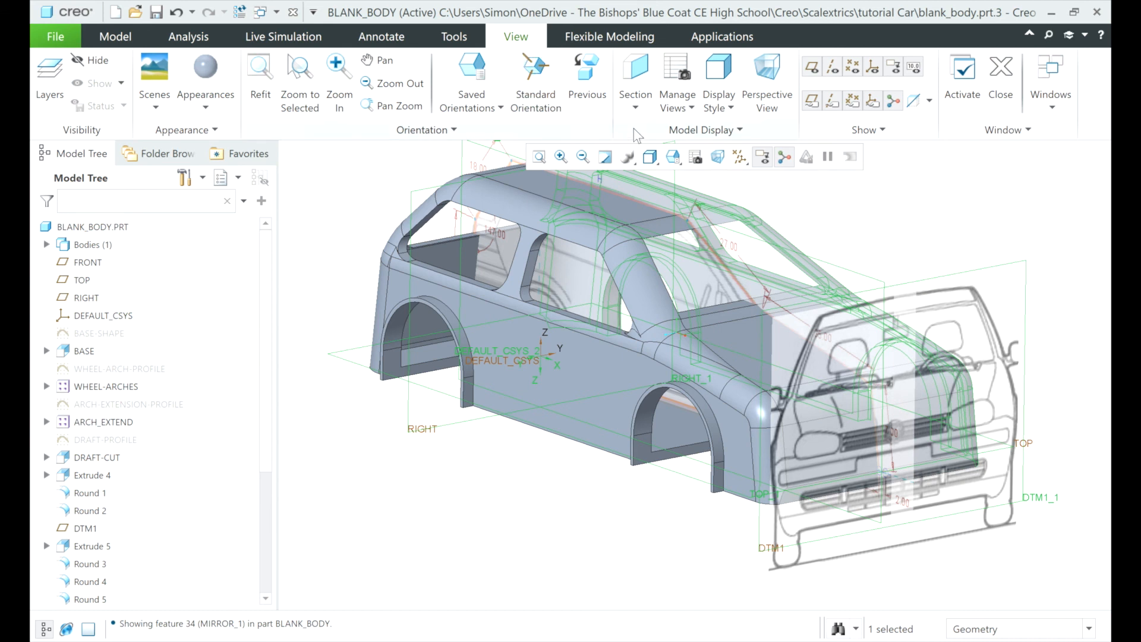
pyautogui.click(672, 129)
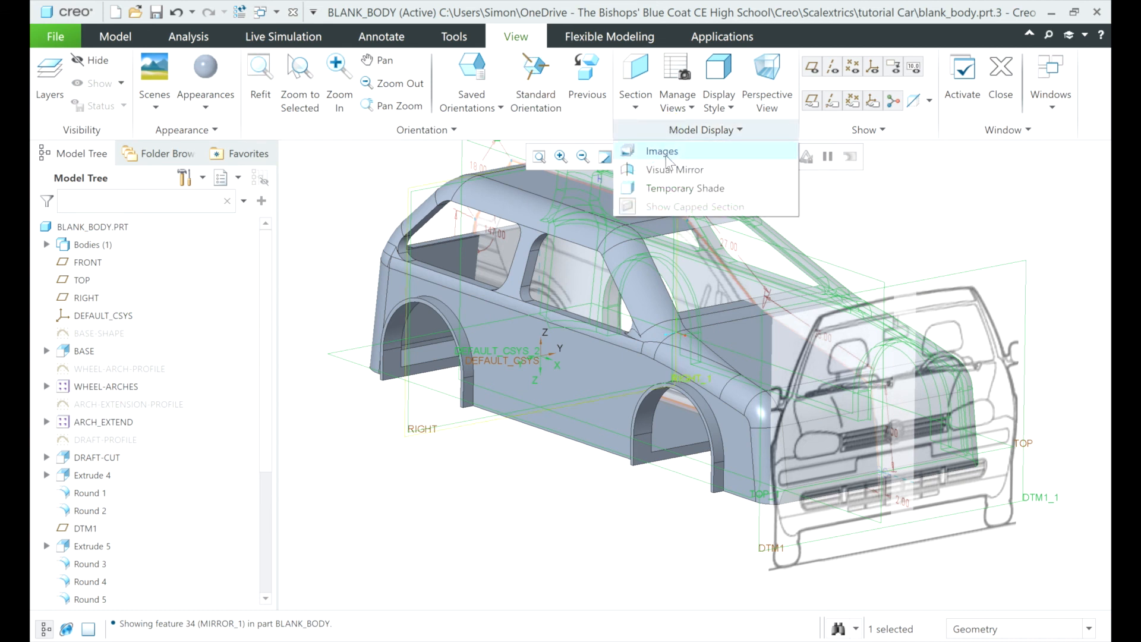
pyautogui.click(667, 157)
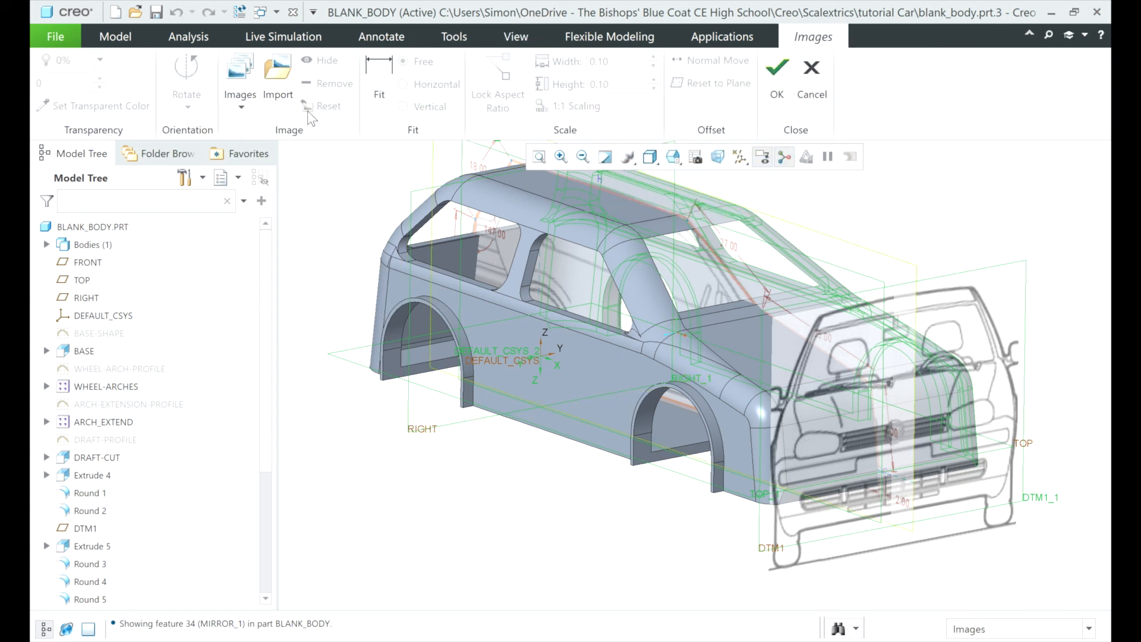
pyautogui.click(249, 111)
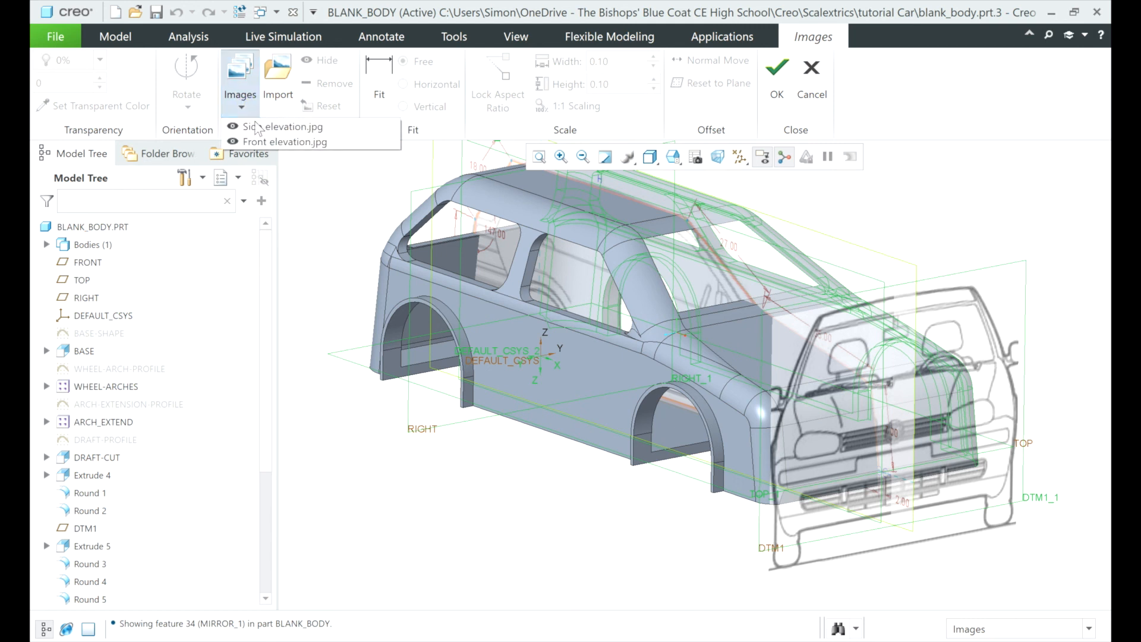
pyautogui.click(256, 126)
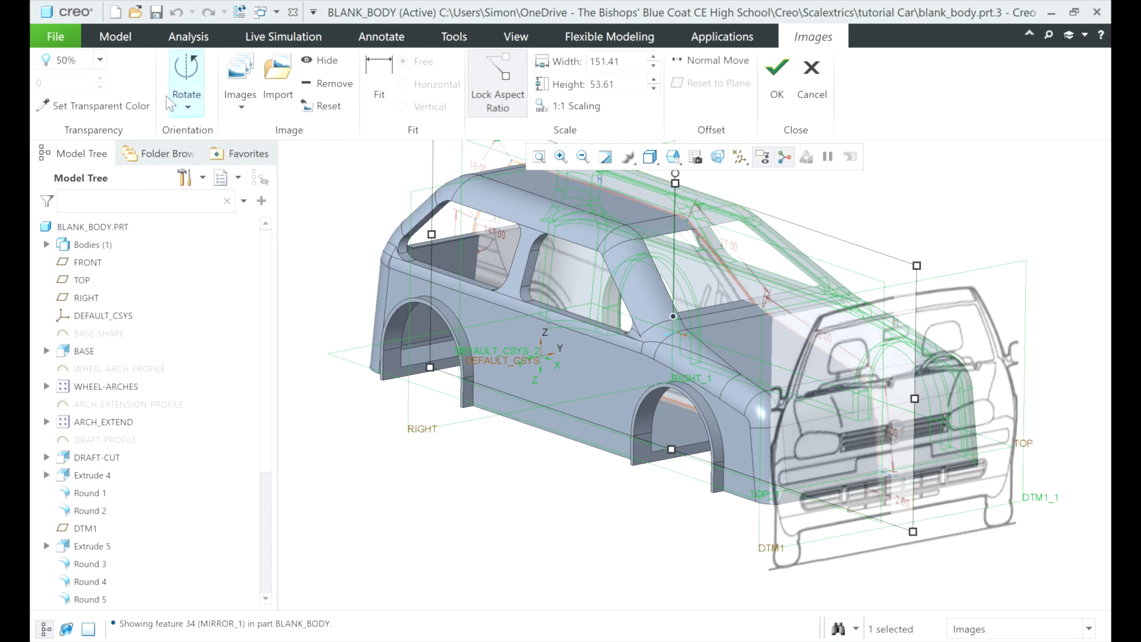
pyautogui.click(100, 59)
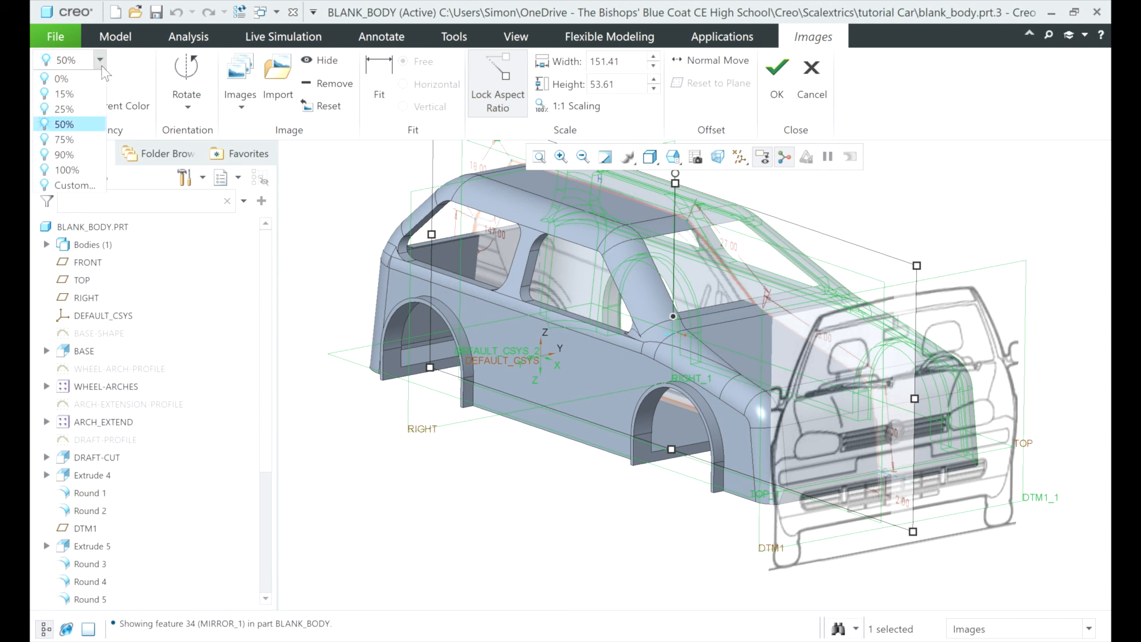
pyautogui.click(84, 170)
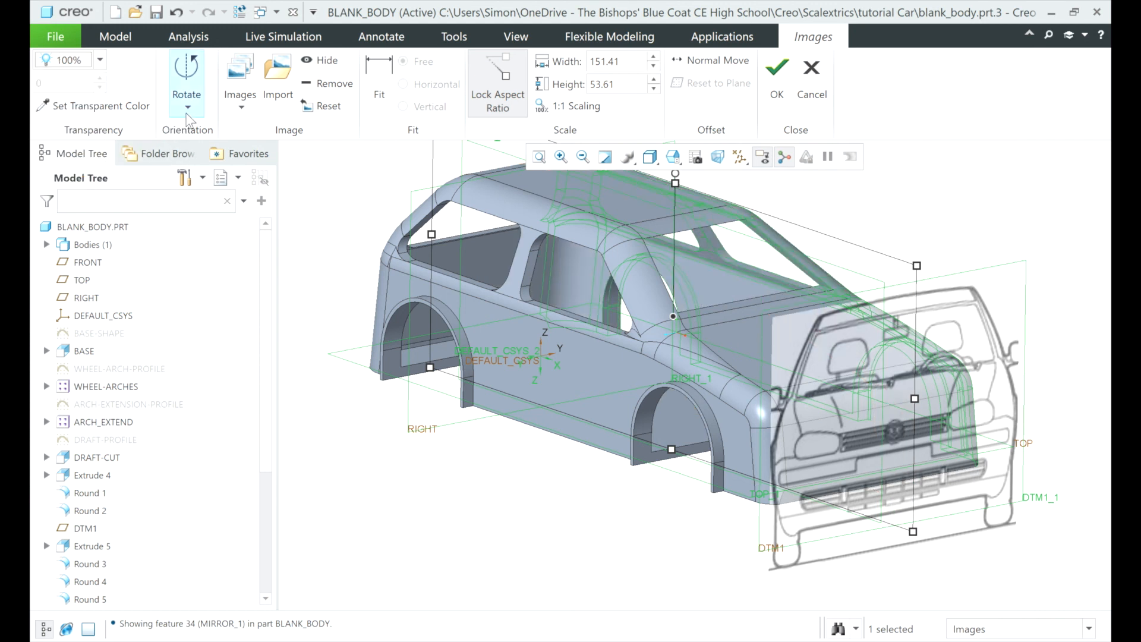
# - Set the Front elevation.jpg reference image to 100% transparency and accept the image changes
pyautogui.click(246, 107)
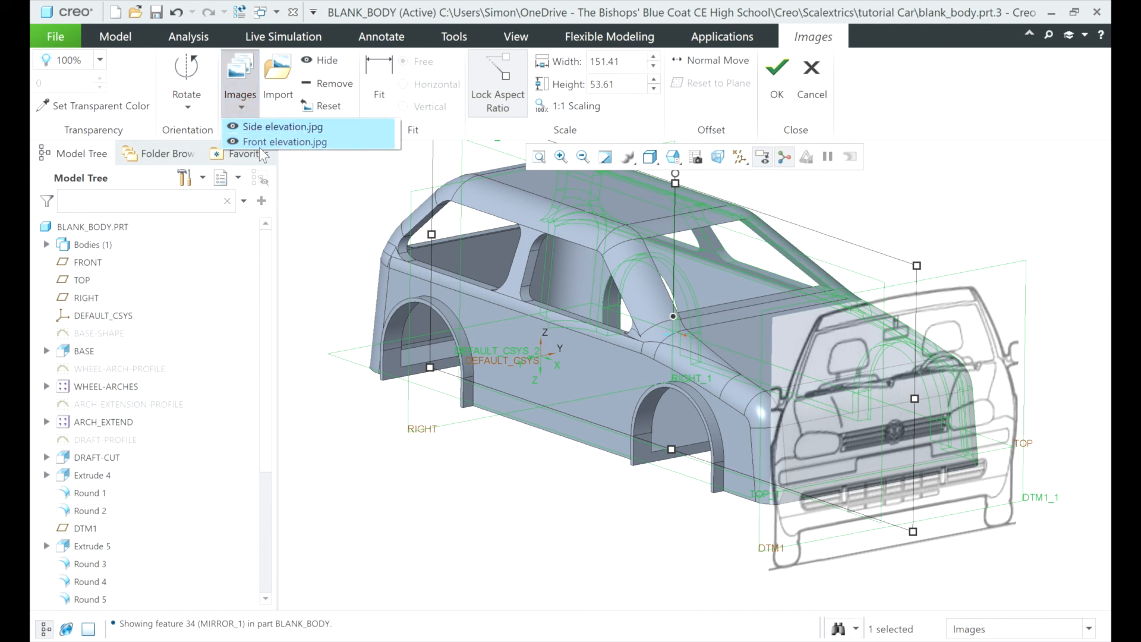
pyautogui.click(259, 148)
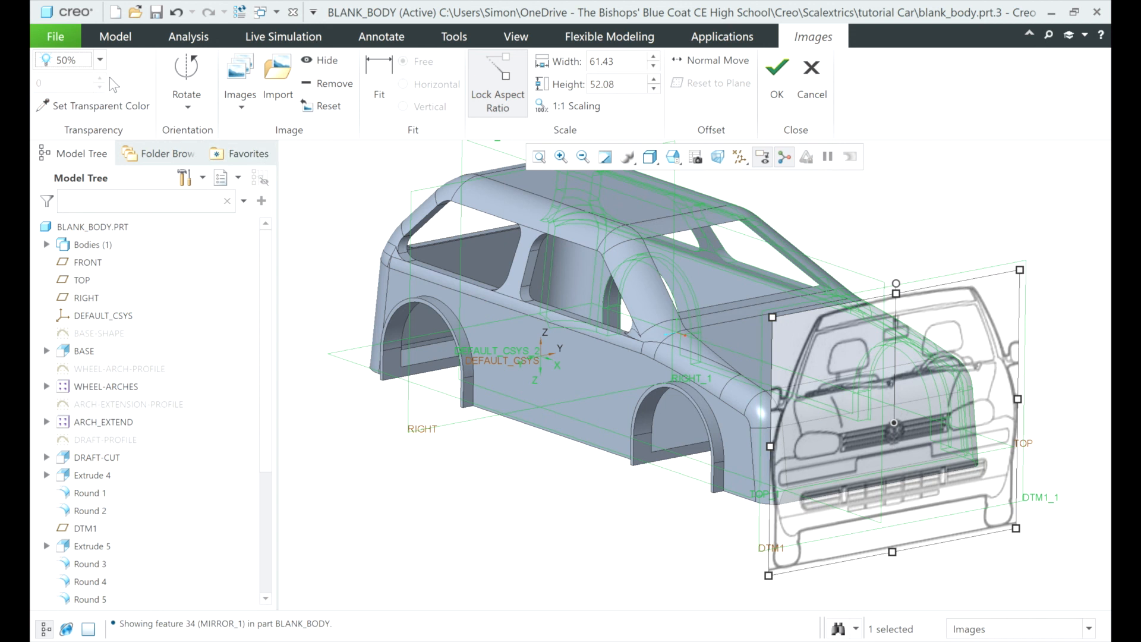
pyautogui.click(100, 62)
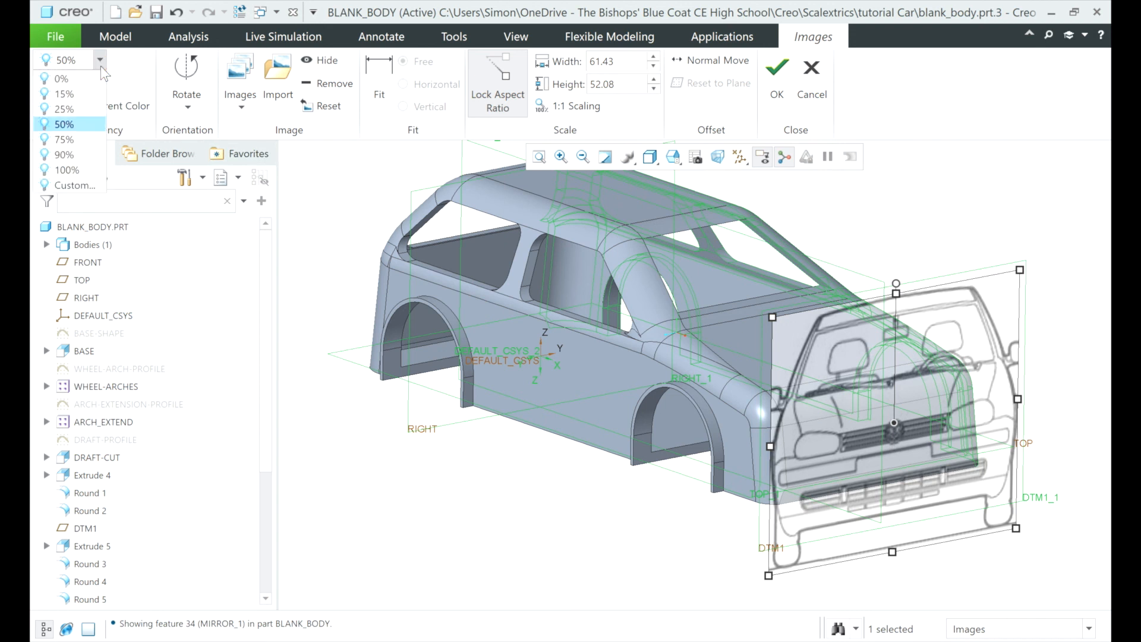
pyautogui.click(80, 171)
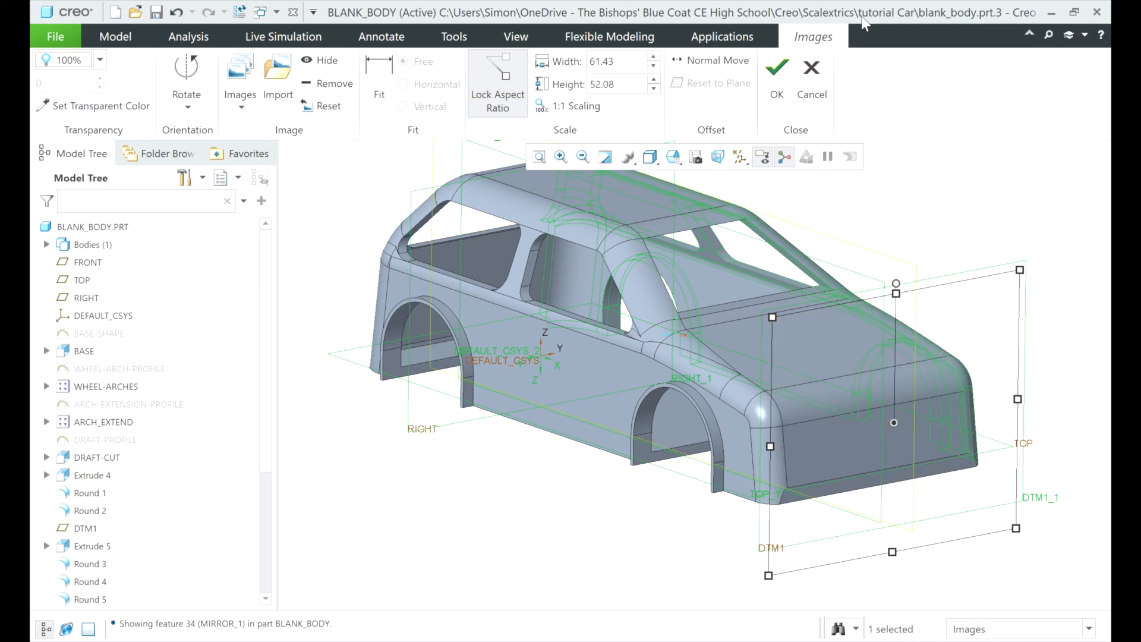
pyautogui.click(773, 79)
pyautogui.moveTo(699, 357); pyautogui.dragTo(817, 357, button='middle')
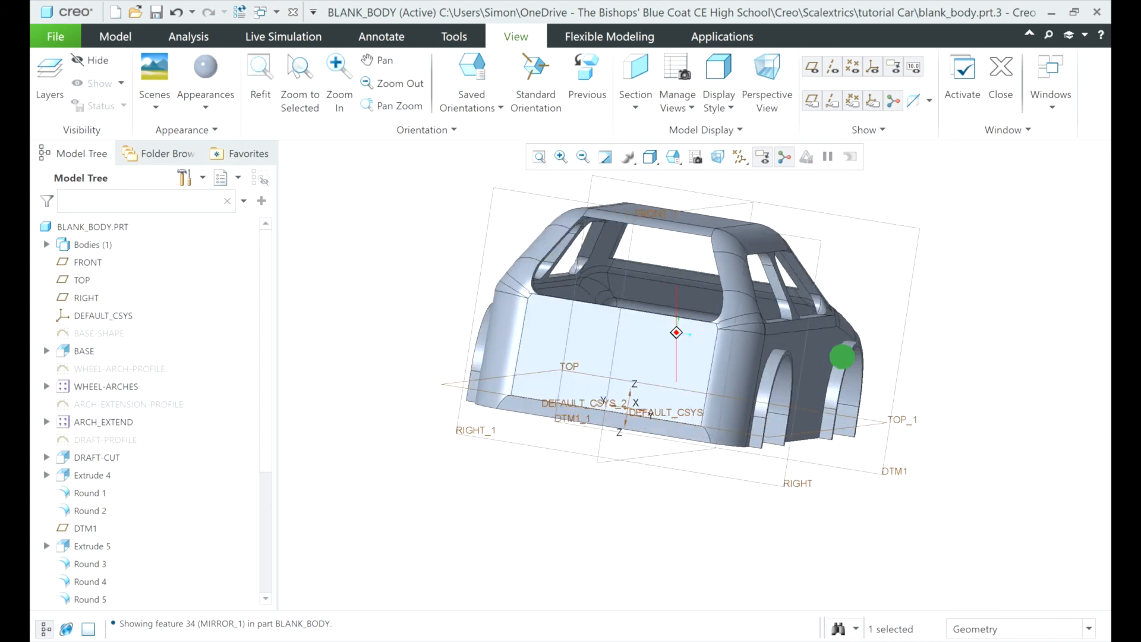
pyautogui.moveTo(875, 357); pyautogui.dragTo(904, 369, button='middle')
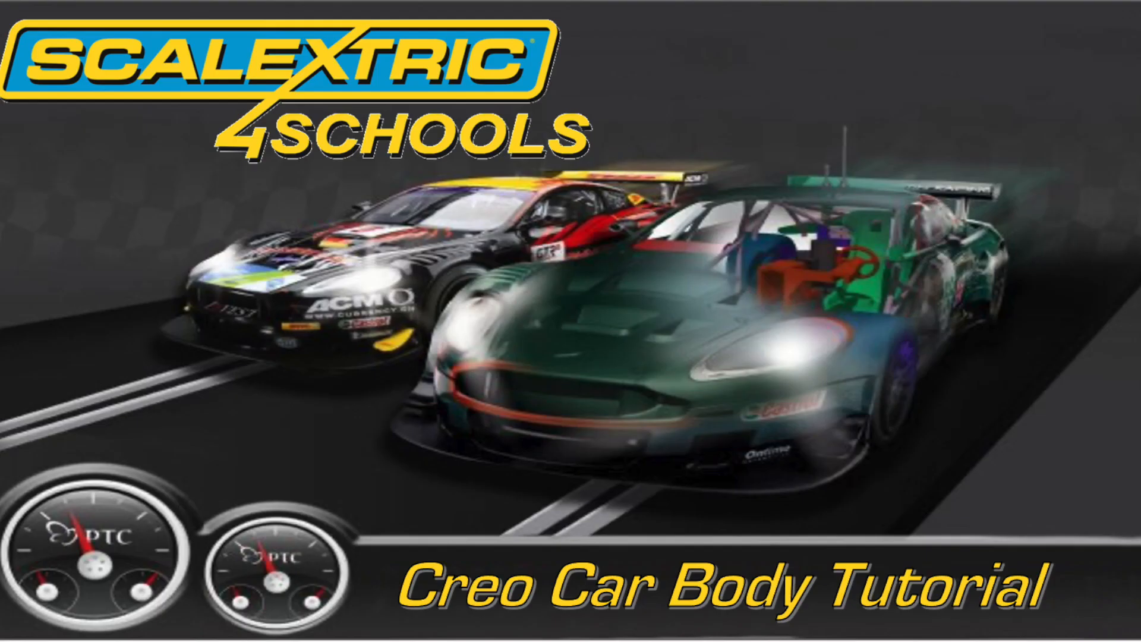